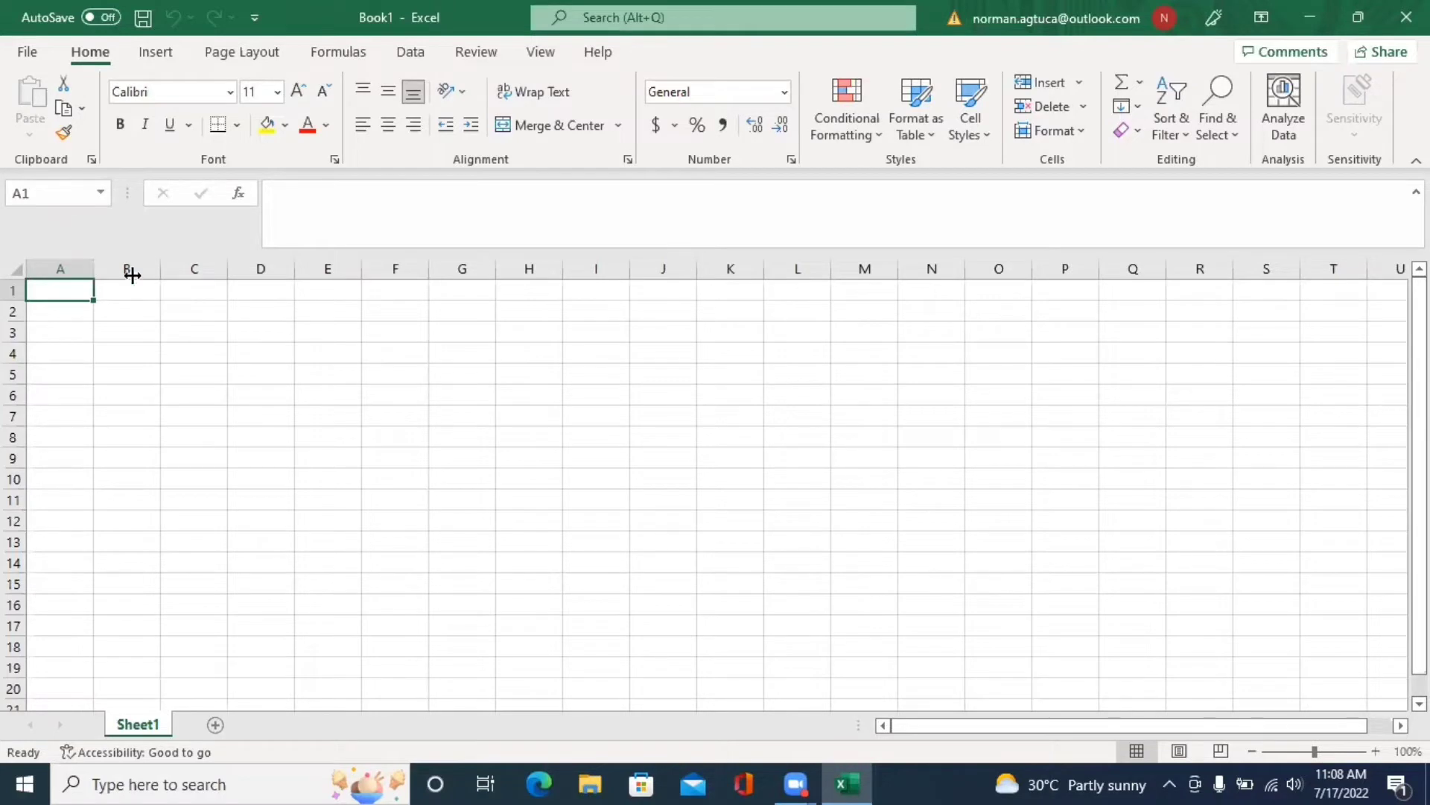
# - Widen column A and enter the student's name, last name first, in A1
pyautogui.moveTo(132, 275); pyautogui.dragTo(159, 284)
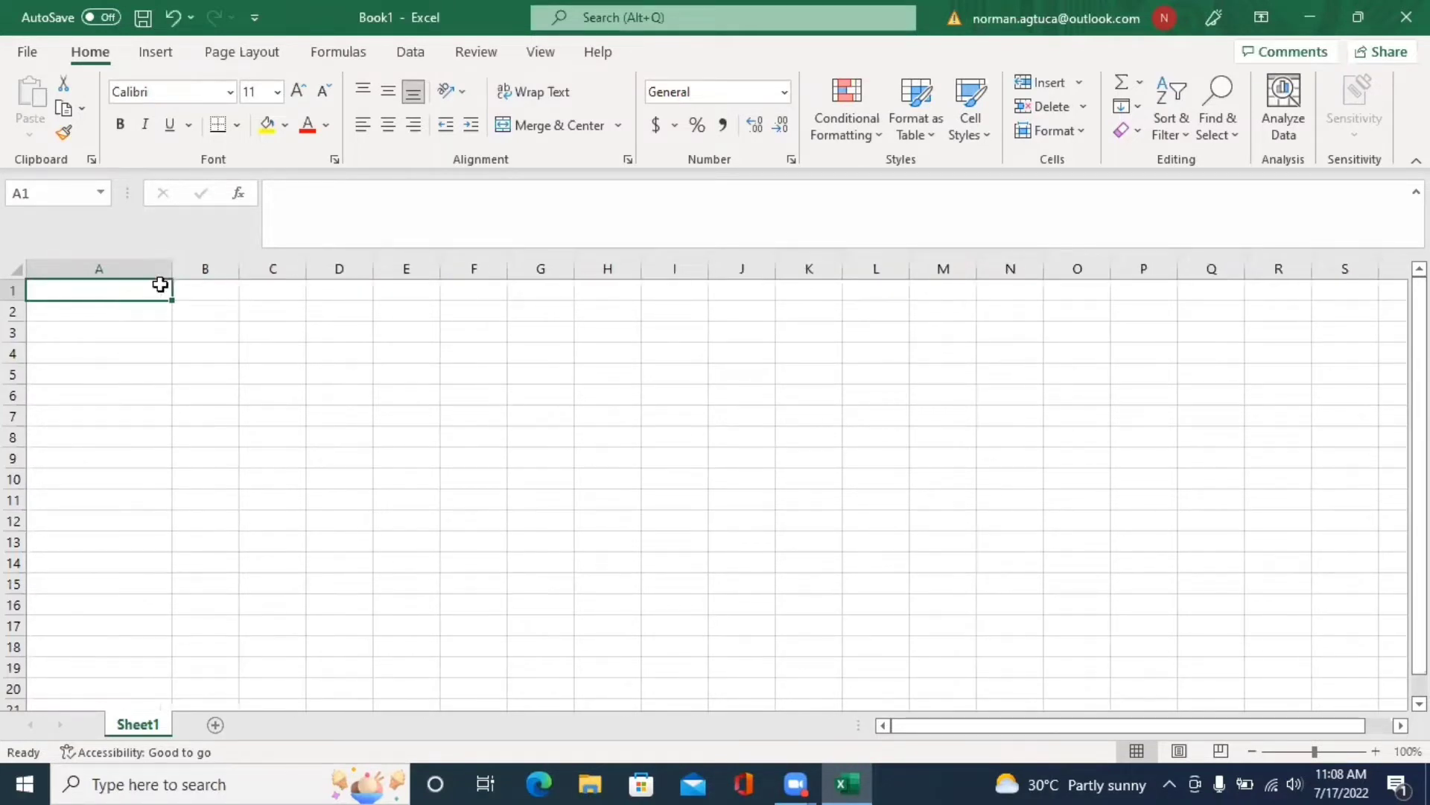
pyautogui.write('Del')
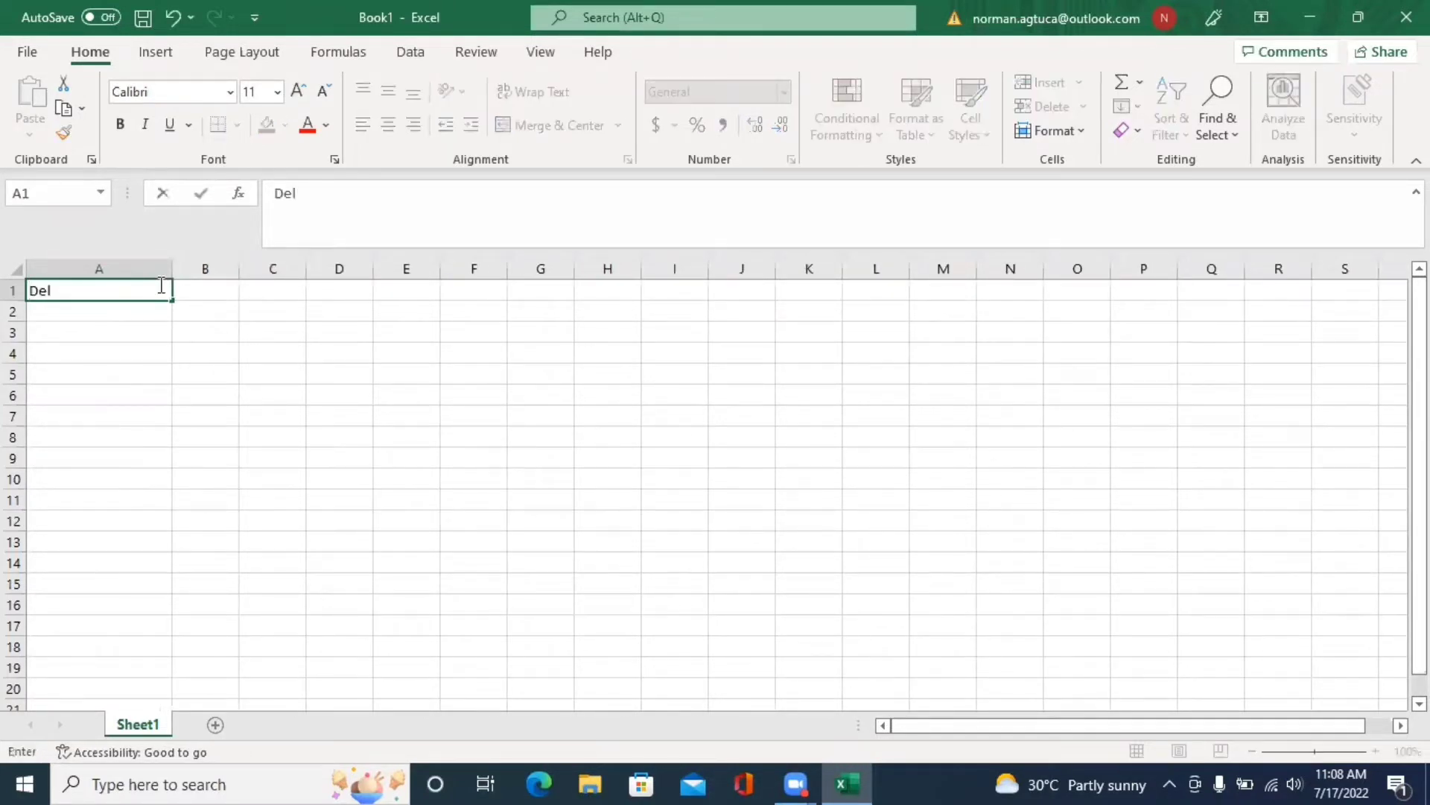
pyautogui.write('la Cruz, K')
pyautogui.press('BackSpace')
pyautogui.write('Juan')
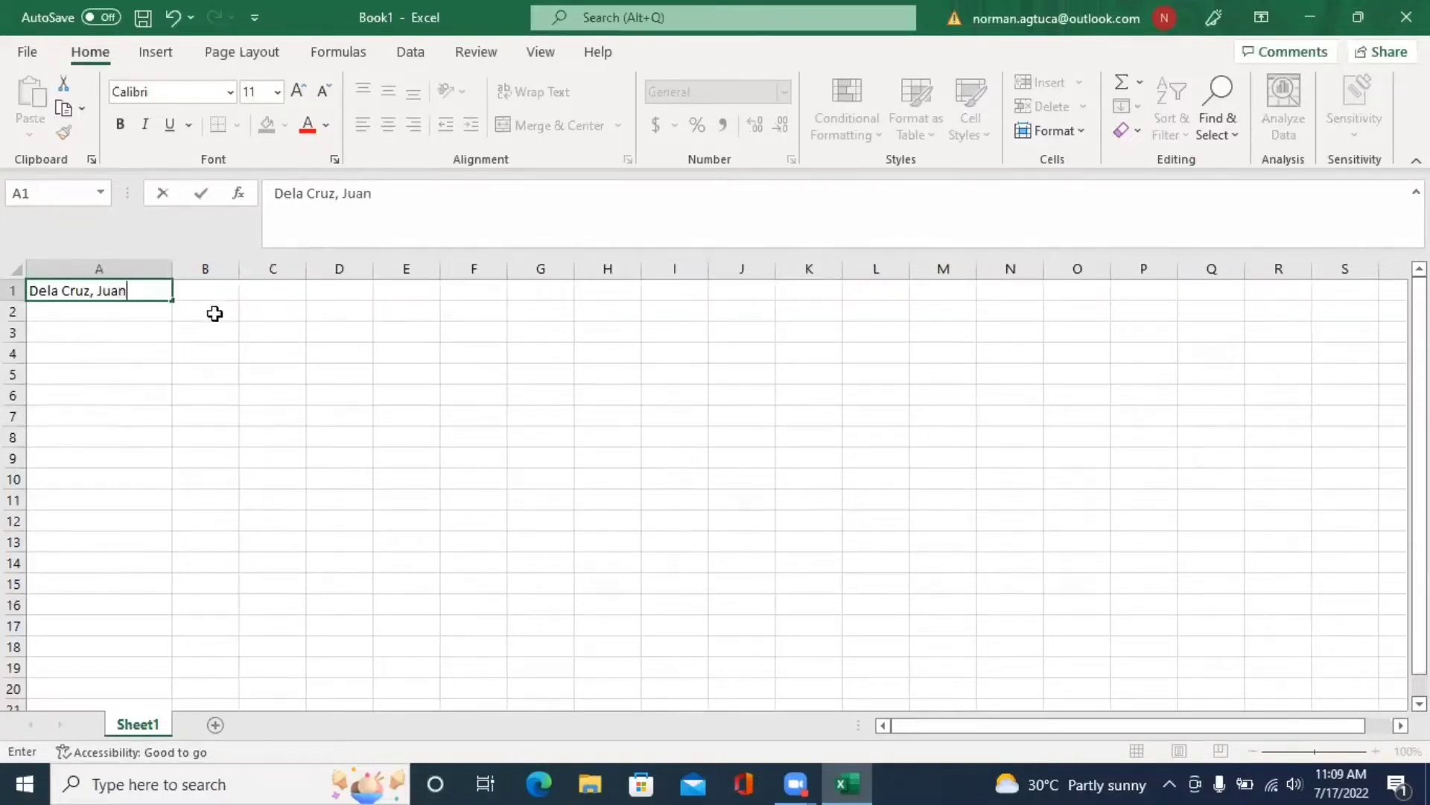
pyautogui.press('Tab')
pyautogui.press('Down')
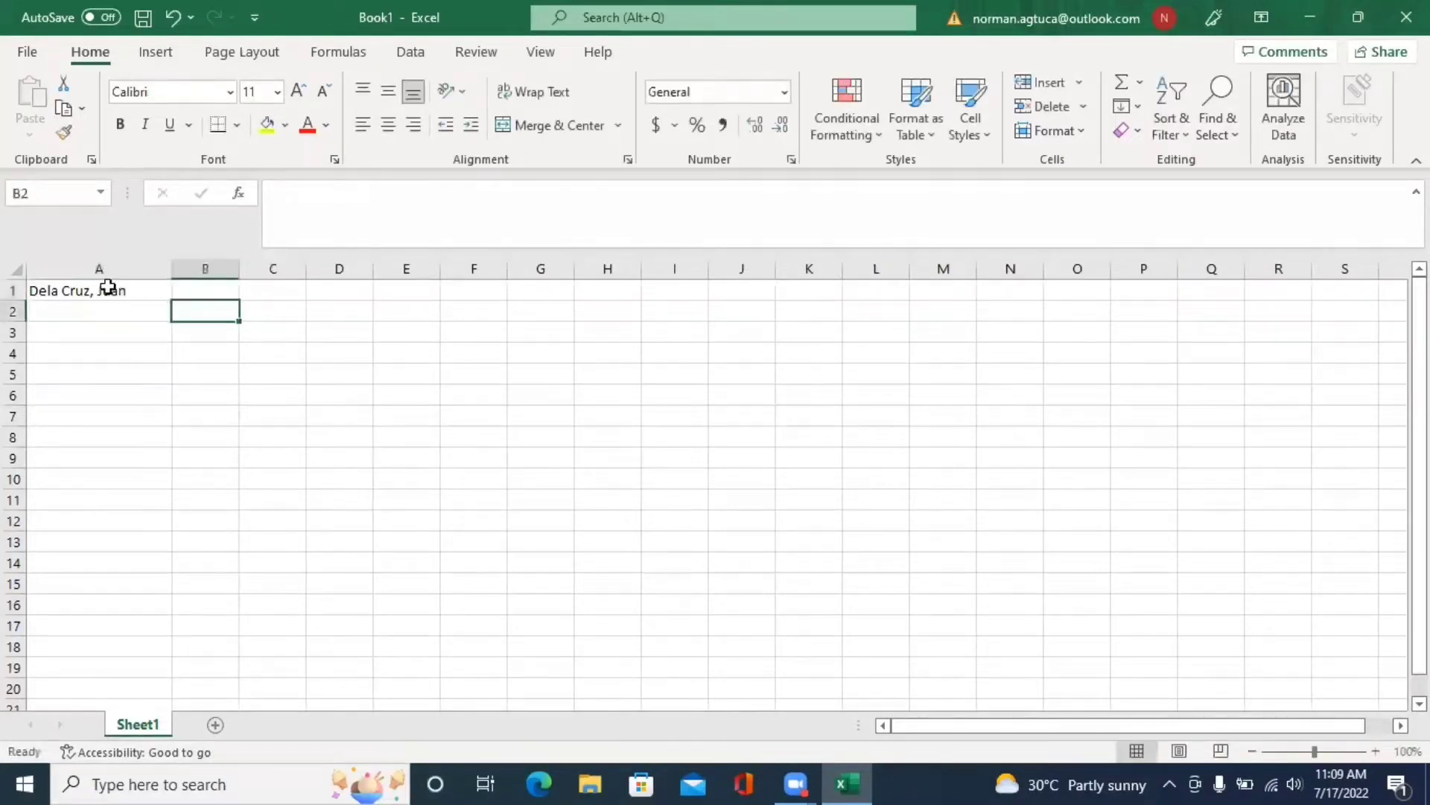
# - Insert an entire blank row above the name so it moves down to A2
pyautogui.rightClick(108, 288)
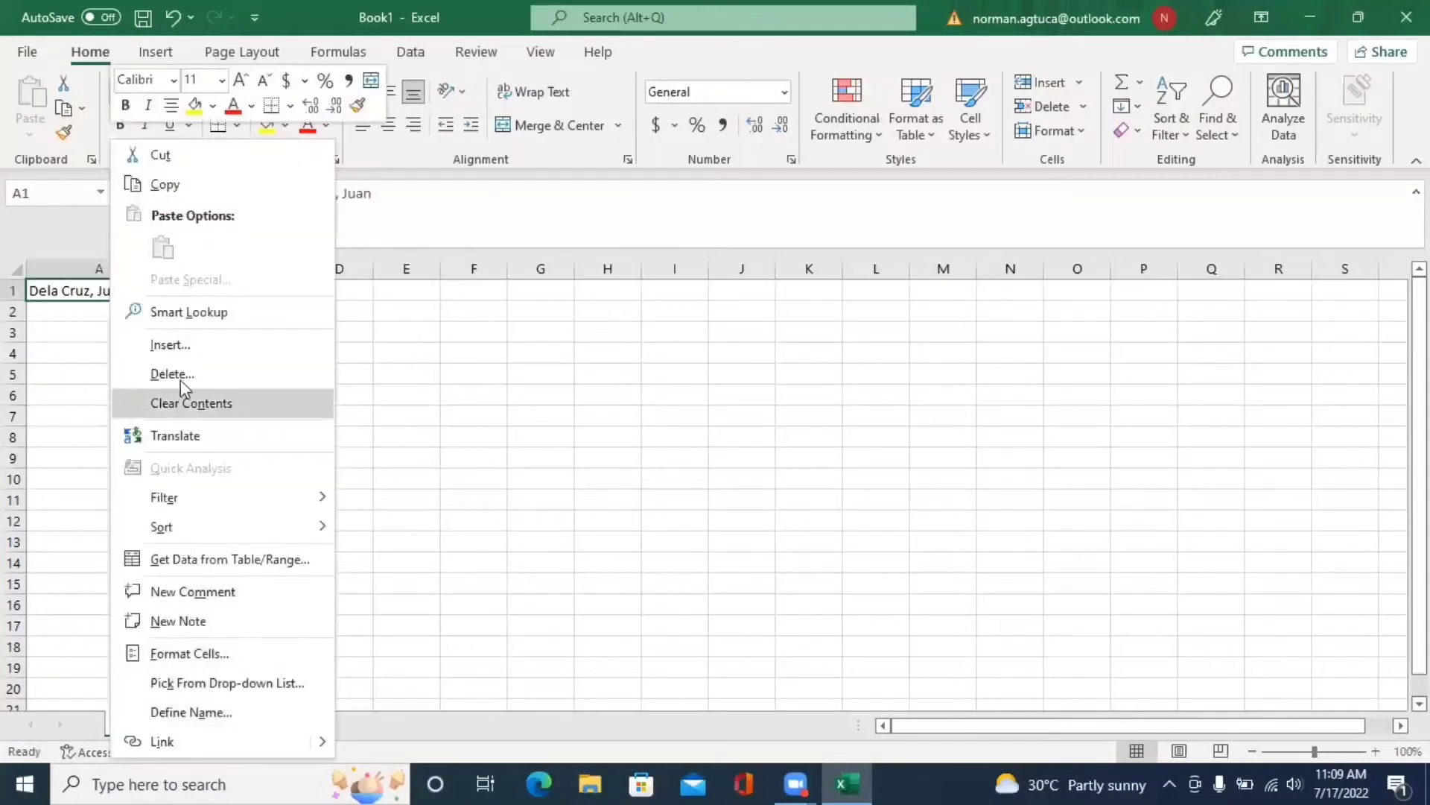
pyautogui.click(186, 345)
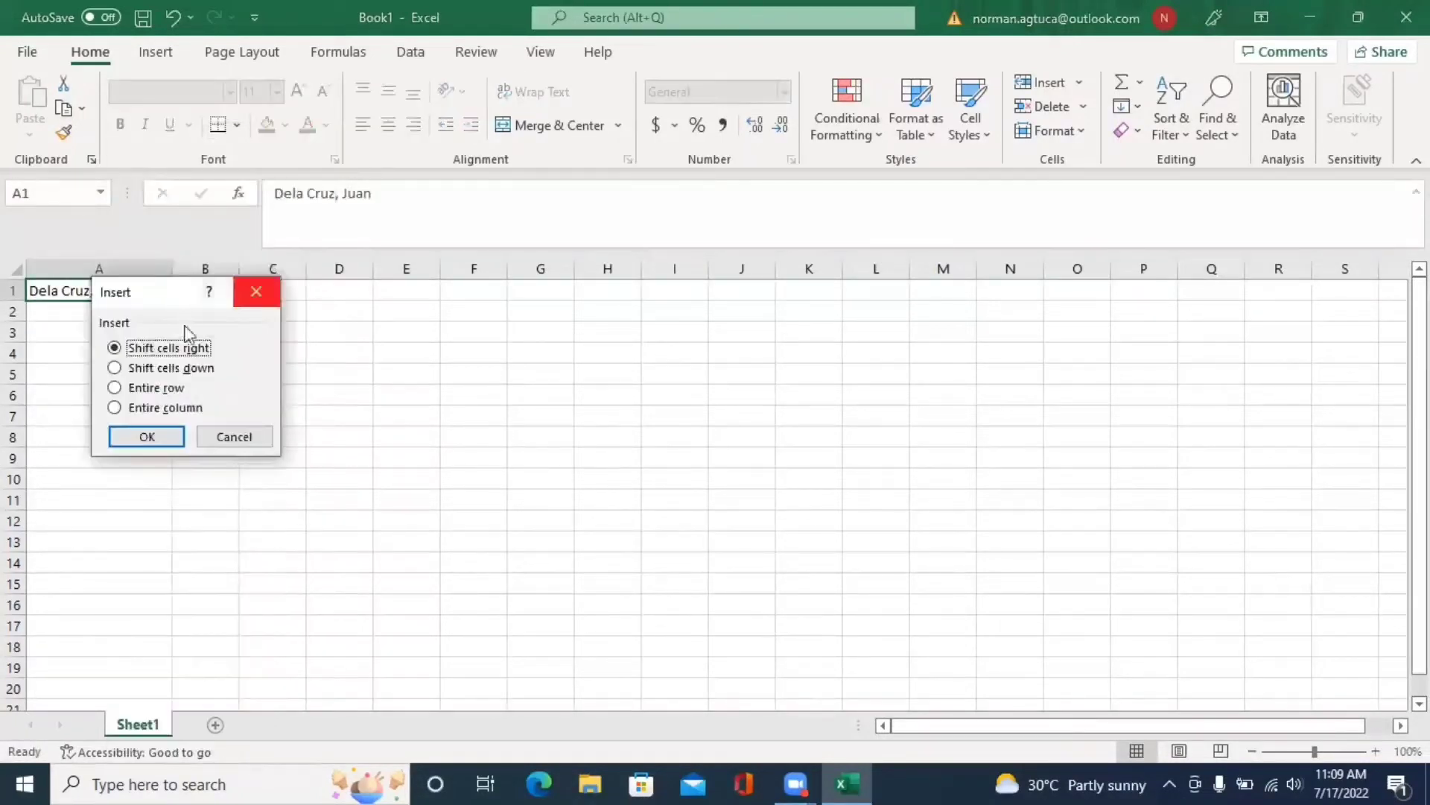
pyautogui.click(168, 393)
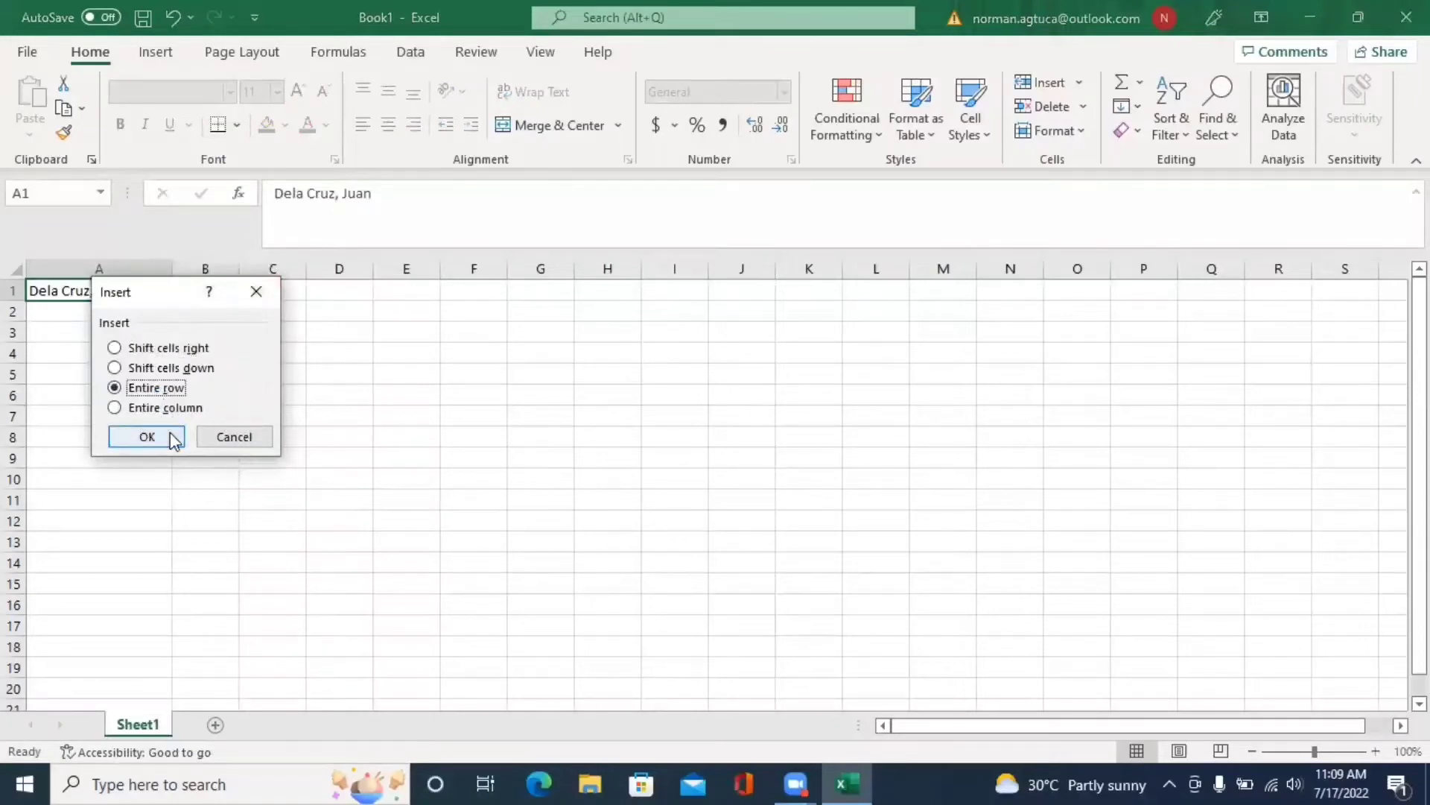
pyautogui.click(169, 438)
pyautogui.click(188, 292)
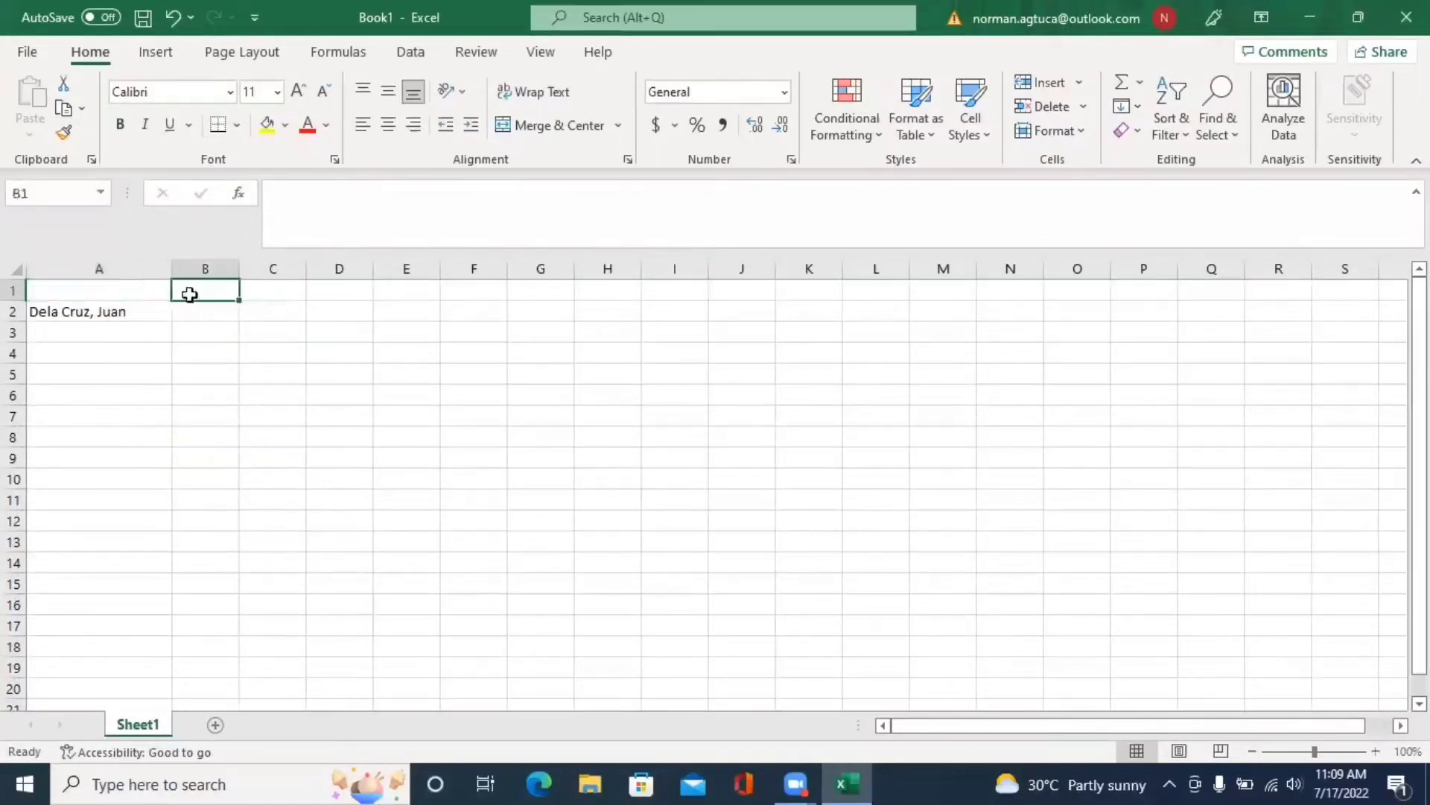
# - Enter headers Filipino, Eng, Math, Sci, TLE and ESP across B1 to G1
pyautogui.write('Fili')
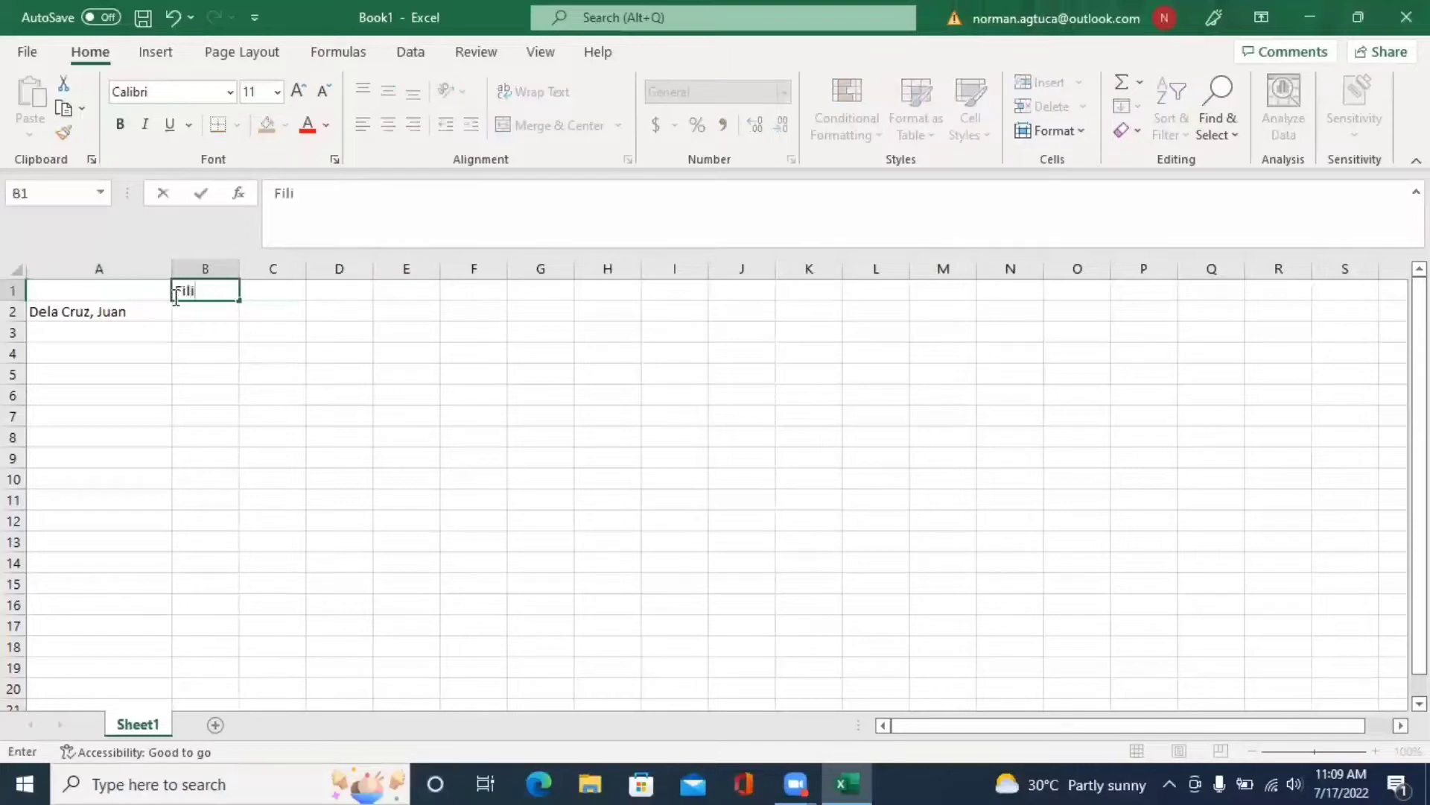
pyautogui.write('pino')
pyautogui.click(263, 290)
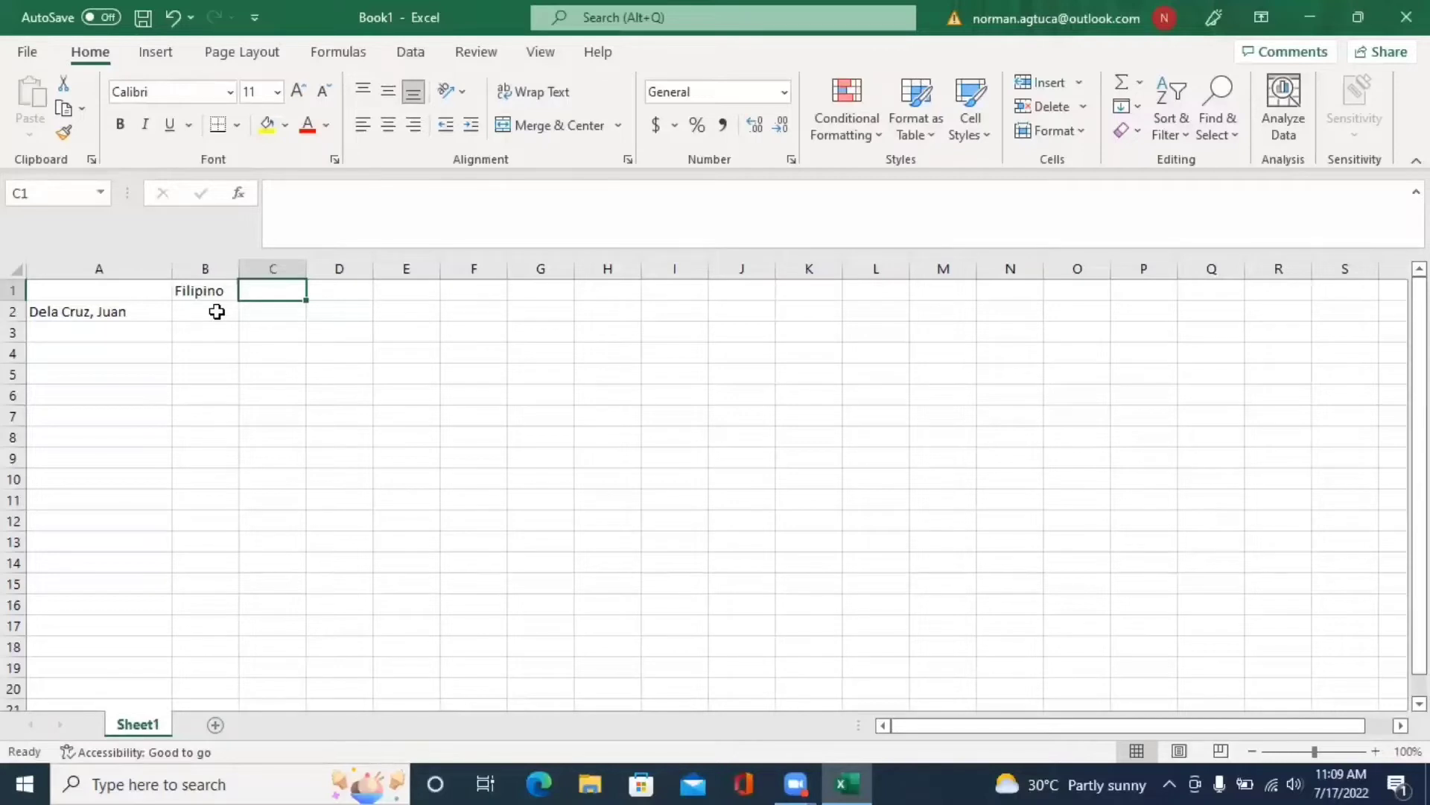
pyautogui.write('Eng')
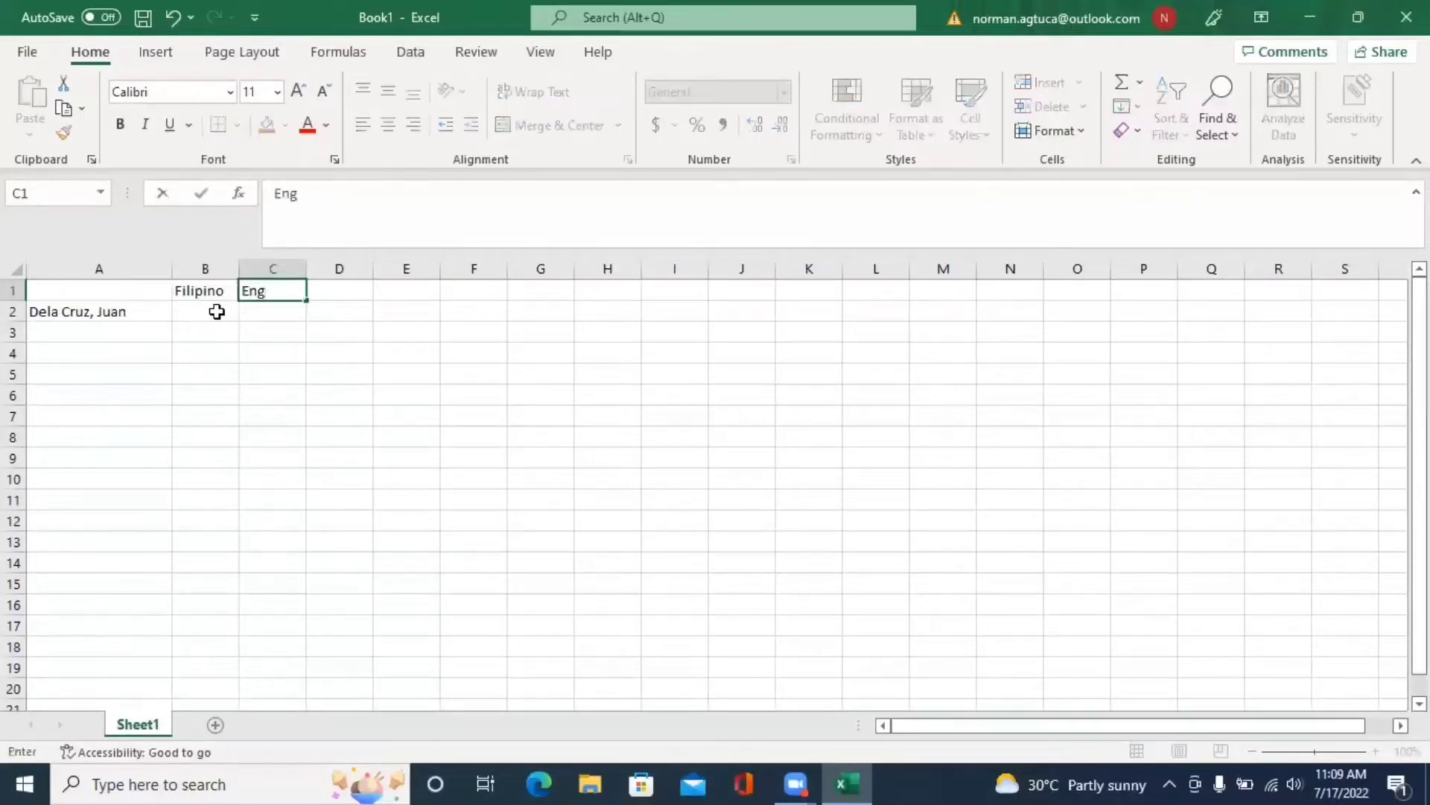
pyautogui.press('Tab')
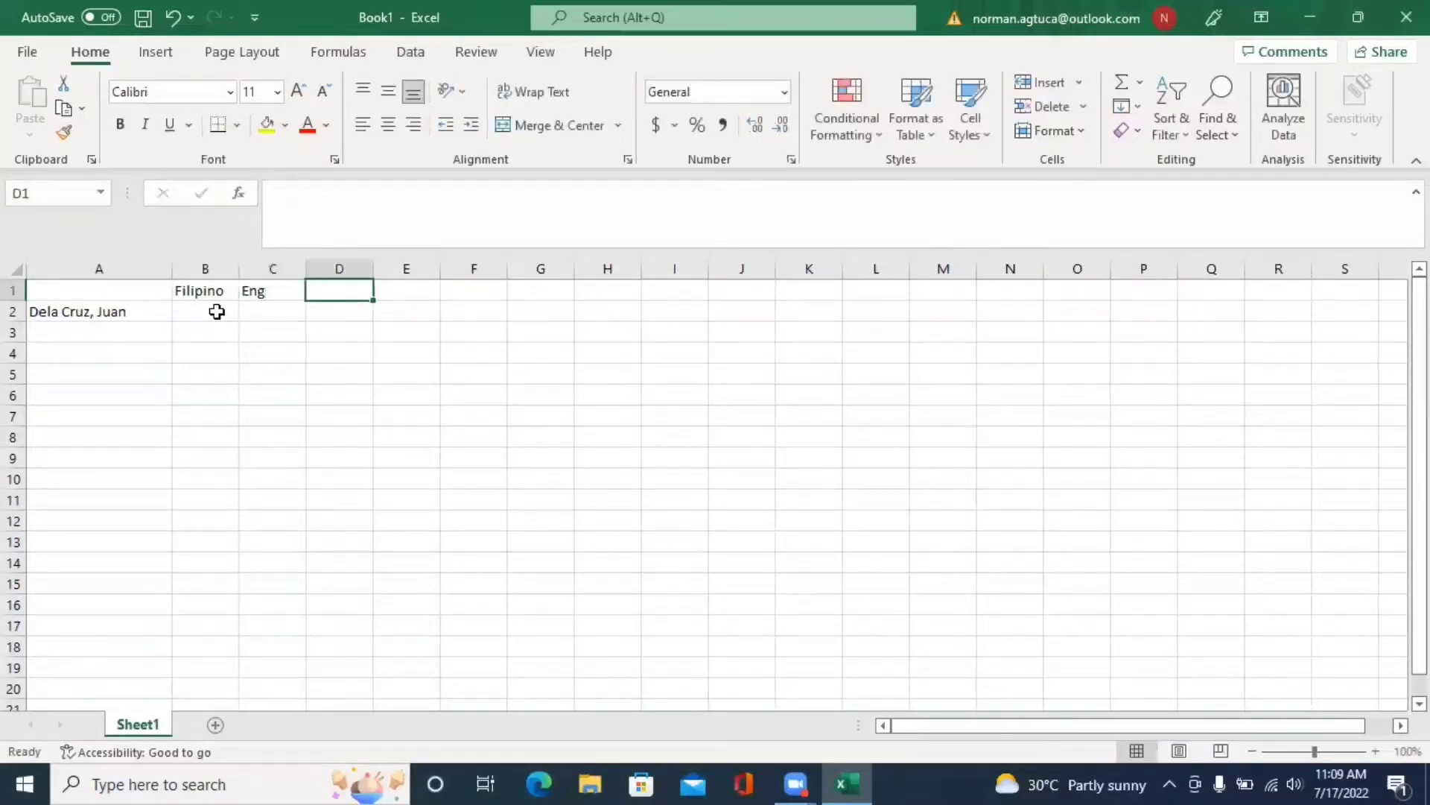
pyautogui.write('Math')
pyautogui.press('Tab')
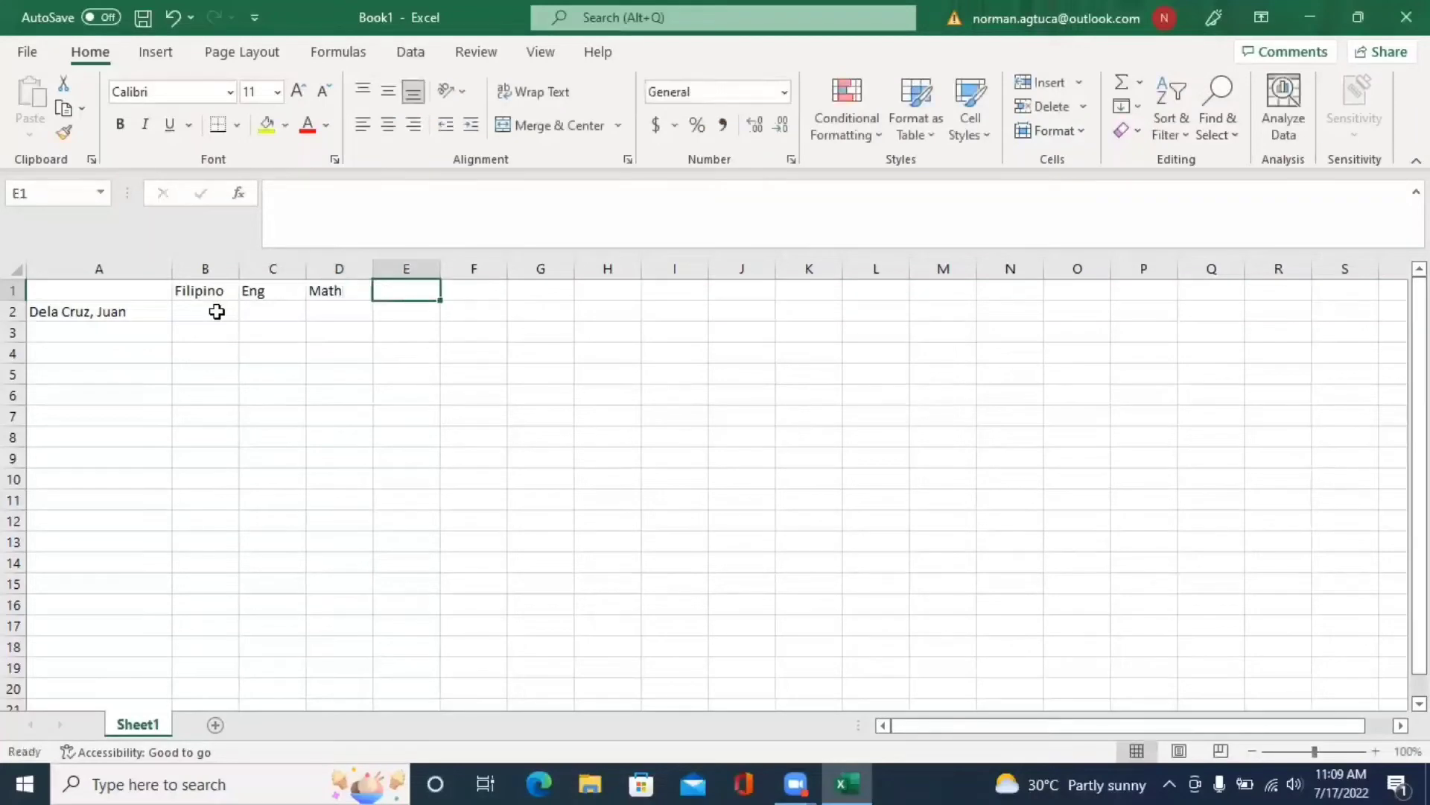
pyautogui.write('Sci')
pyautogui.press('Tab')
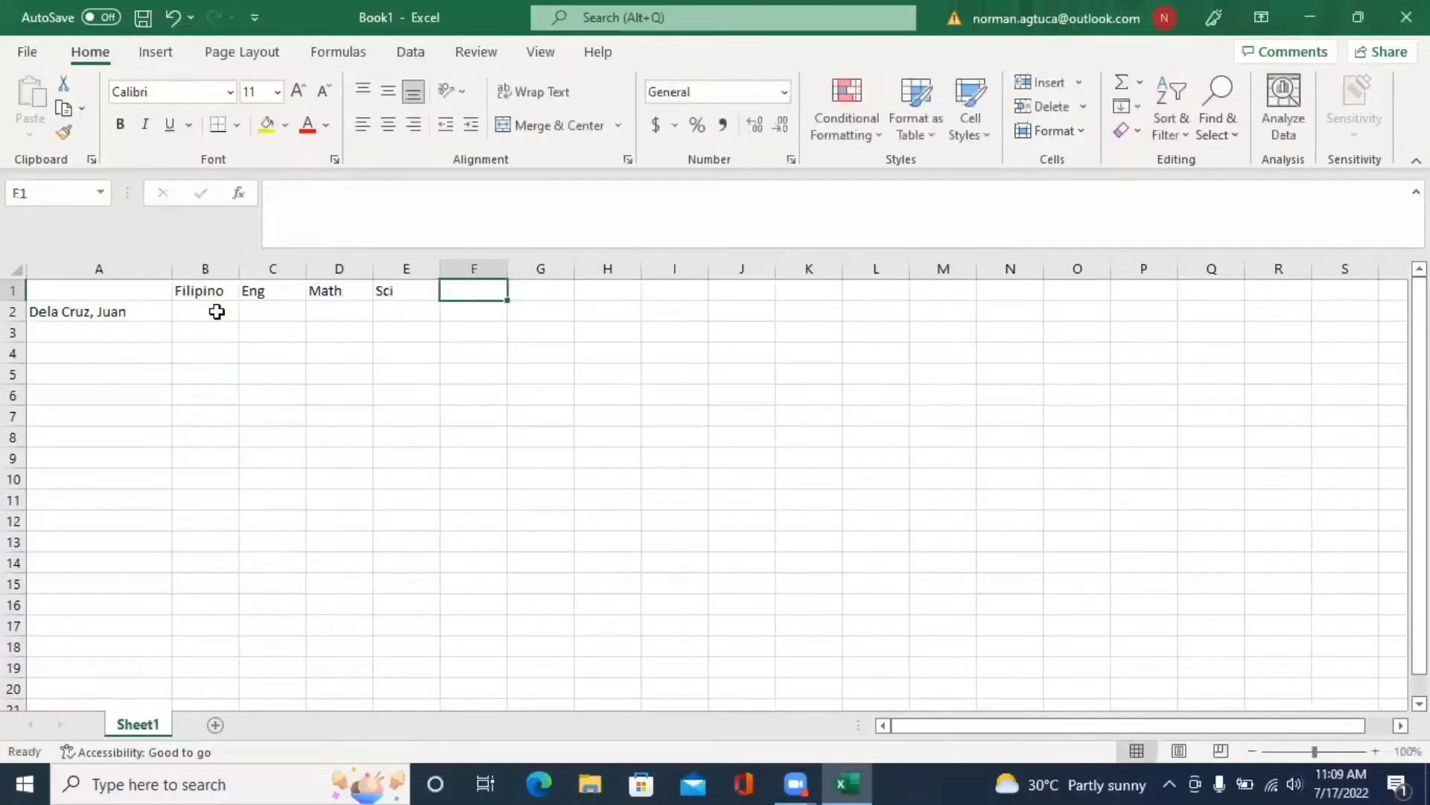
pyautogui.write('TLE')
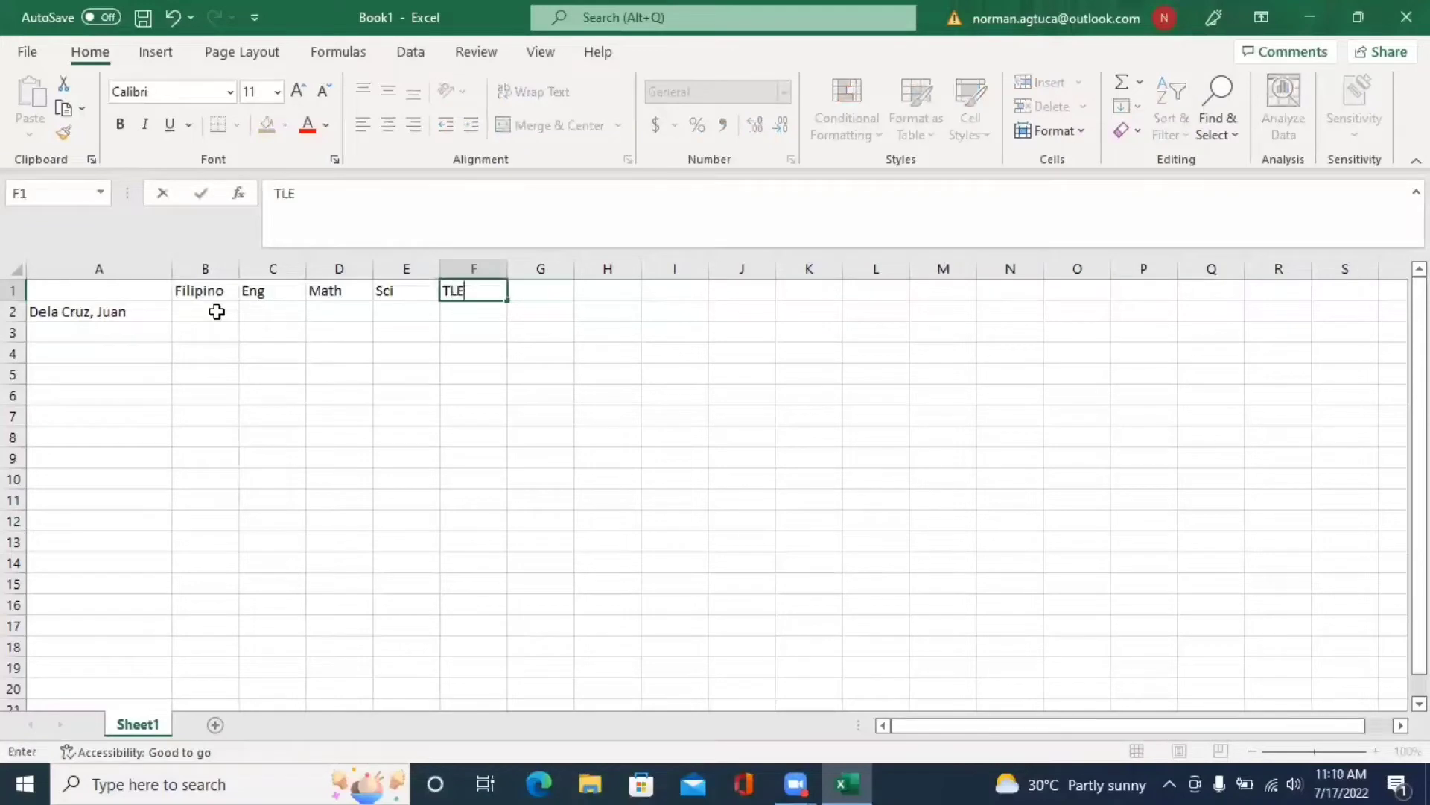
pyautogui.press('Tab')
pyautogui.write('ESP')
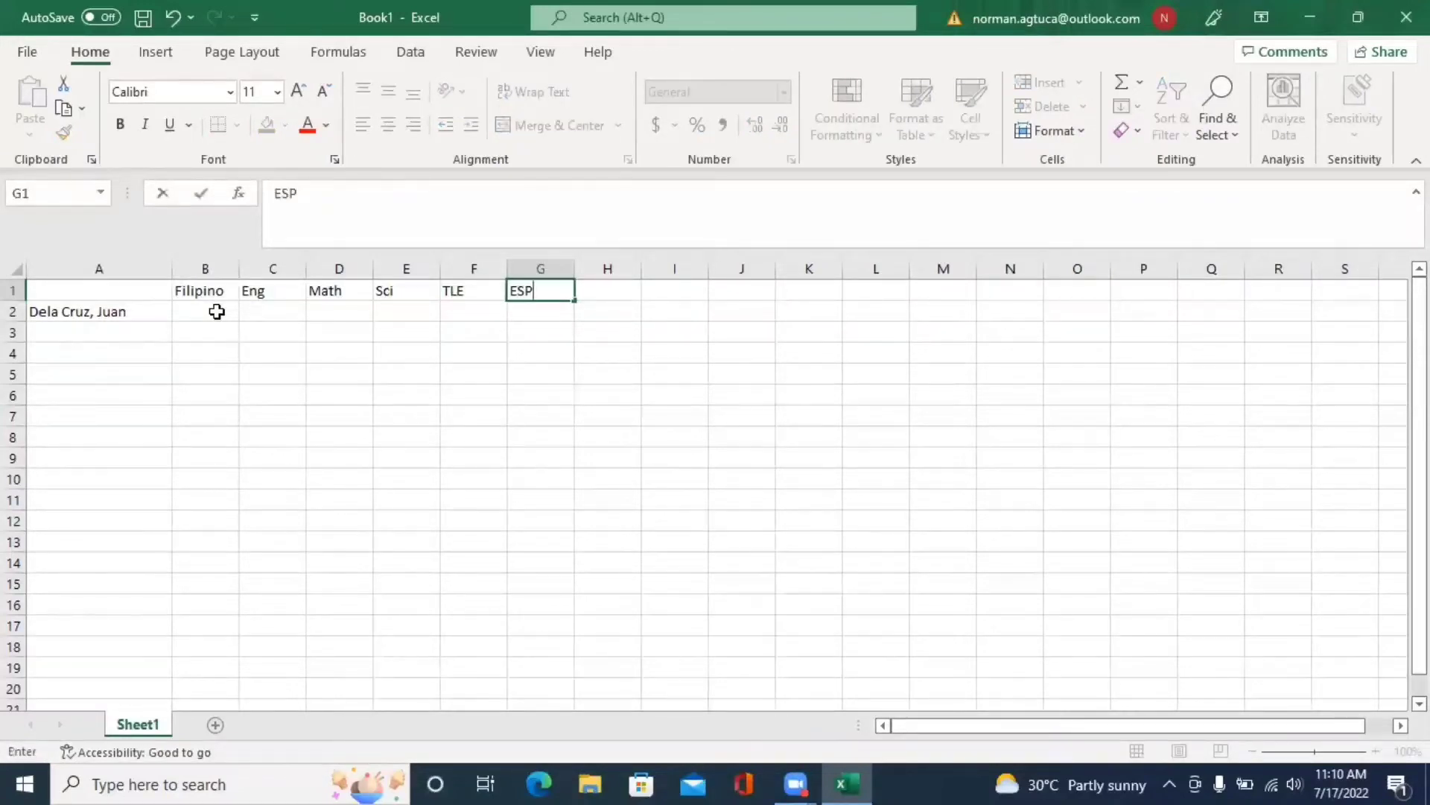
pyautogui.press('Tab')
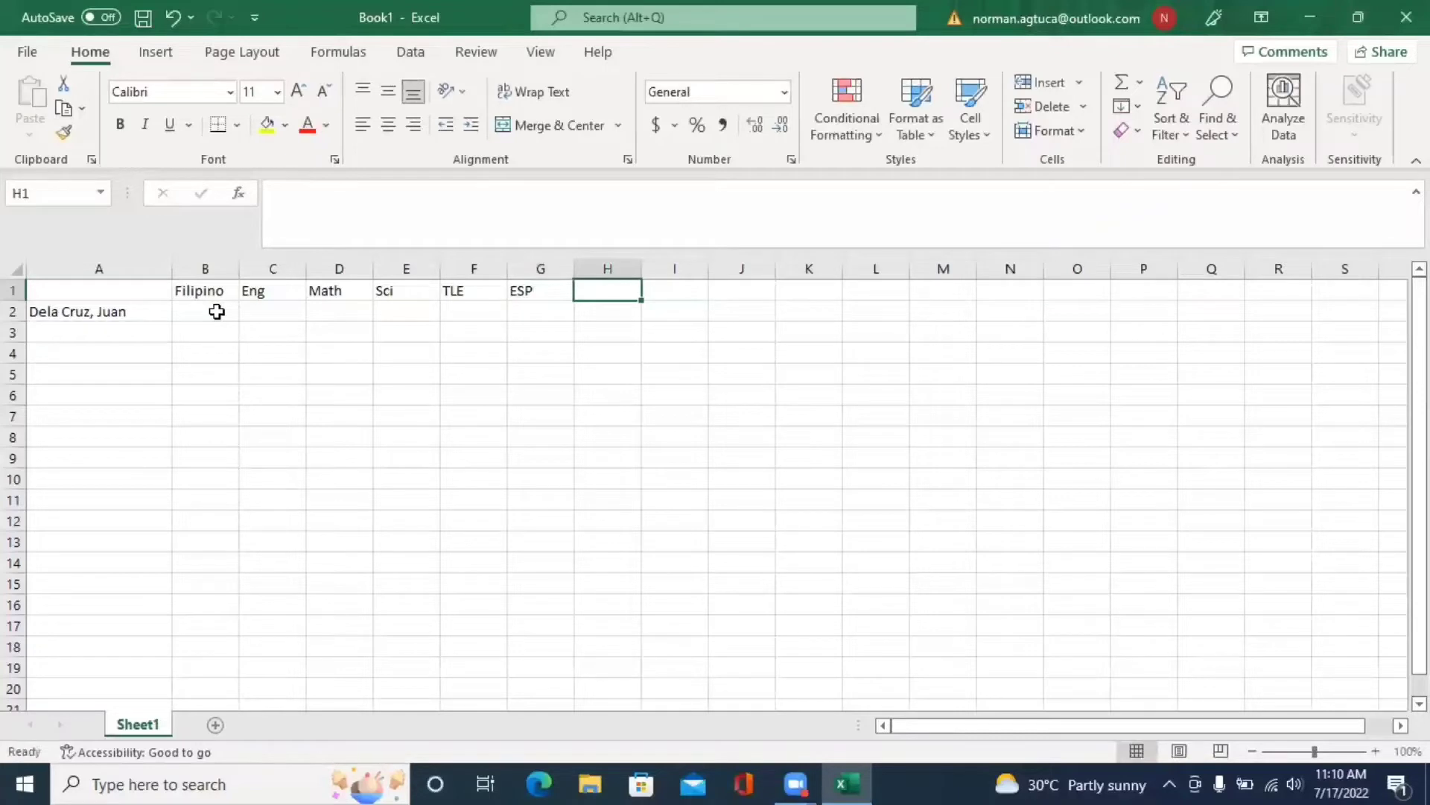
# - Add the AP header in H1 and MAPEH in I1, fixing the typos
pyautogui.write('AP')
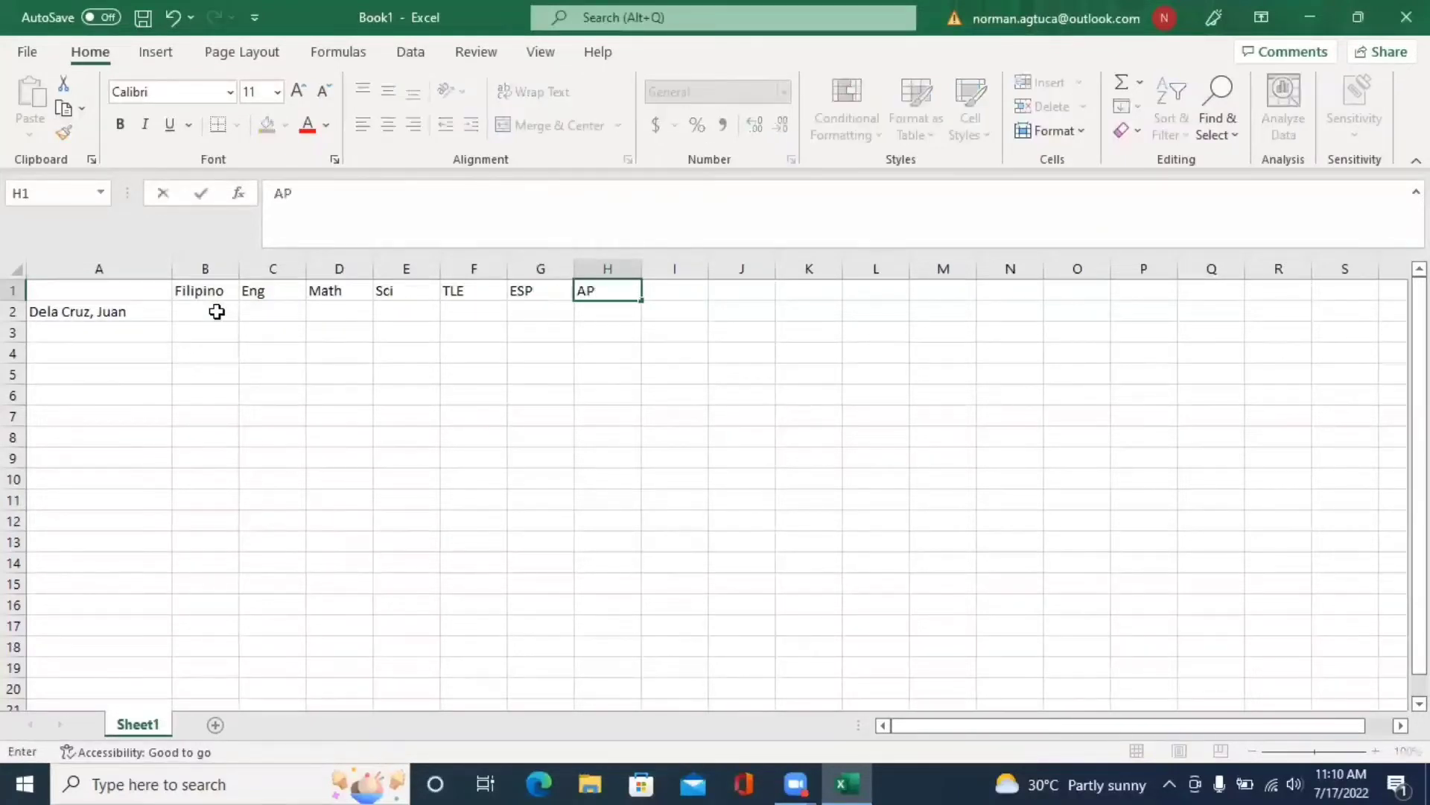
pyautogui.press('Return')
pyautogui.write('MAPE')
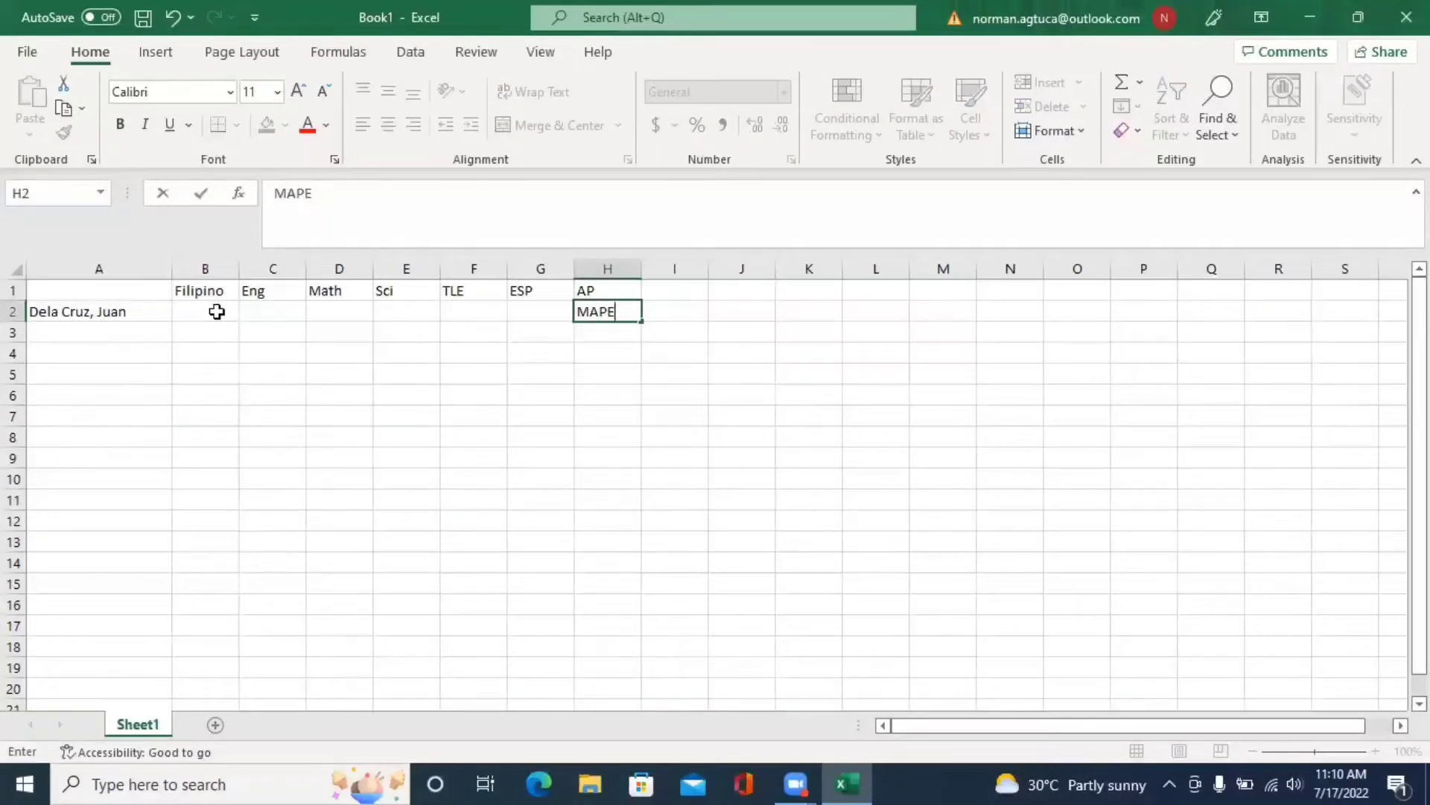
pyautogui.press('BackSpace')
pyautogui.press('BackSpace')
pyautogui.press('BackSpace')
pyautogui.press('BackSpace')
pyautogui.press('Up')
pyautogui.press('Right')
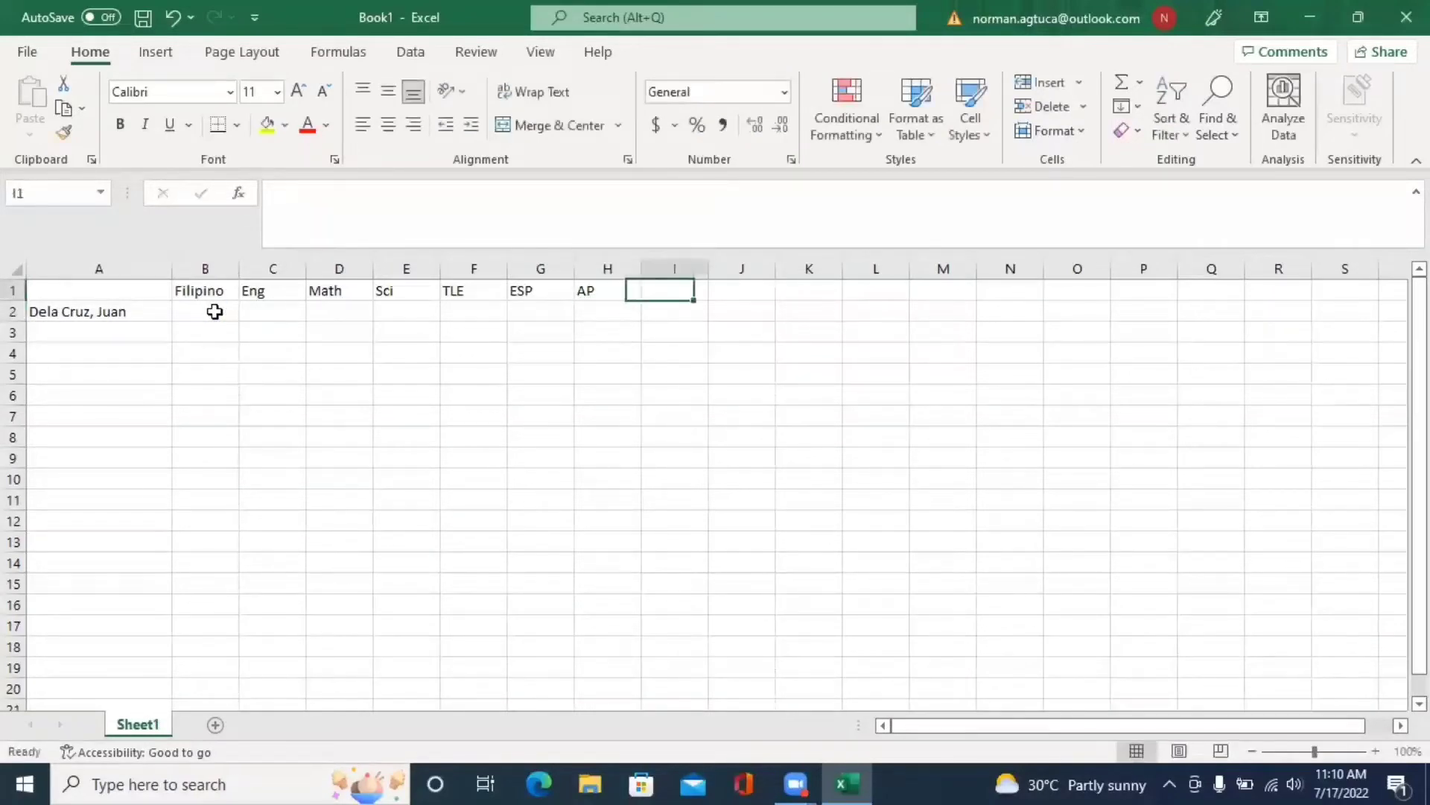
pyautogui.write('MAEP')
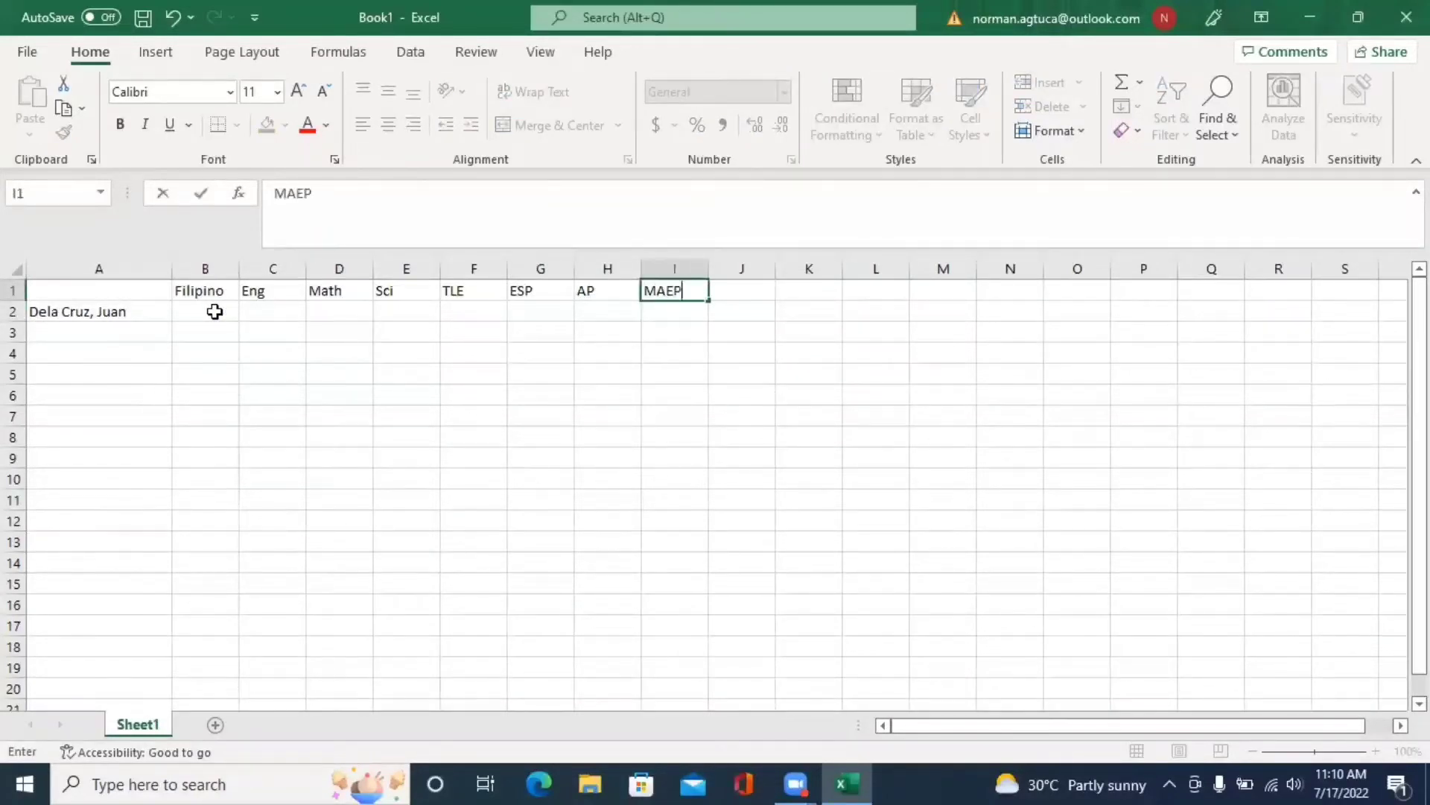
pyautogui.press('BackSpace')
pyautogui.press('BackSpace')
pyautogui.write('PEH')
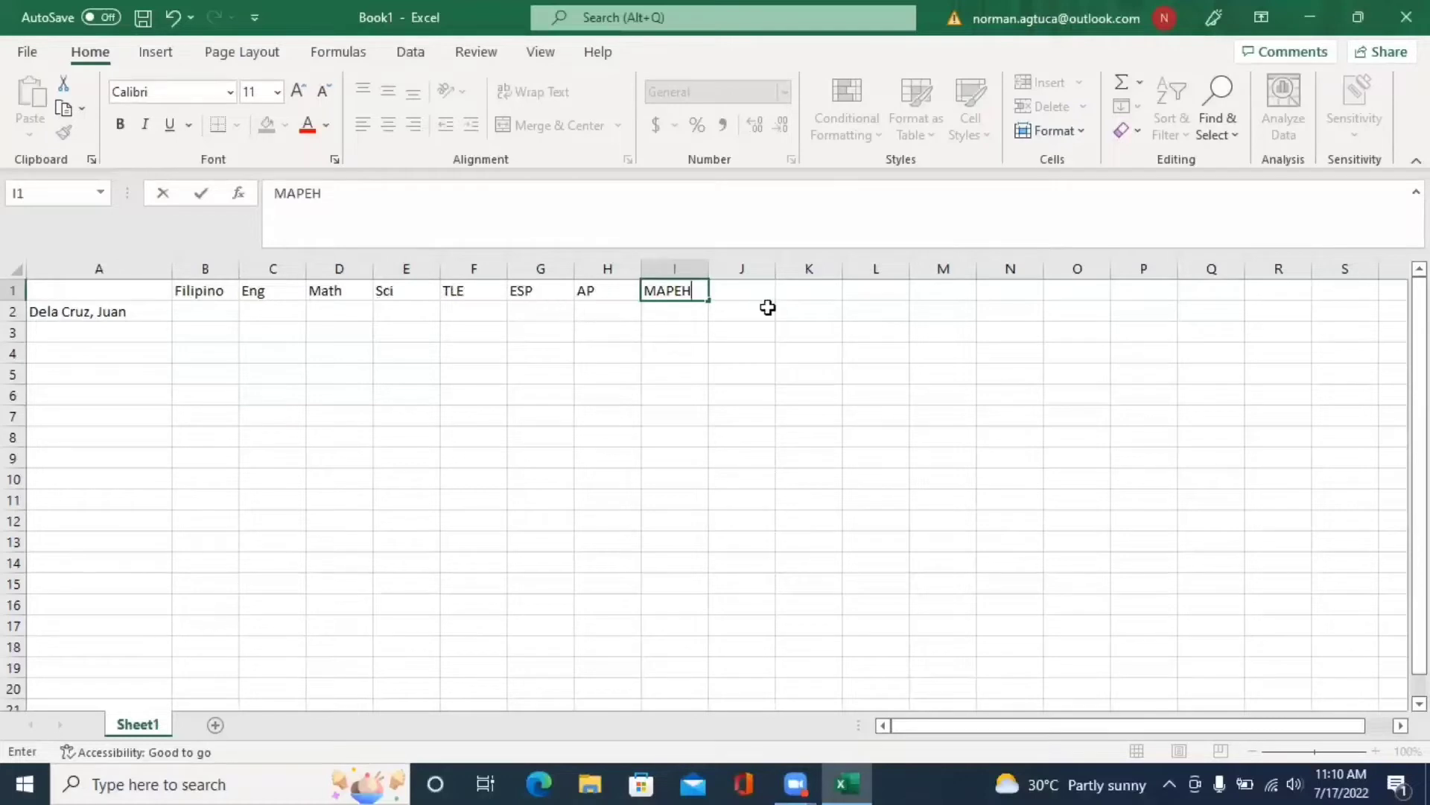
pyautogui.click(755, 289)
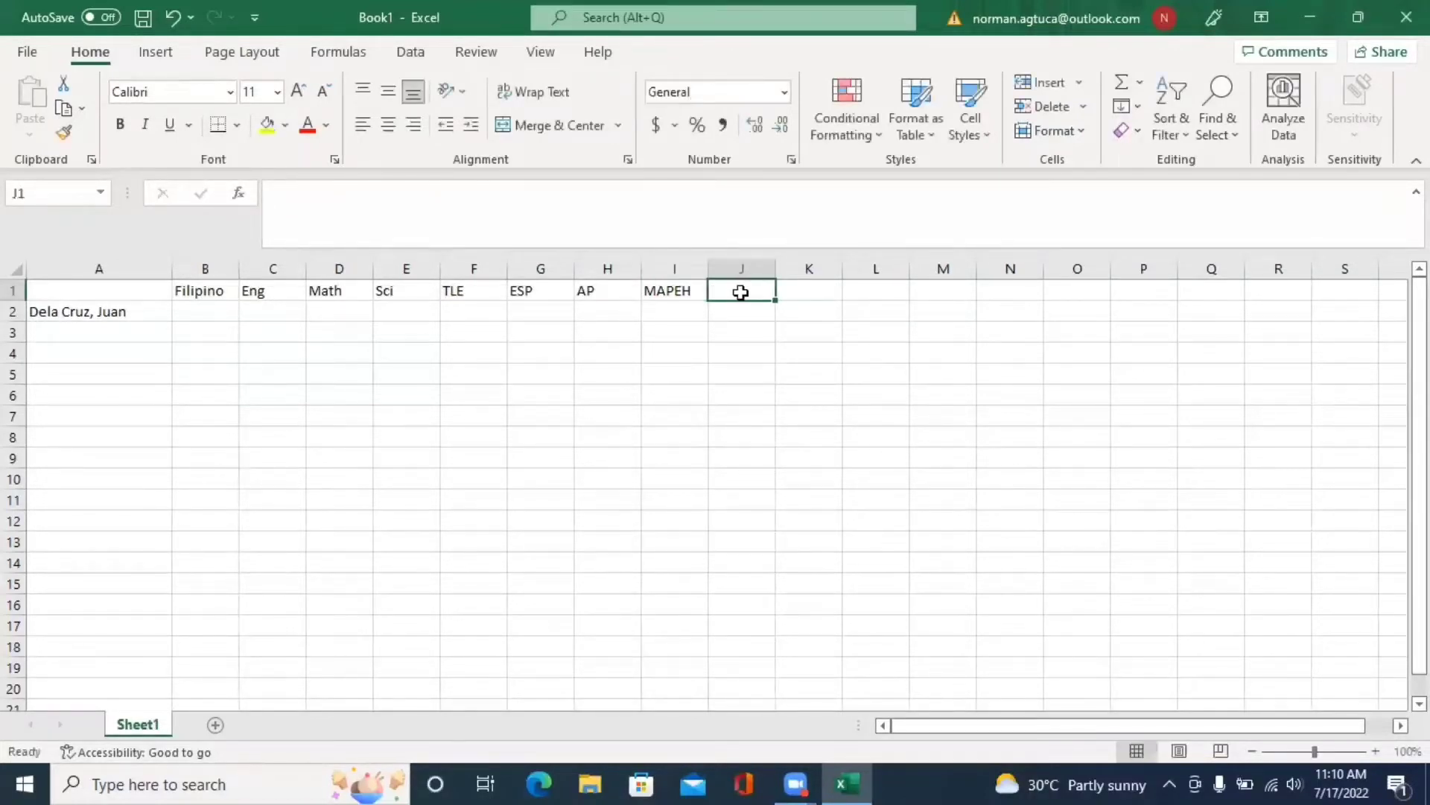
# - Type Music, Arts, PE and Health into cells J1 through M1
pyautogui.write('Mus')
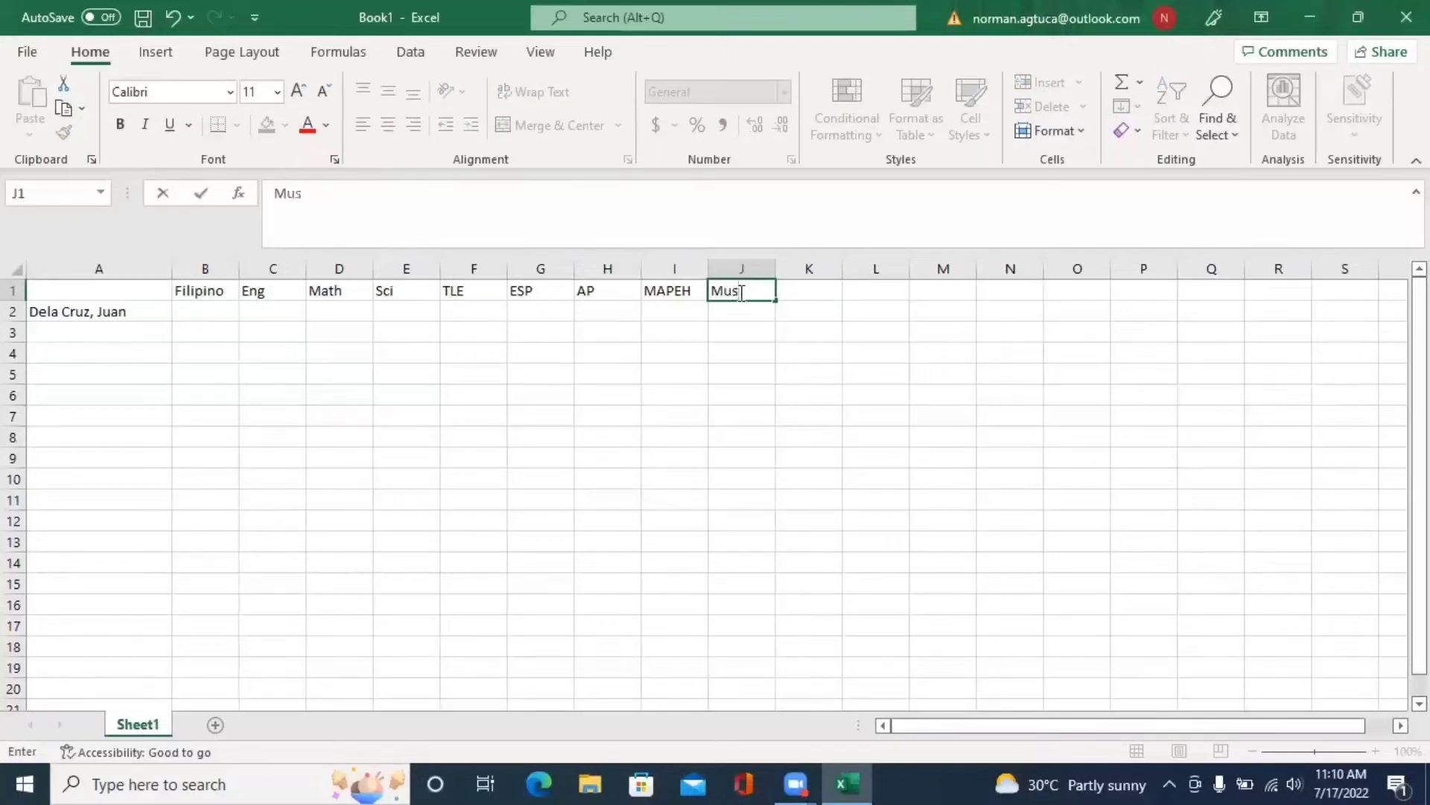
pyautogui.write('ic')
pyautogui.press('Tab')
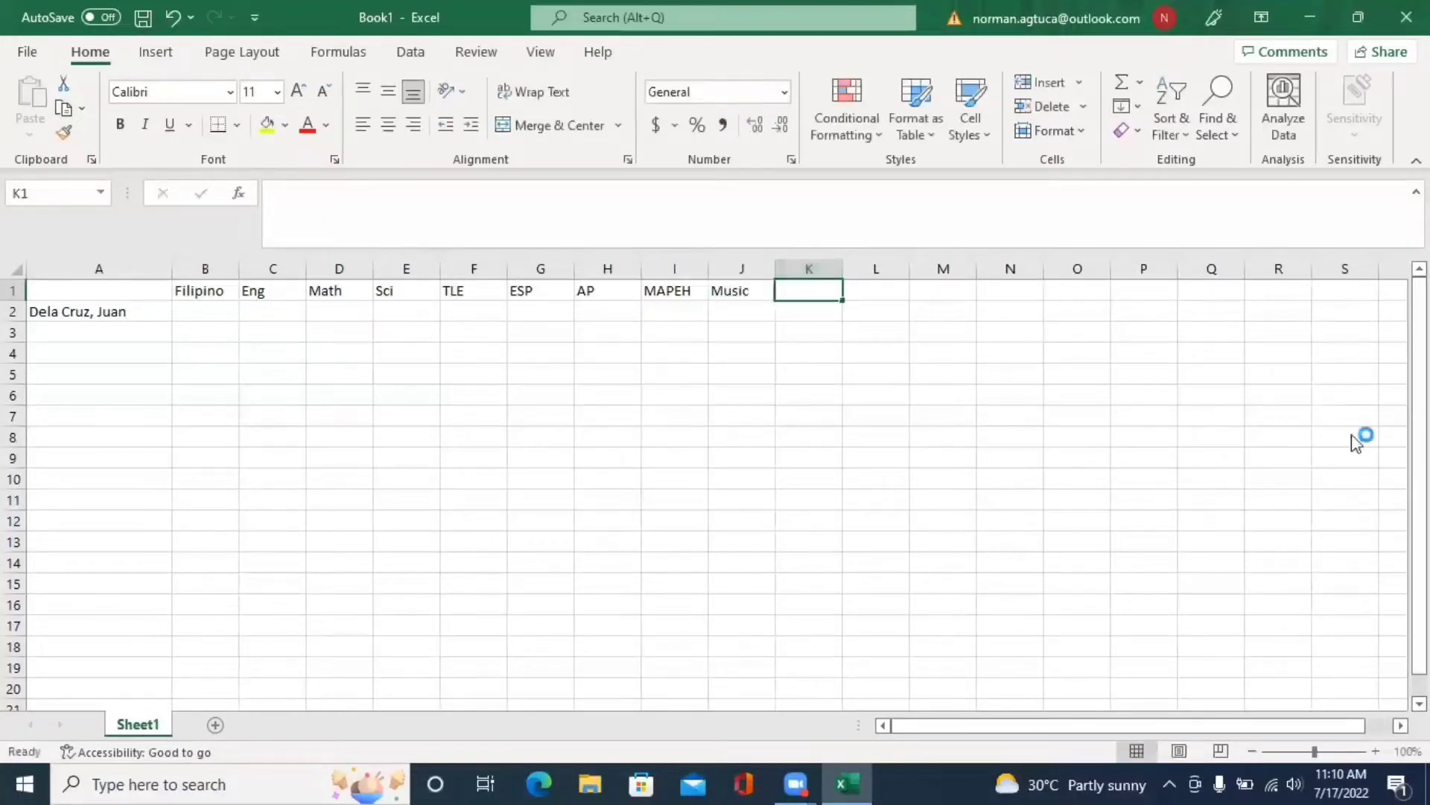
pyautogui.click(1395, 447)
pyautogui.click(836, 287)
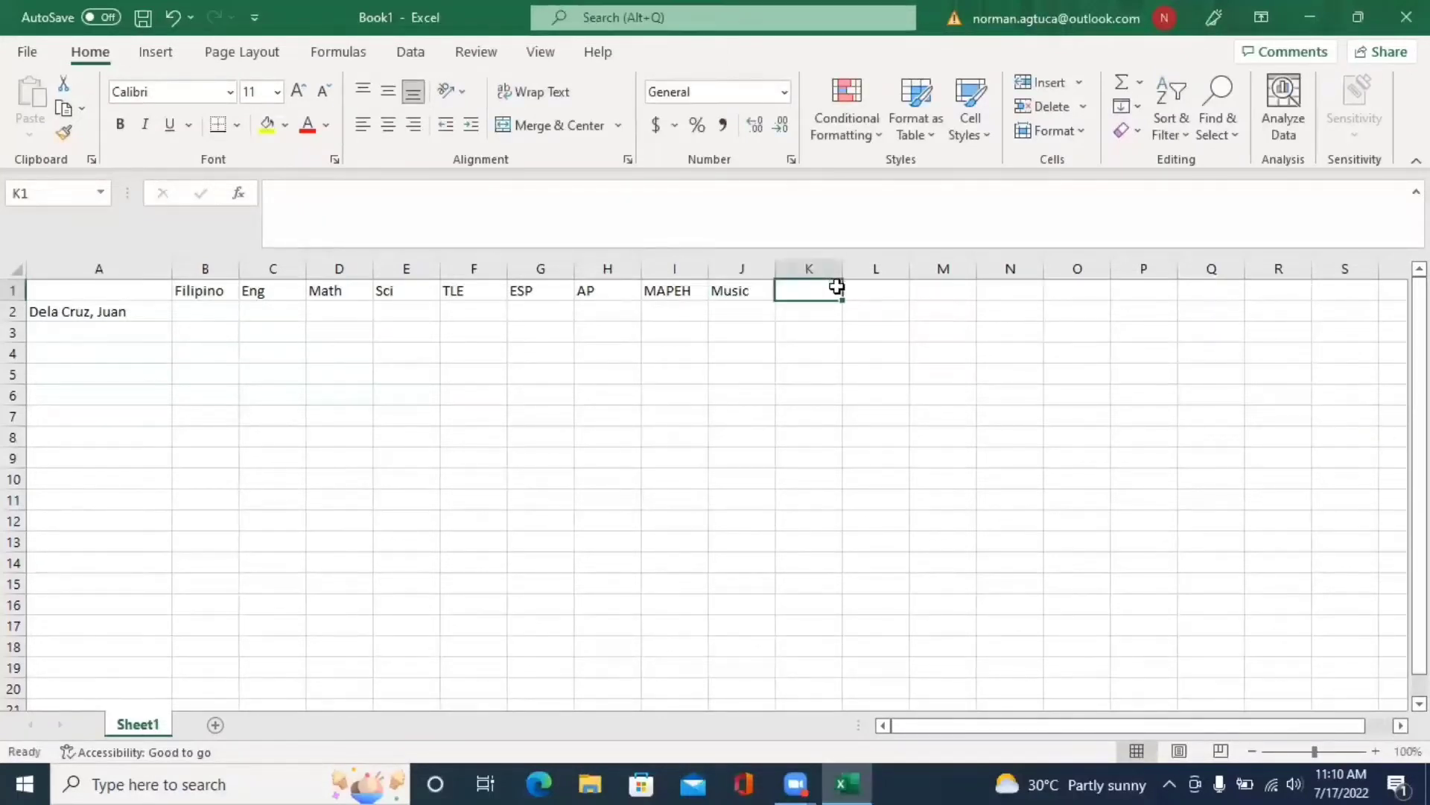
pyautogui.write('Arts')
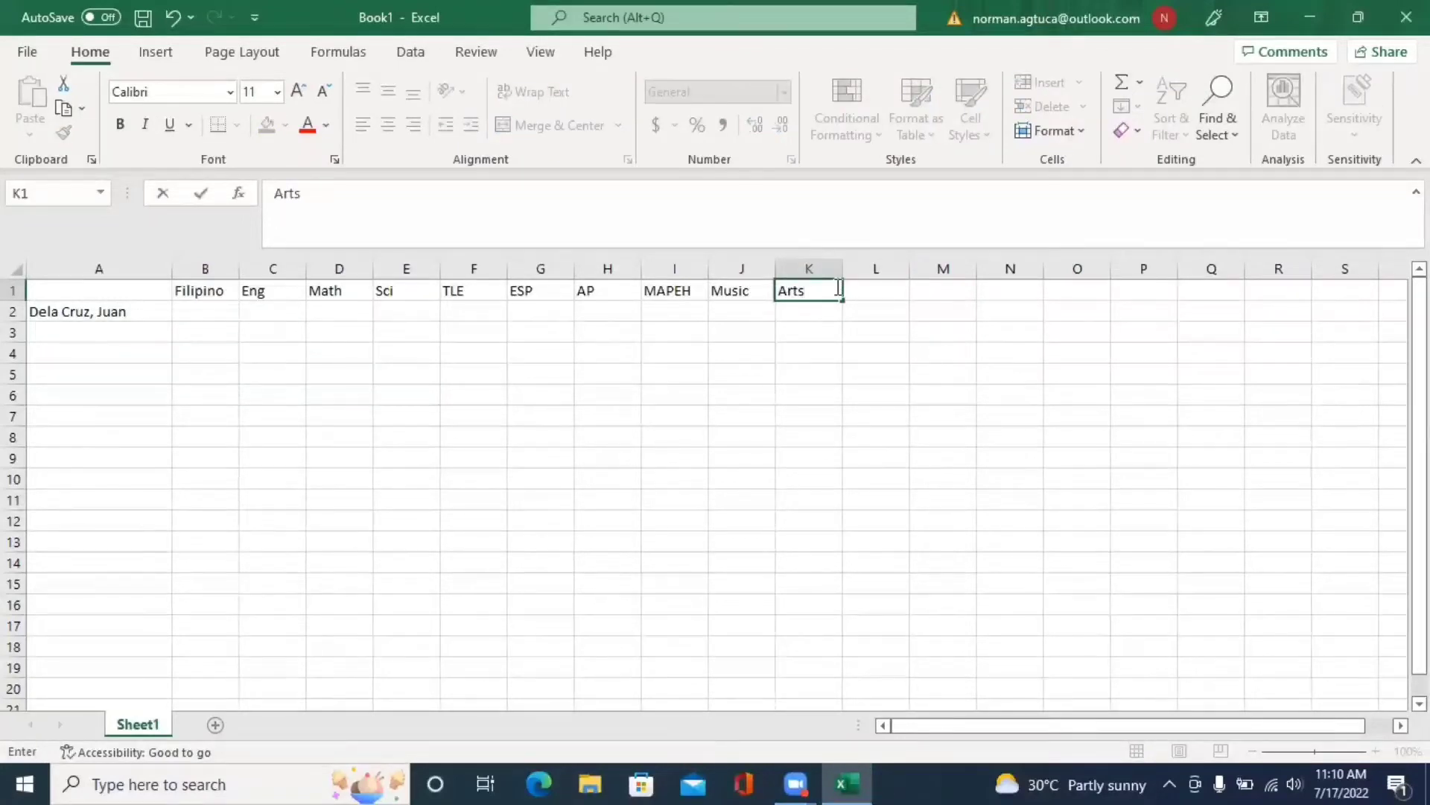
pyautogui.press('Tab')
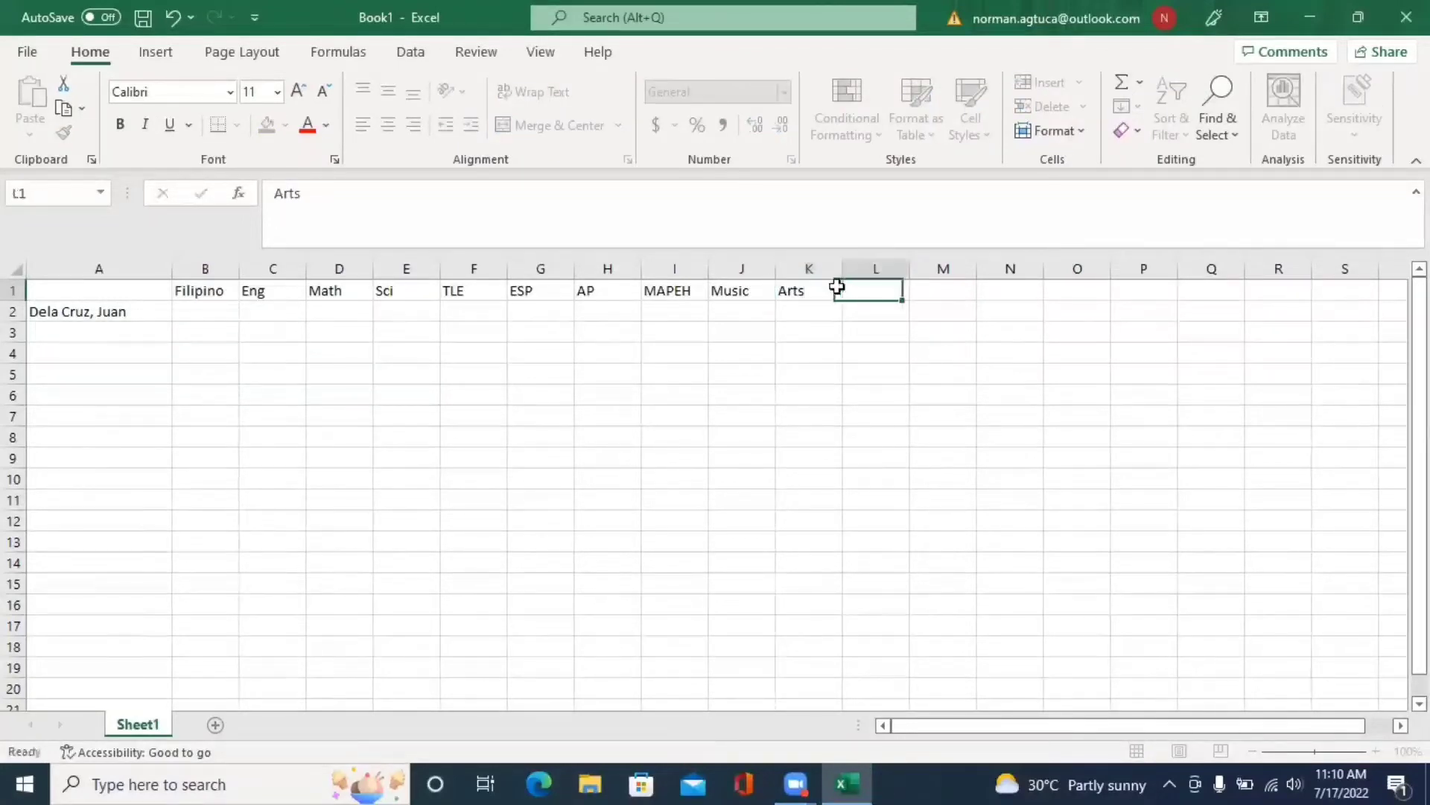
pyautogui.write('PE')
pyautogui.press('Tab')
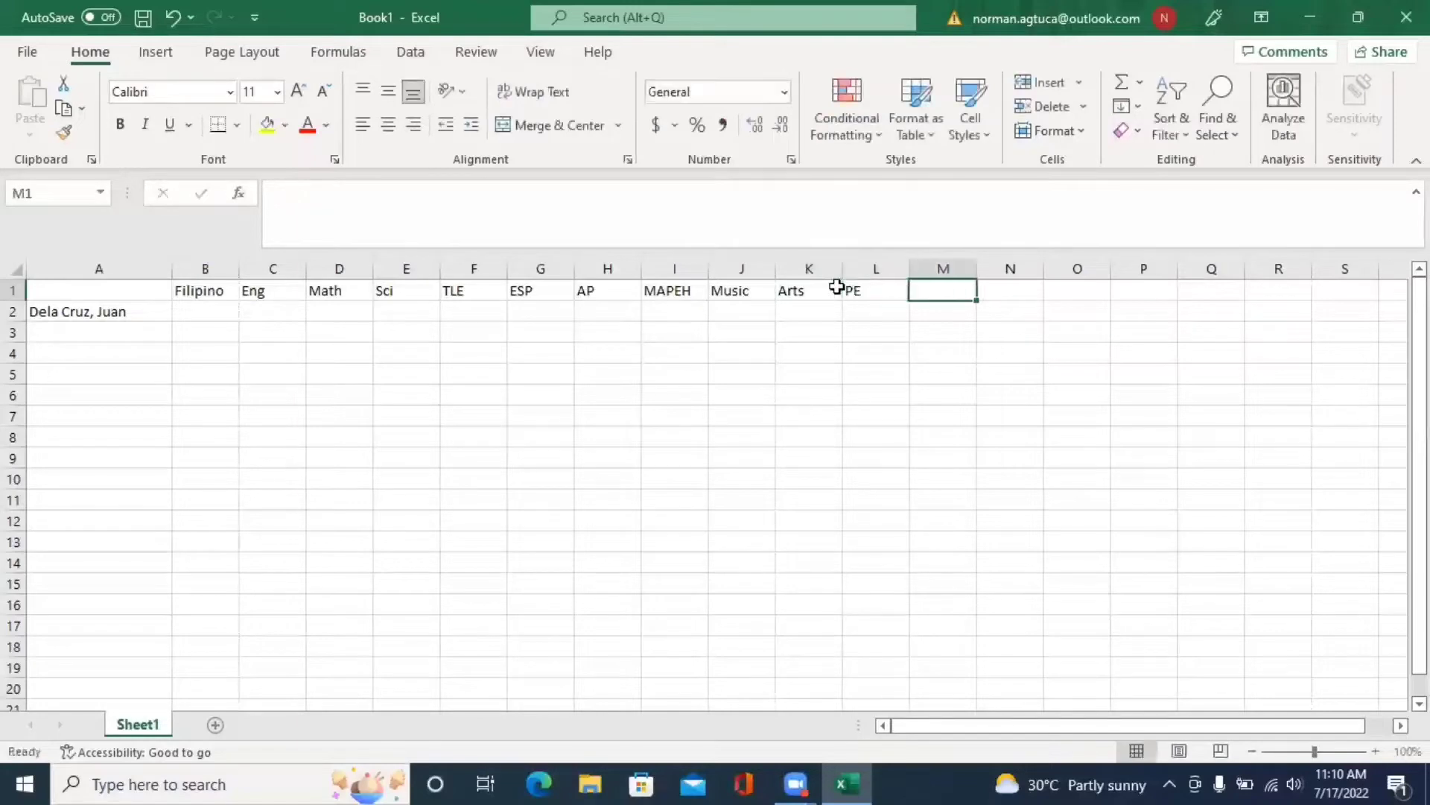
pyautogui.write('Health')
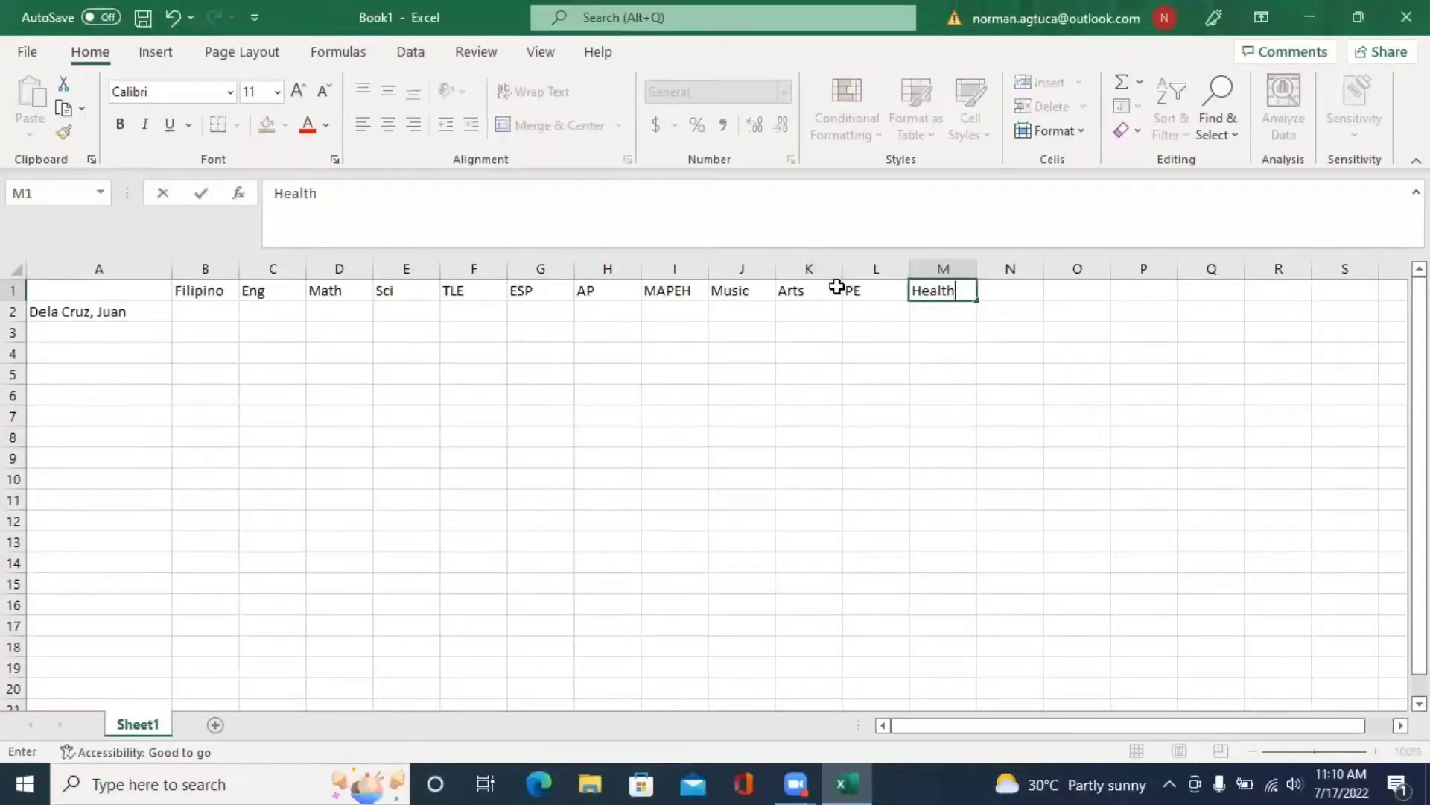
pyautogui.click(760, 395)
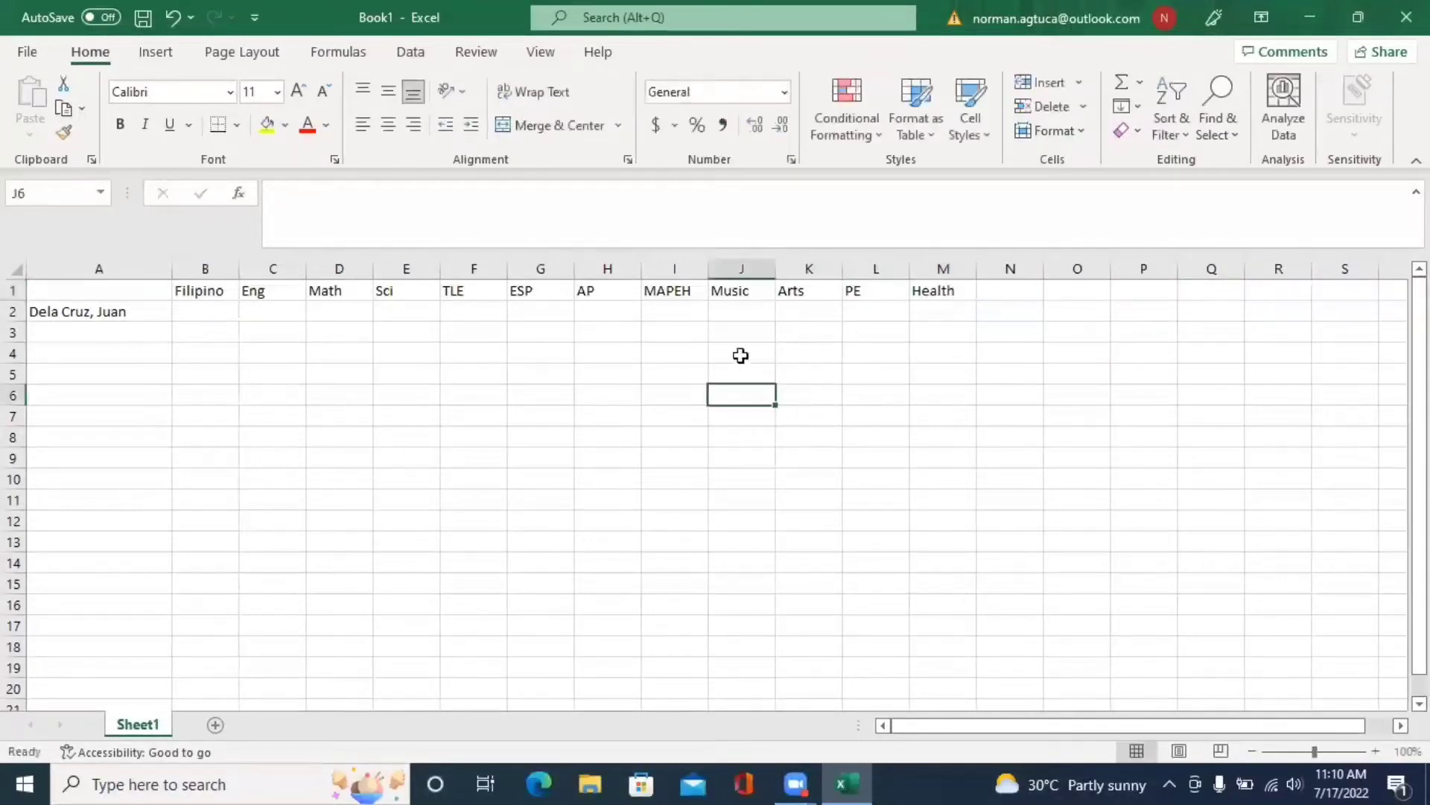
pyautogui.click(200, 290)
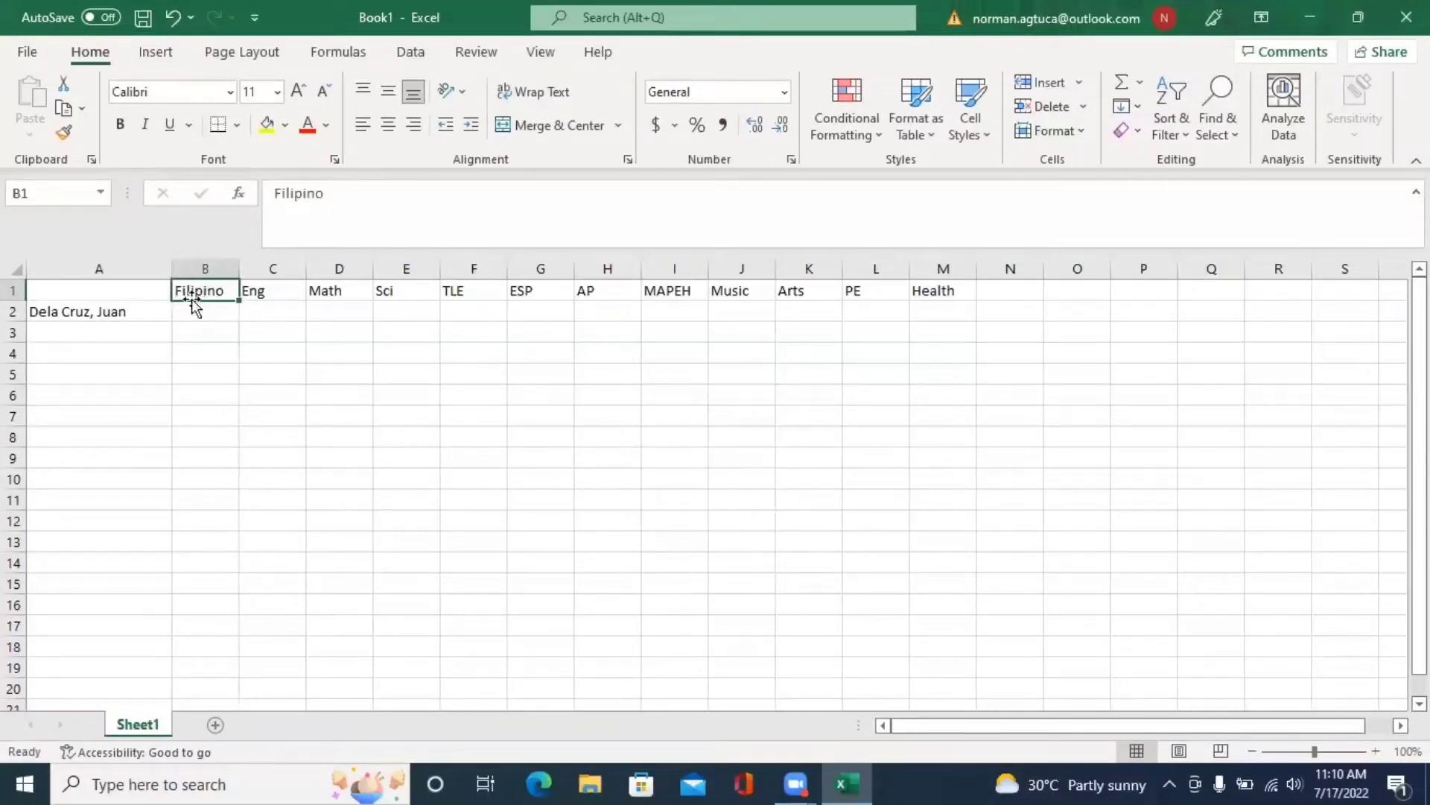
# - Insert an entire blank row at A2, moving the student's name to A3
pyautogui.click(108, 313)
pyautogui.rightClick(108, 313)
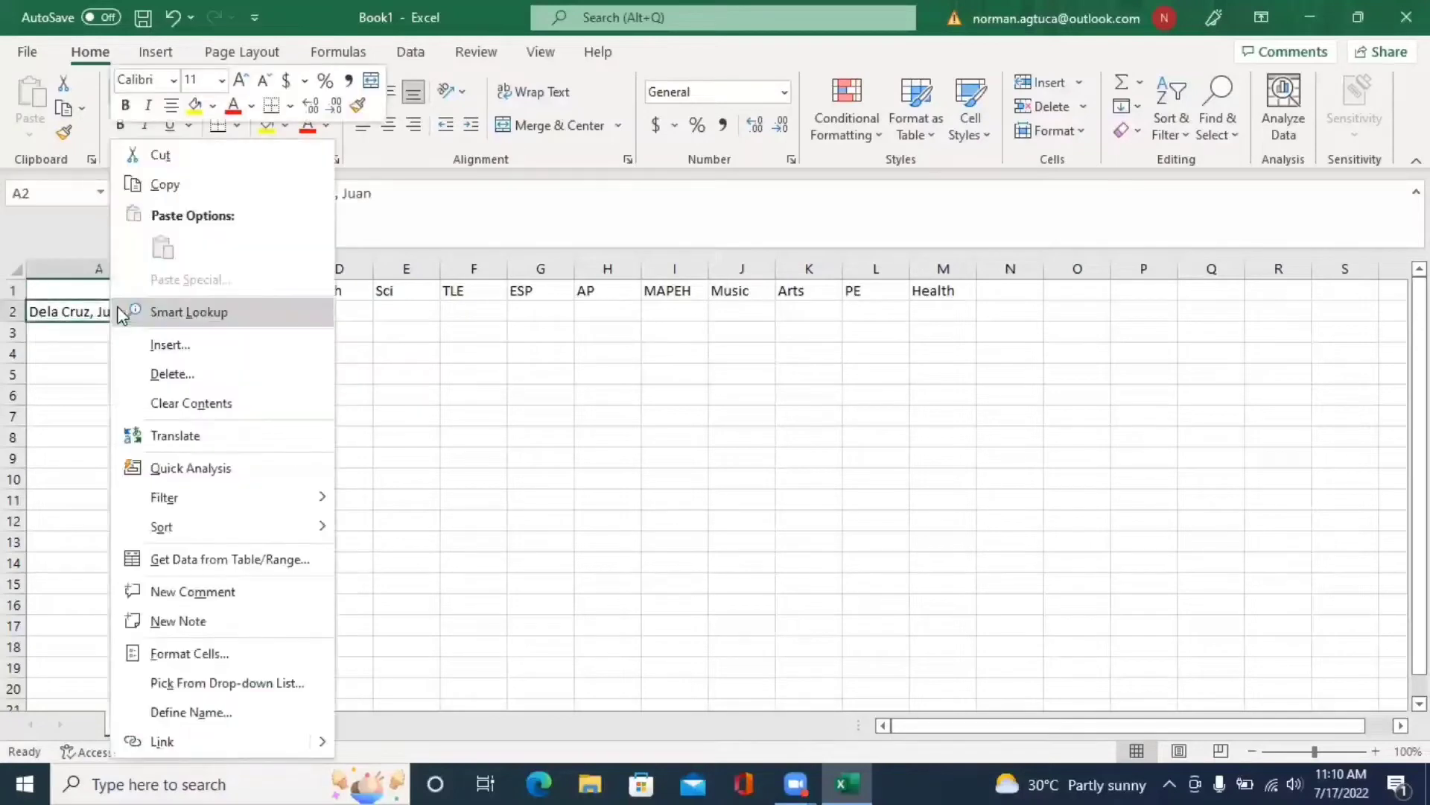
pyautogui.click(186, 345)
pyautogui.click(154, 384)
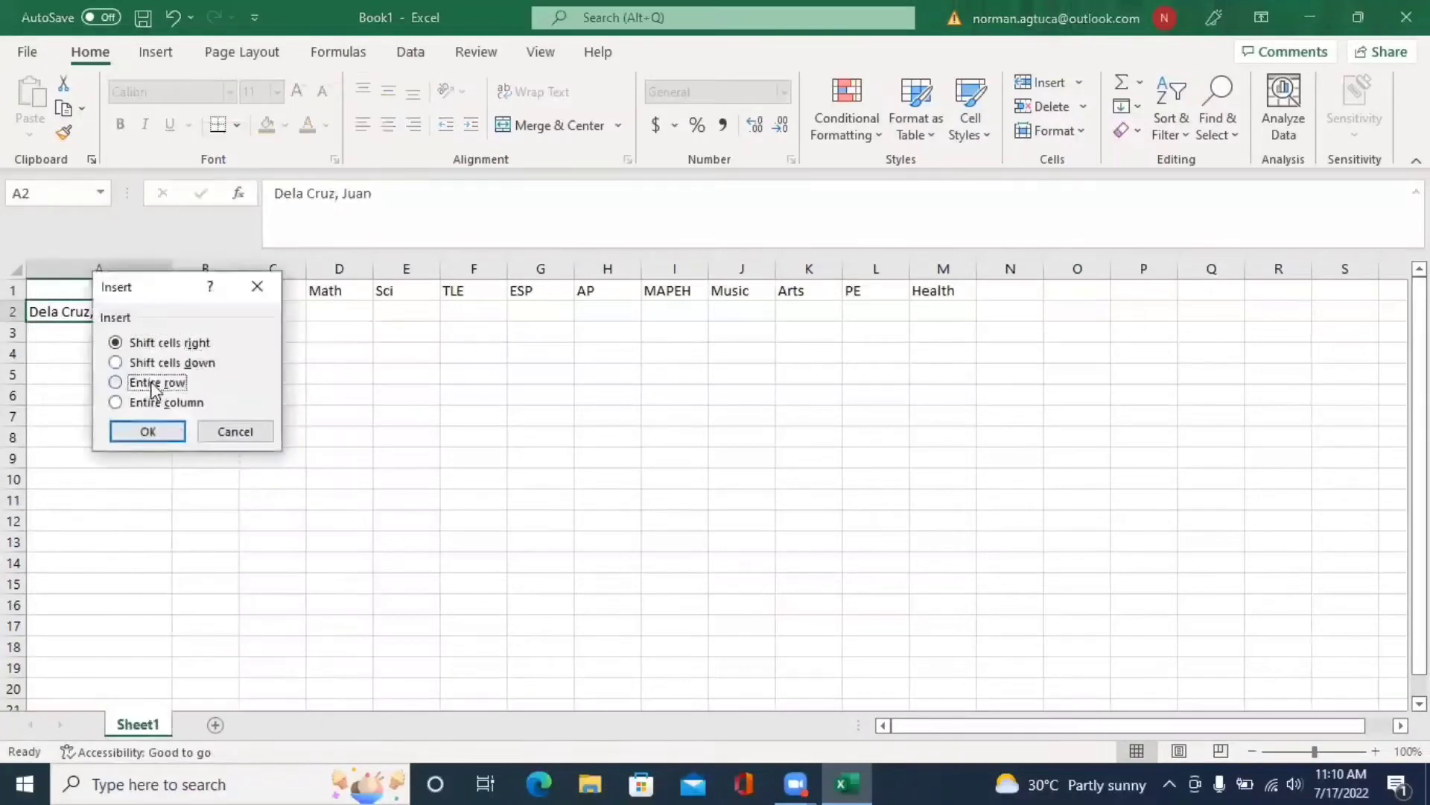
pyautogui.click(151, 432)
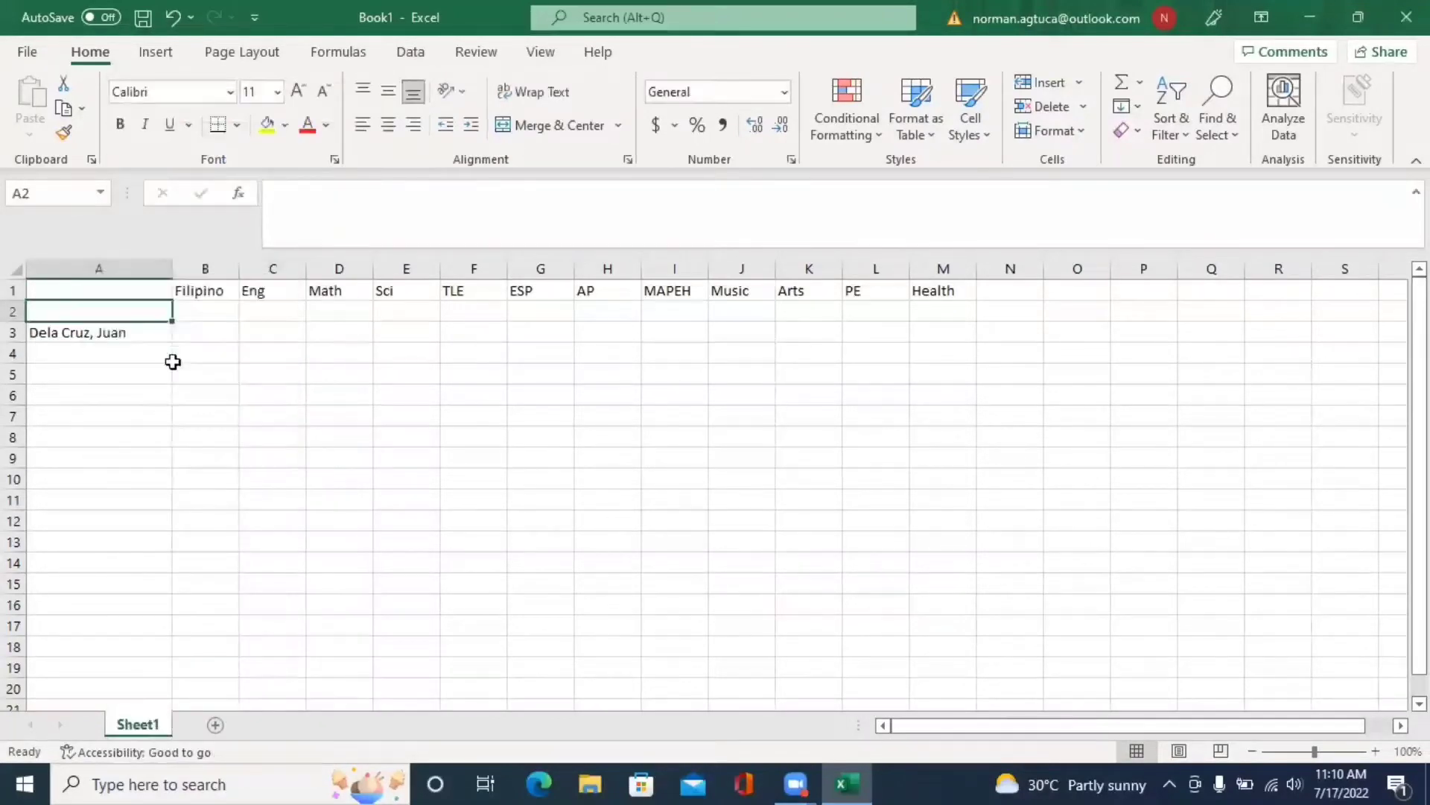
# - Open and dismiss the cell options menu on B2 twice without choosing anything
pyautogui.click(213, 307)
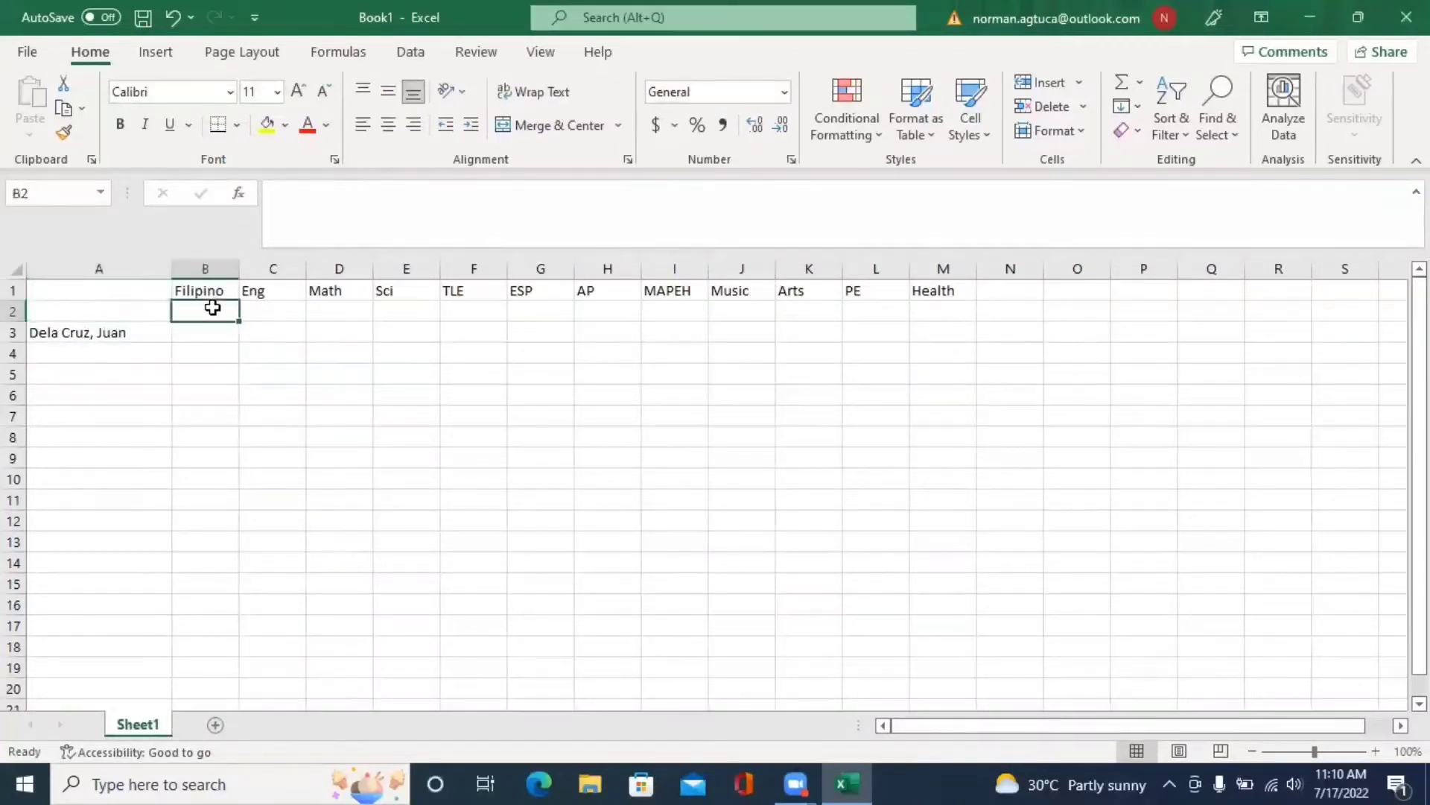
pyautogui.rightClick(212, 307)
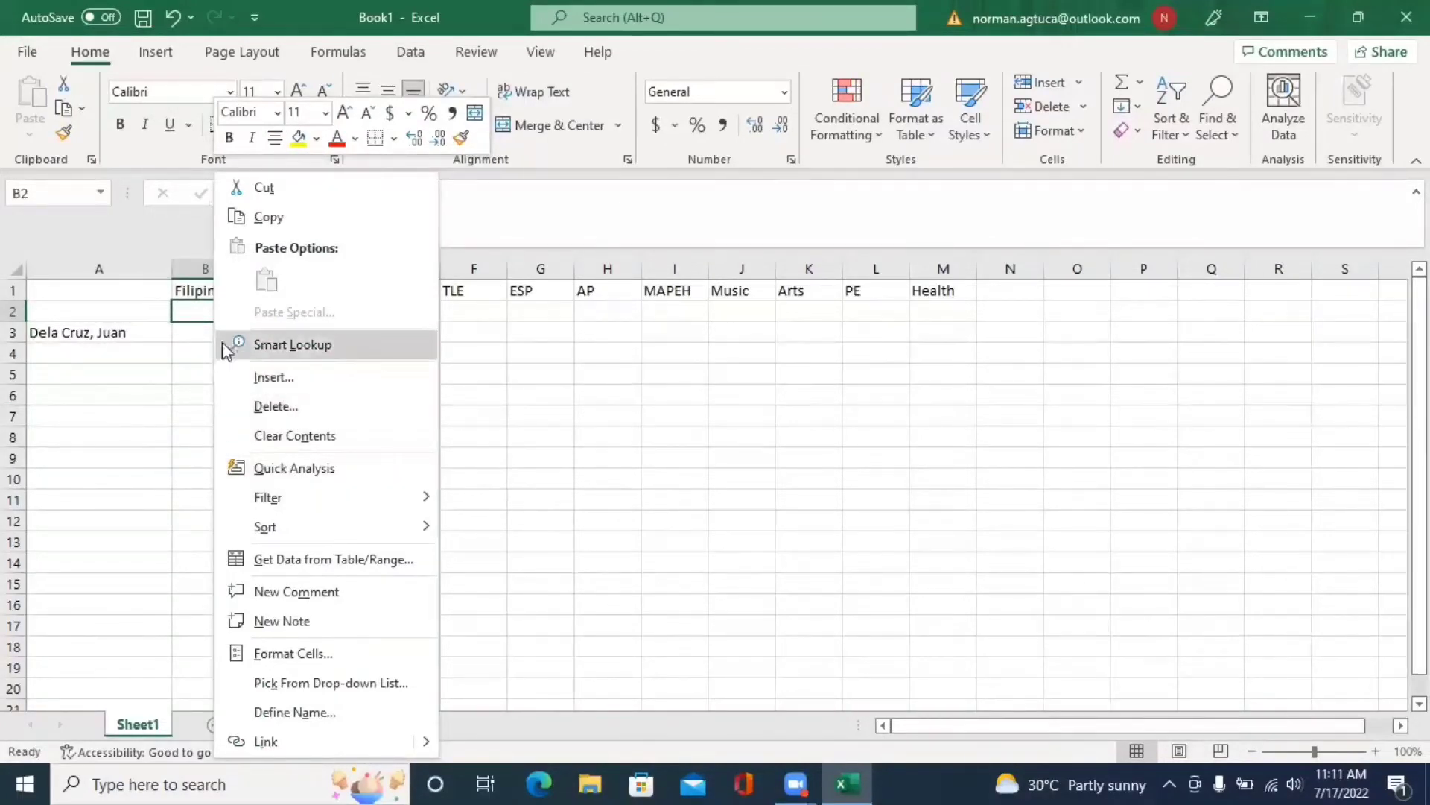
pyautogui.click(197, 309)
pyautogui.rightClick(202, 319)
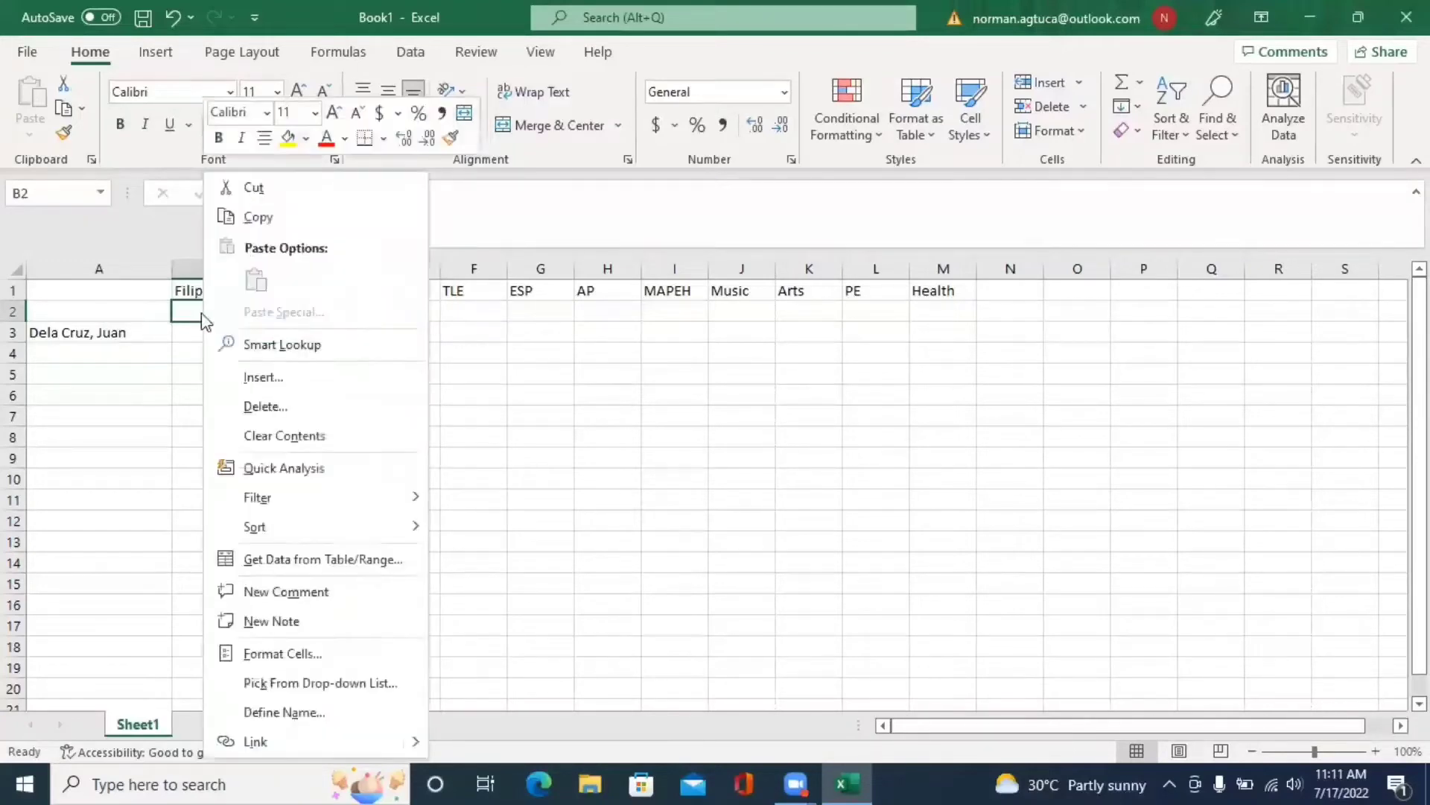
pyautogui.click(202, 319)
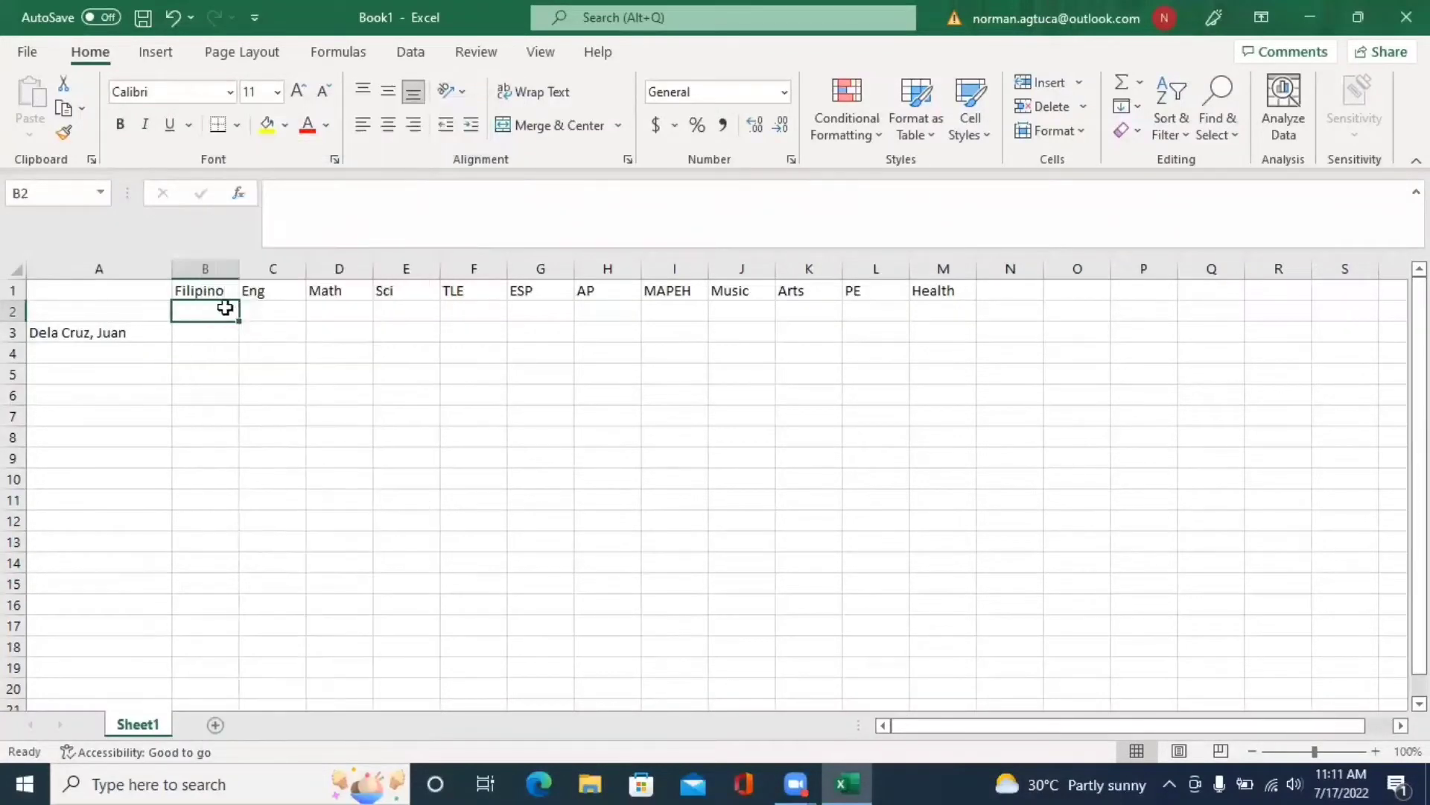
# - Insert four blank columns at B2:E2 so Filipino shifts to column F
pyautogui.moveTo(224, 306); pyautogui.dragTo(390, 313)
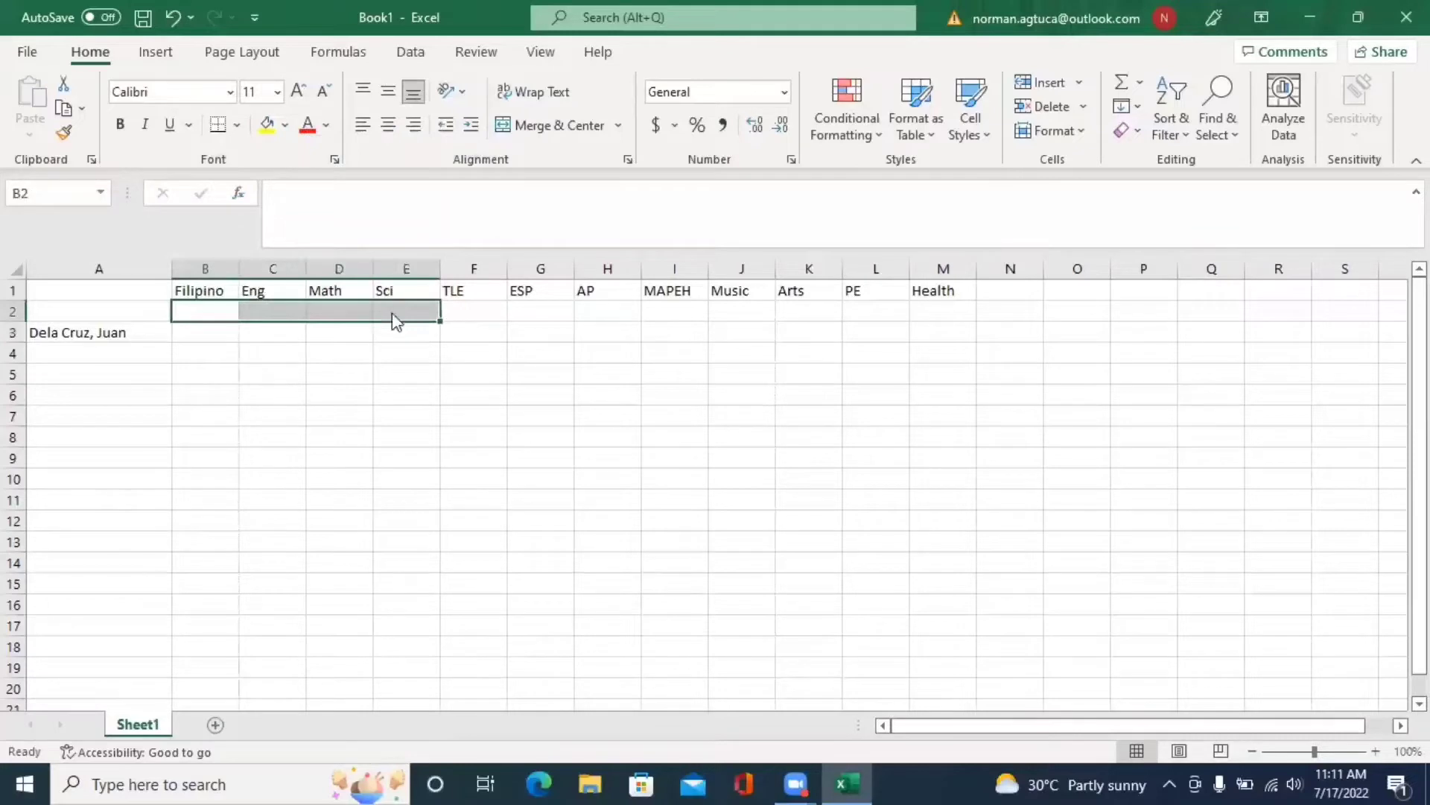
pyautogui.rightClick(390, 313)
pyautogui.click(472, 377)
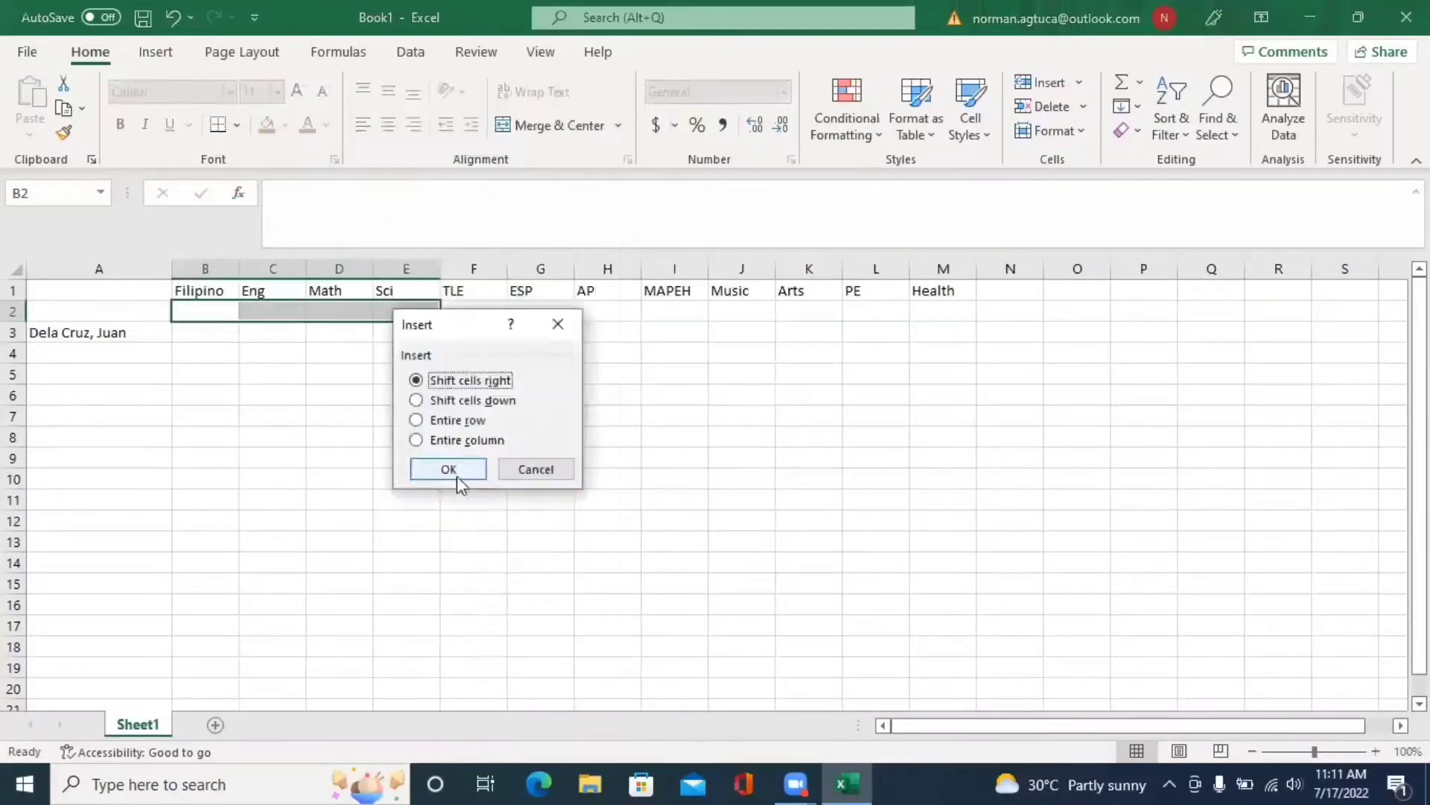
pyautogui.click(440, 437)
pyautogui.click(463, 471)
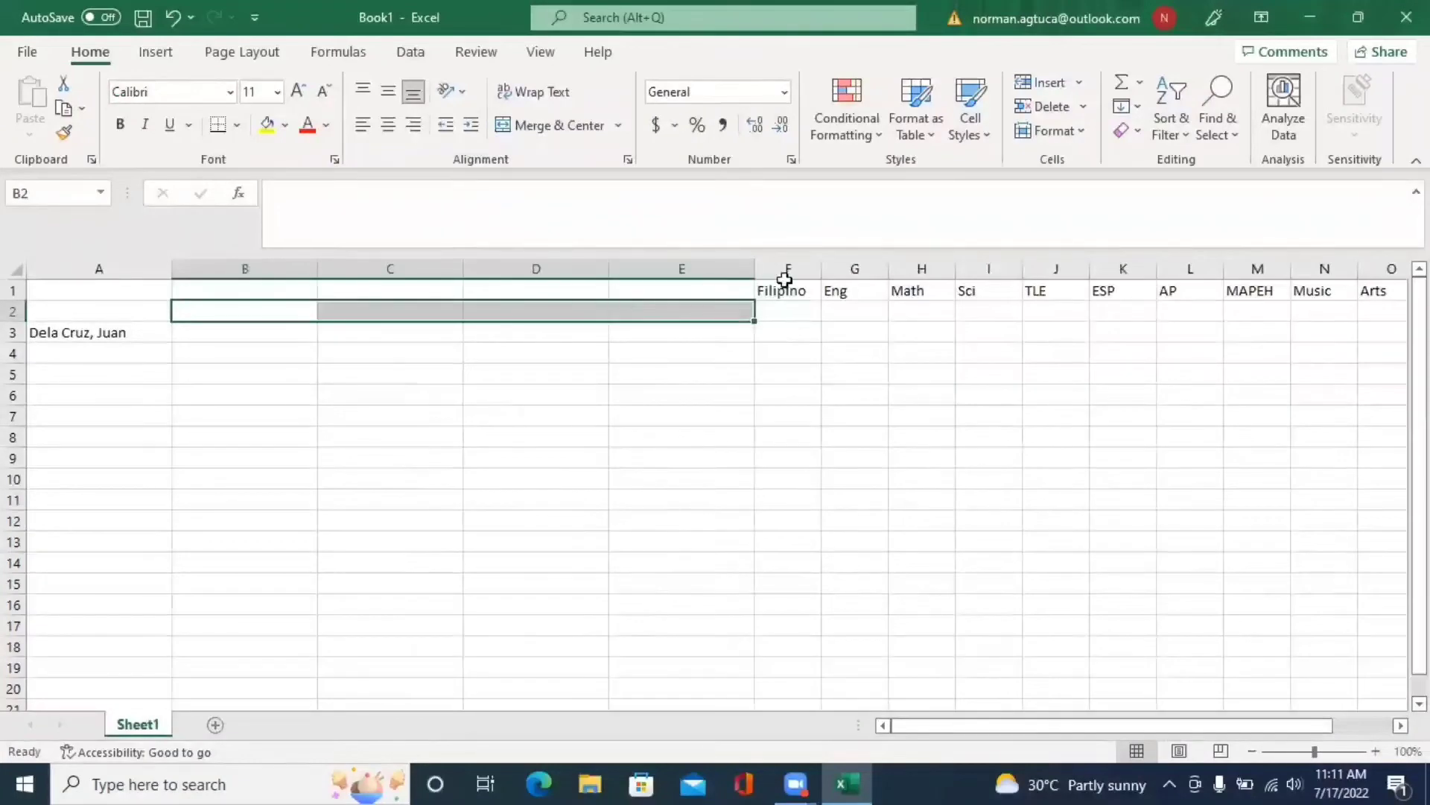
# - Delete the entire column E so Filipino moves to E1
pyautogui.click(683, 312)
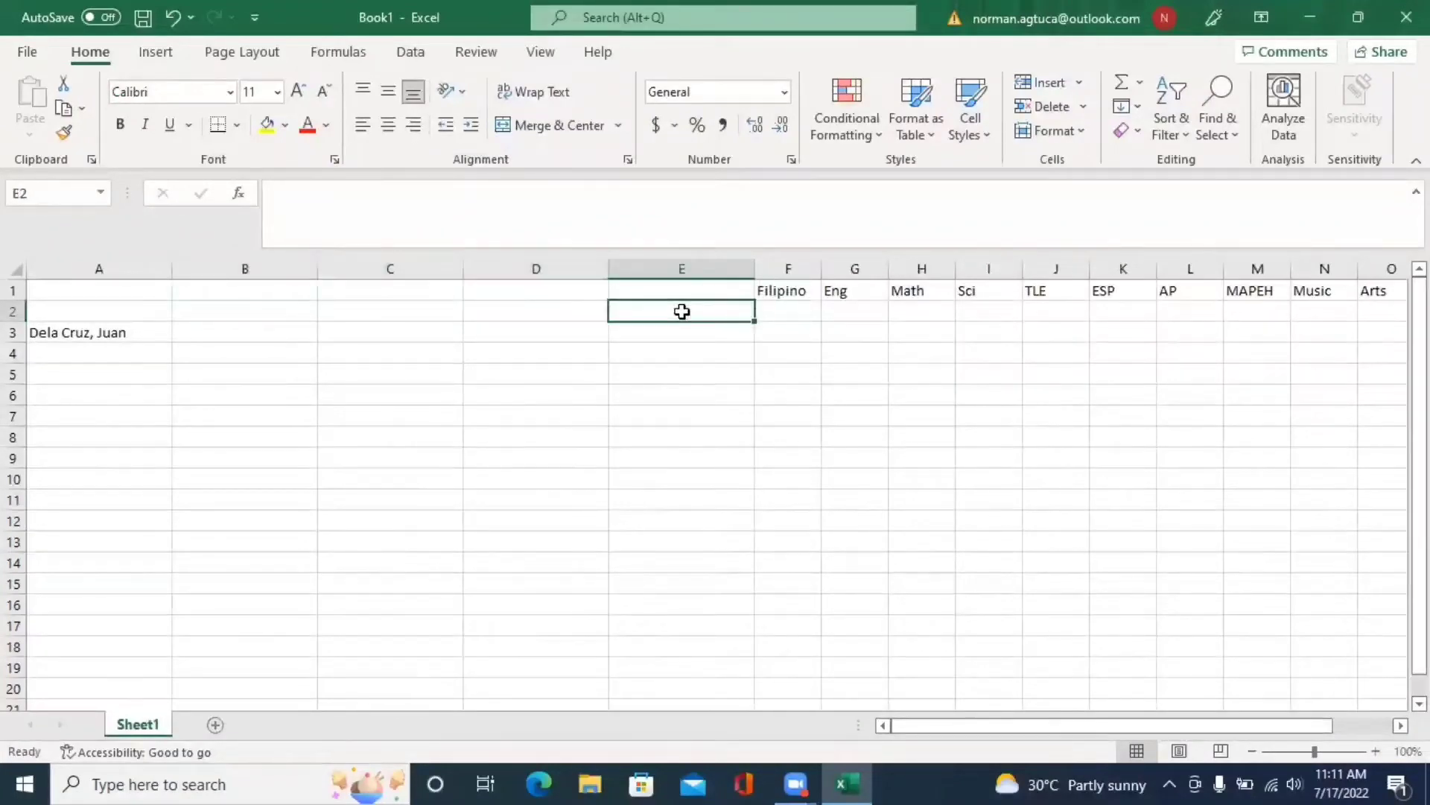
pyautogui.rightClick(682, 312)
pyautogui.click(762, 413)
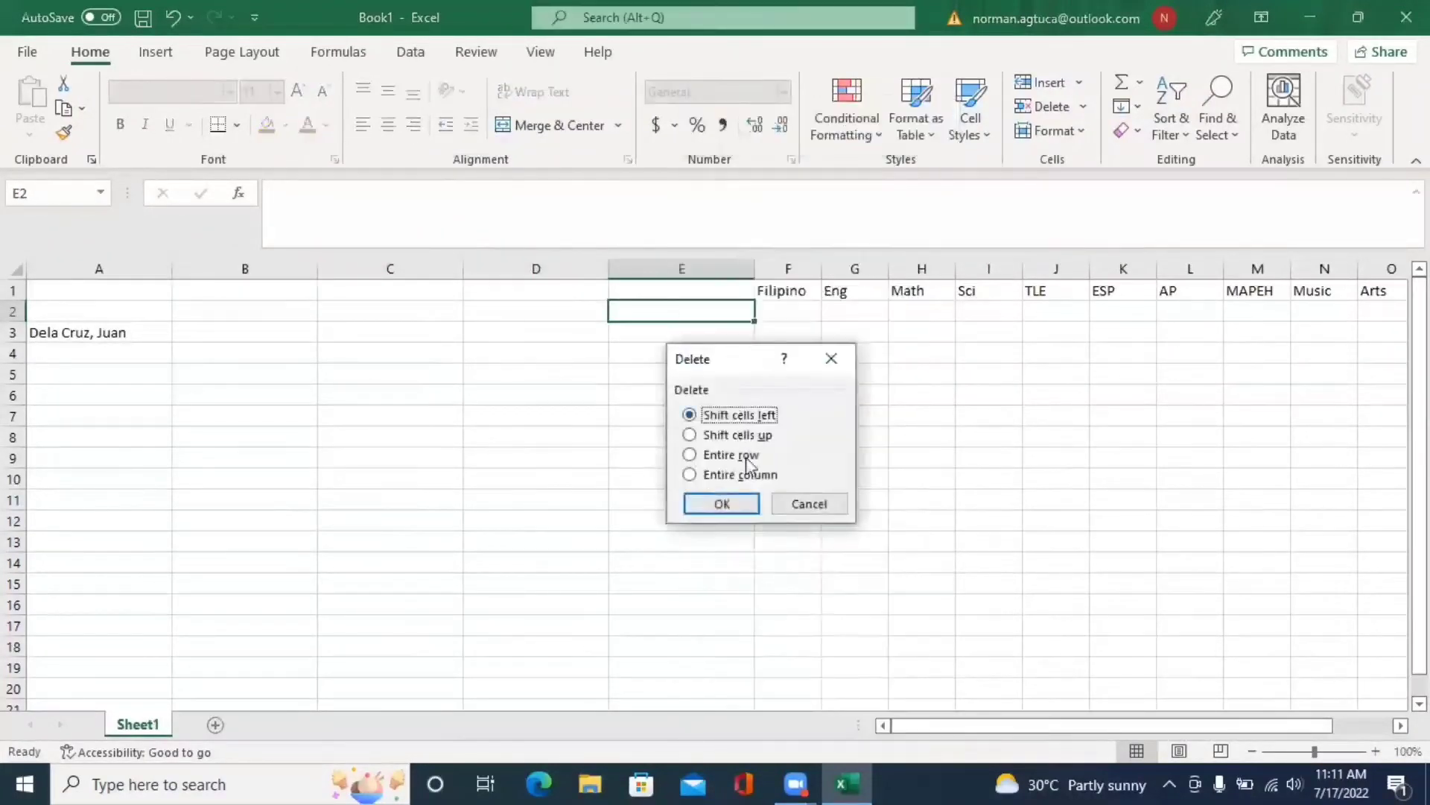
pyautogui.click(740, 474)
pyautogui.press('Return')
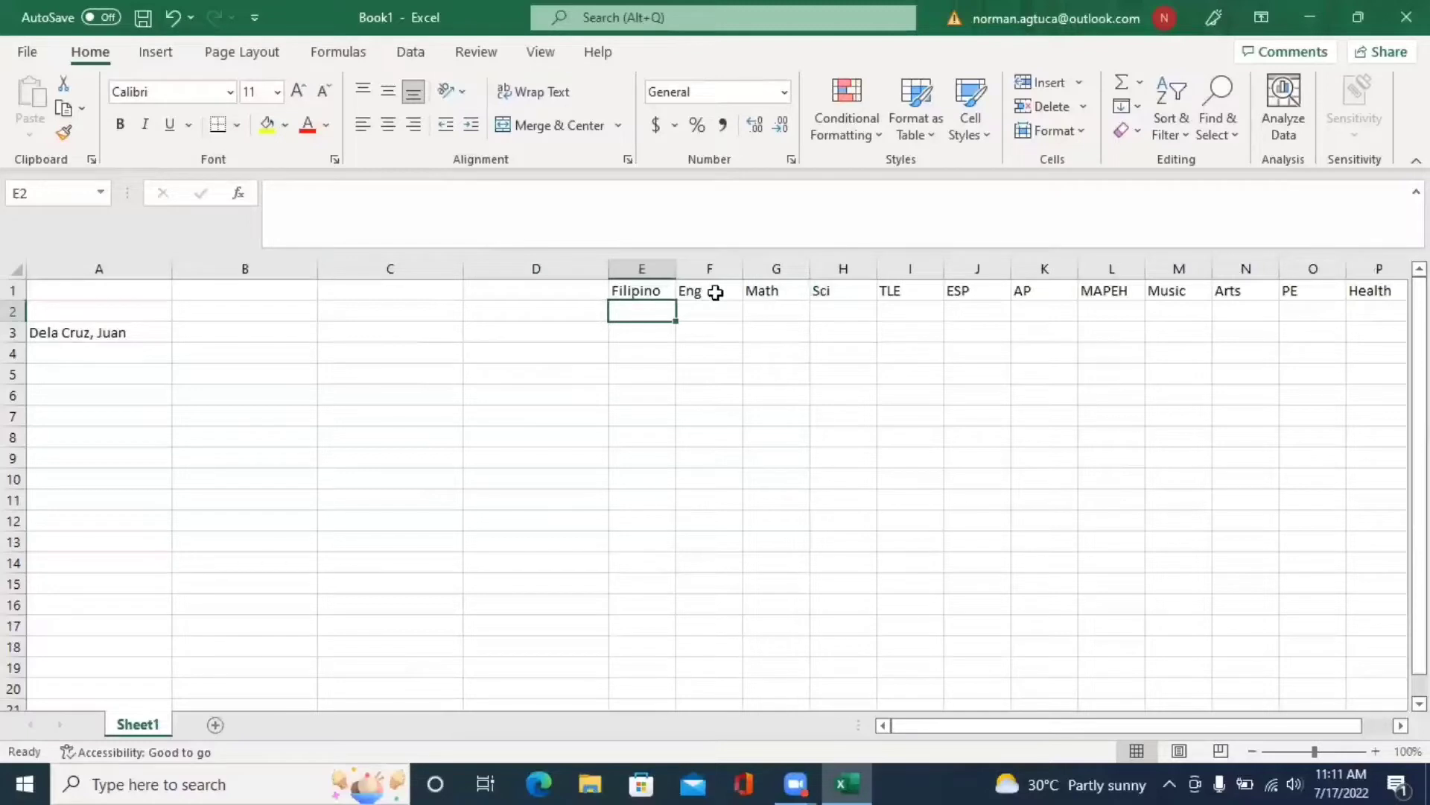
# - Enter quarter numbers 1, 2, 3 and 4 across B2 to E2
pyautogui.click(256, 306)
pyautogui.write('1')
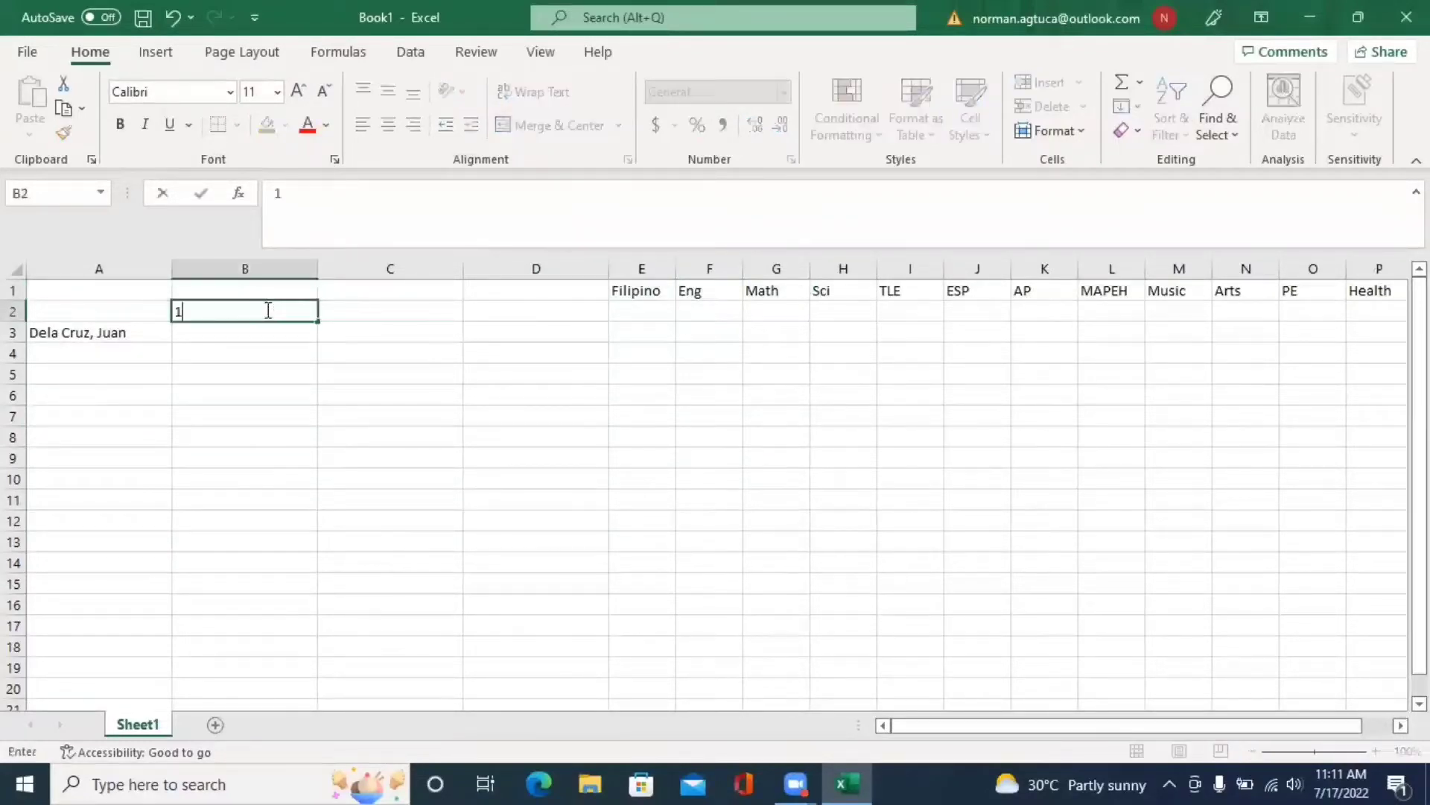
pyautogui.press('Tab')
pyautogui.write('2')
pyautogui.press('Tab')
pyautogui.write('3')
pyautogui.press('Tab')
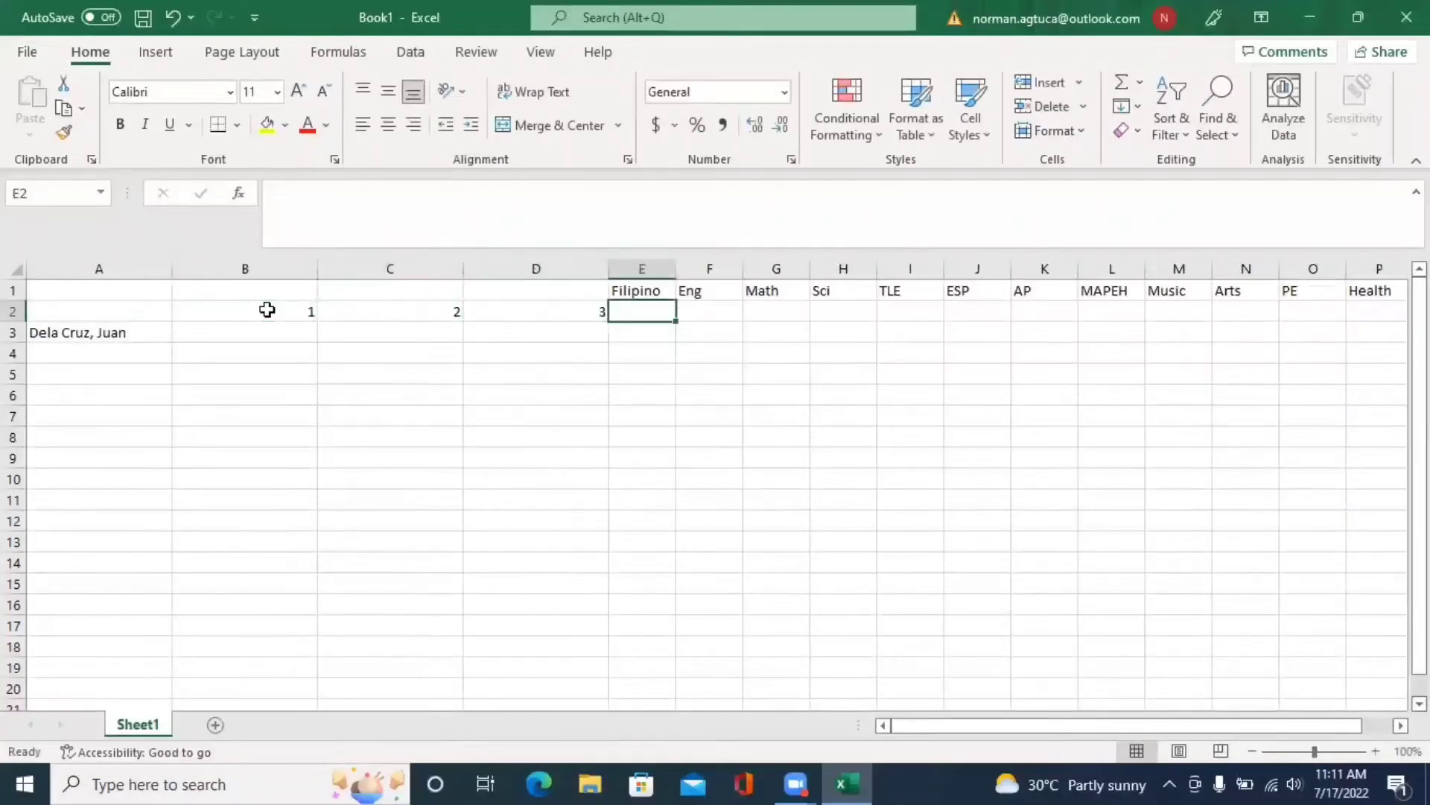
pyautogui.write('4')
pyautogui.press('Tab')
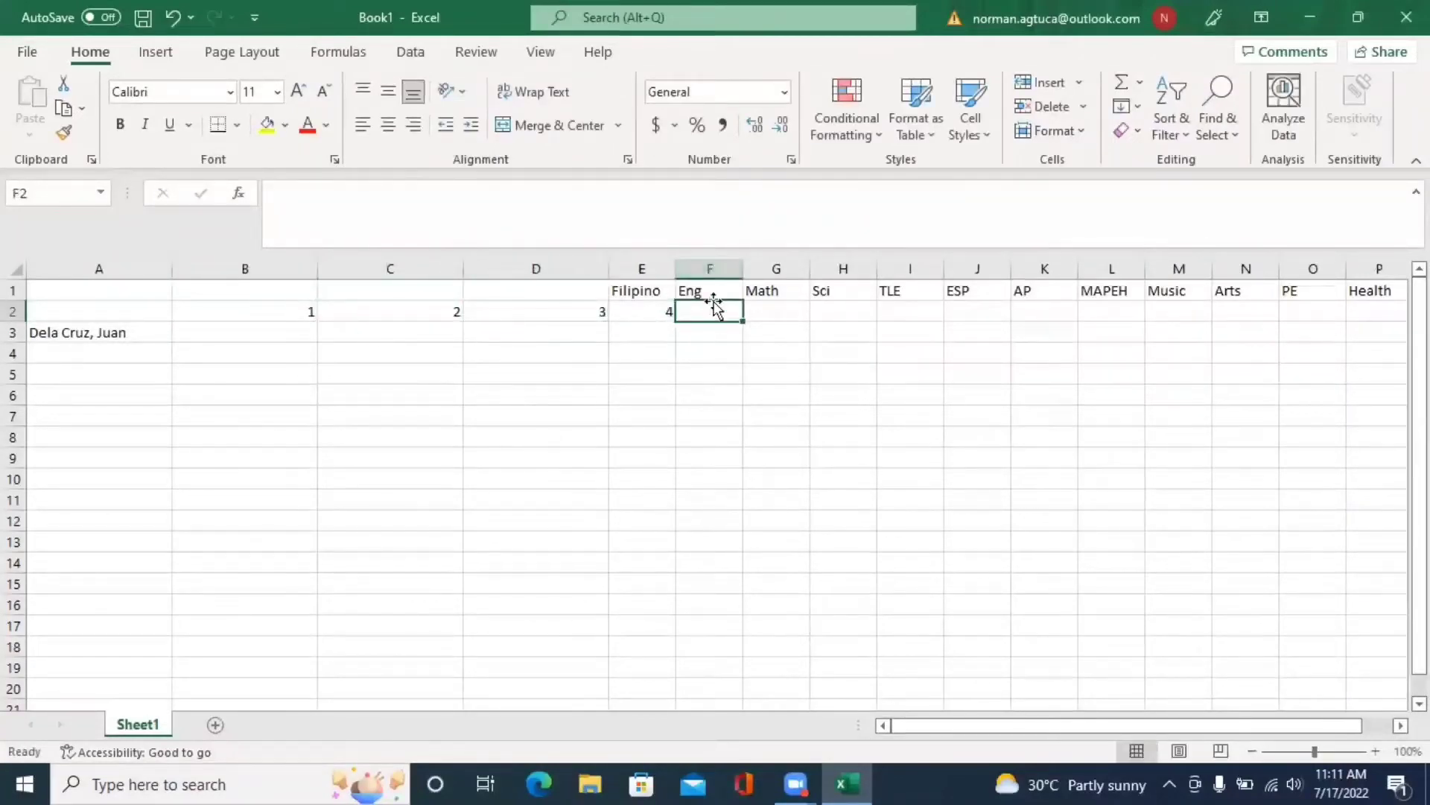
# - Insert an entire column at E2, moving Filipino back to F1
pyautogui.click(623, 315)
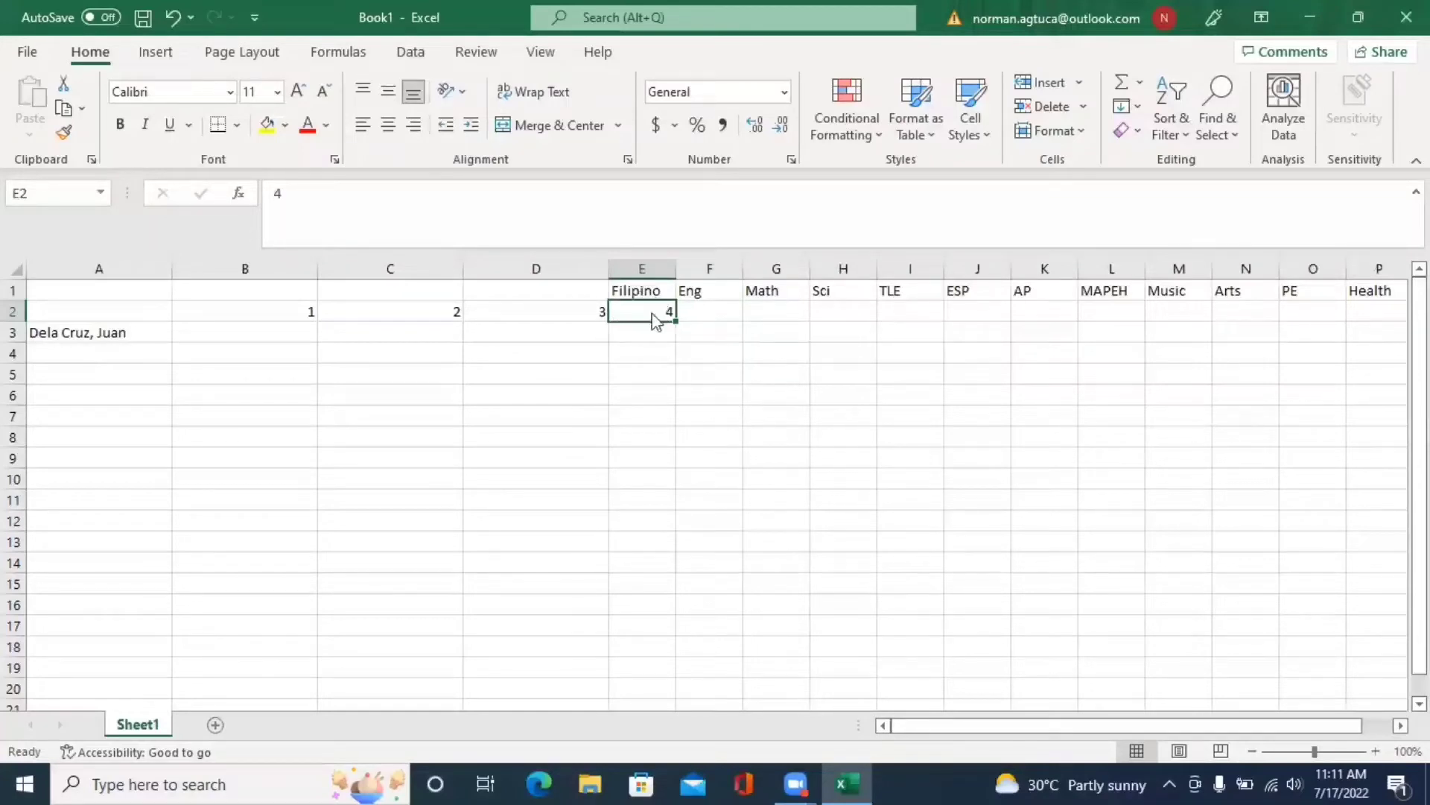
pyautogui.rightClick(727, 378)
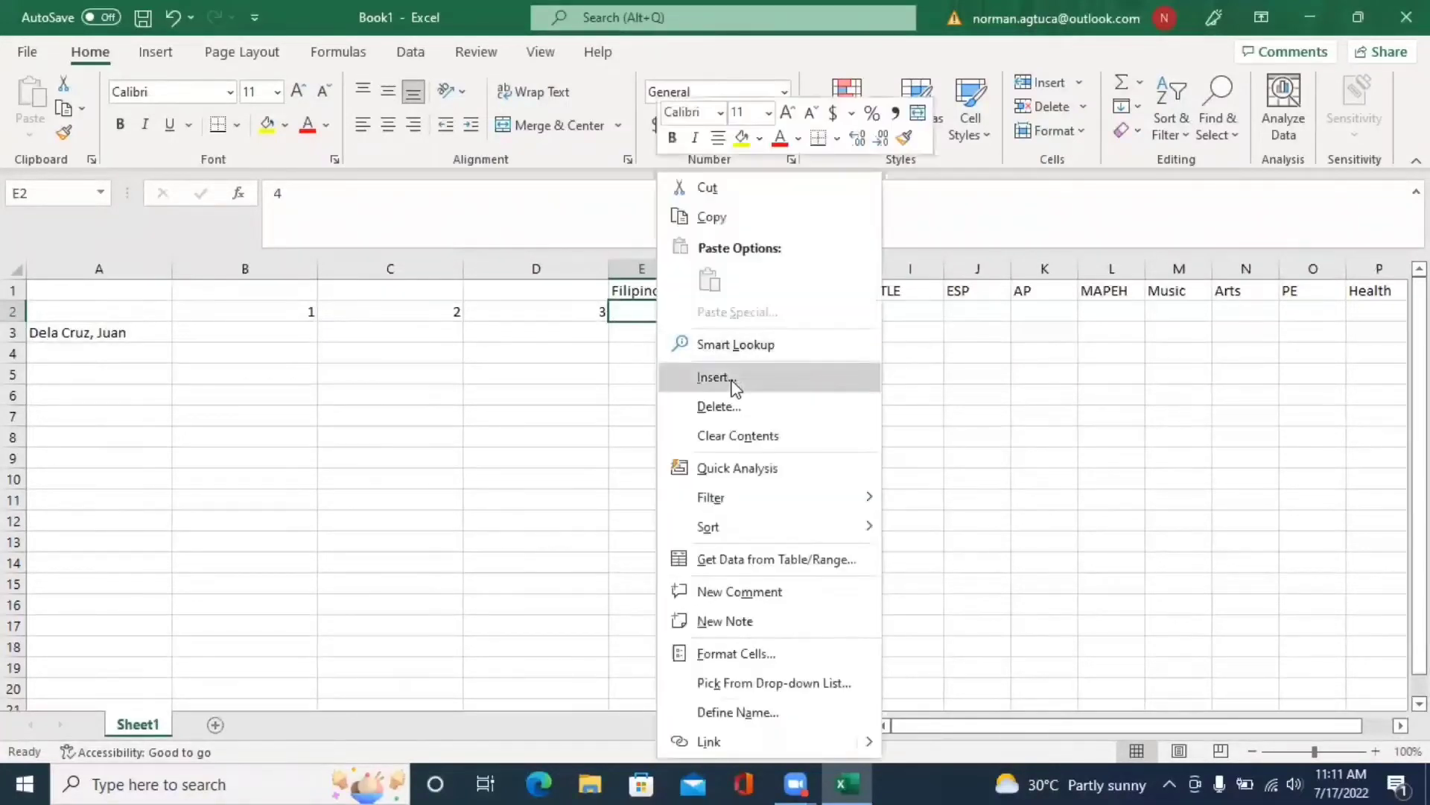
pyautogui.click(729, 380)
pyautogui.click(704, 422)
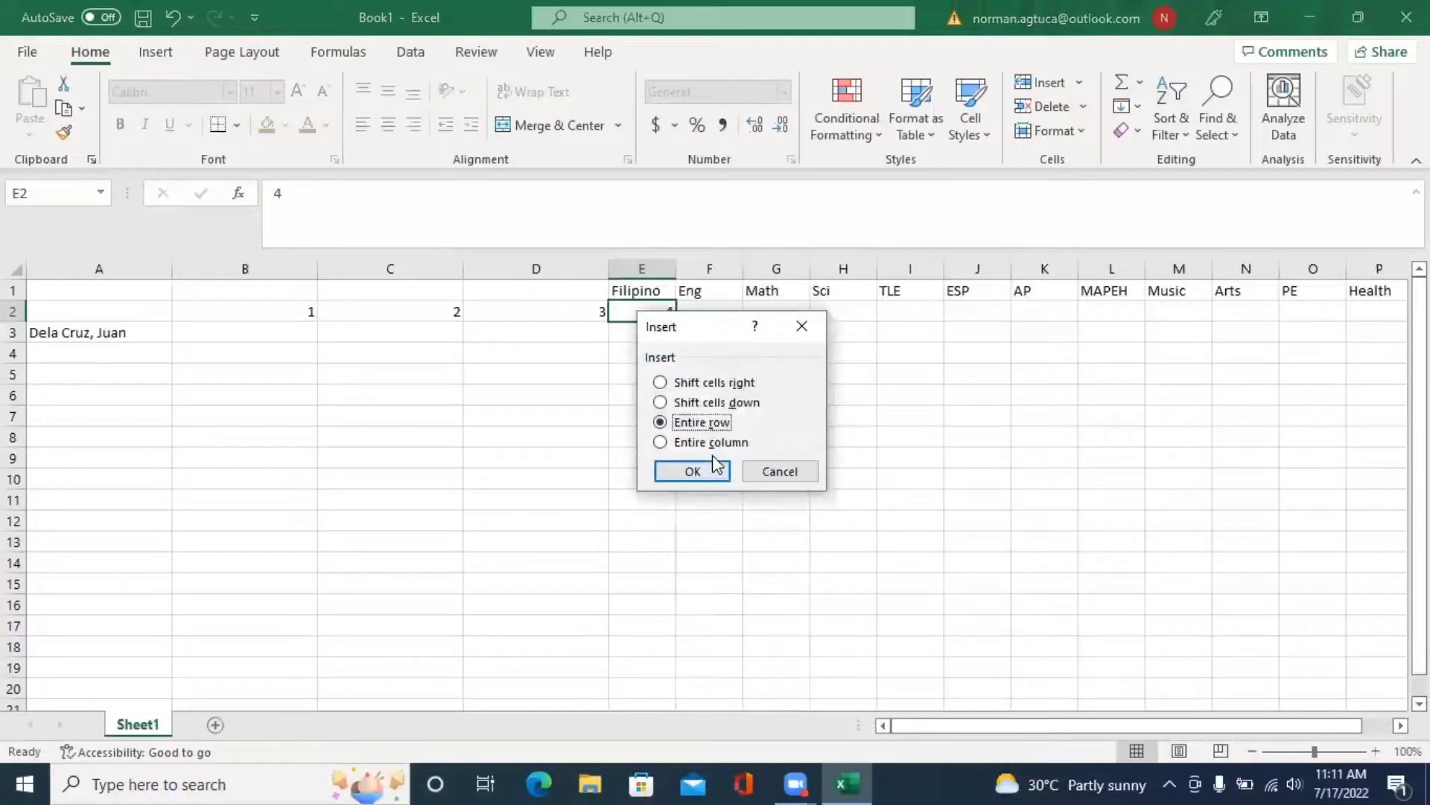
pyautogui.click(717, 443)
pyautogui.click(692, 471)
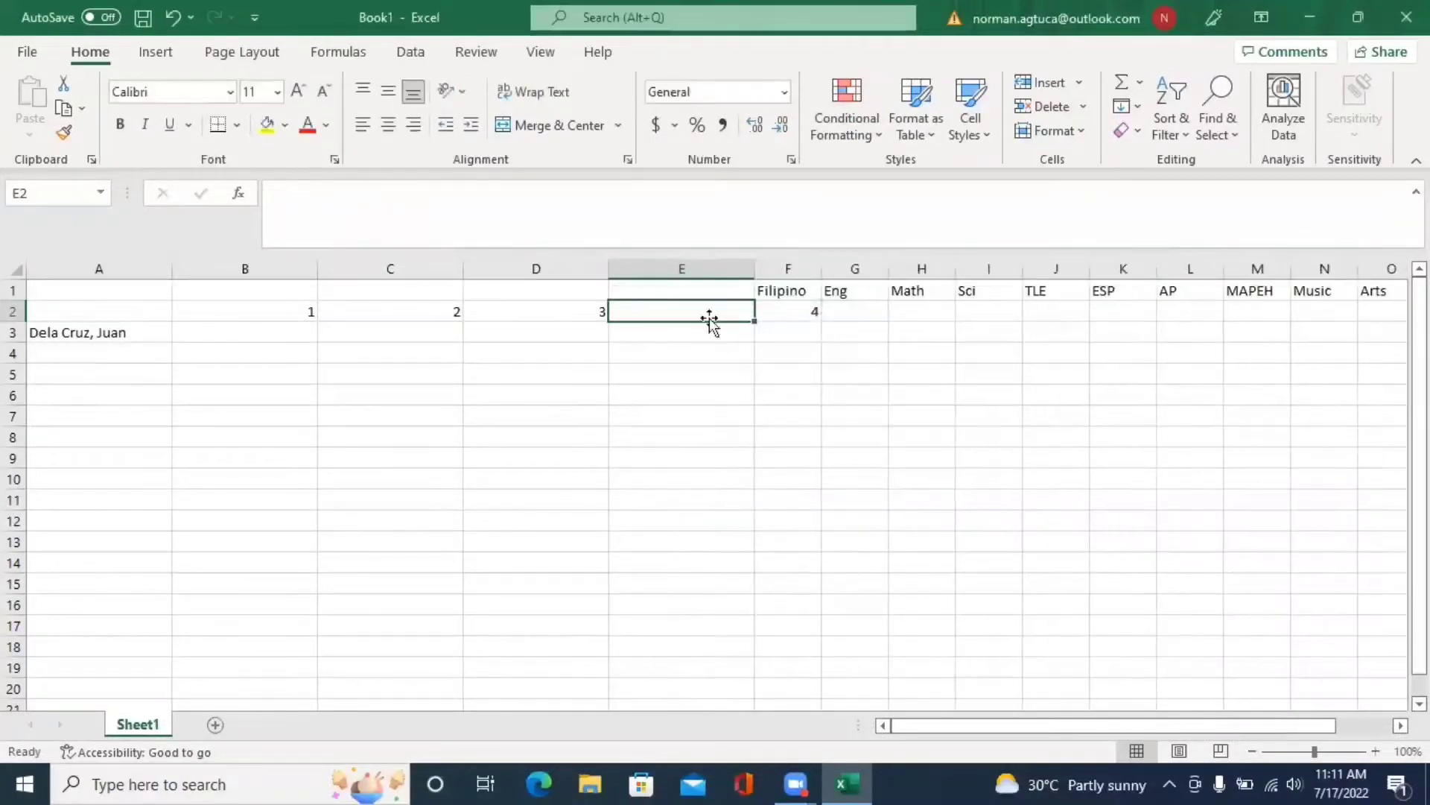
# - Re-enter 4 in E2 and label F2, beneath Filipino, as FR
pyautogui.write('4')
pyautogui.click(801, 312)
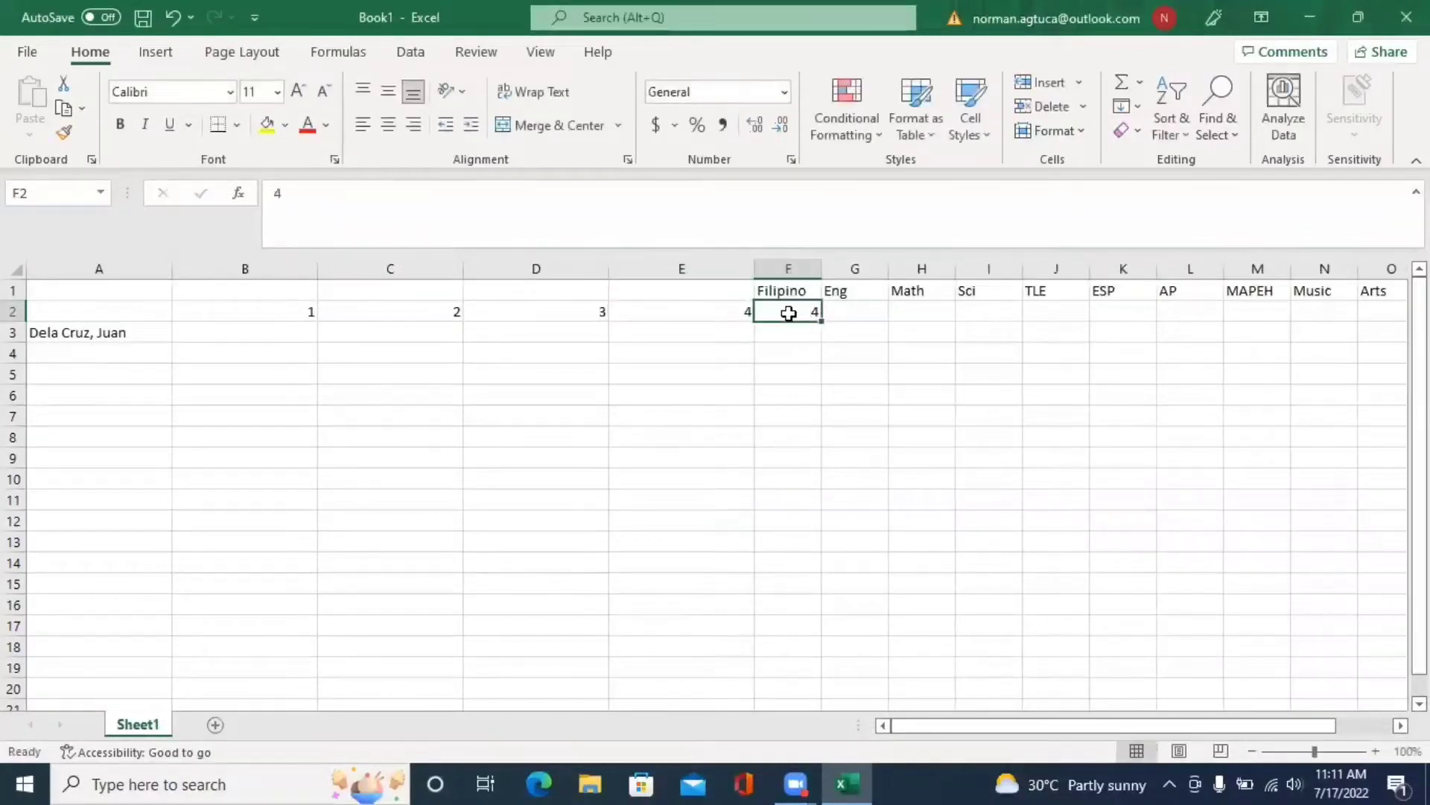
pyautogui.doubleClick(786, 313)
pyautogui.write('FRF')
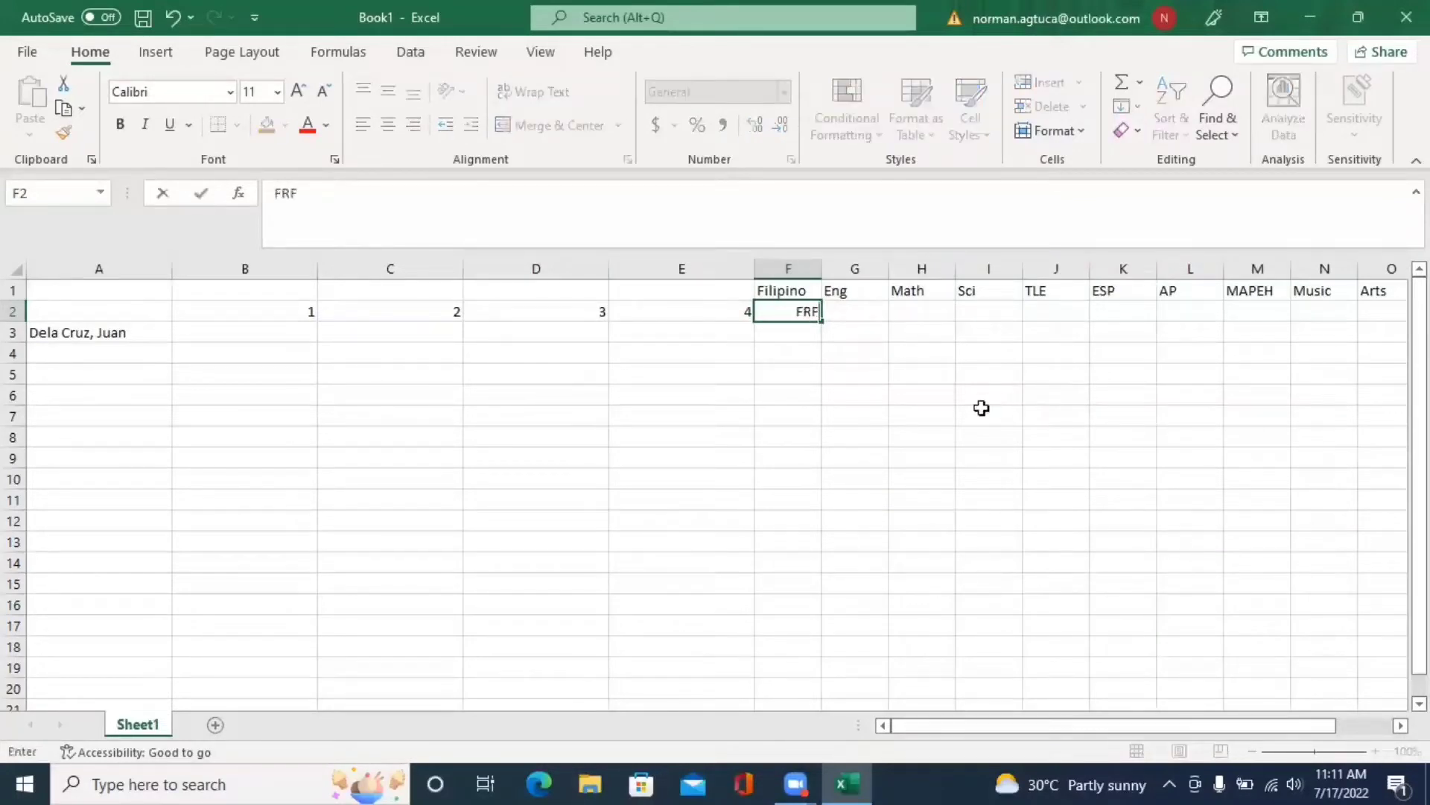
pyautogui.write('R')
# - Centre the contents of the heading block B1:F2
pyautogui.moveTo(982, 409); pyautogui.dragTo(984, 373)
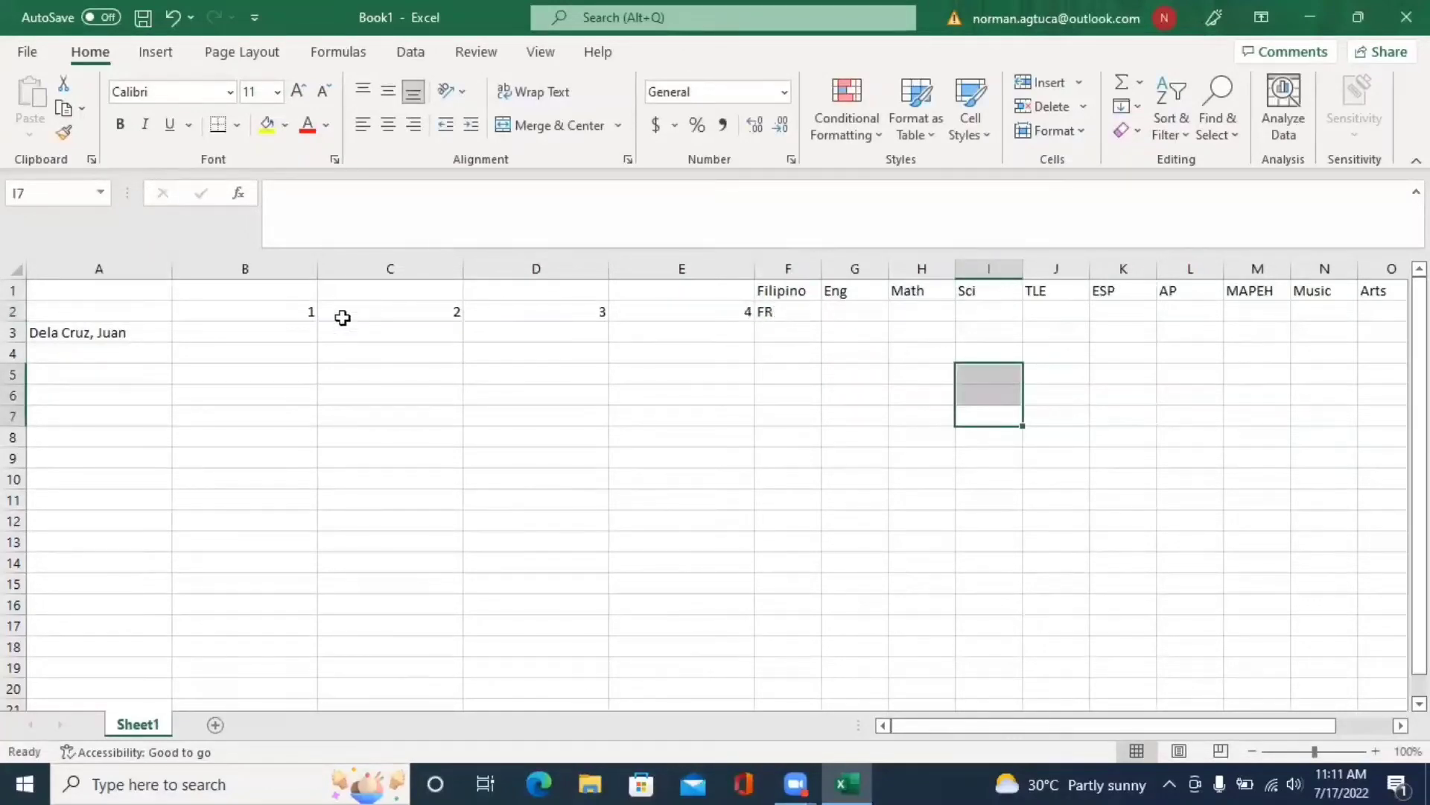
pyautogui.moveTo(231, 292); pyautogui.dragTo(801, 306)
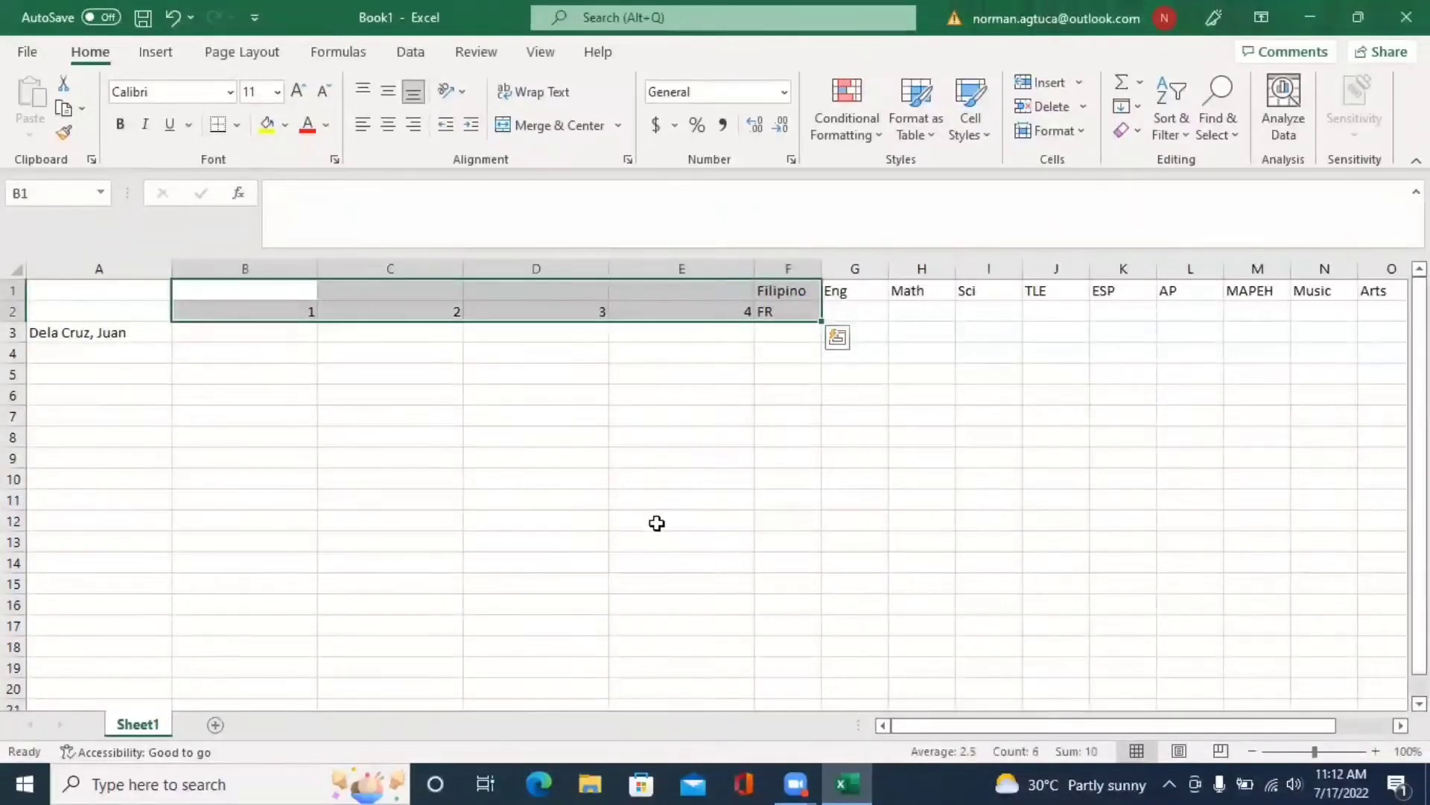
pyautogui.rightClick(639, 298)
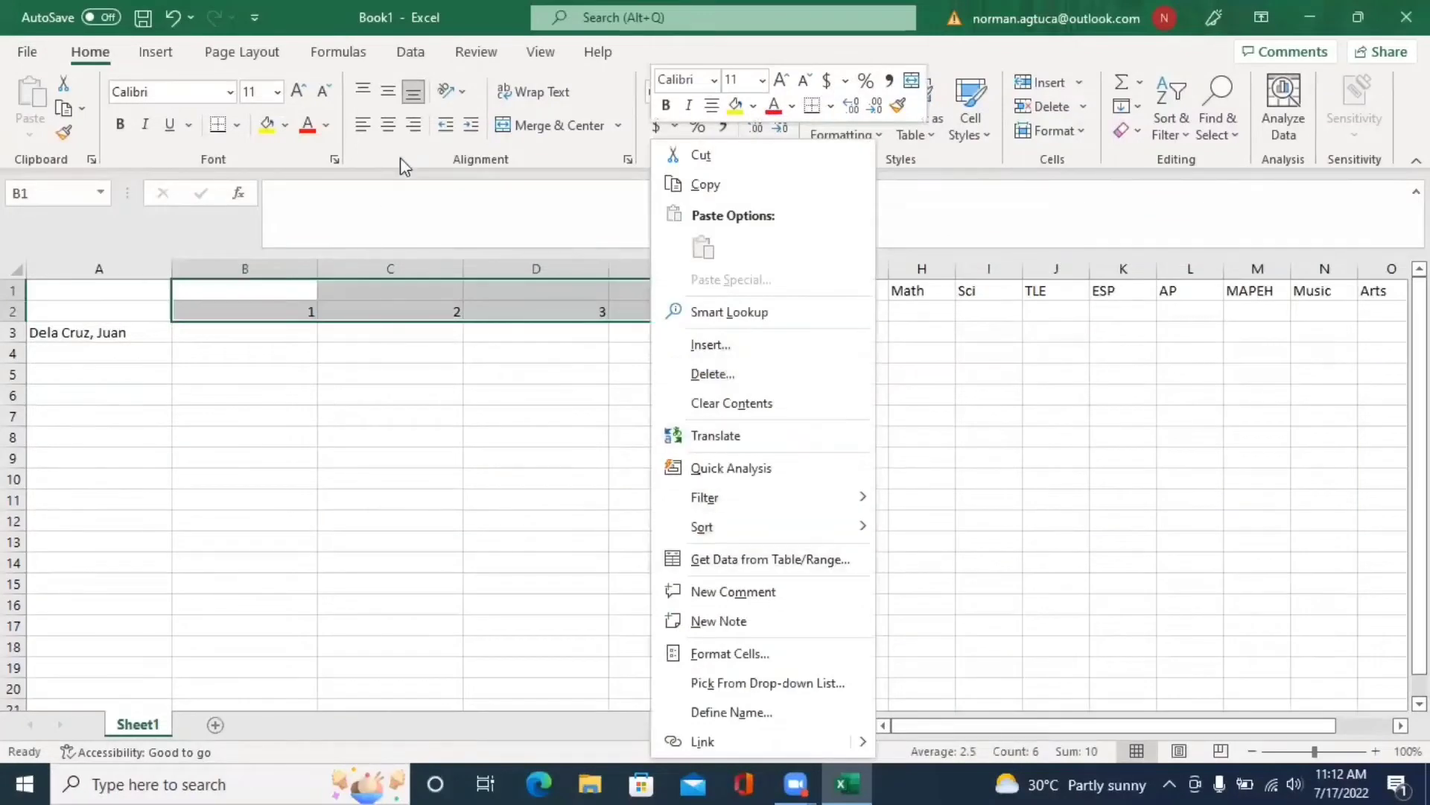
pyautogui.click(391, 127)
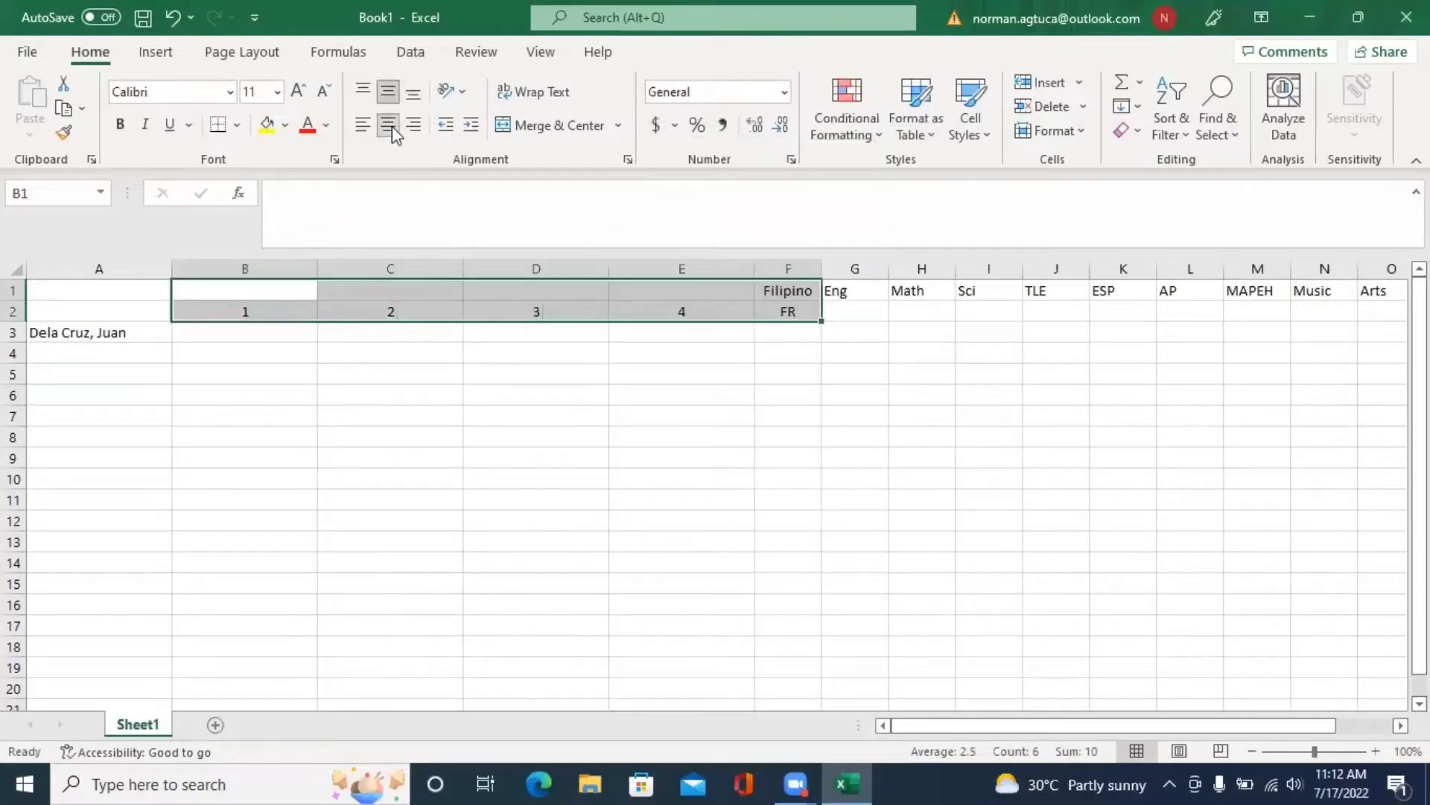
# - Merge and centre the Filipino heading across B1:F1
pyautogui.click(686, 375)
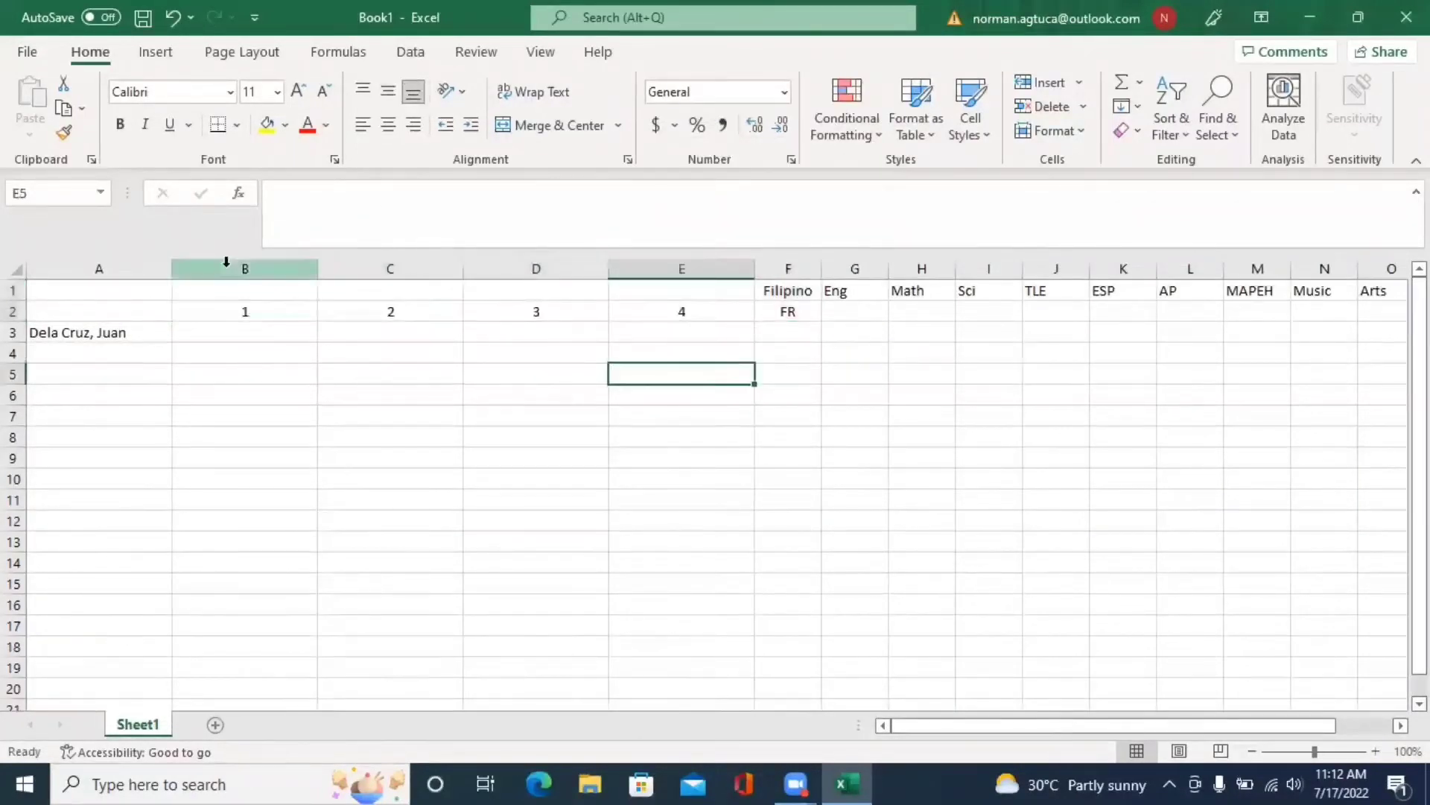
pyautogui.moveTo(246, 291); pyautogui.dragTo(775, 292)
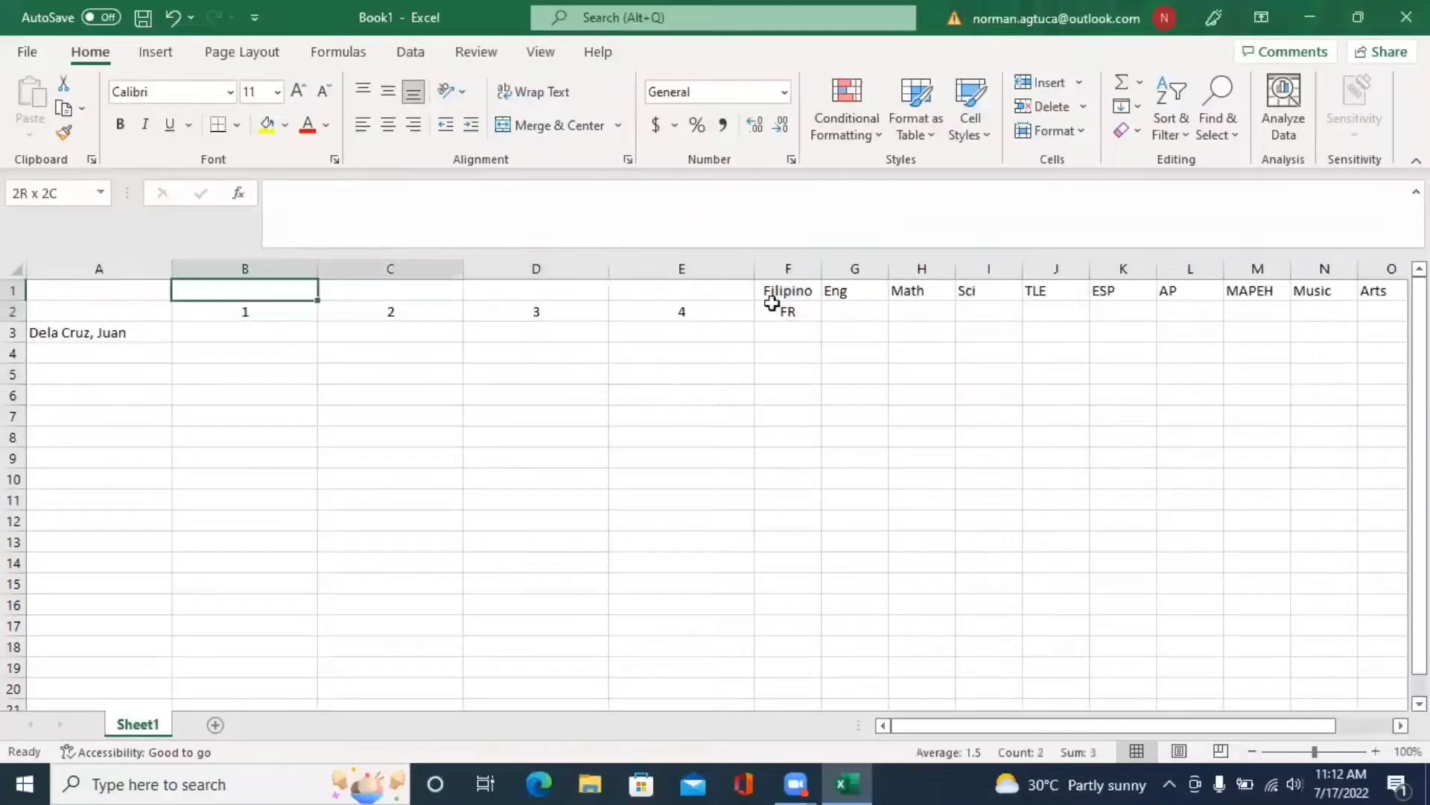
pyautogui.click(578, 136)
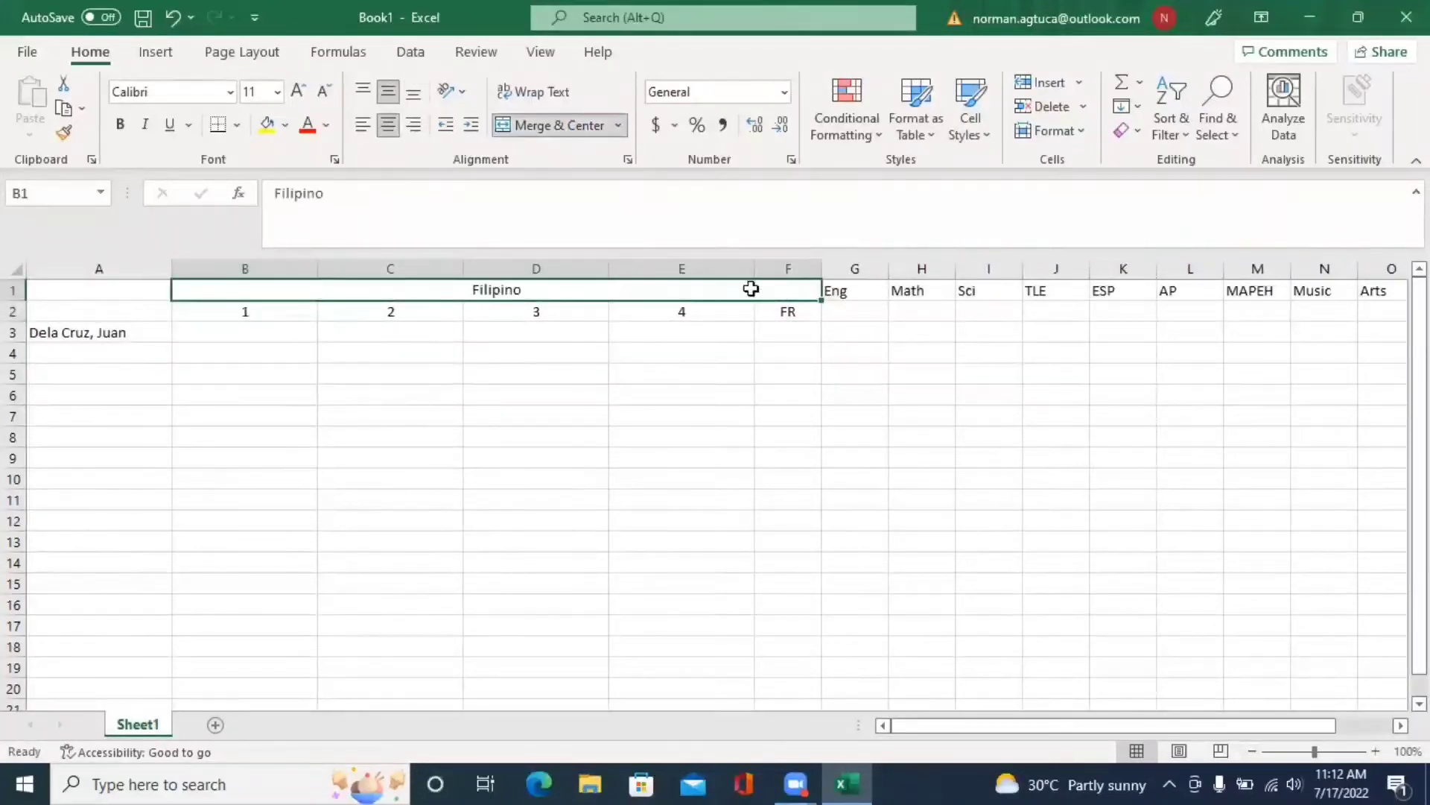
pyautogui.moveTo(245, 311); pyautogui.dragTo(766, 311)
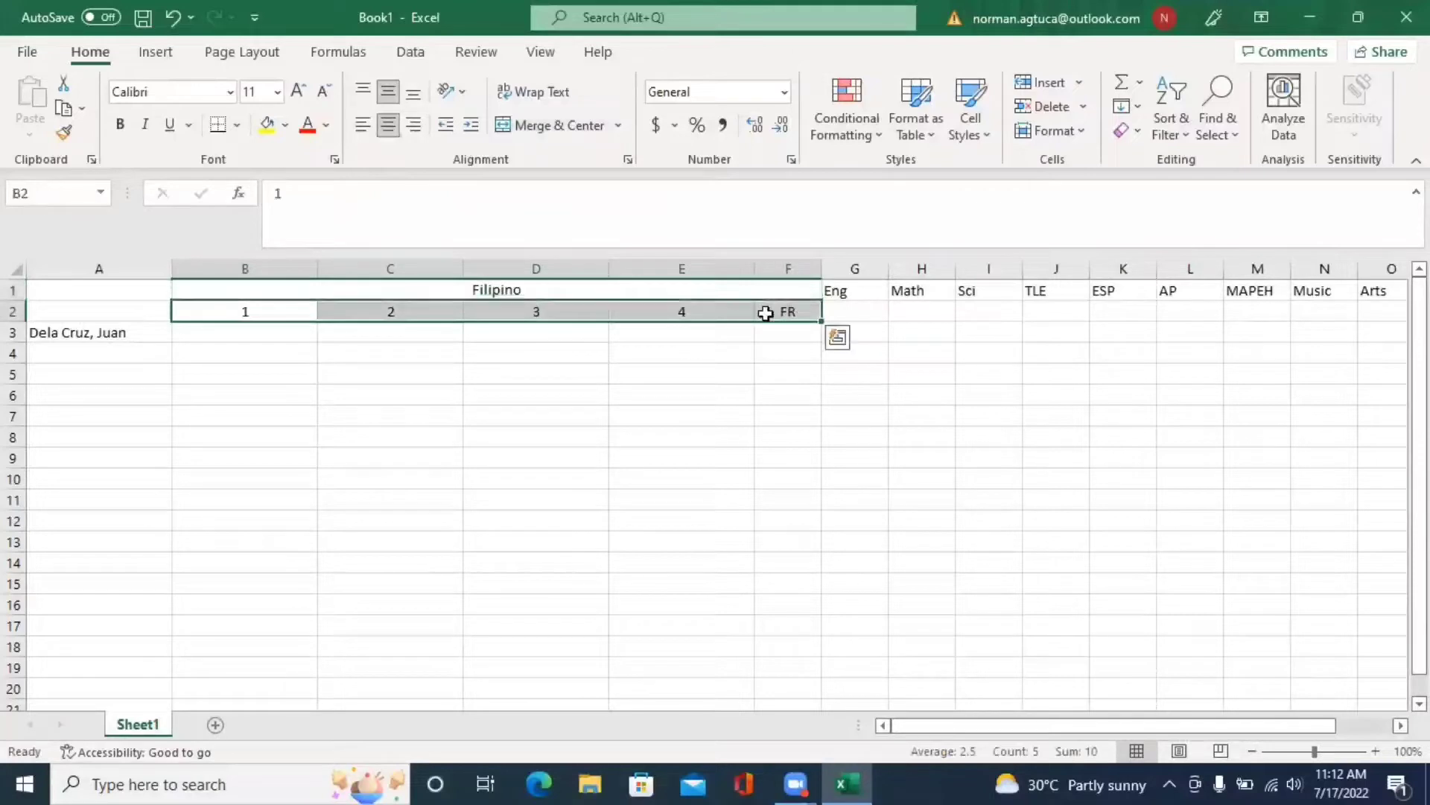
# - Set the column width of B–F to 12, then change it to 7
pyautogui.click(1085, 133)
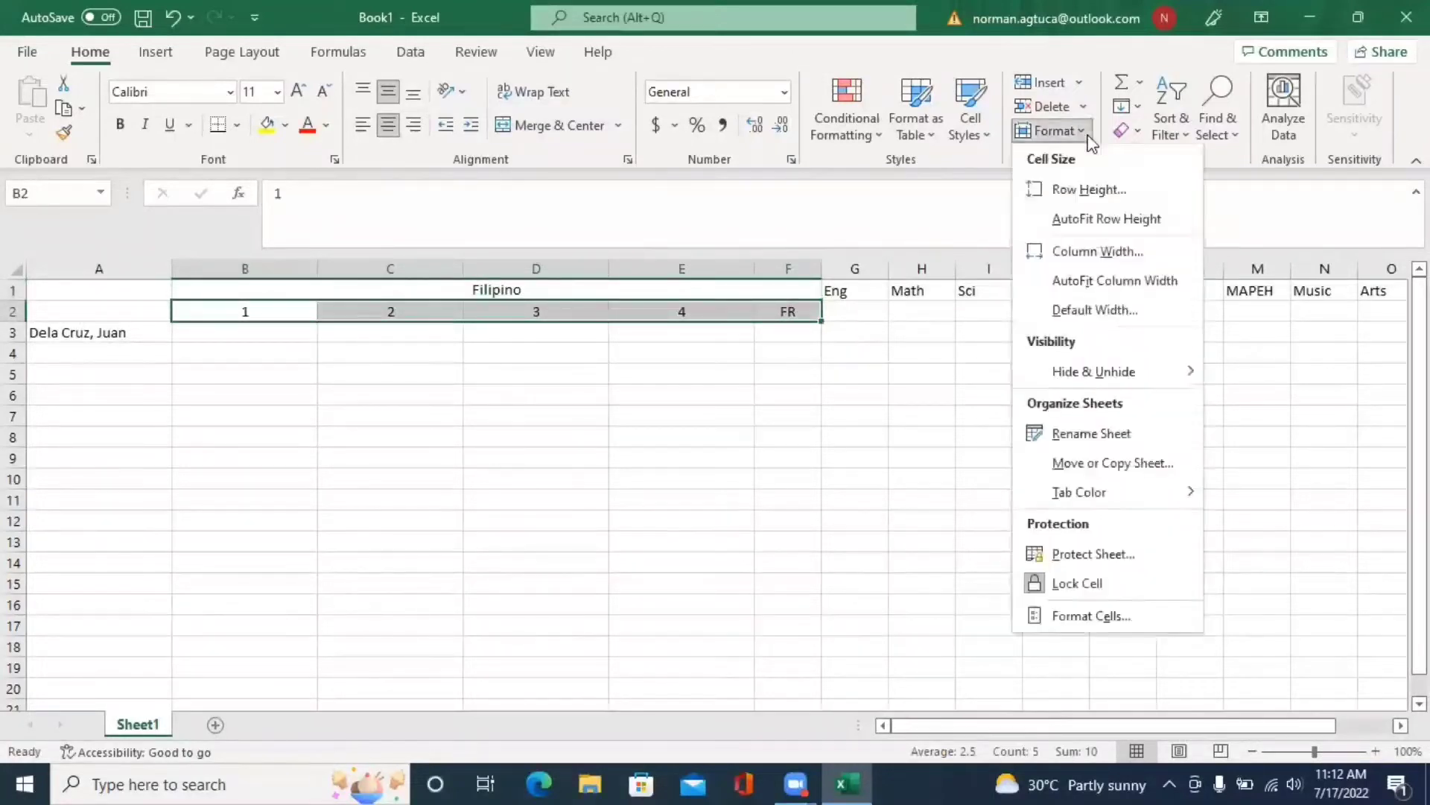
pyautogui.click(1097, 251)
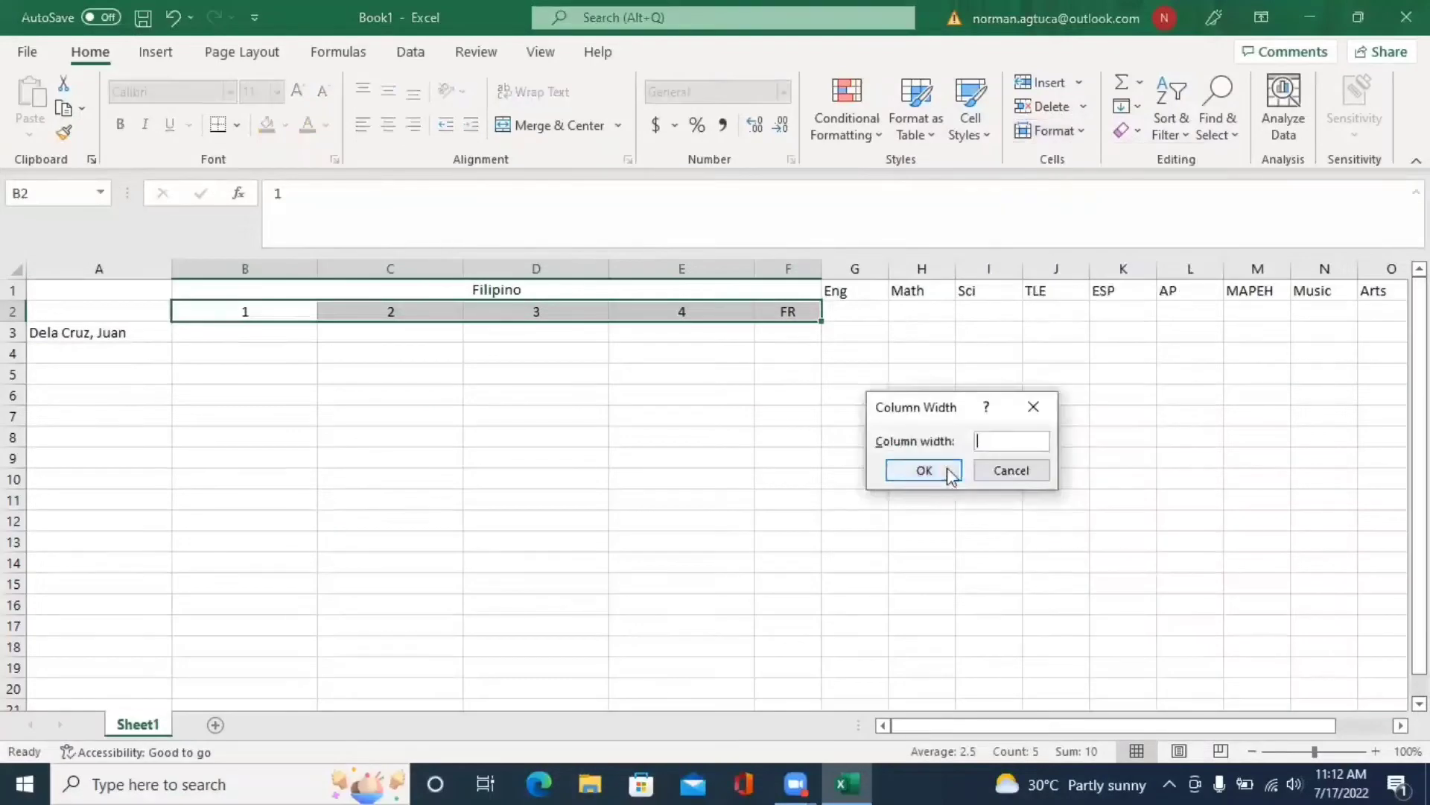
pyautogui.write('12')
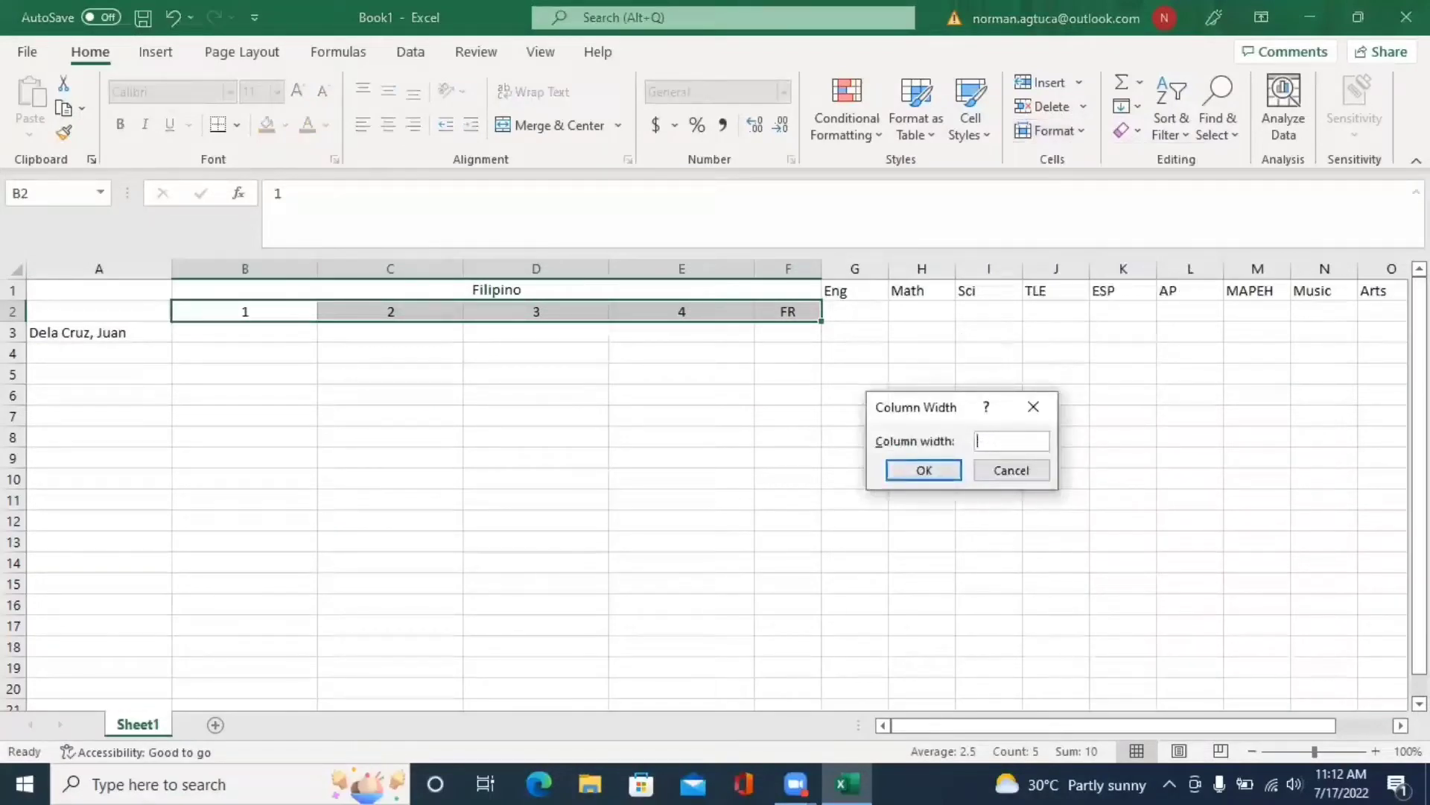
pyautogui.write('12')
pyautogui.press('Return')
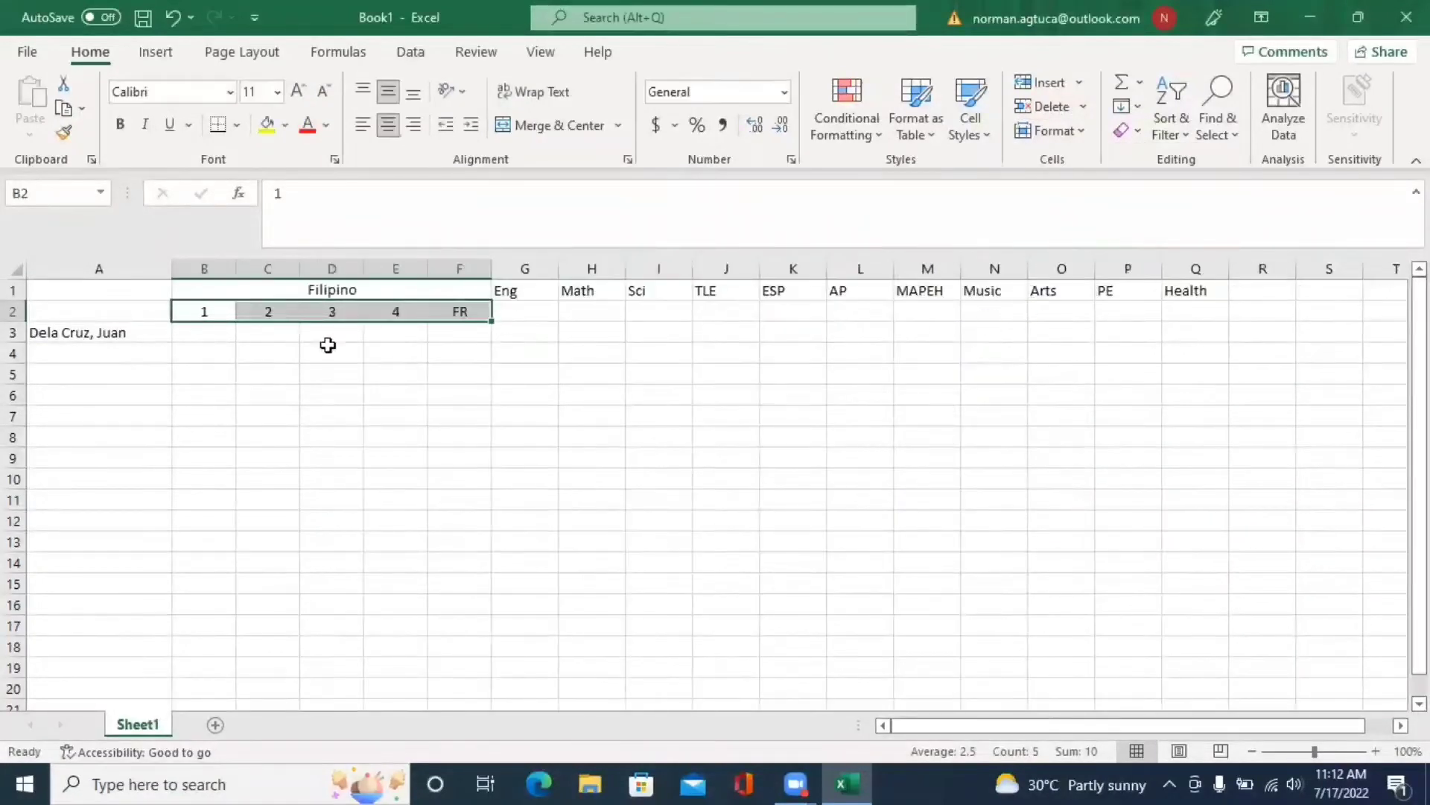
pyautogui.rightClick(269, 309)
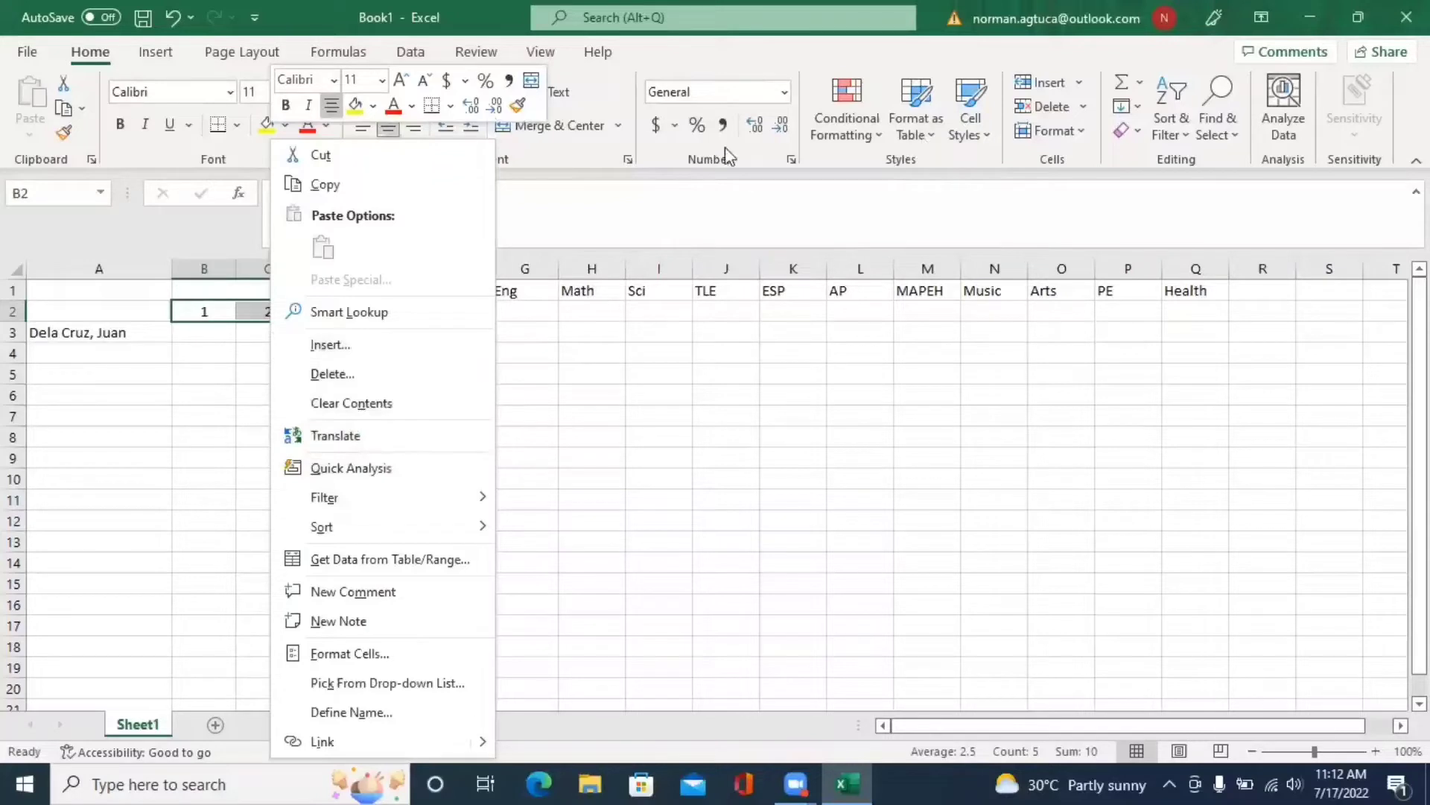
pyautogui.click(585, 163)
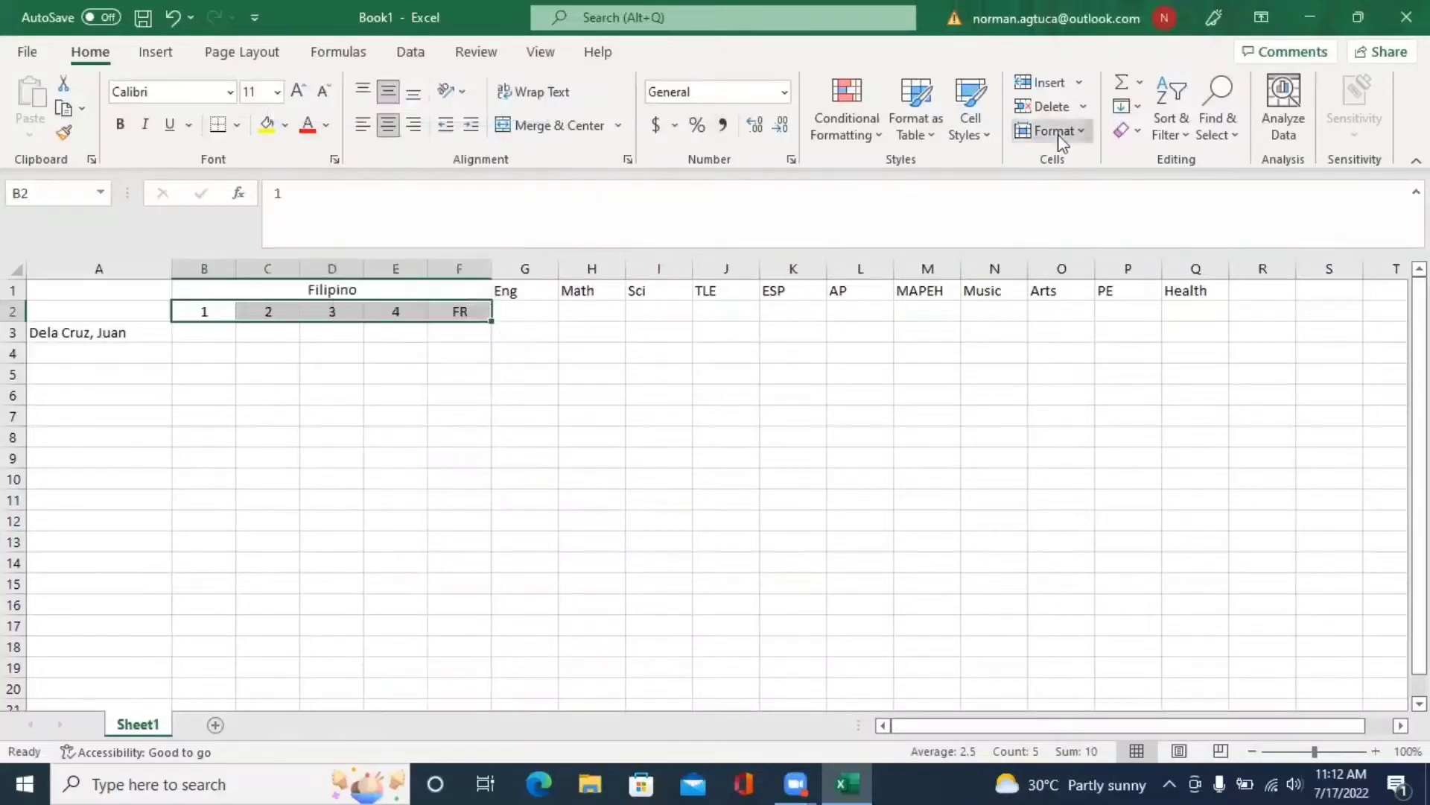
pyautogui.click(1051, 131)
pyautogui.click(1097, 251)
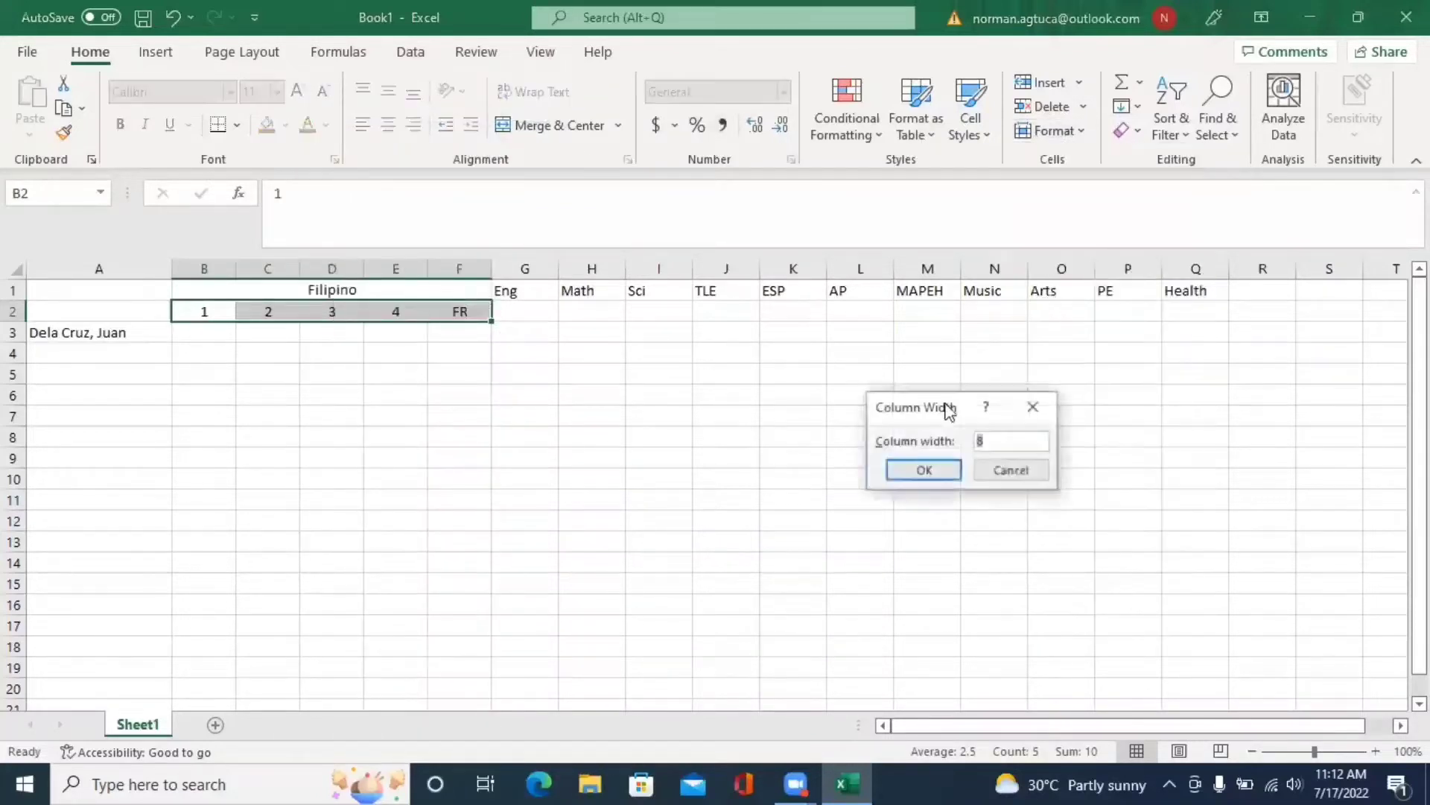
pyautogui.write('7')
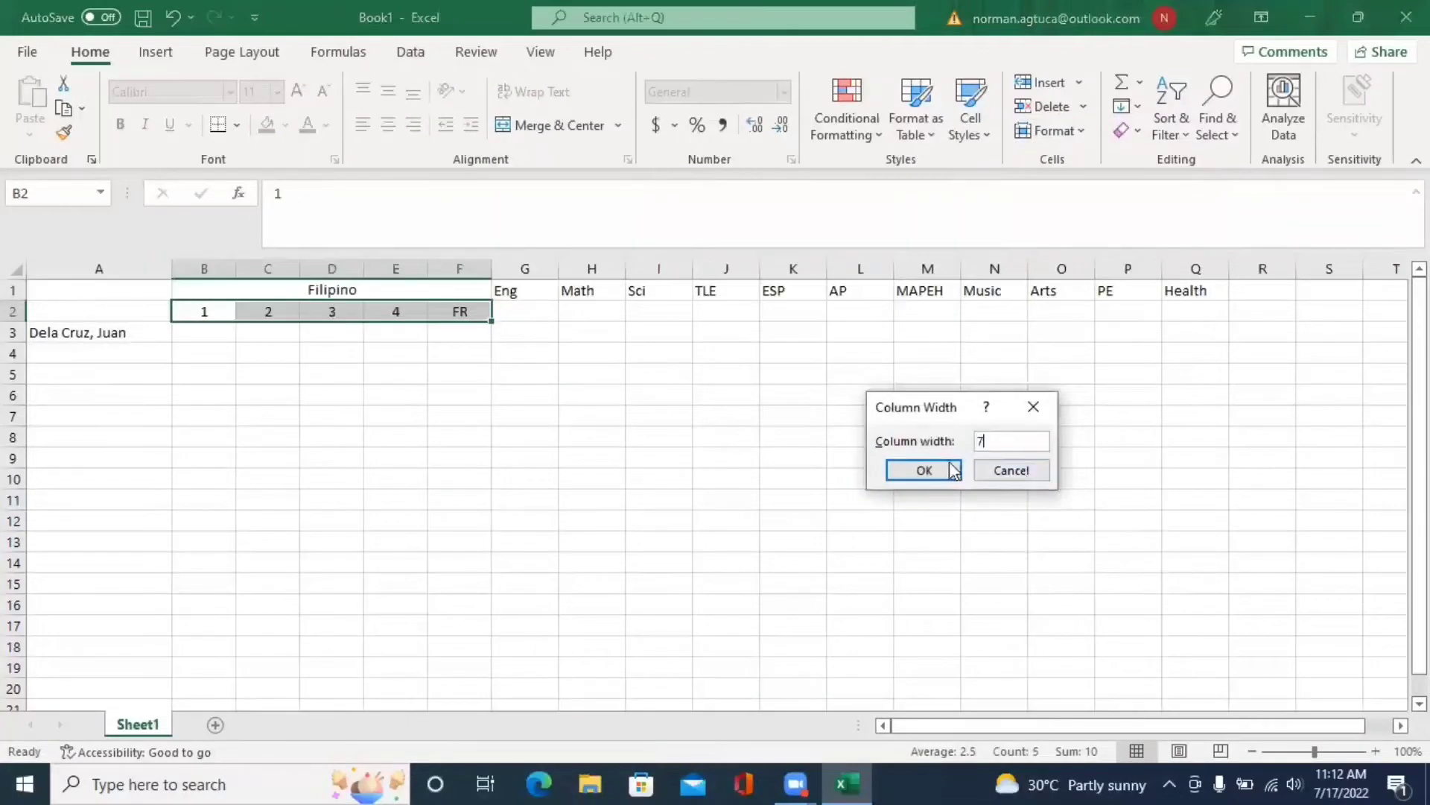
pyautogui.click(946, 467)
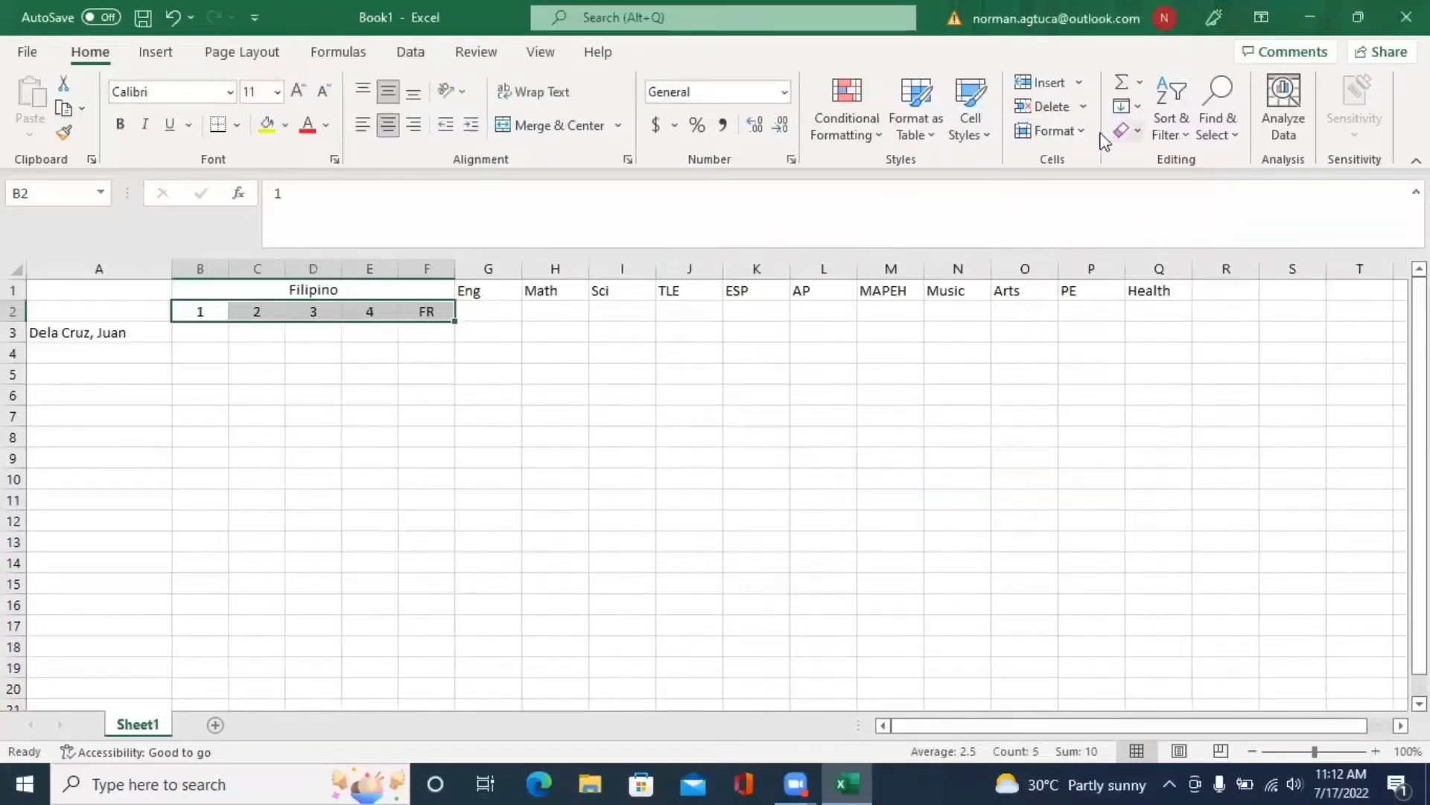
# - Narrow columns B–F further to a column width of 5
pyautogui.click(1080, 131)
pyautogui.click(1098, 252)
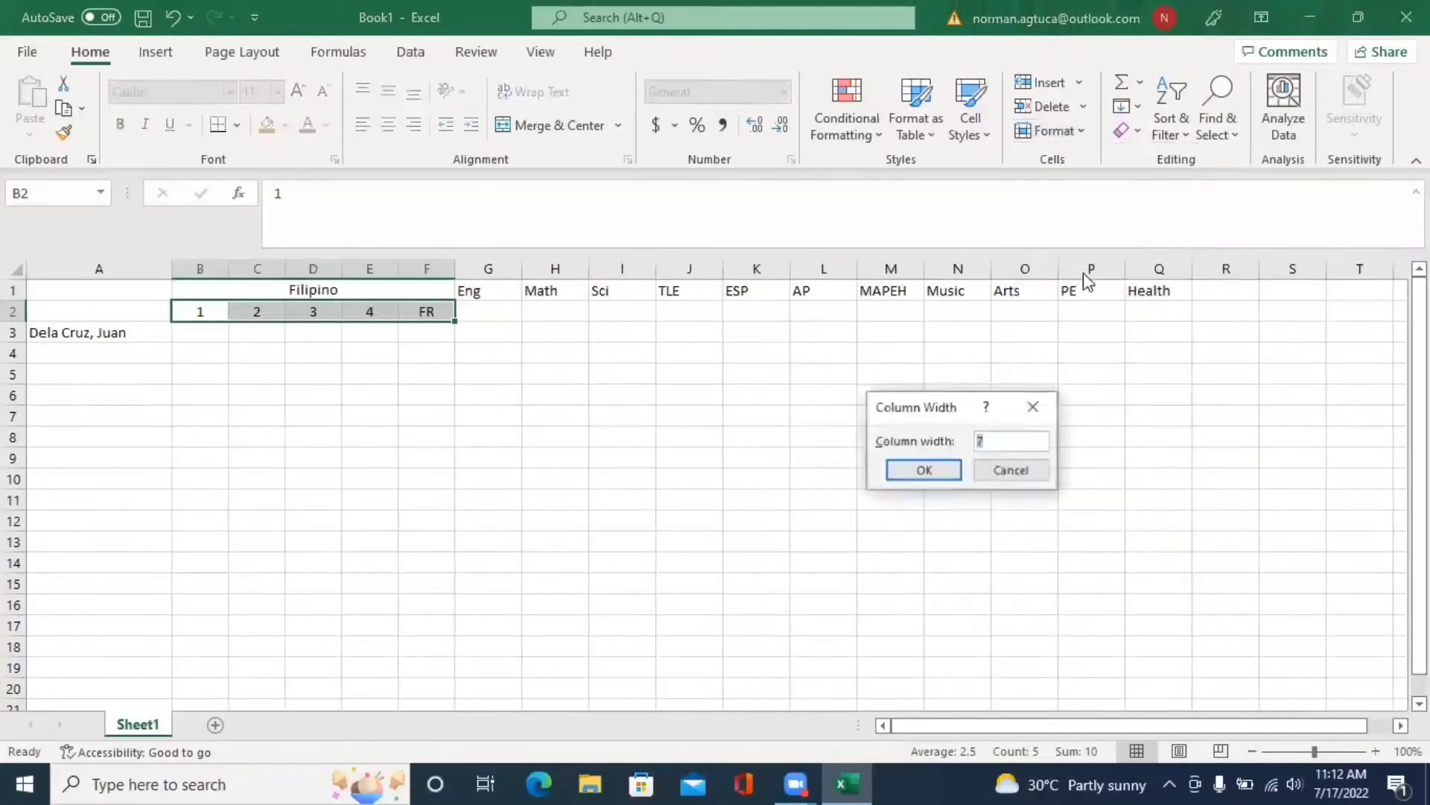
pyautogui.write('5')
pyautogui.click(924, 470)
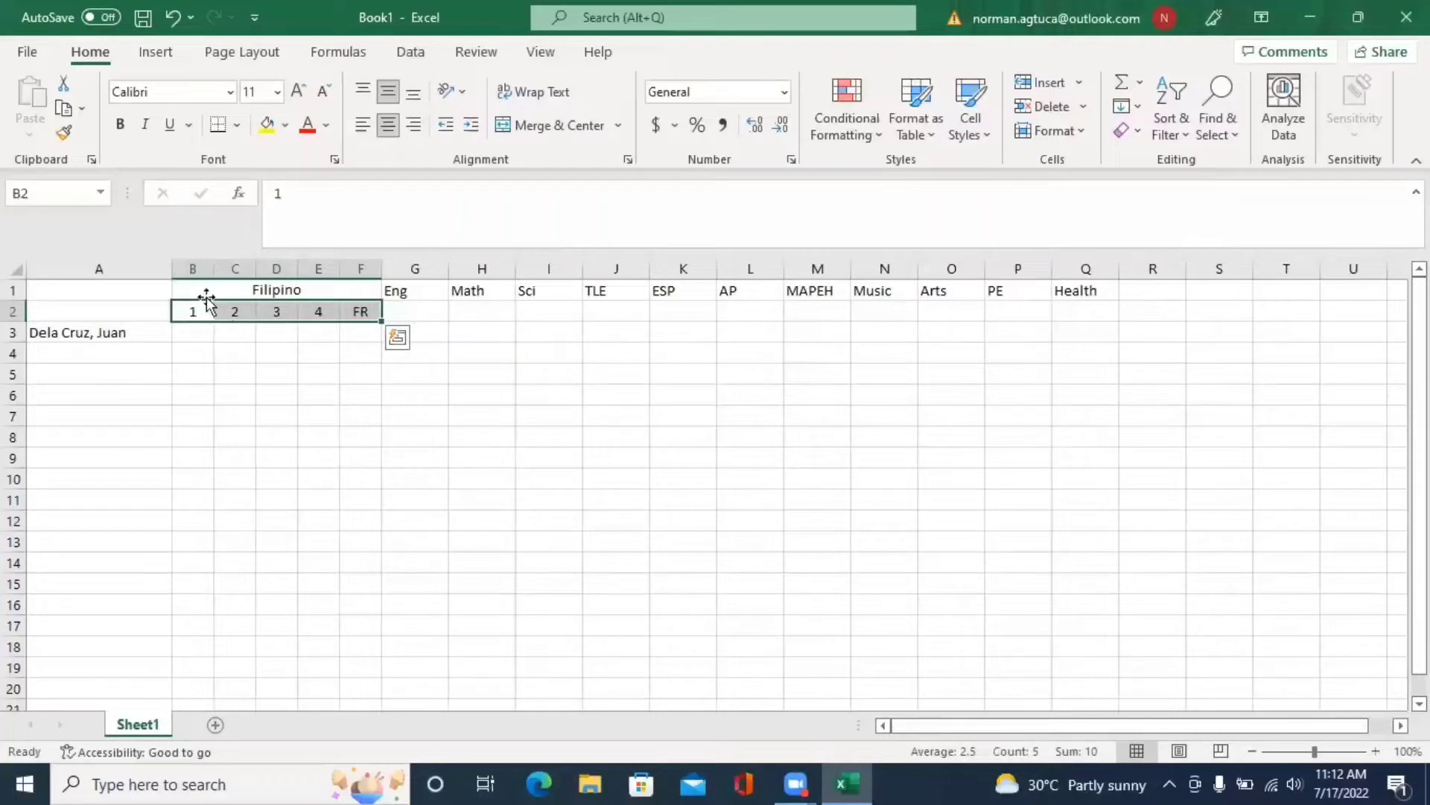
# - Copy the Filipino block B1:F2 and paste it at G1, L1 and Q1
pyautogui.moveTo(204, 294); pyautogui.dragTo(268, 307)
pyautogui.hotkey('ctrl', 'c')
pyautogui.click(431, 290)
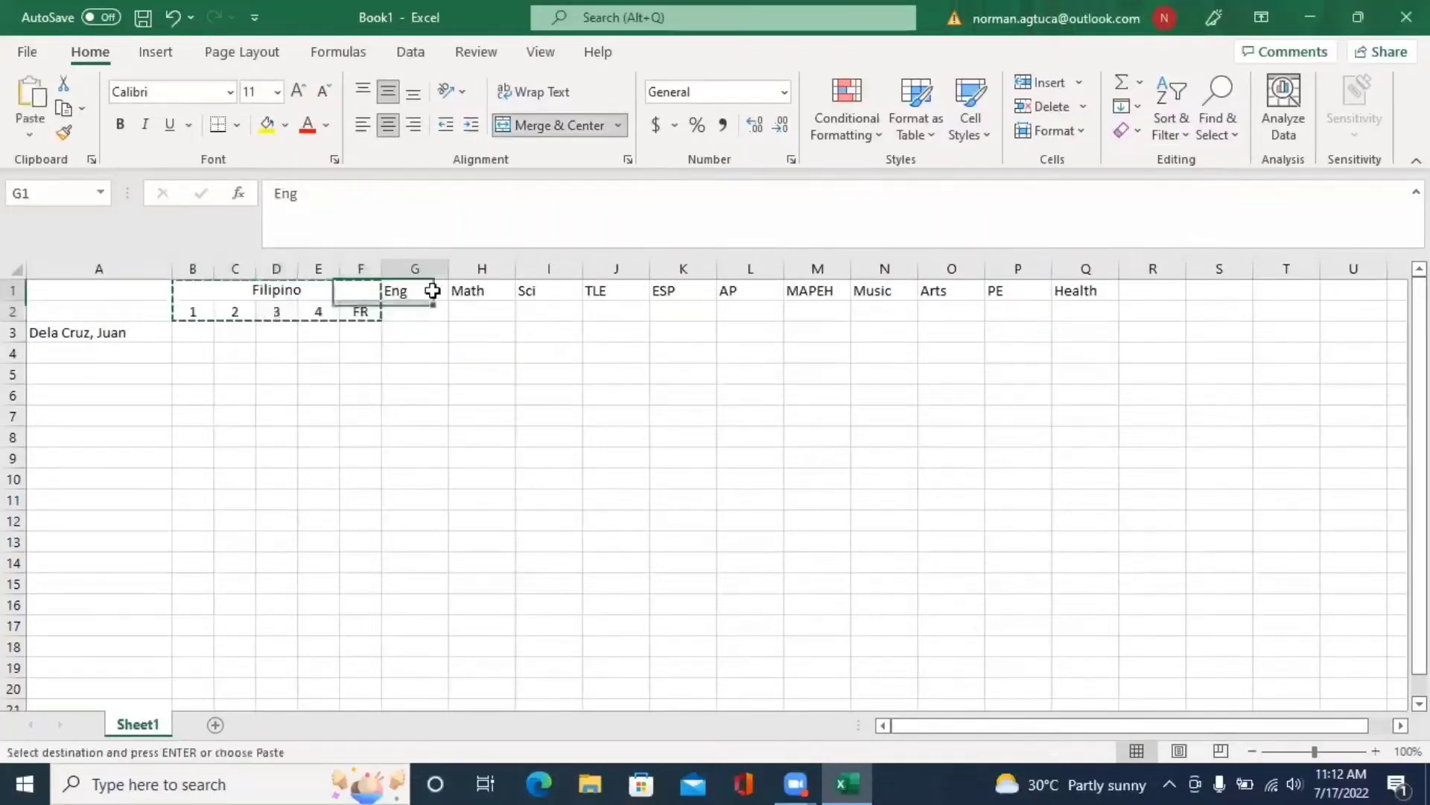
pyautogui.hotkey('ctrl', 'v')
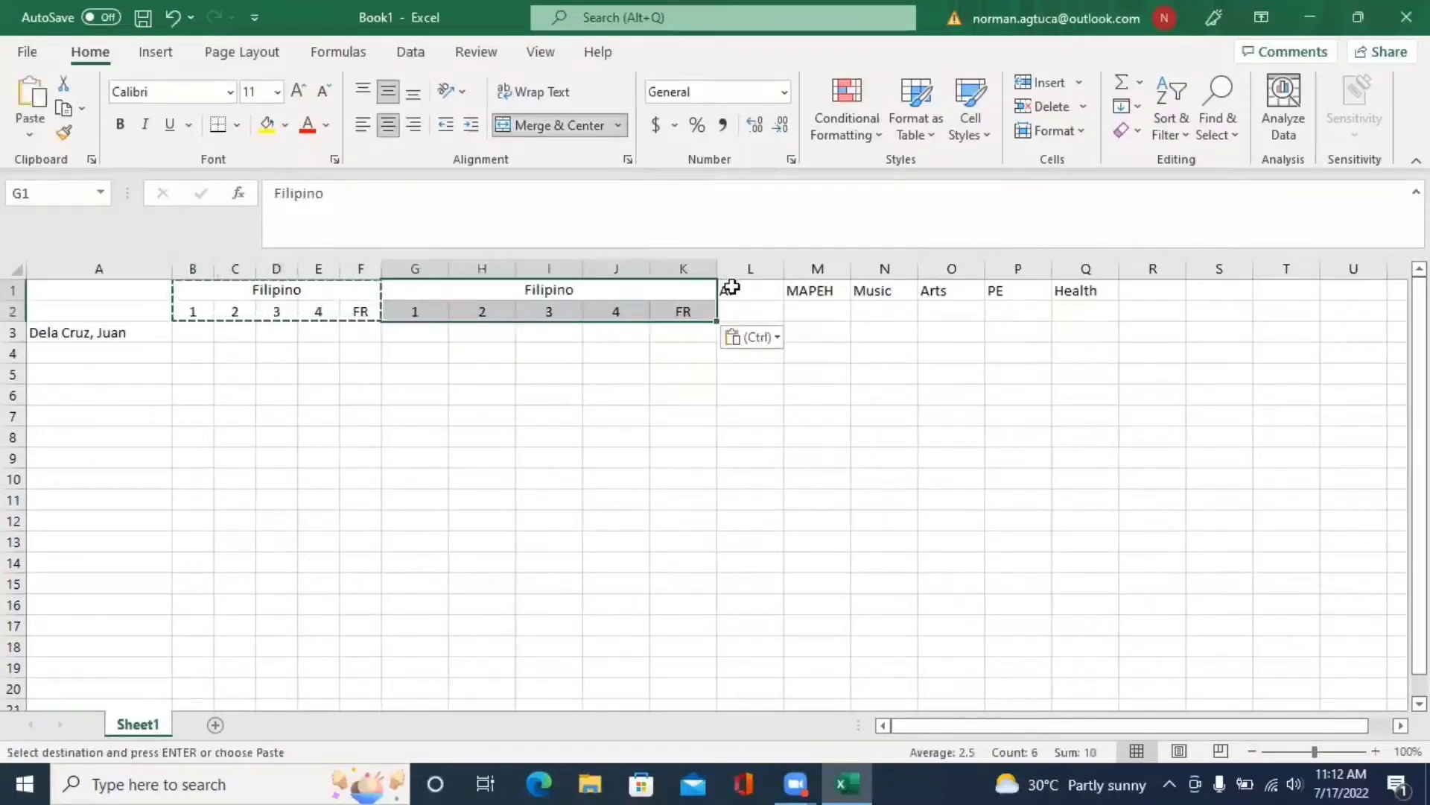
pyautogui.click(731, 288)
pyautogui.hotkey('ctrl', 'v')
pyautogui.press('ctrl')
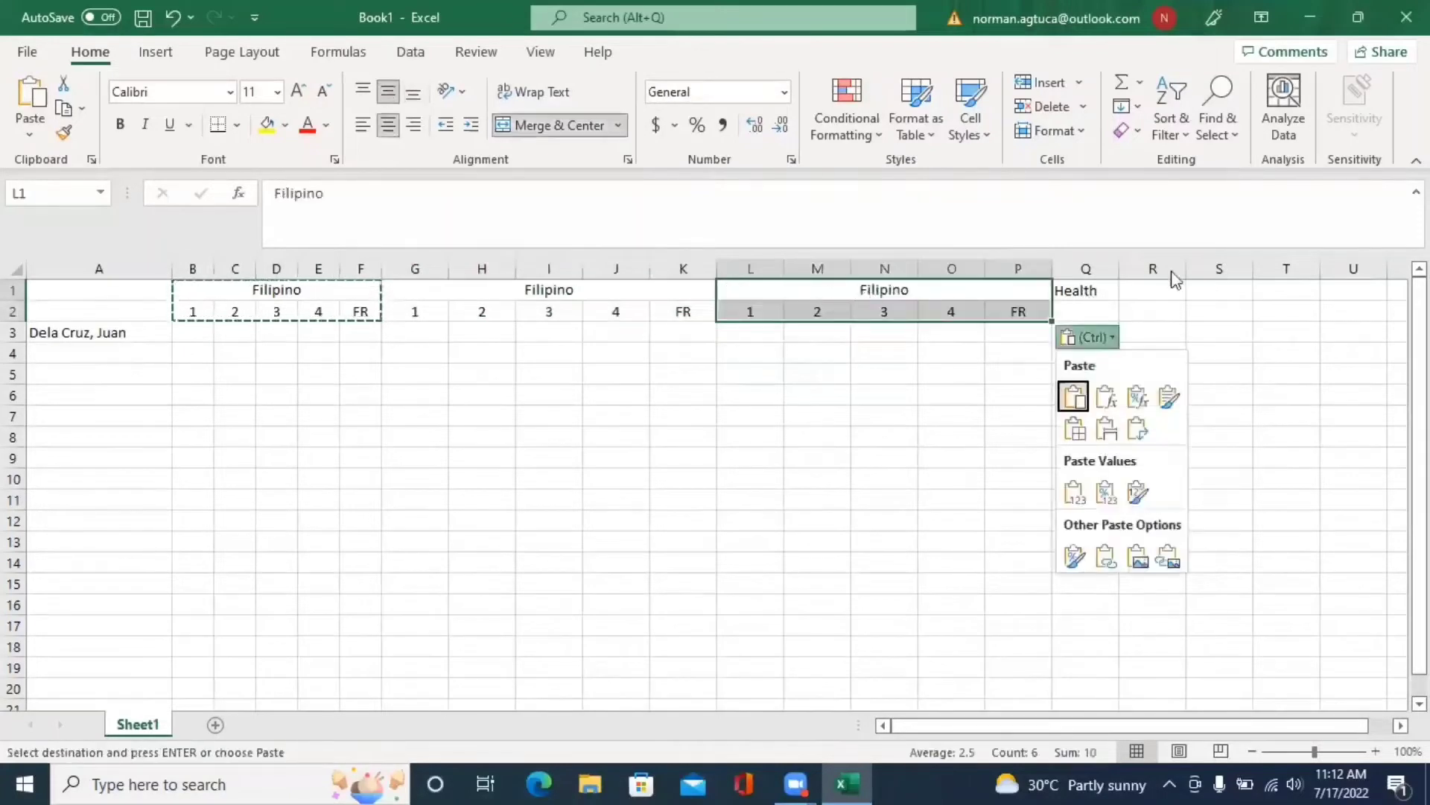
pyautogui.press('Escape')
pyautogui.click(1085, 288)
pyautogui.hotkey('ctrl', 'v')
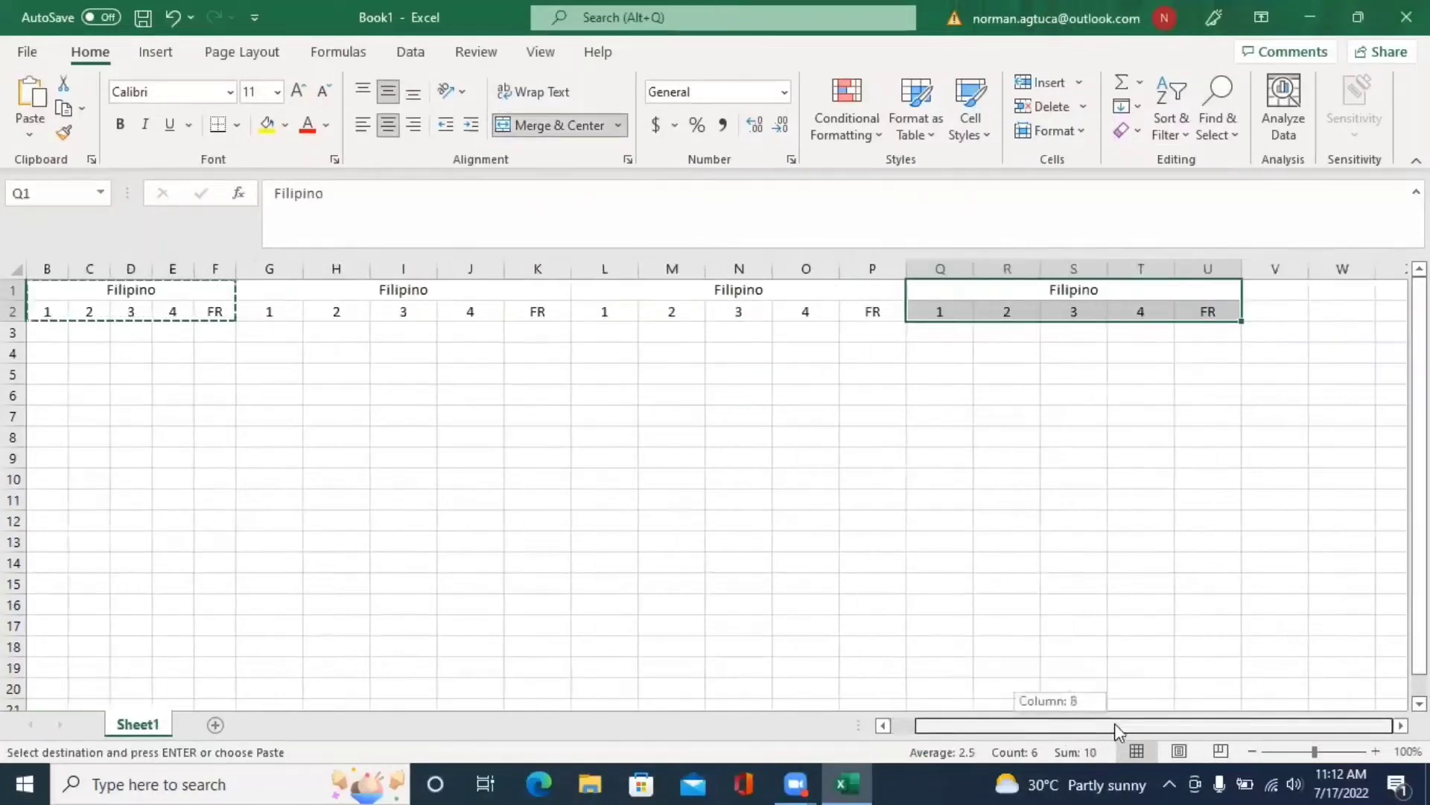
pyautogui.moveTo(1059, 727); pyautogui.dragTo(1006, 718)
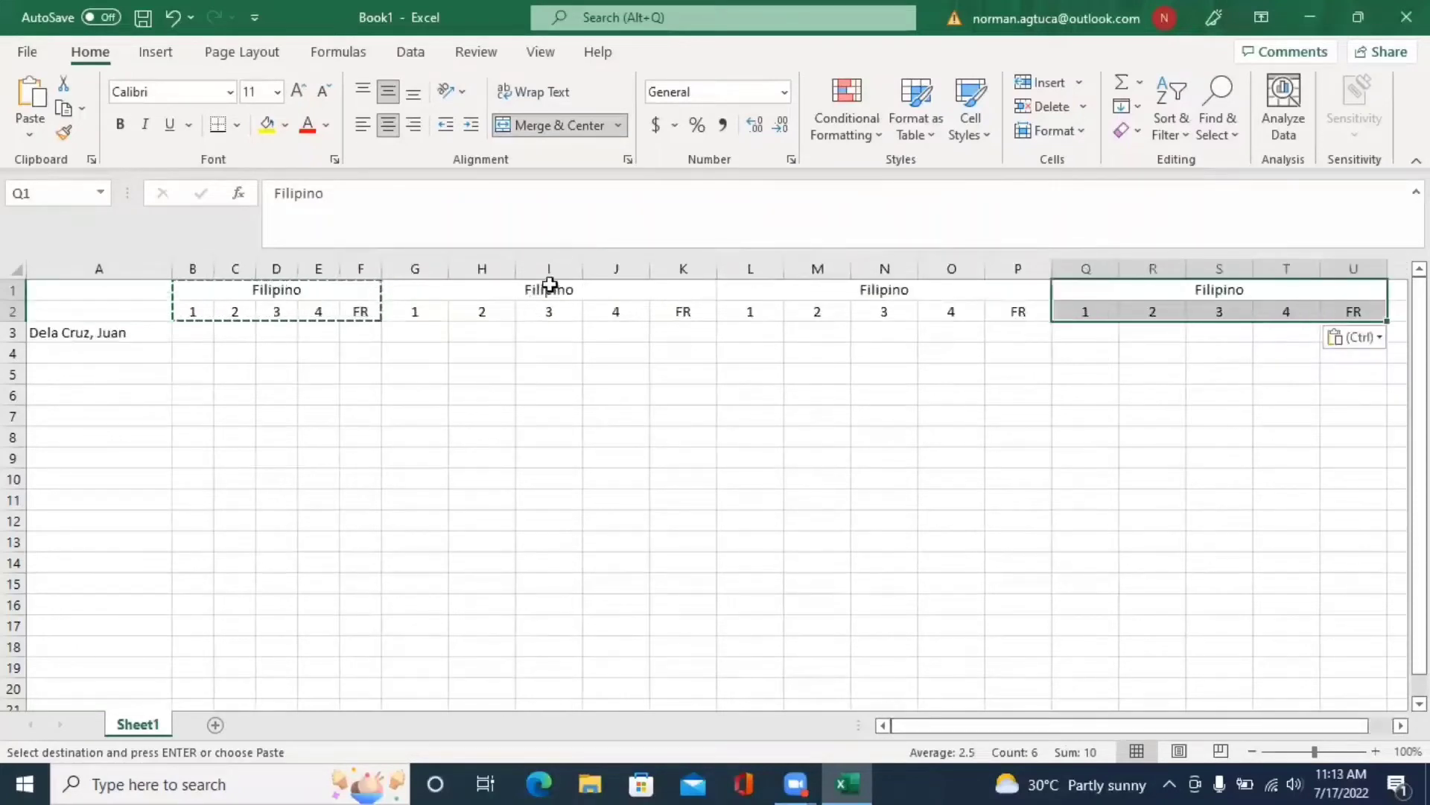
pyautogui.click(573, 282)
# - Type Eng, Math and Sci as the headings over G1, L1 and Q1, then select G2:U2
pyautogui.write('Eng')
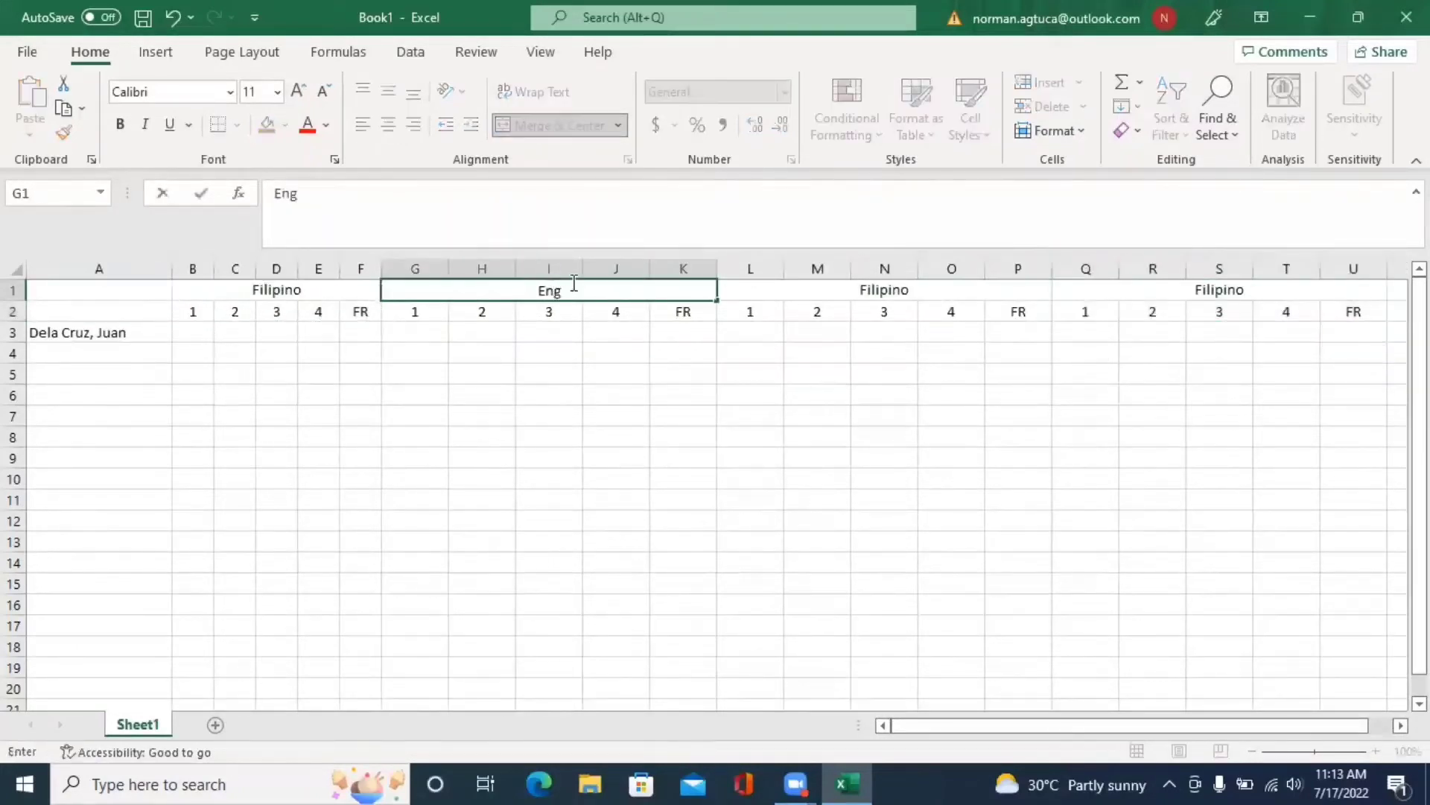
pyautogui.click(674, 341)
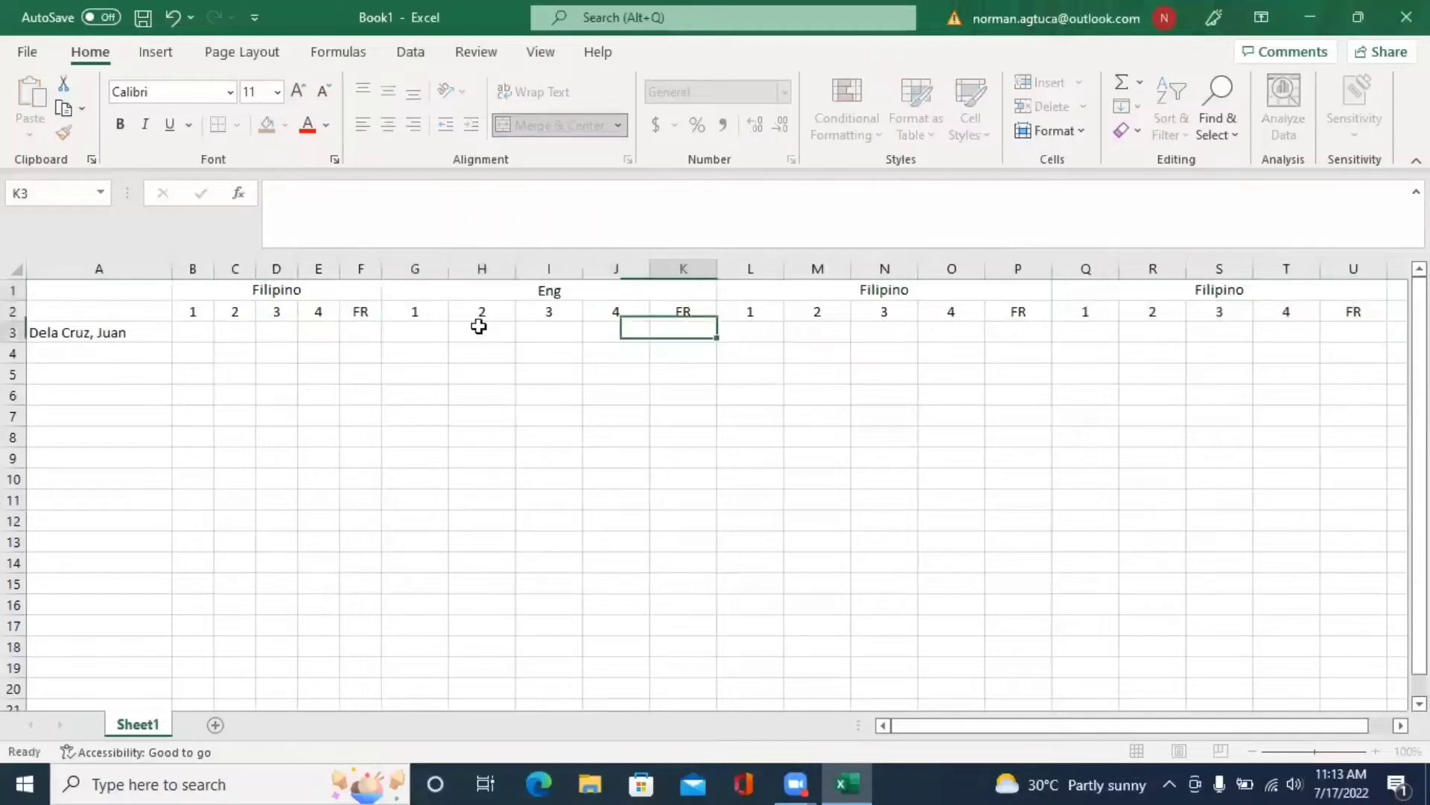
pyautogui.click(921, 287)
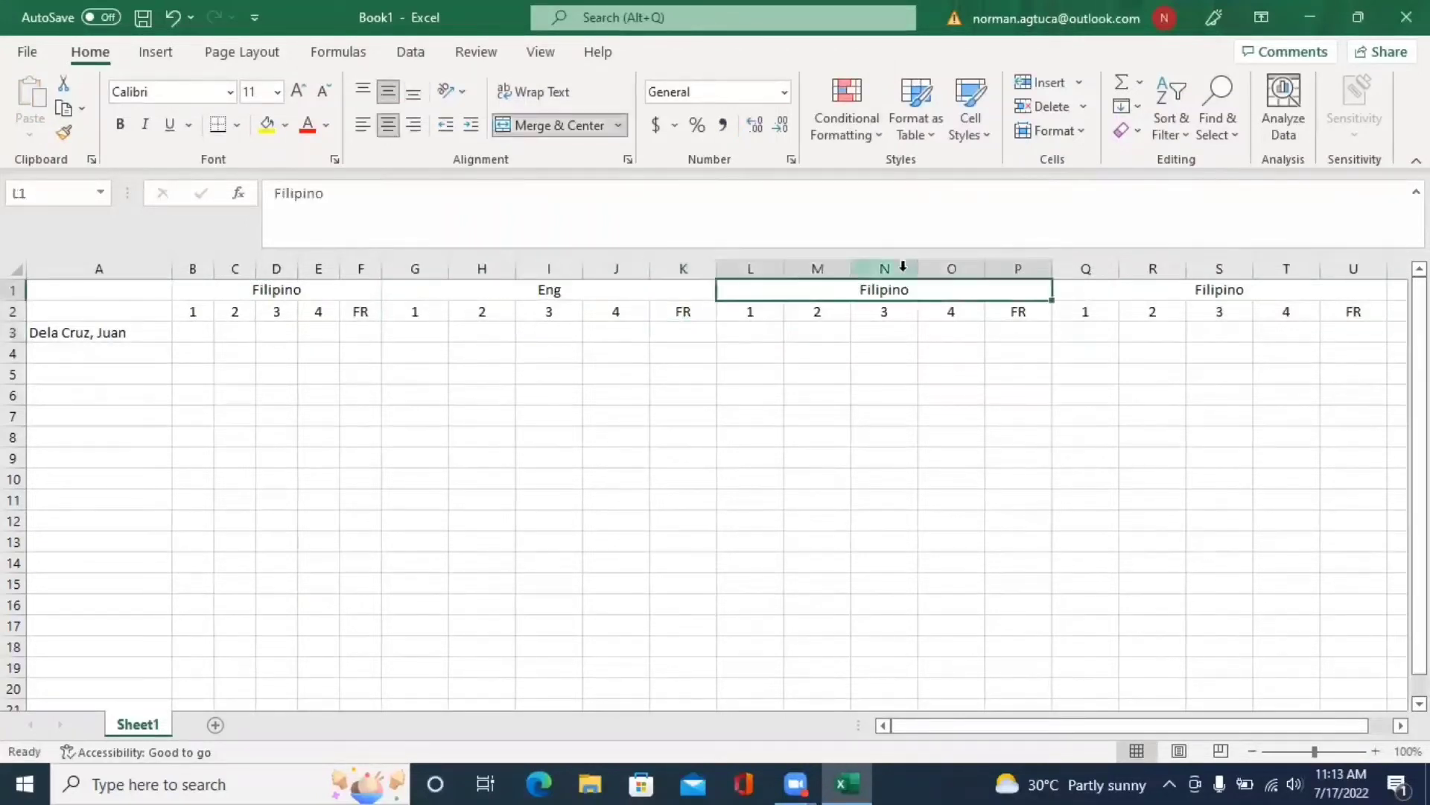
pyautogui.write('Mat')
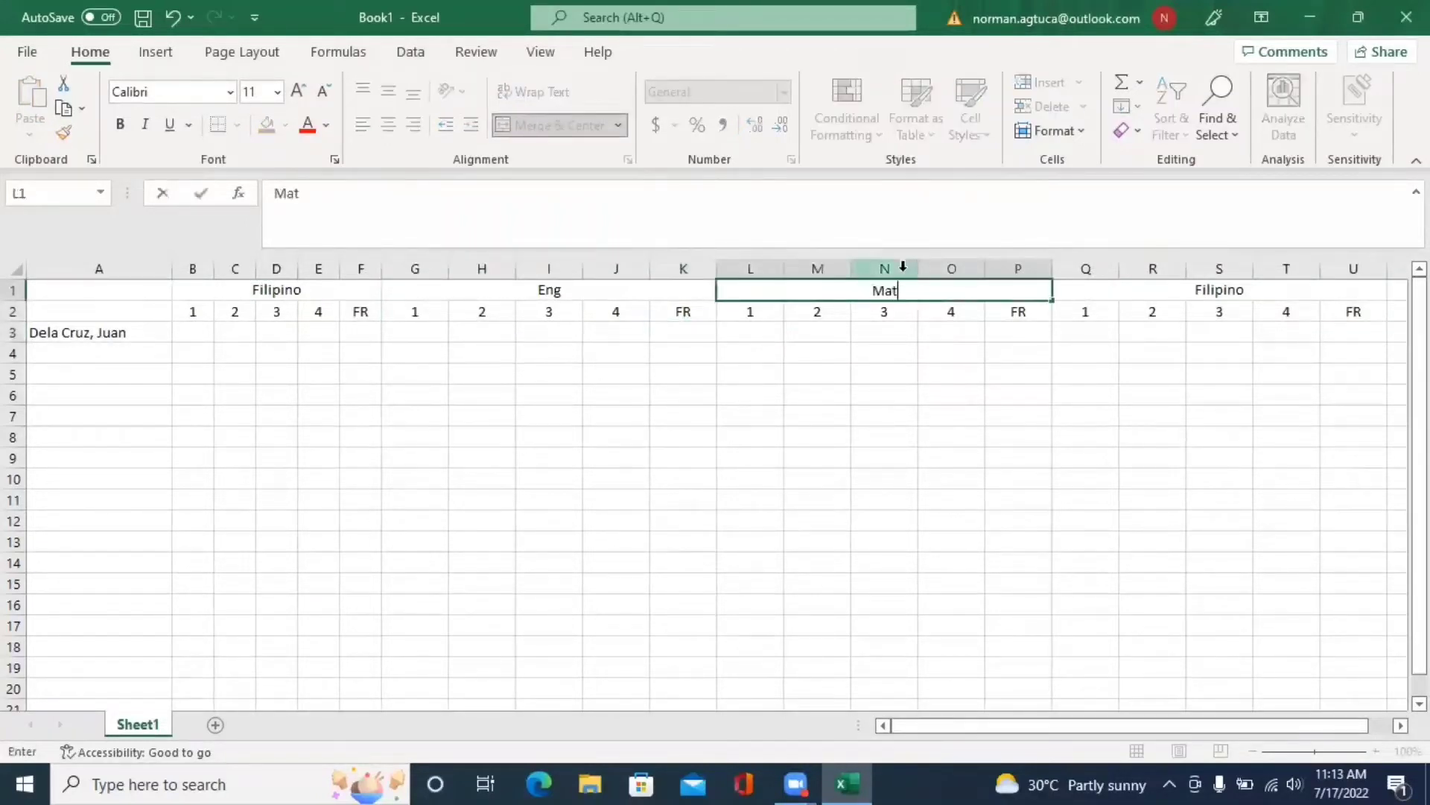
pyautogui.write('h')
pyautogui.click(1143, 294)
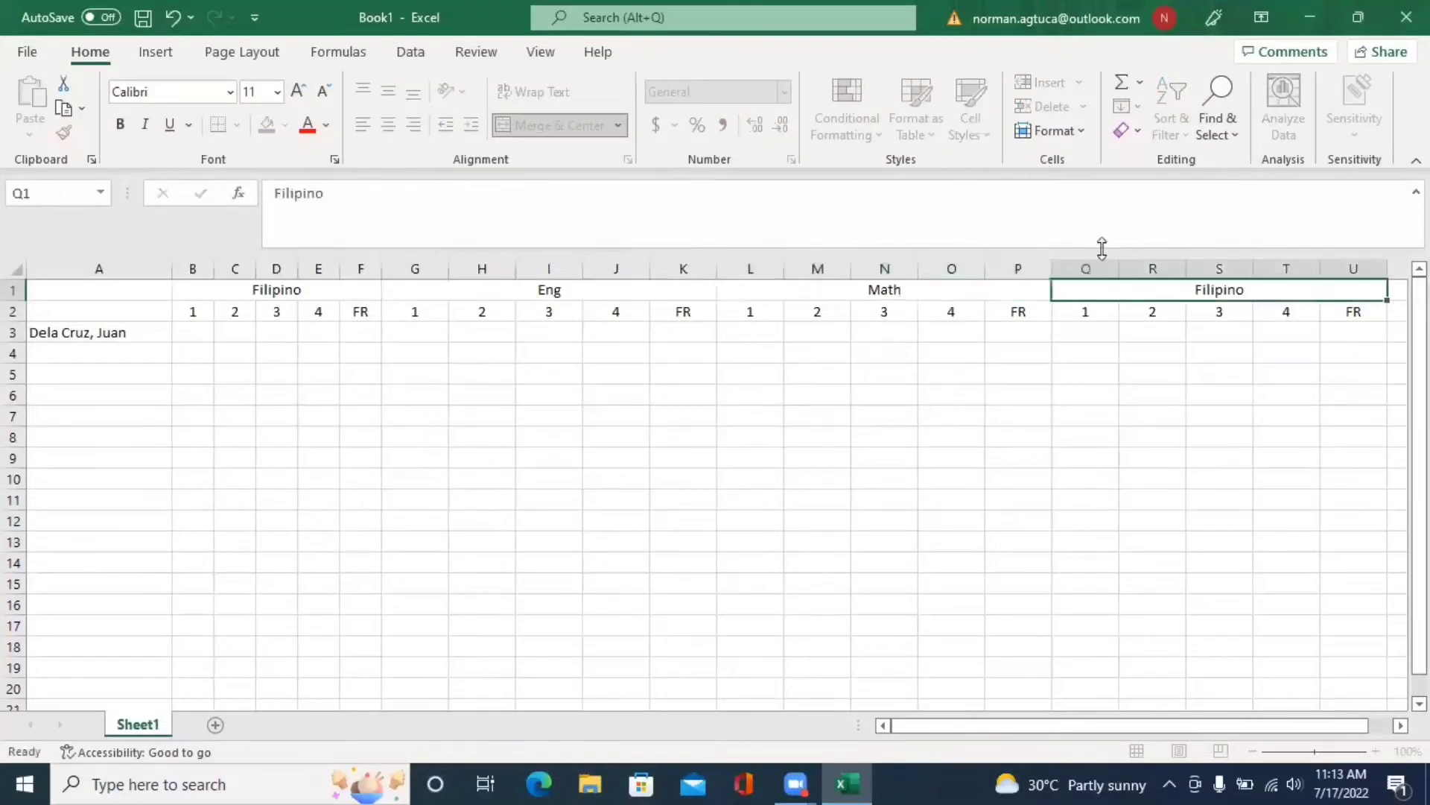
pyautogui.write('Sci')
pyautogui.click(600, 391)
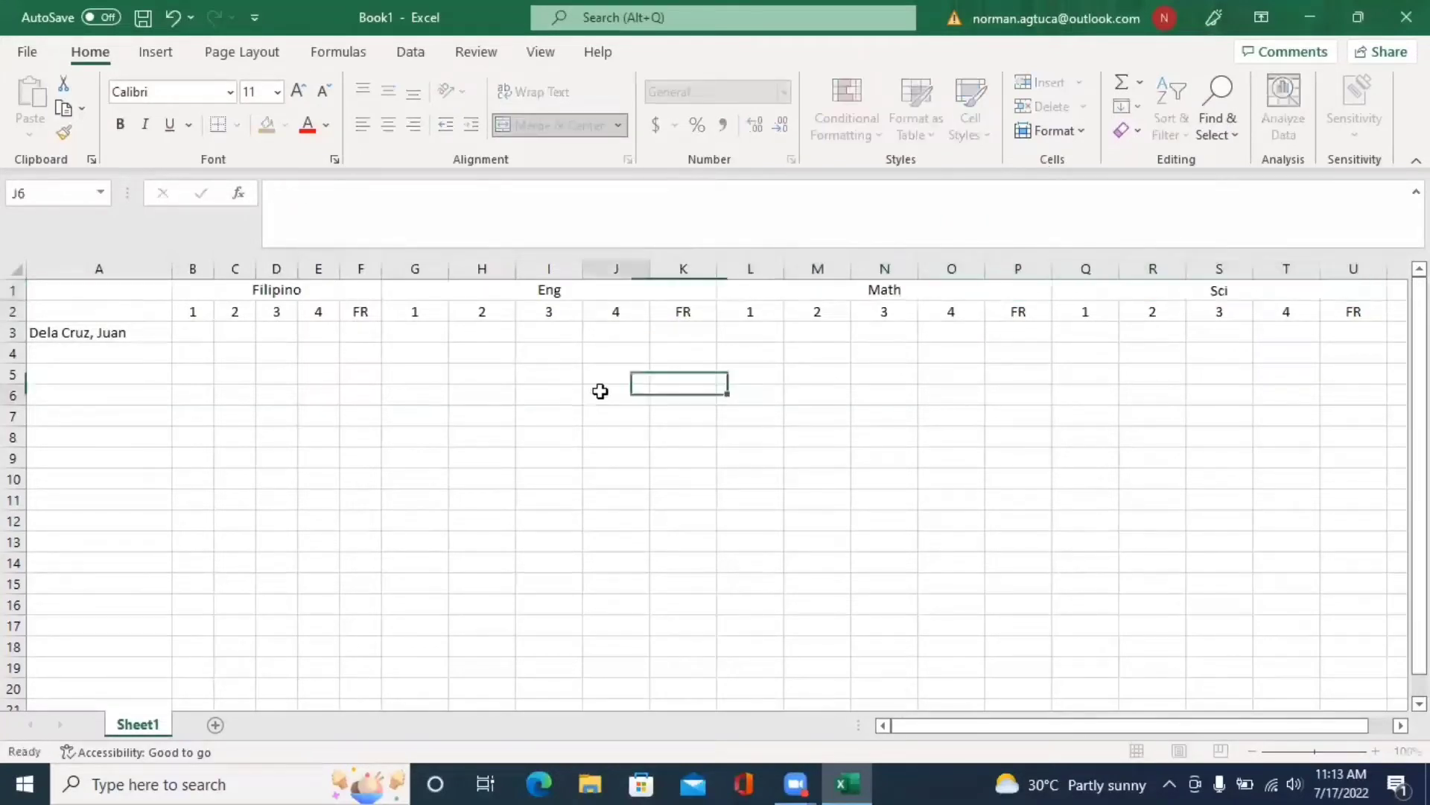
pyautogui.moveTo(412, 309); pyautogui.dragTo(1363, 311)
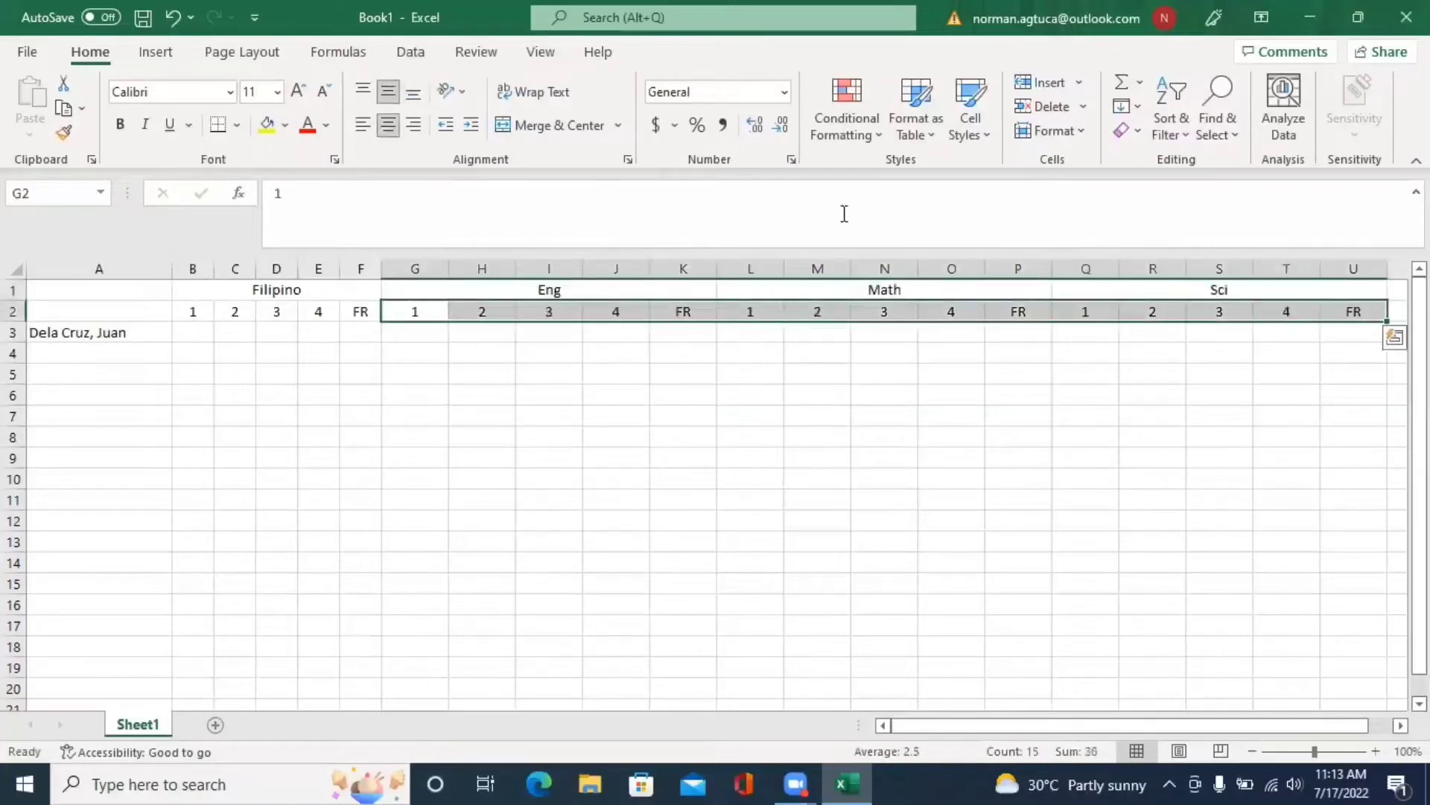
# - Set the column width of columns G through U to 5
pyautogui.click(1073, 131)
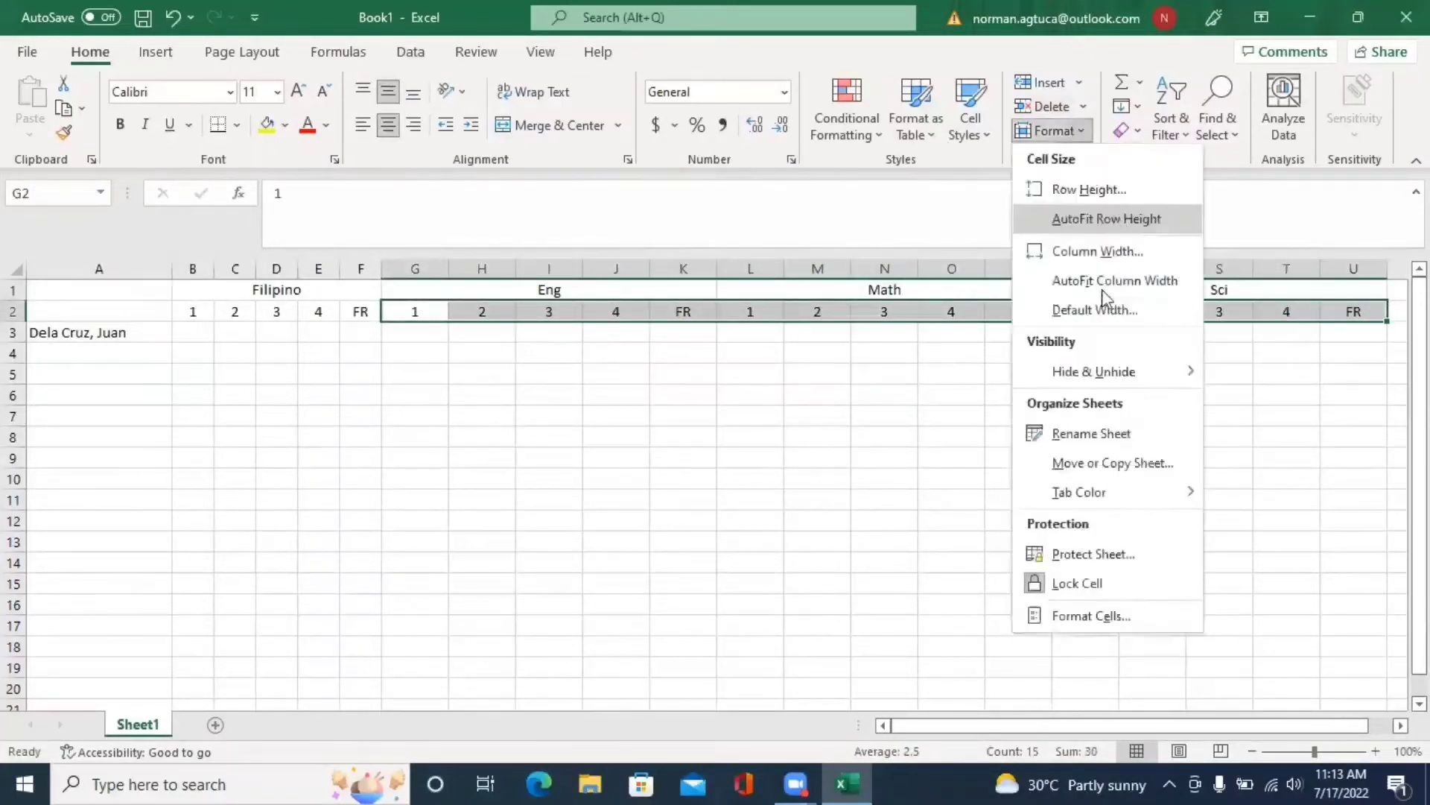
pyautogui.press('Return')
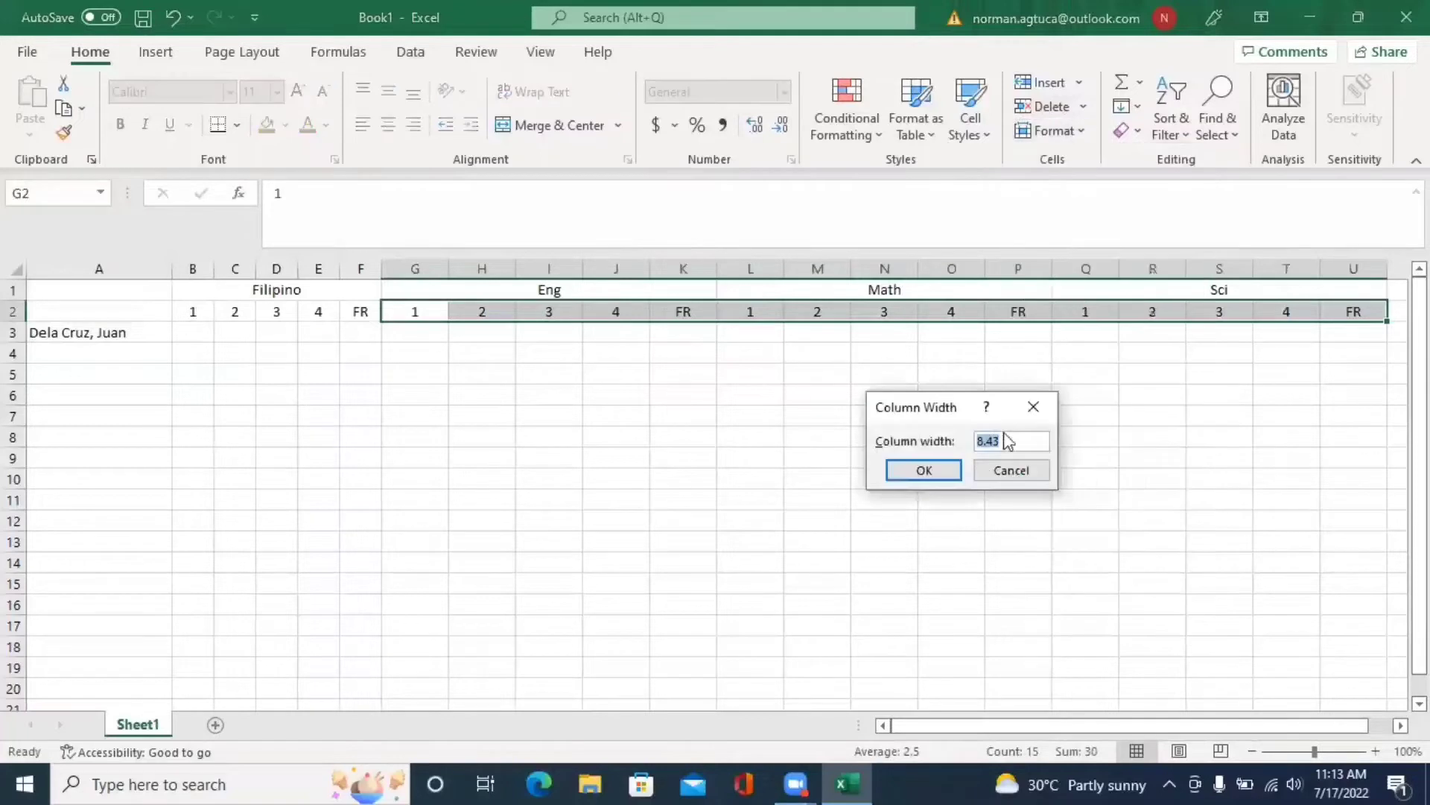
pyautogui.write('5')
pyautogui.click(923, 469)
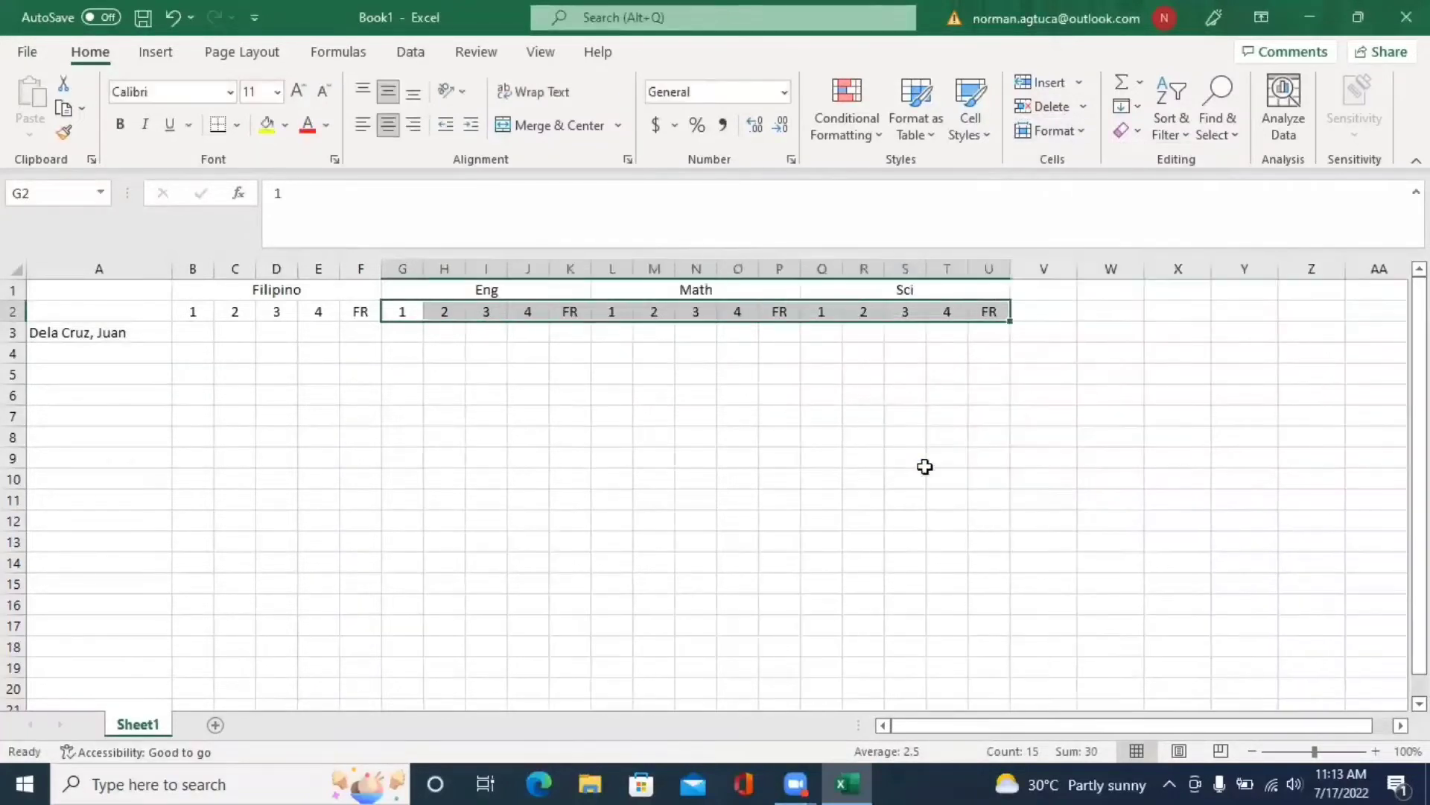
pyautogui.click(909, 397)
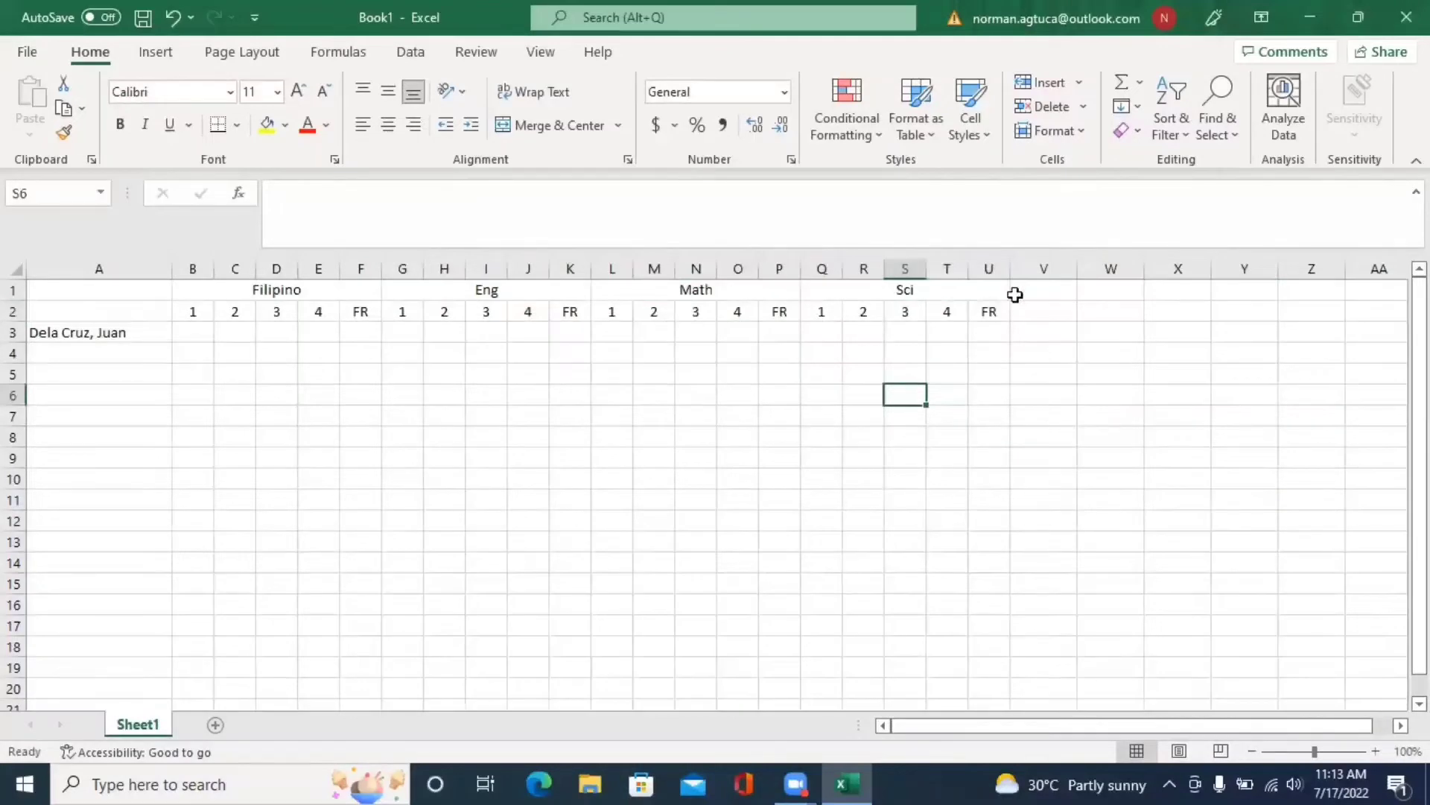
# - Duplicate the Sci block Q1:U2 at V1 and narrow the student-name column A
pyautogui.moveTo(844, 292); pyautogui.dragTo(893, 316)
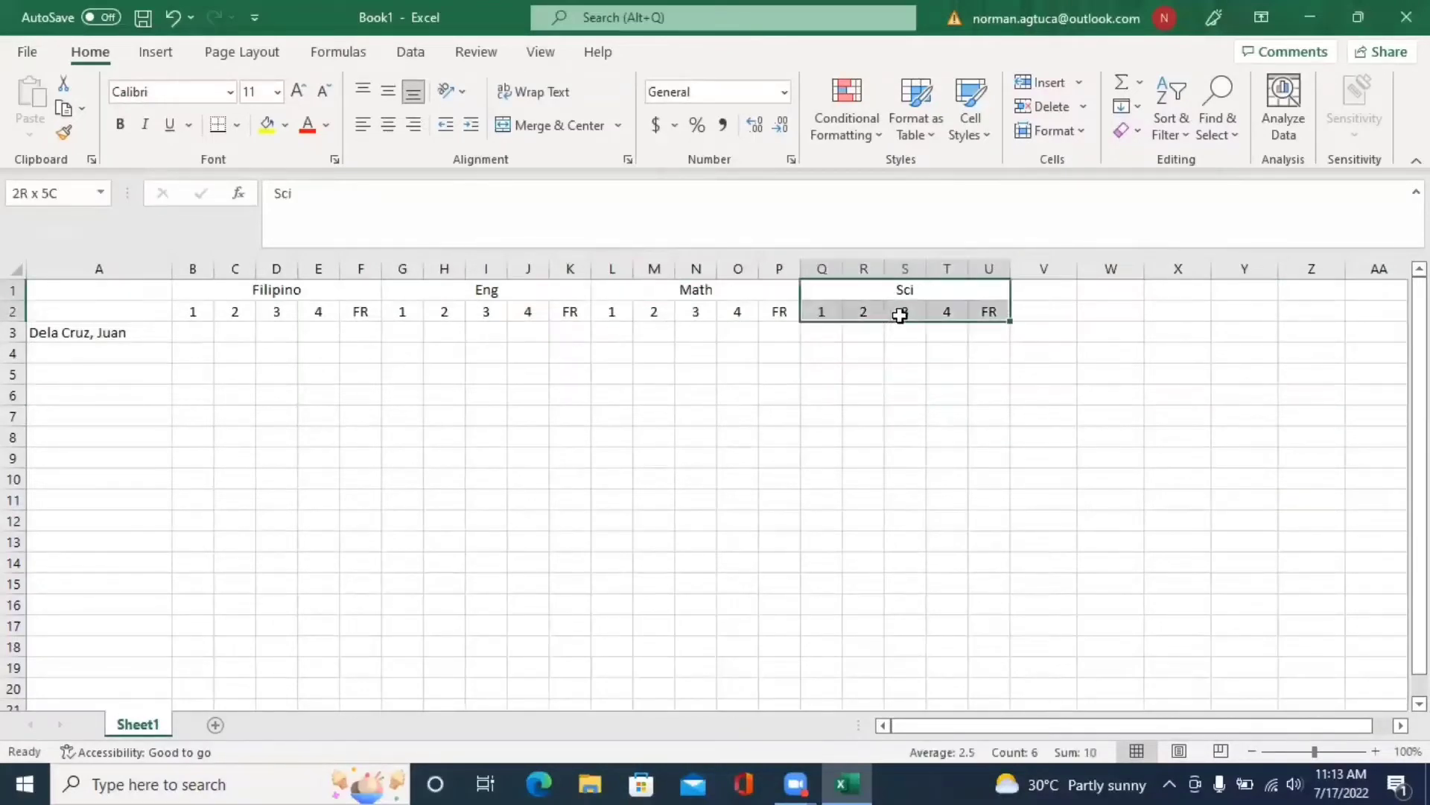
pyautogui.hotkey('ctrl', 'c')
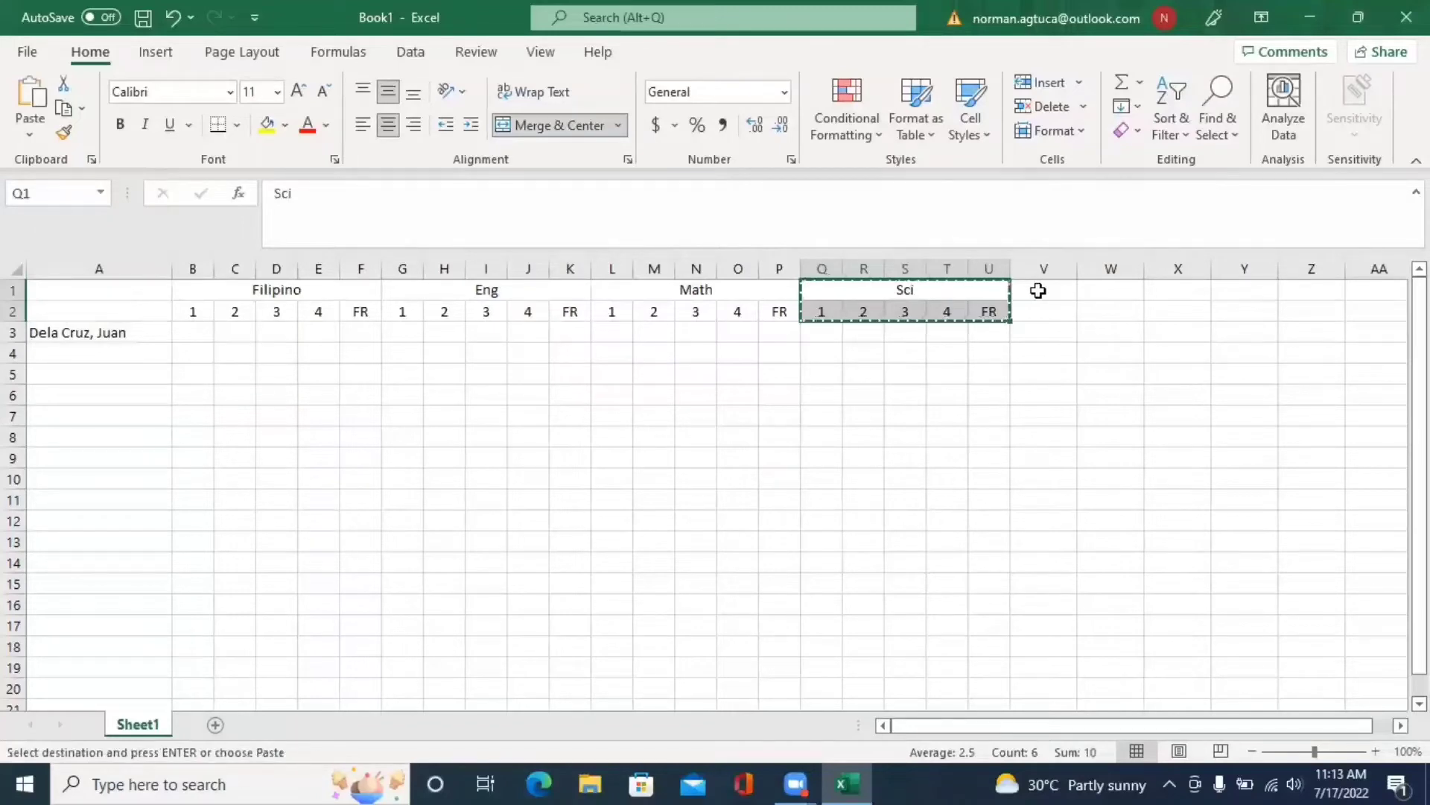
pyautogui.click(1039, 290)
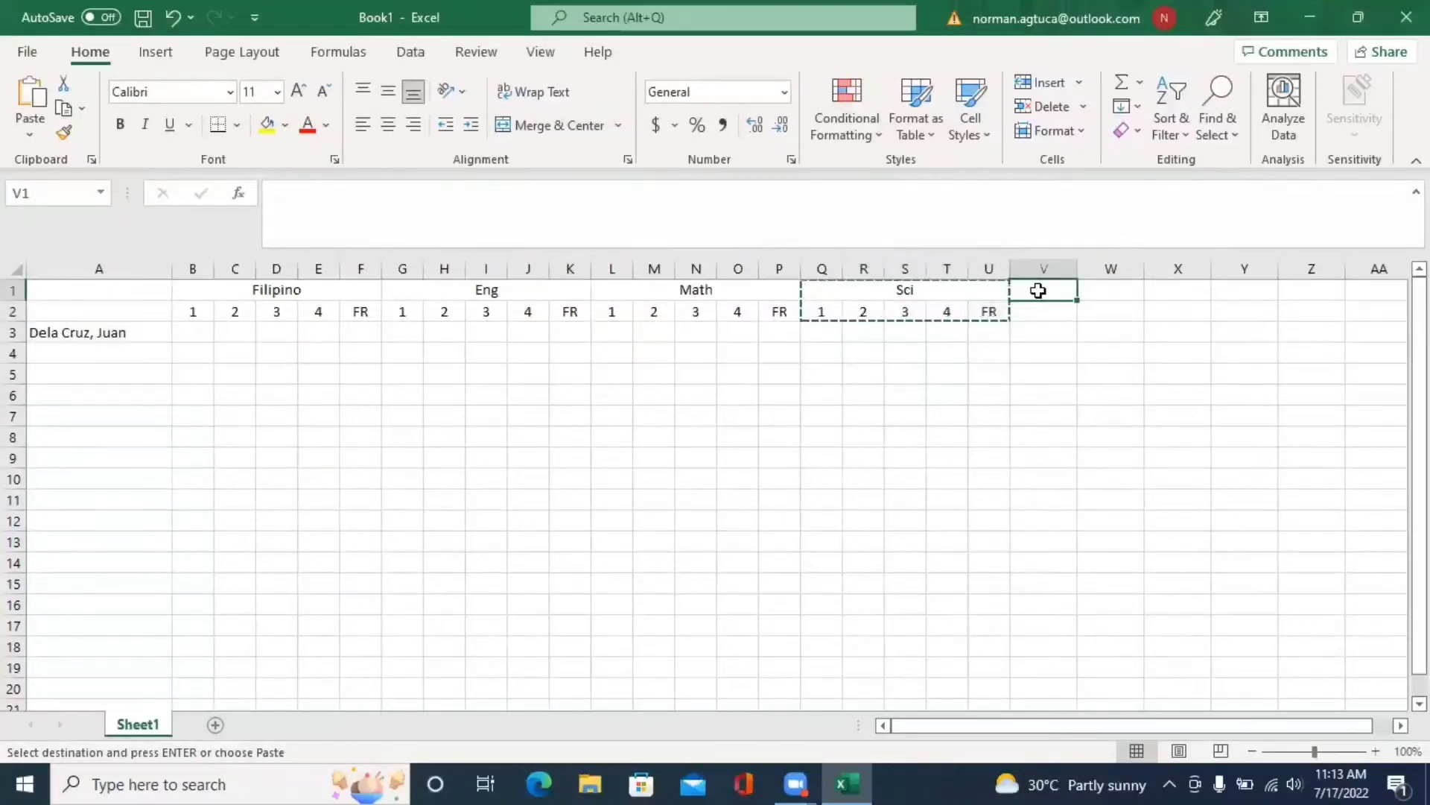
pyautogui.hotkey('ctrl', 'v')
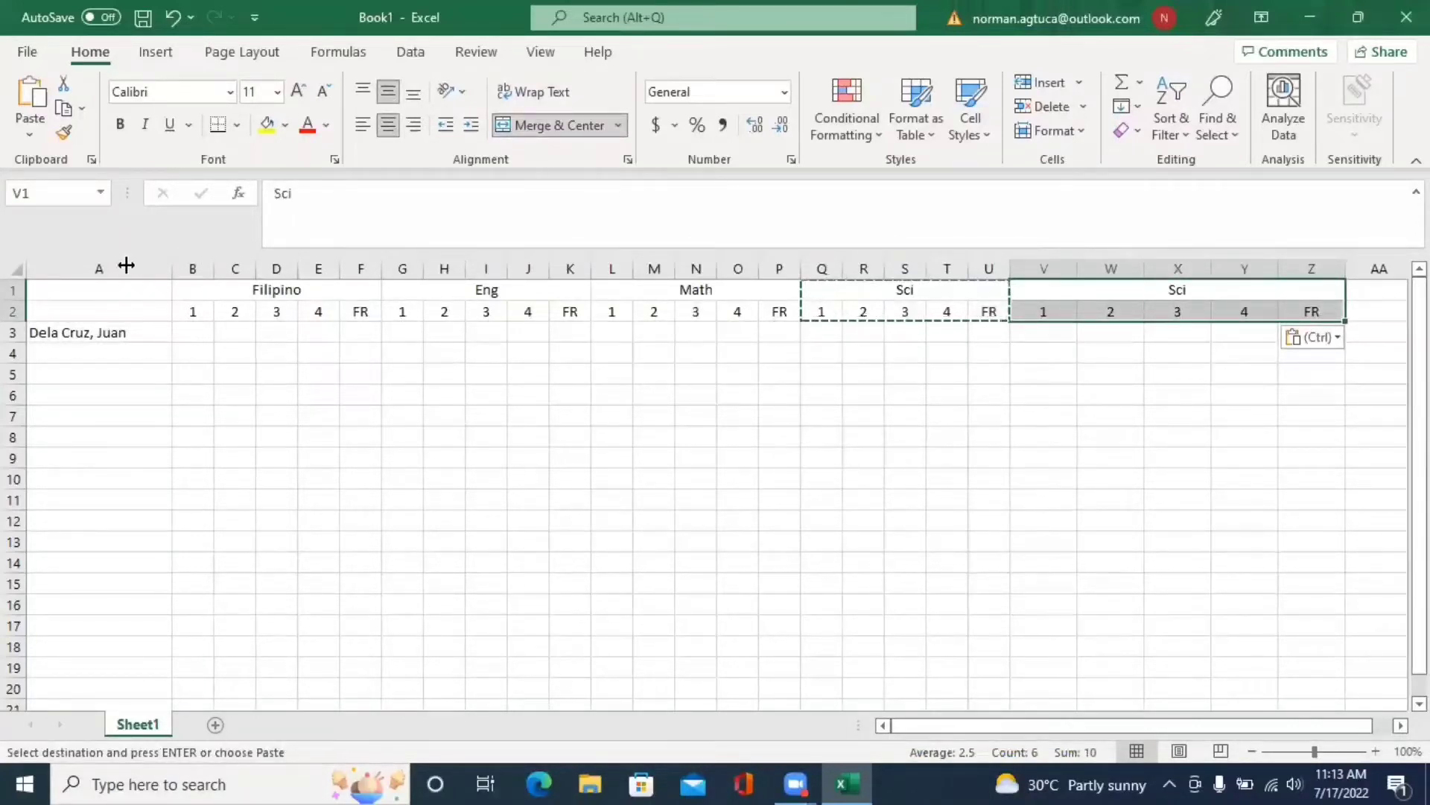
pyautogui.moveTo(126, 265); pyautogui.dragTo(127, 266)
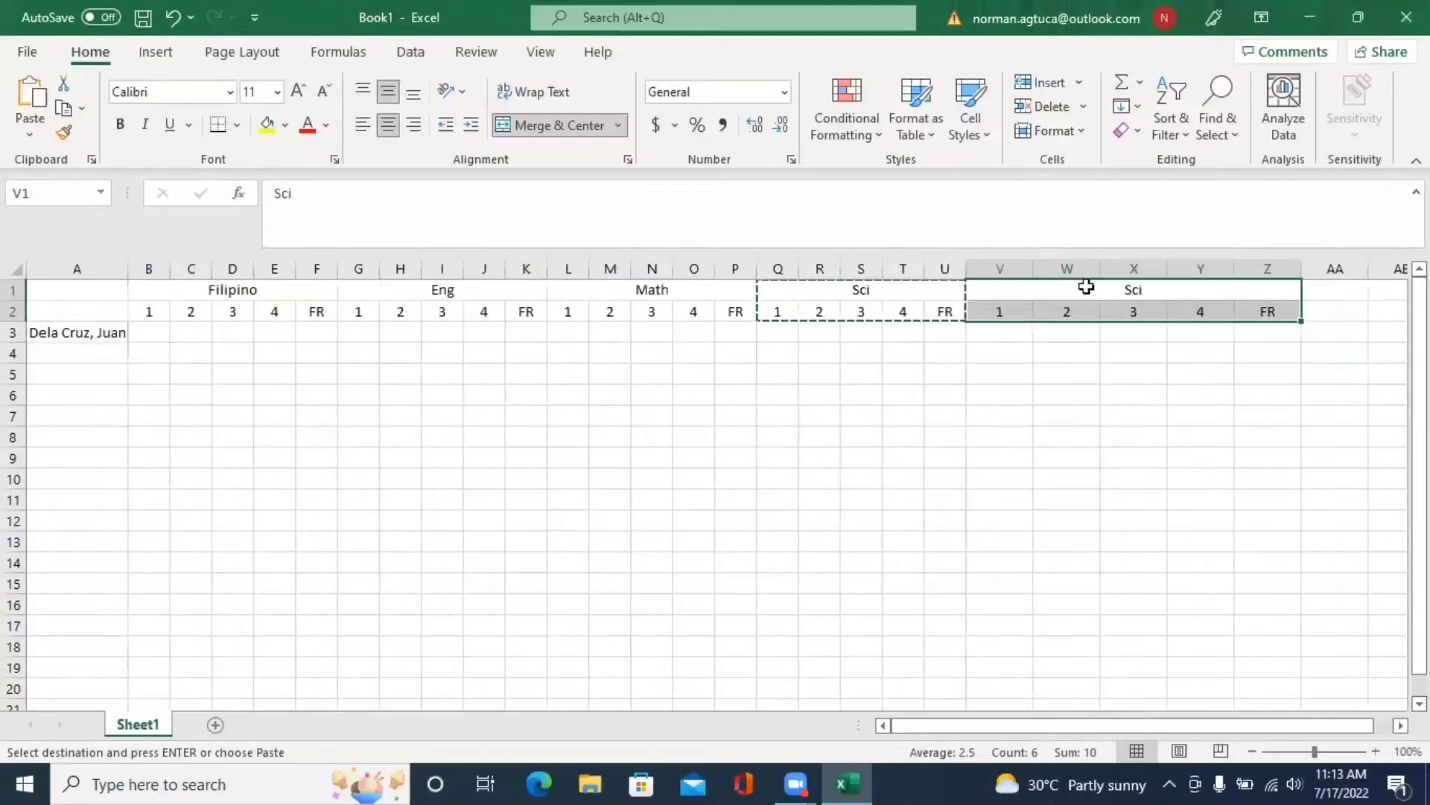
pyautogui.click(1086, 287)
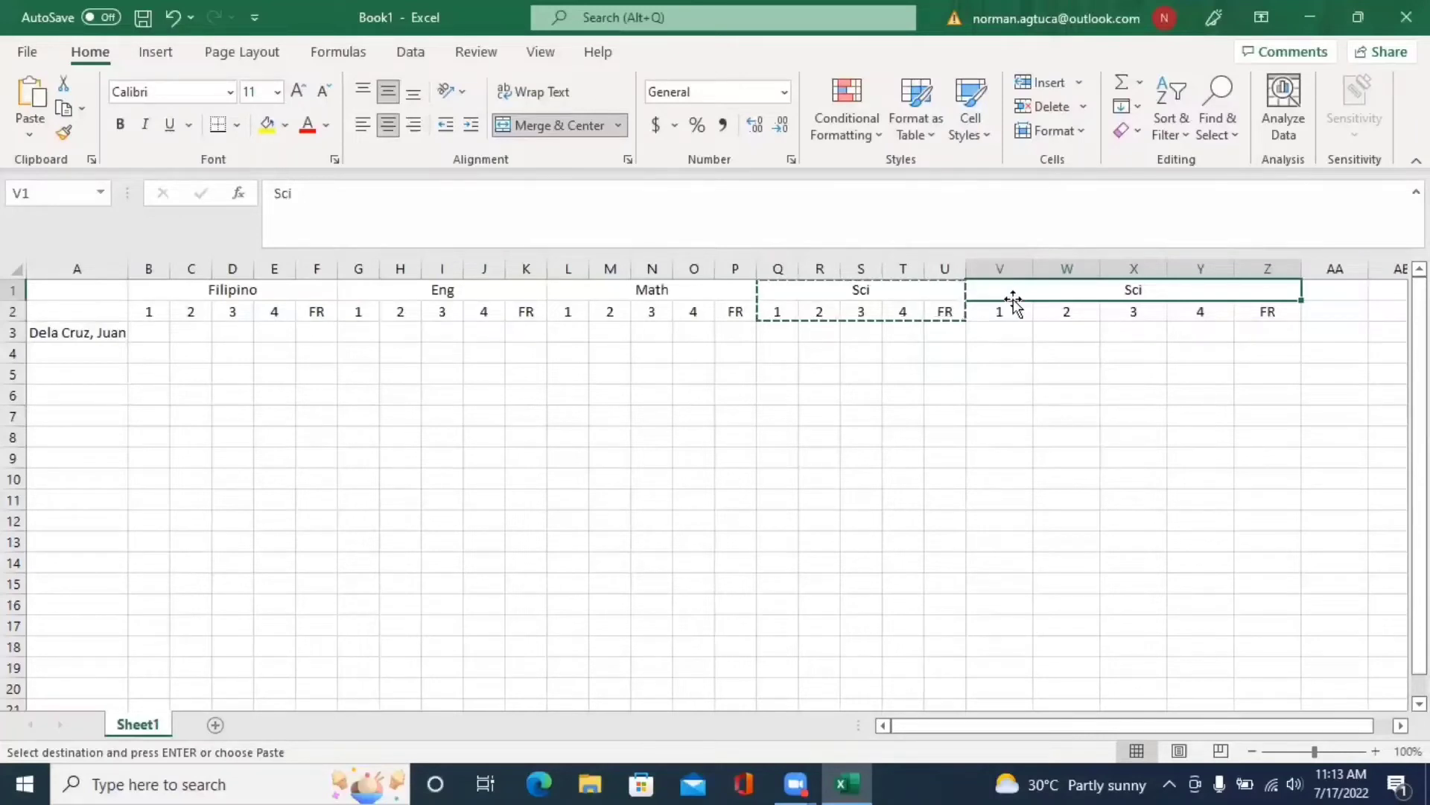
# - Finish the TLE heading and paste copies of the TLE block at AA1 and AF1
pyautogui.write('TLE')
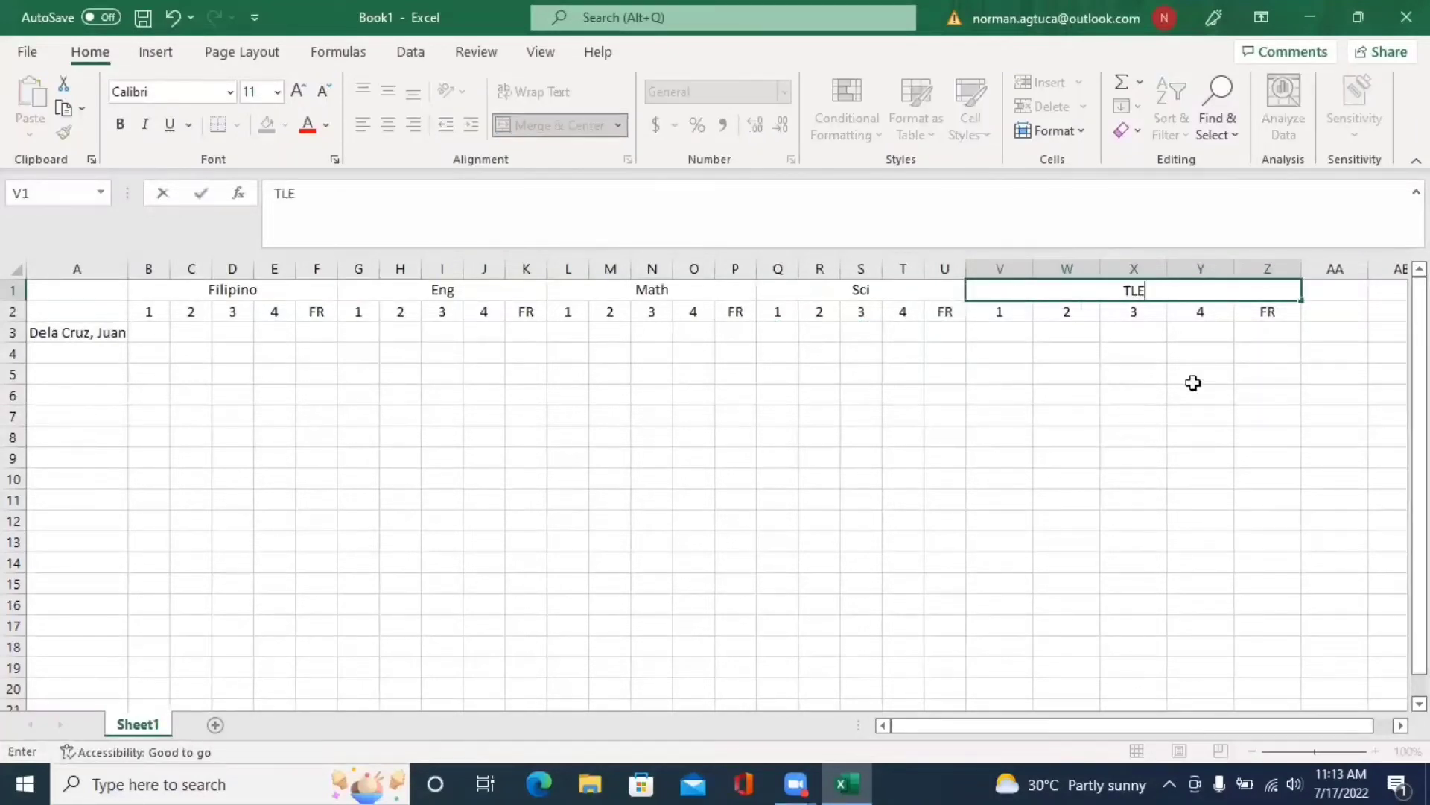
pyautogui.click(1193, 380)
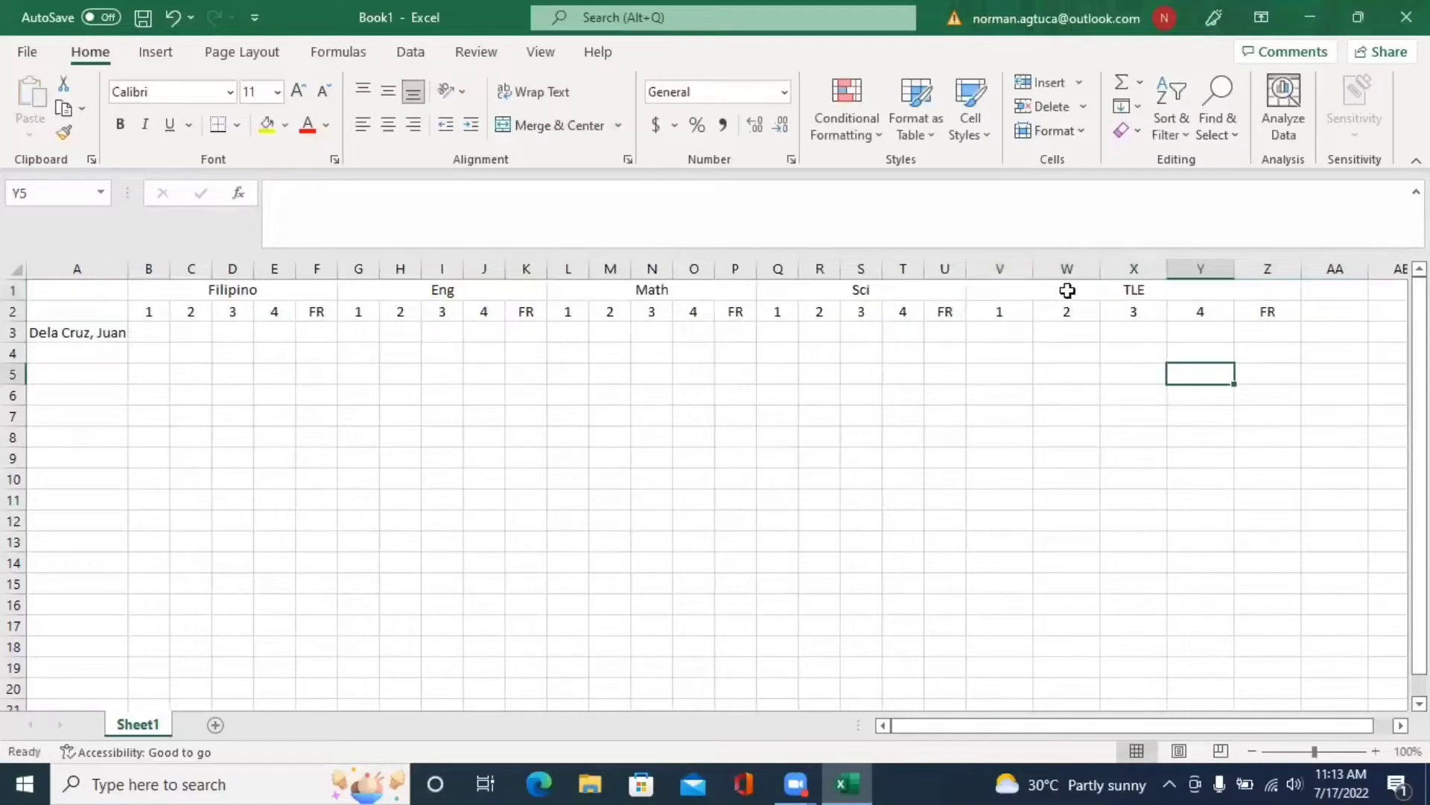
pyautogui.moveTo(1066, 291); pyautogui.dragTo(1159, 310)
pyautogui.hotkey('ctrl', 'c')
pyautogui.click(1335, 292)
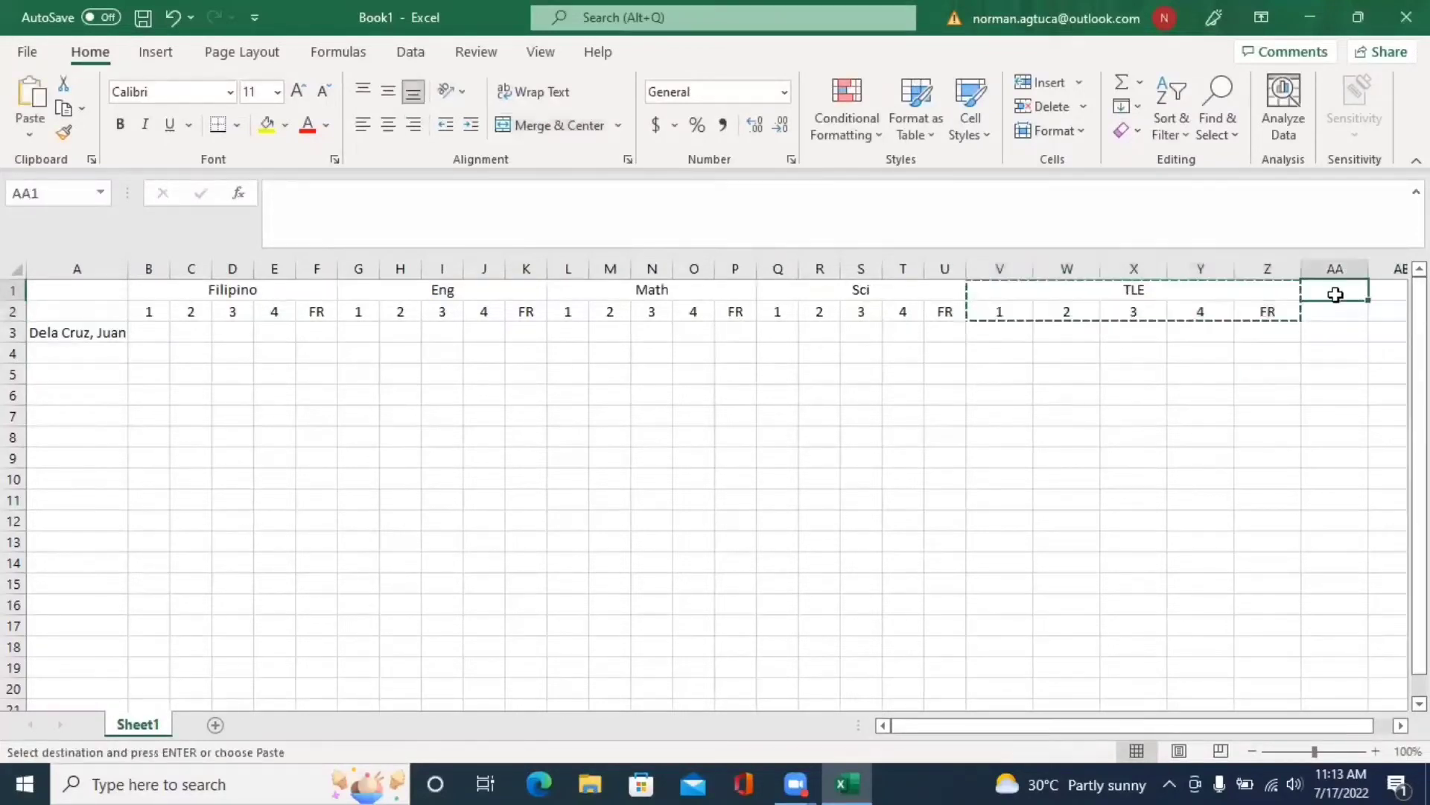
pyautogui.hotkey('ctrl', 'v')
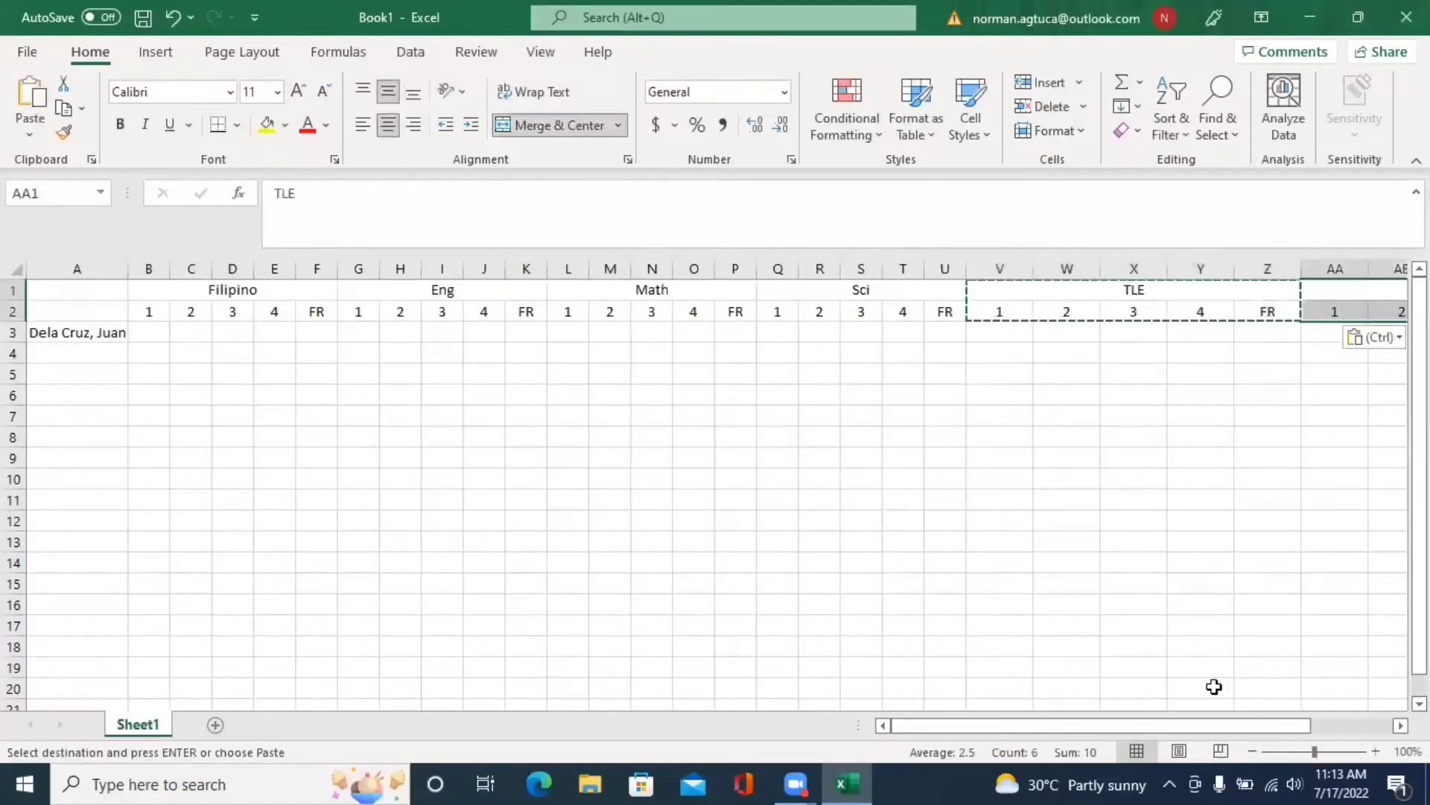
pyautogui.hscroll(3, 1394, 297)
pyautogui.click(1383, 290)
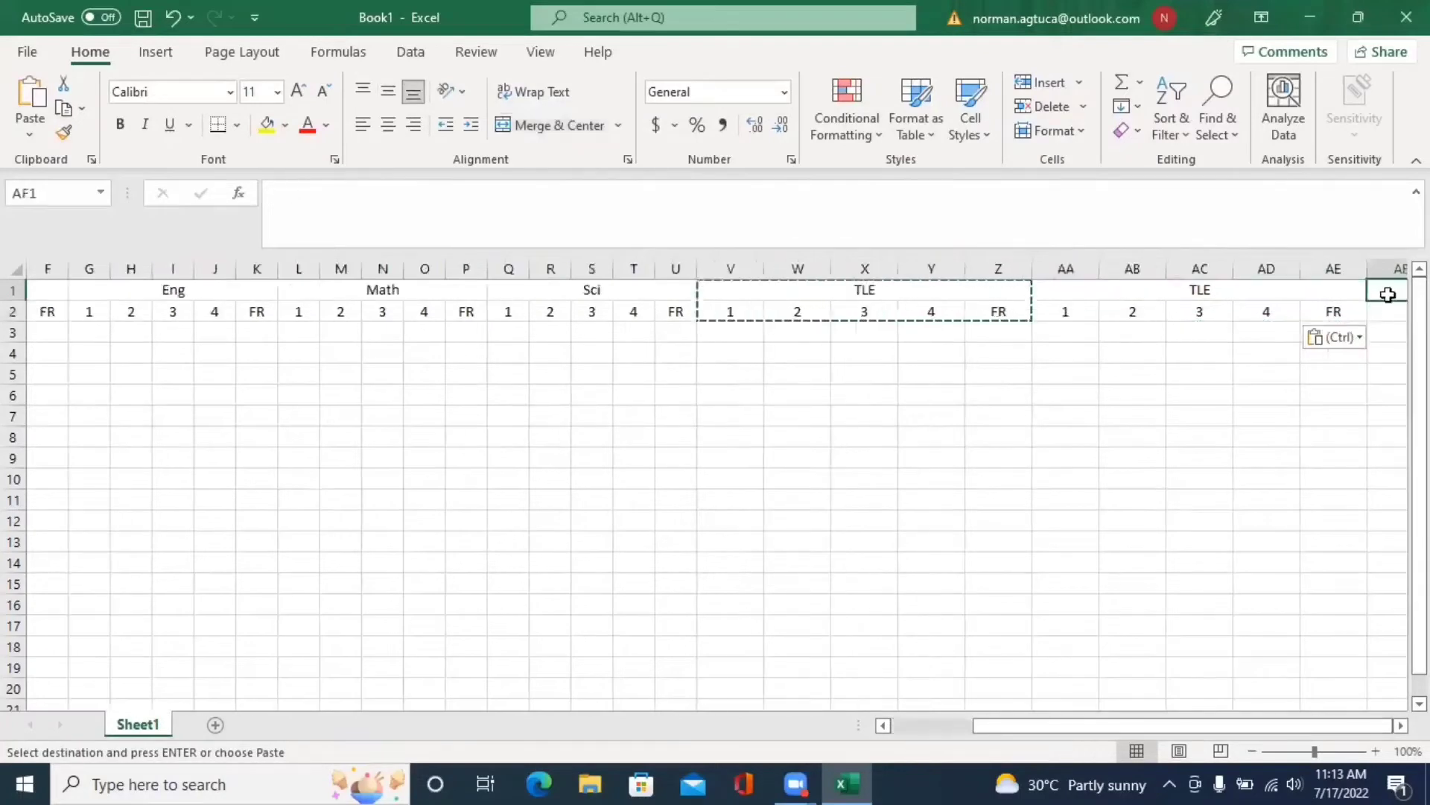
pyautogui.hotkey('ctrl', 'v')
# - Retitle the two copied blocks as AP and ESP
pyautogui.click(590, 292)
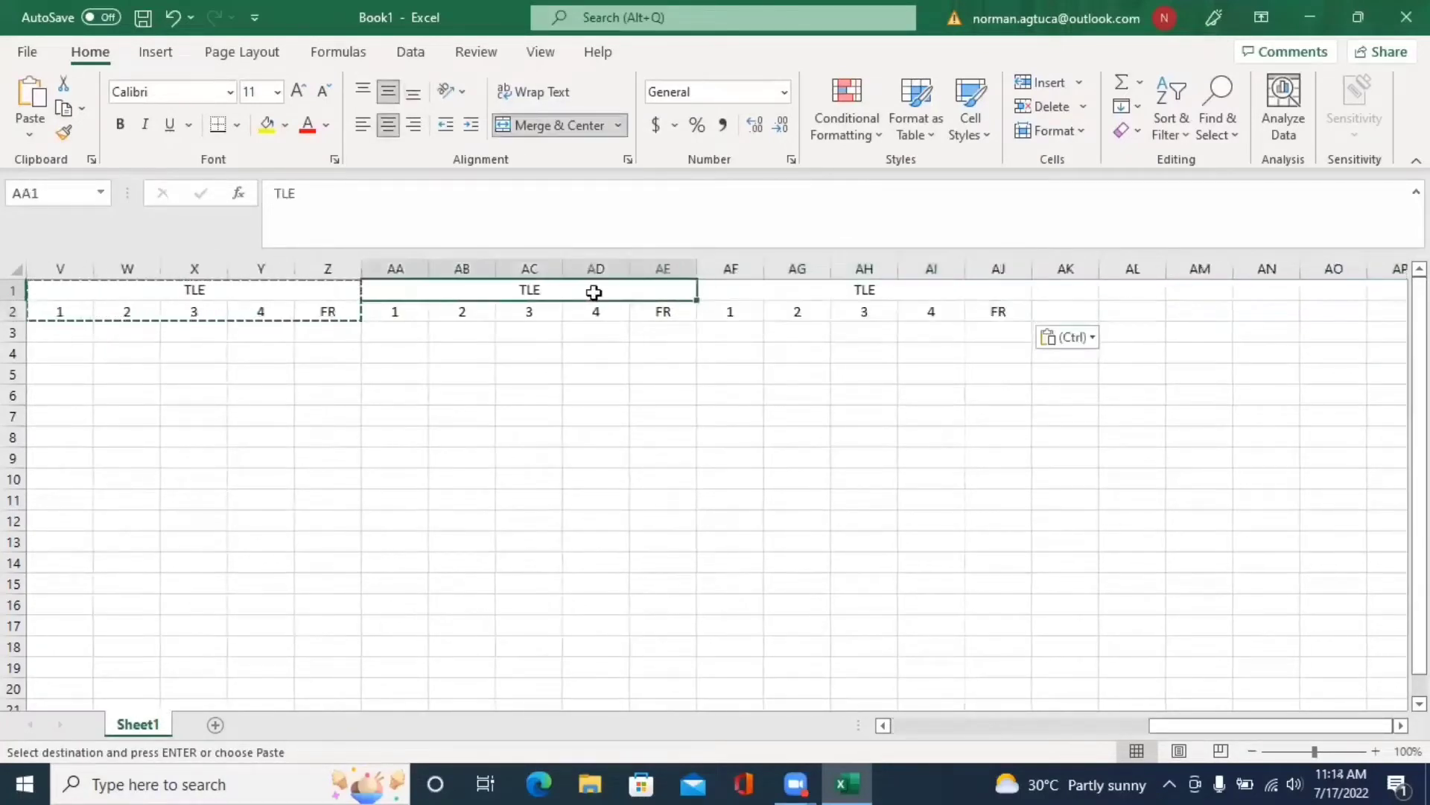
pyautogui.press('Escape')
pyautogui.write('AP')
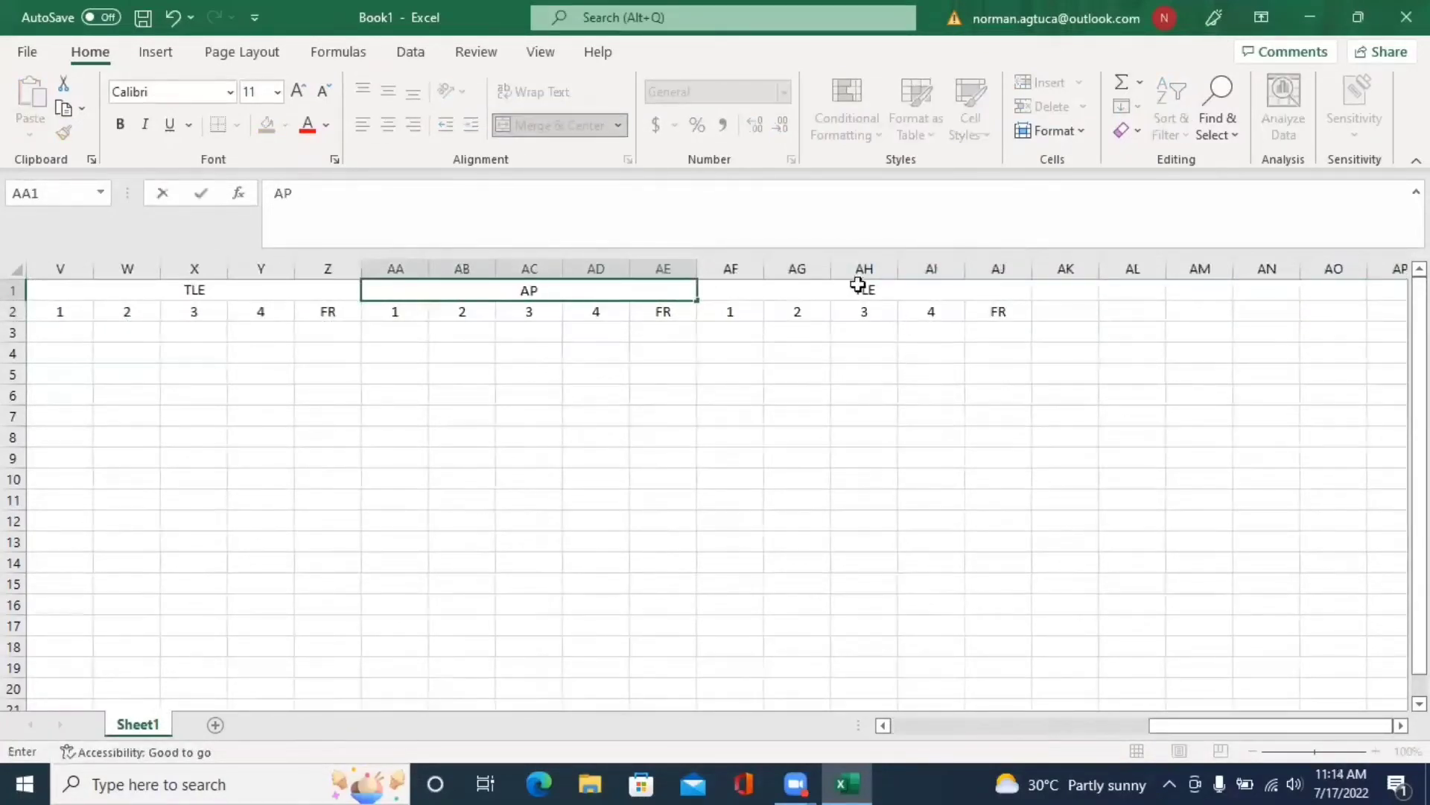
pyautogui.click(861, 287)
pyautogui.write('MAPEH')
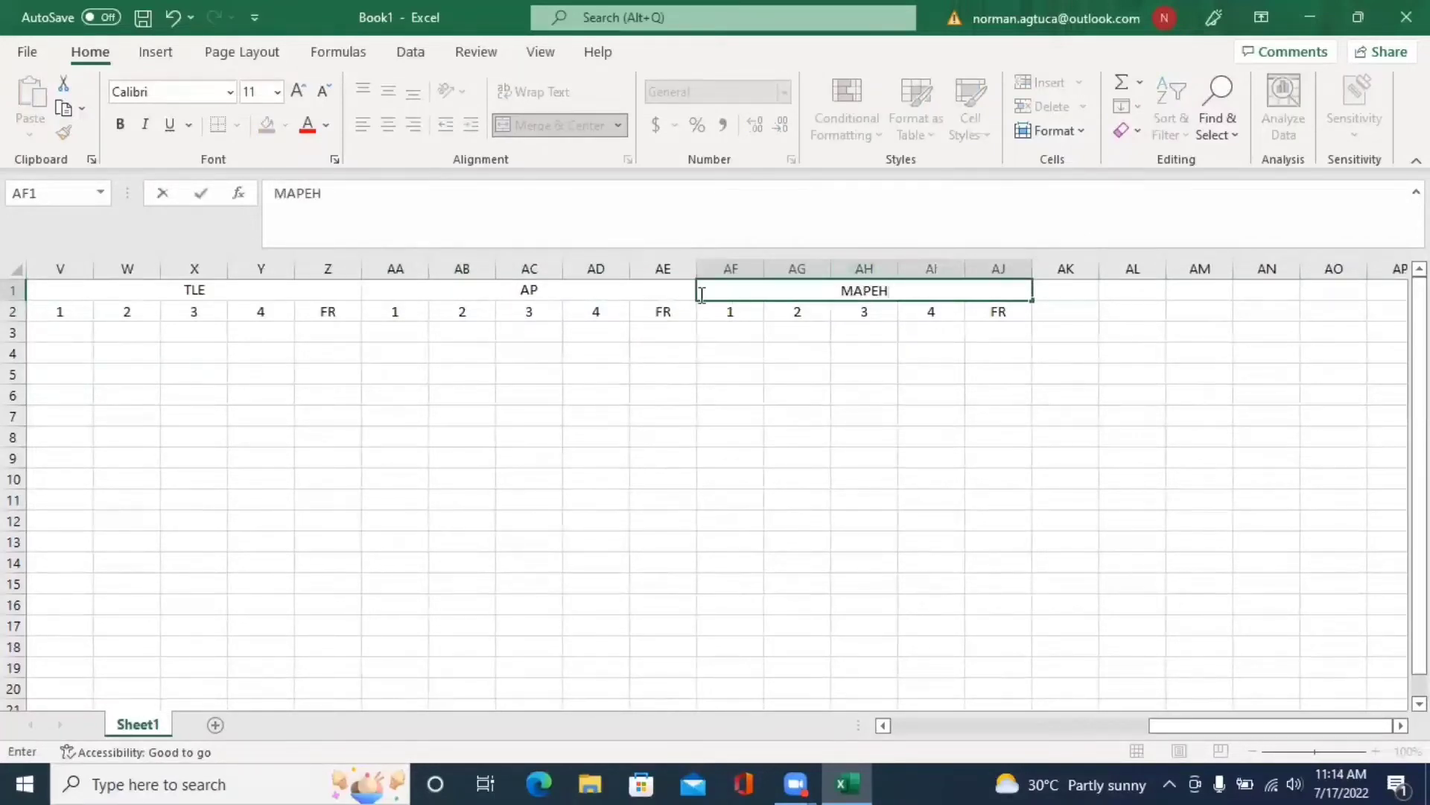
pyautogui.press('BackSpace')
pyautogui.press('BackSpace')
pyautogui.press('BackSpace')
pyautogui.press('BackSpace')
pyautogui.press('BackSpace')
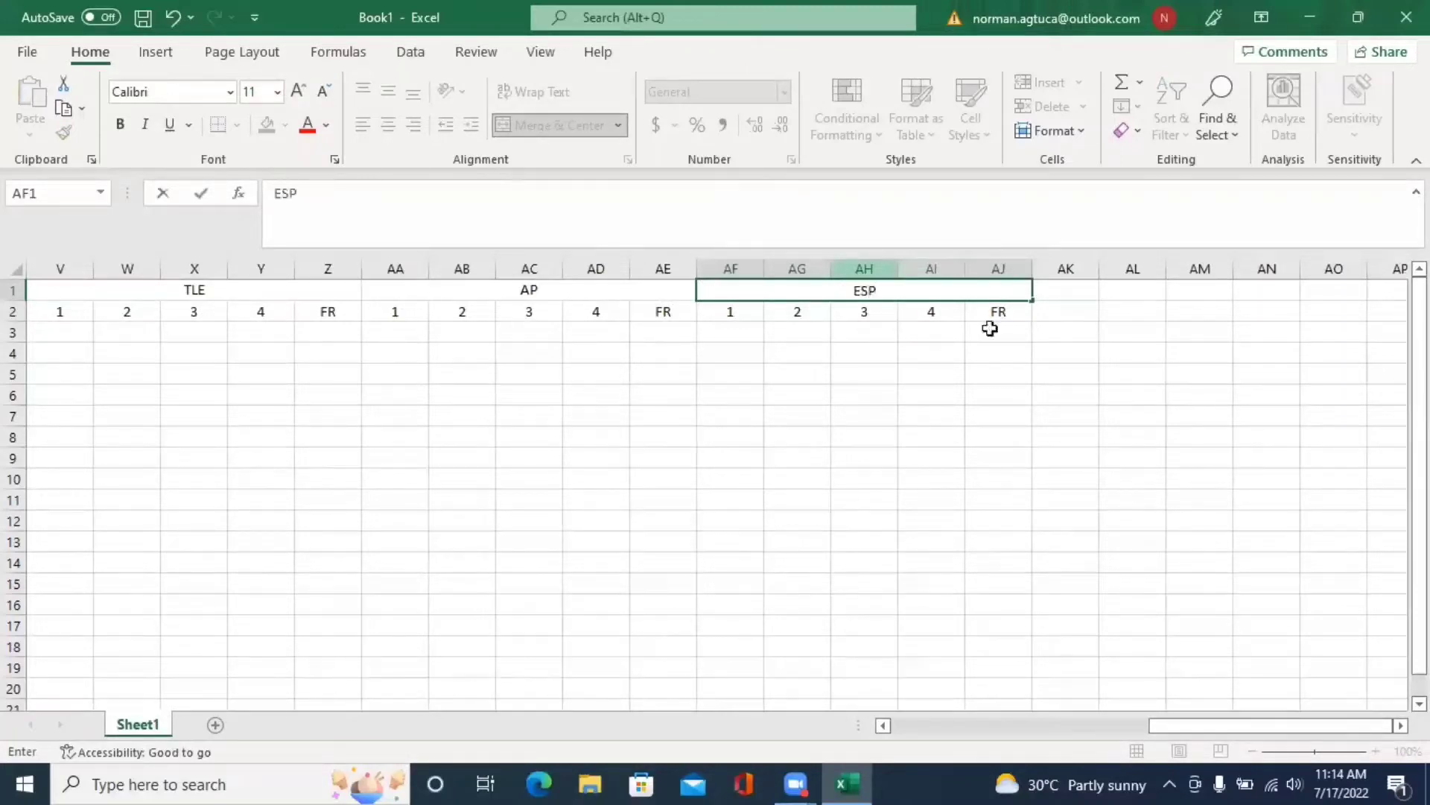
pyautogui.write('ESP')
pyautogui.click(1063, 288)
pyautogui.click(923, 290)
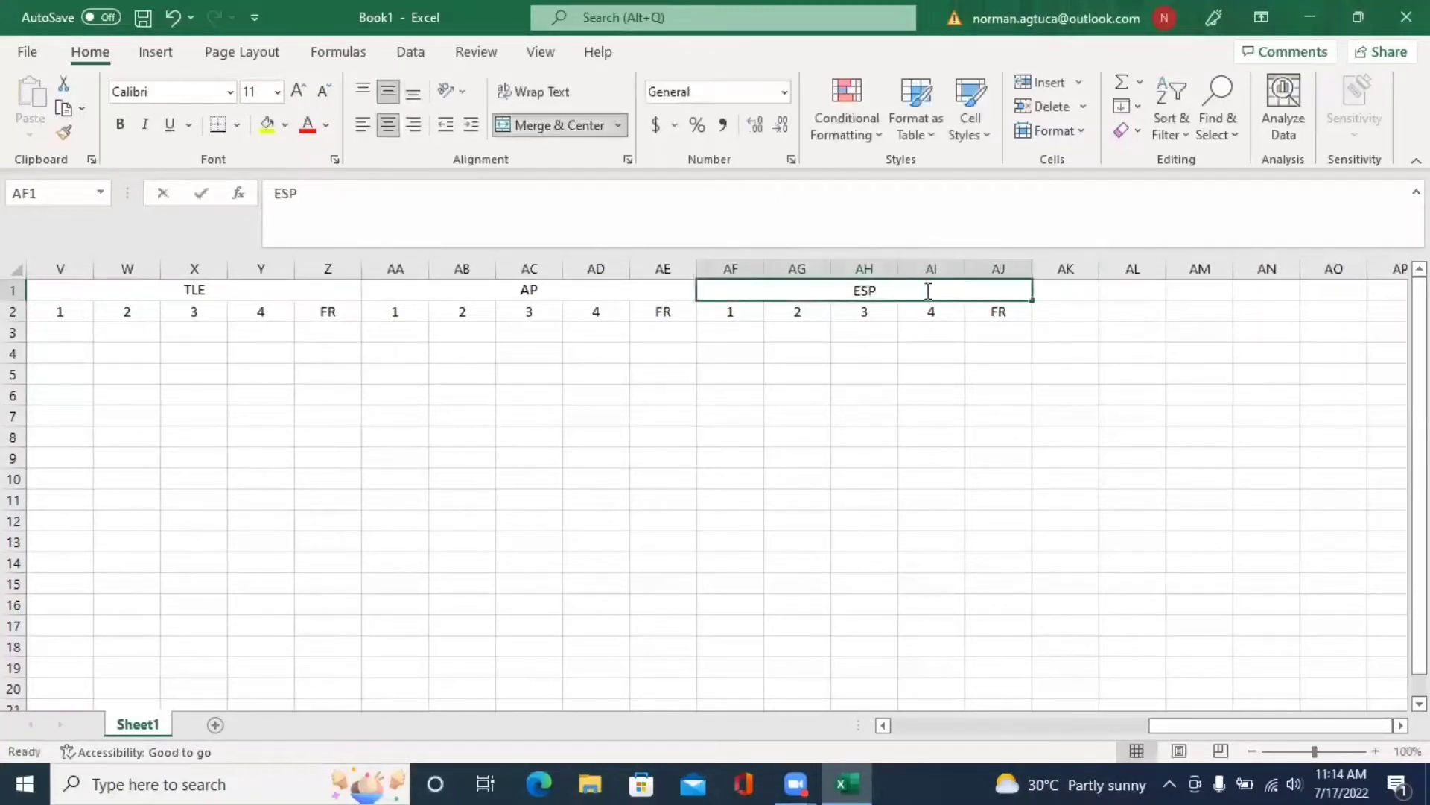
pyautogui.doubleClick(943, 293)
pyautogui.click(1015, 342)
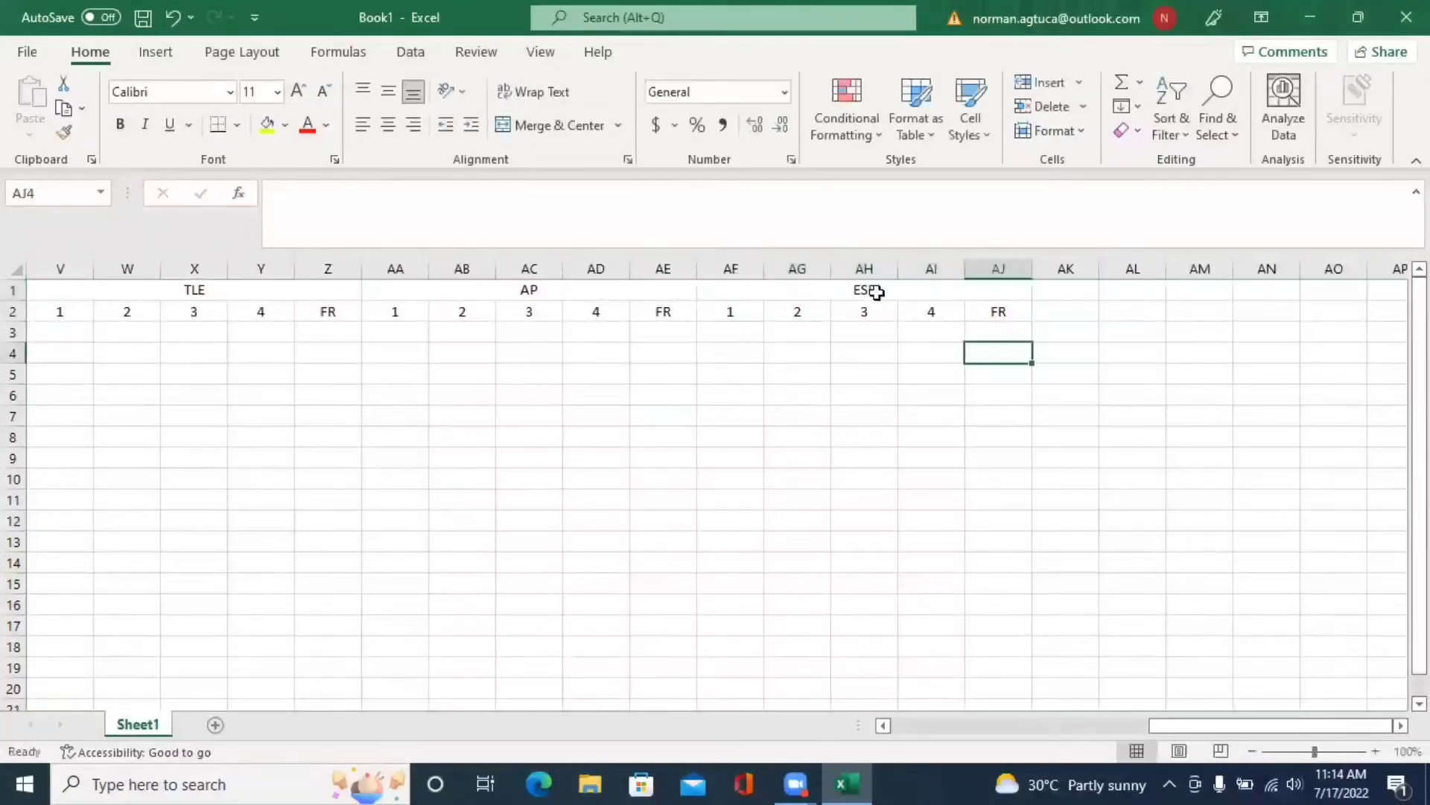
# - Copy the ESP block to AK1 and head the new block MAPEH
pyautogui.moveTo(879, 293); pyautogui.dragTo(921, 311)
pyautogui.hotkey('ctrl', 'c')
pyautogui.click(1070, 291)
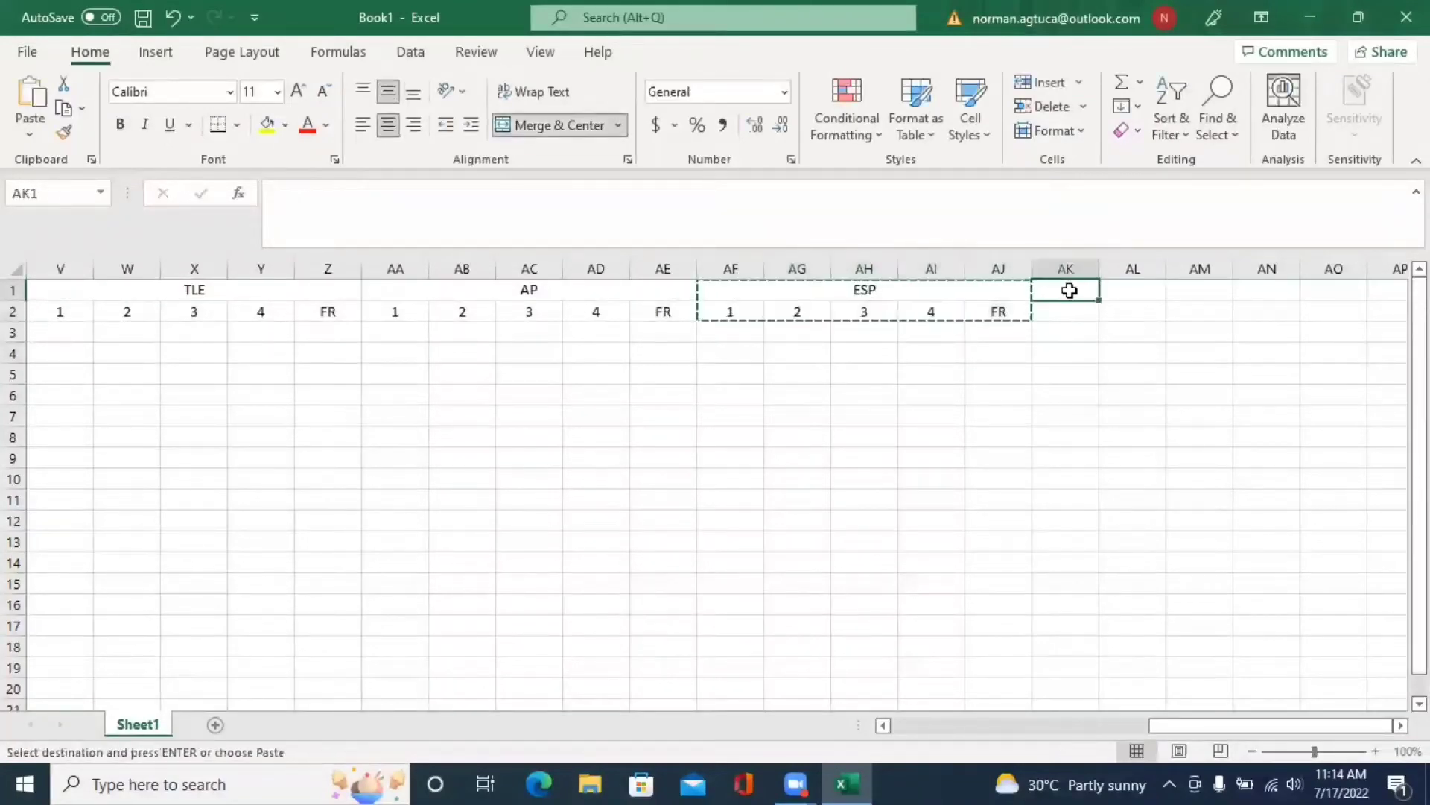
pyautogui.hotkey('ctrl', 'v')
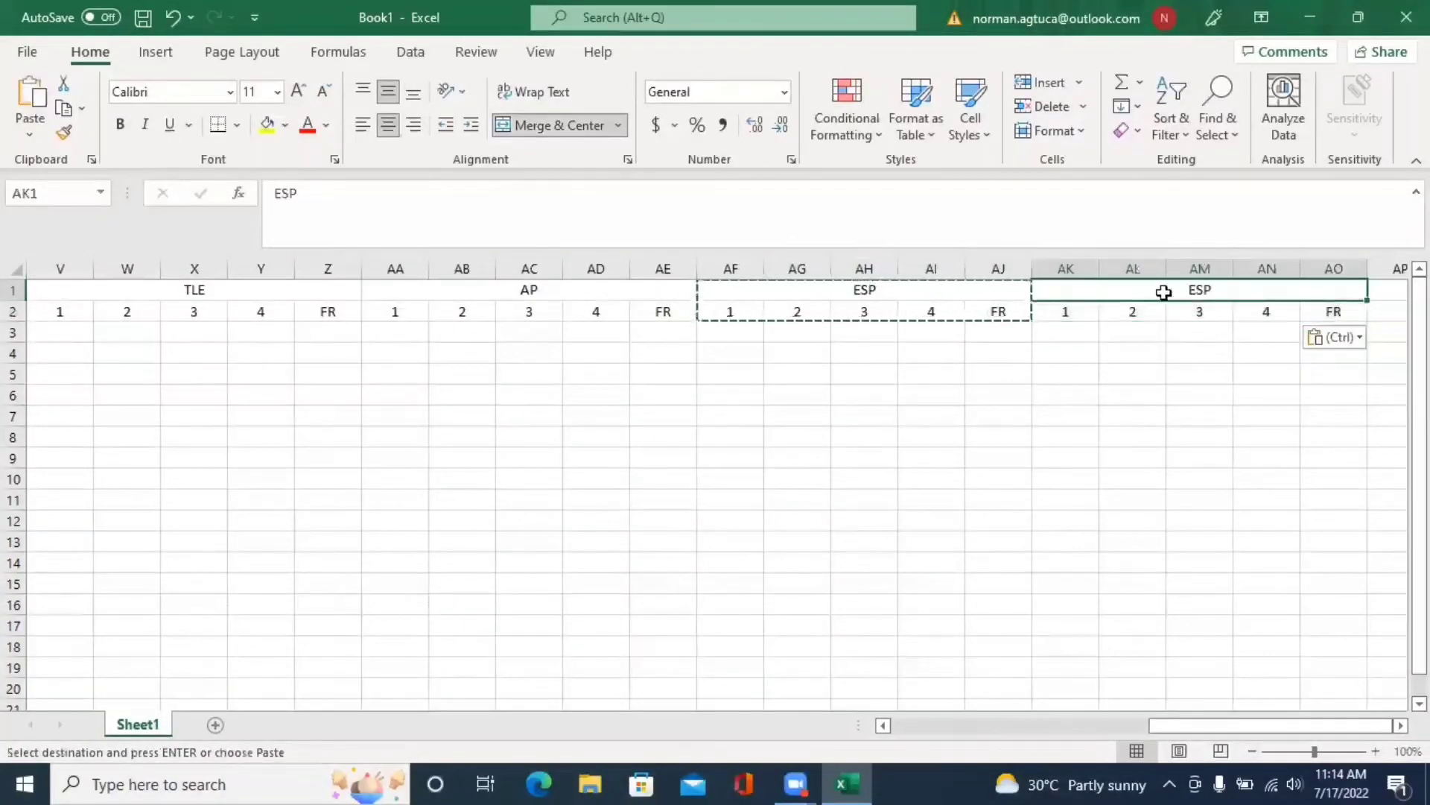
pyautogui.write('MAPEH')
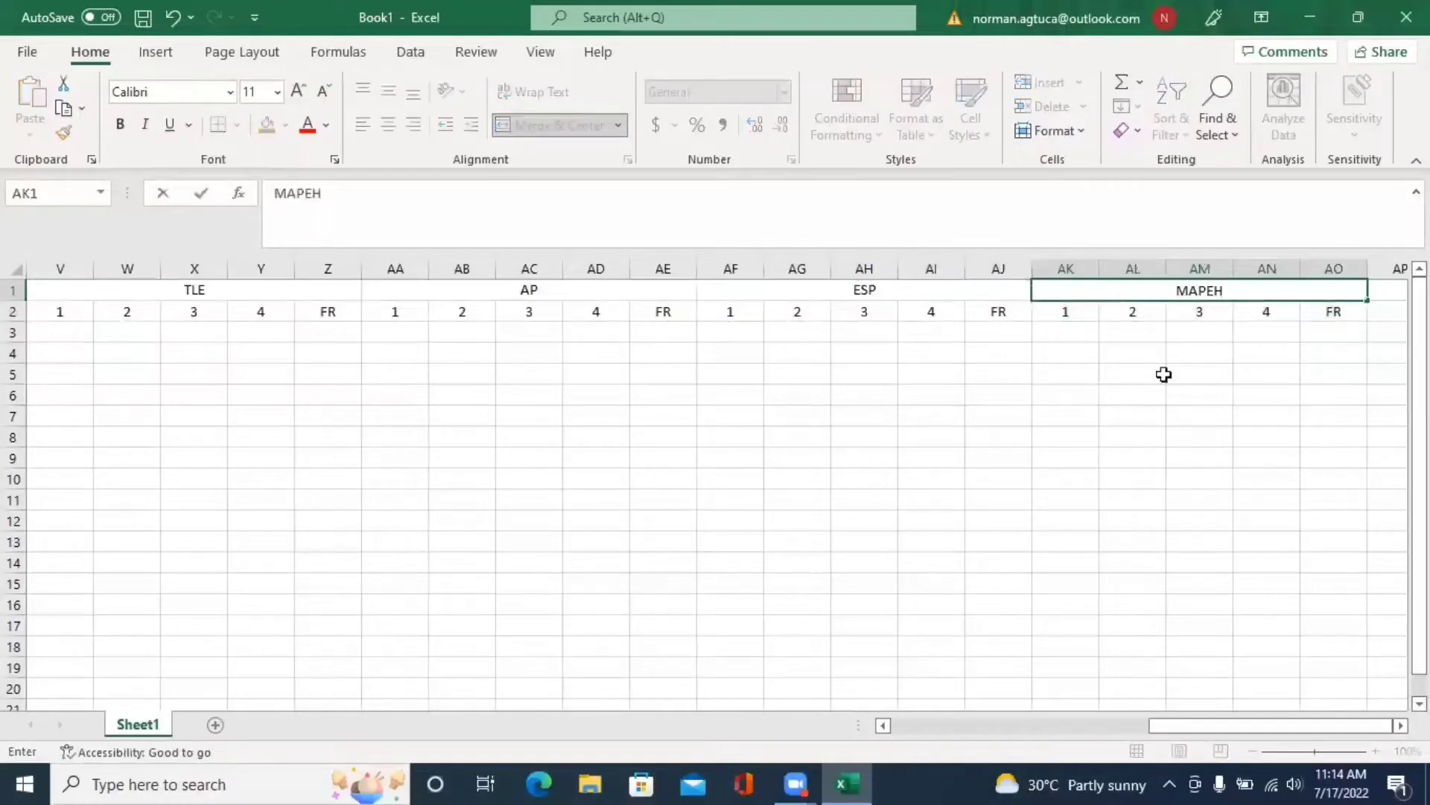
pyautogui.click(1166, 389)
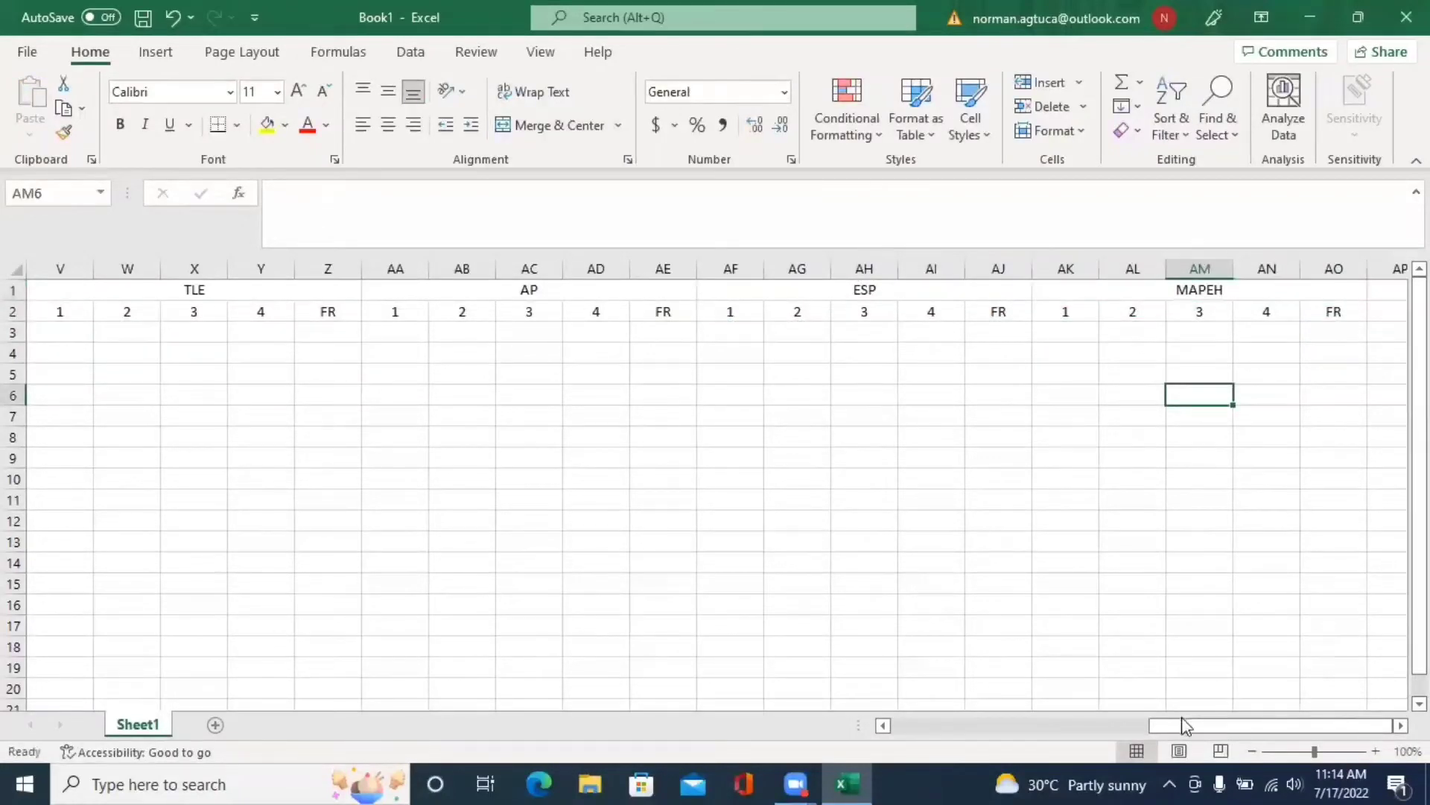
# - Select row 2 from TLE through MAPEH (V2:AO2) and set those columns to width 5
pyautogui.moveTo(1182, 717); pyautogui.dragTo(979, 731)
pyautogui.click(772, 313)
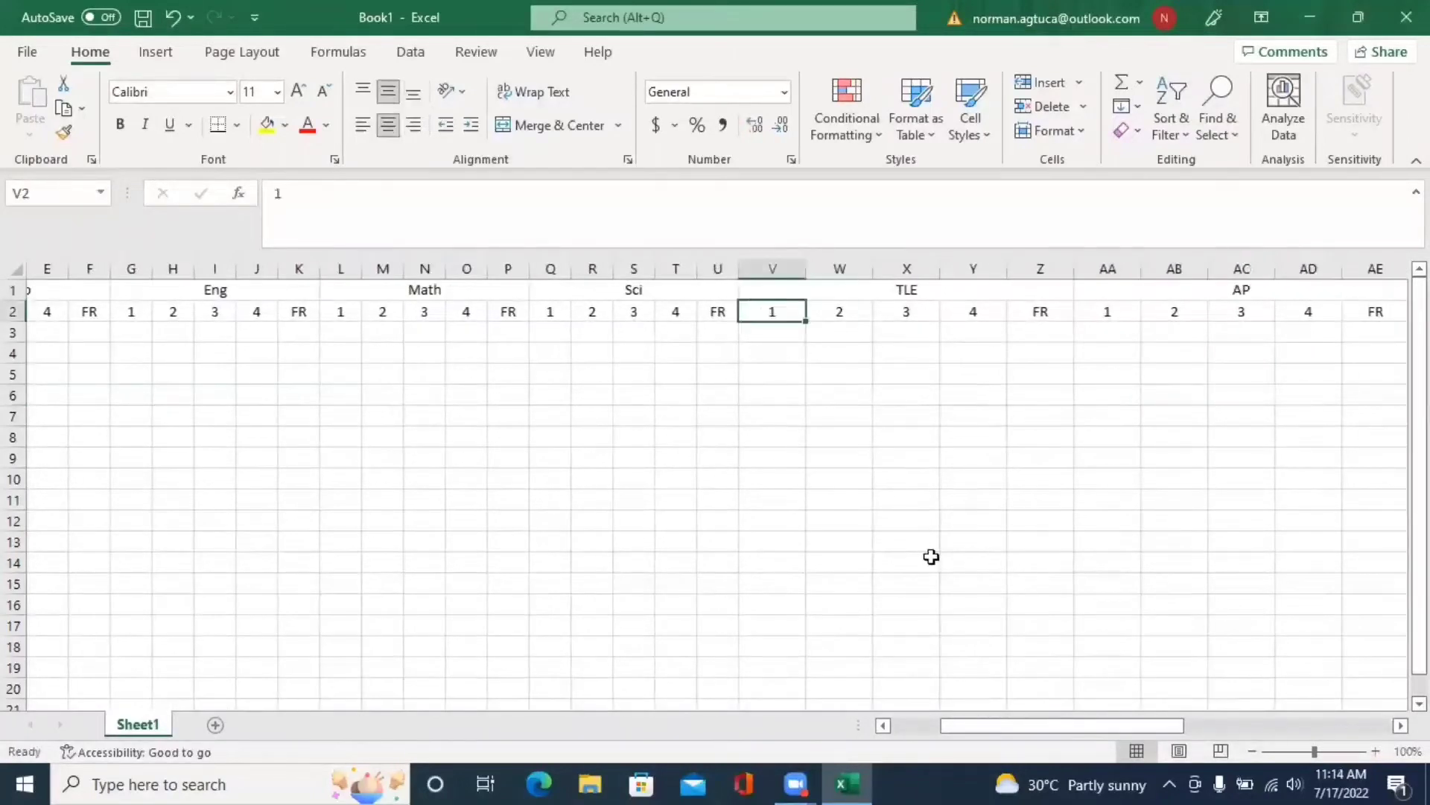
pyautogui.moveTo(1148, 729); pyautogui.dragTo(1390, 740)
pyautogui.keyDown('shift'); pyautogui.click(1321, 311); pyautogui.keyUp('shift')
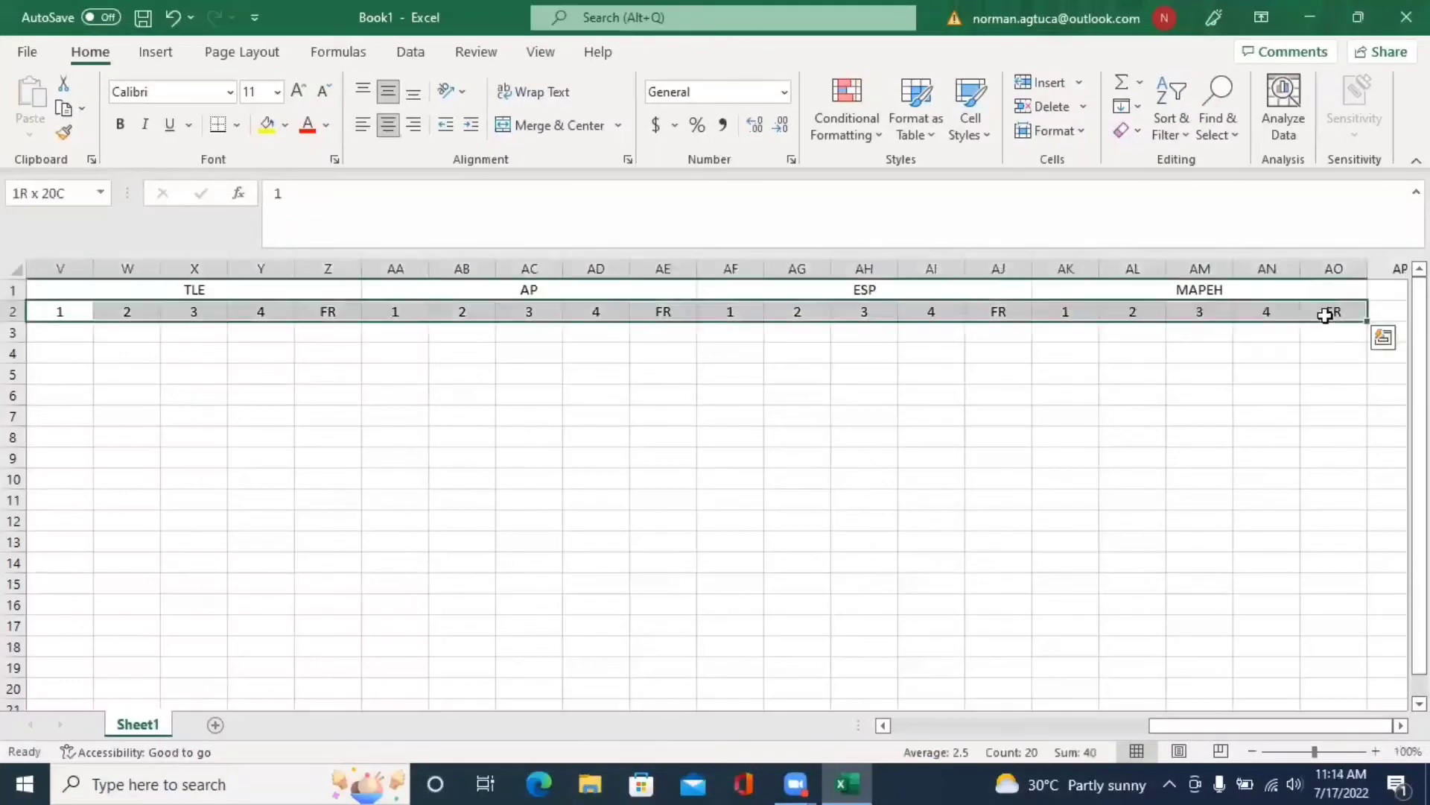
pyautogui.click(1075, 132)
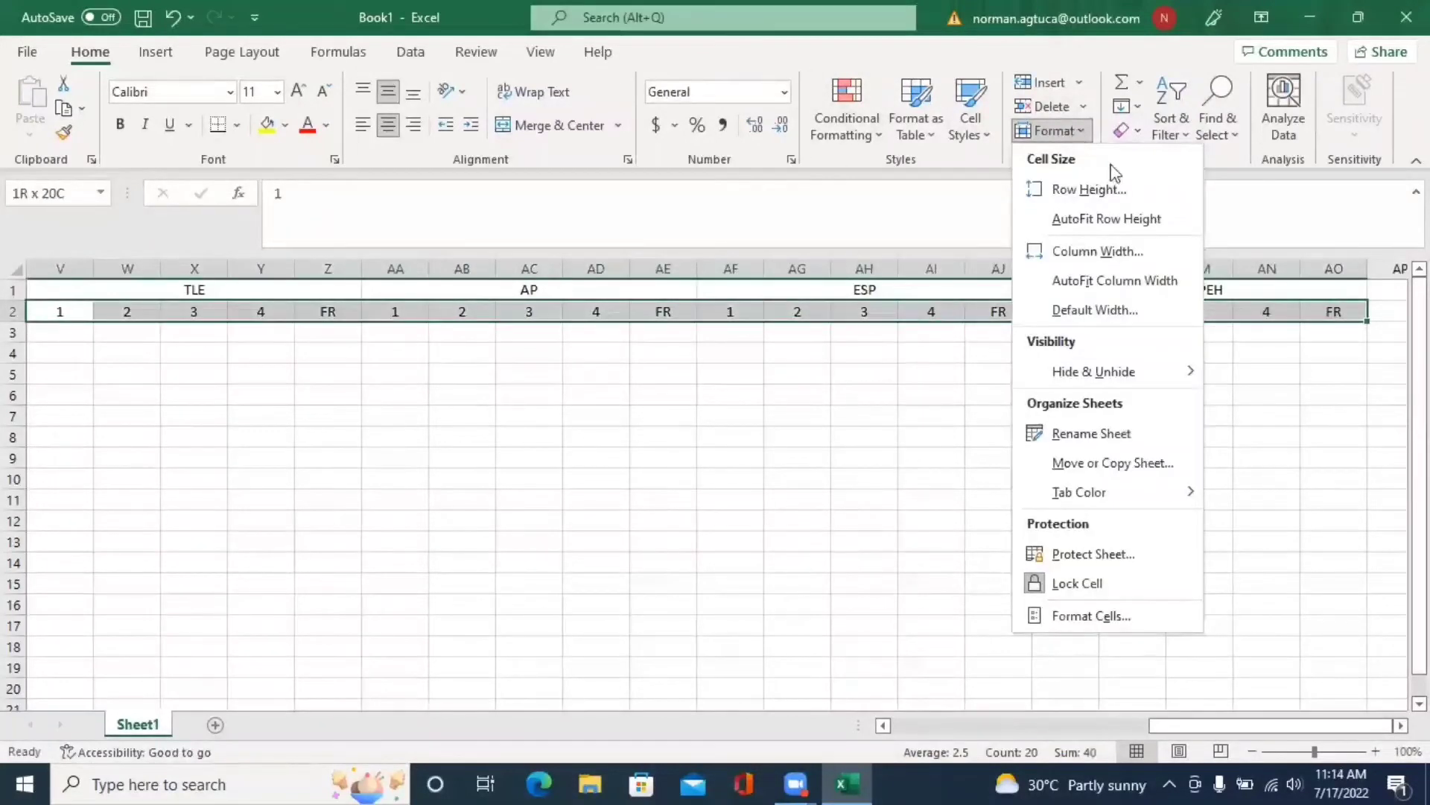
pyautogui.click(1142, 253)
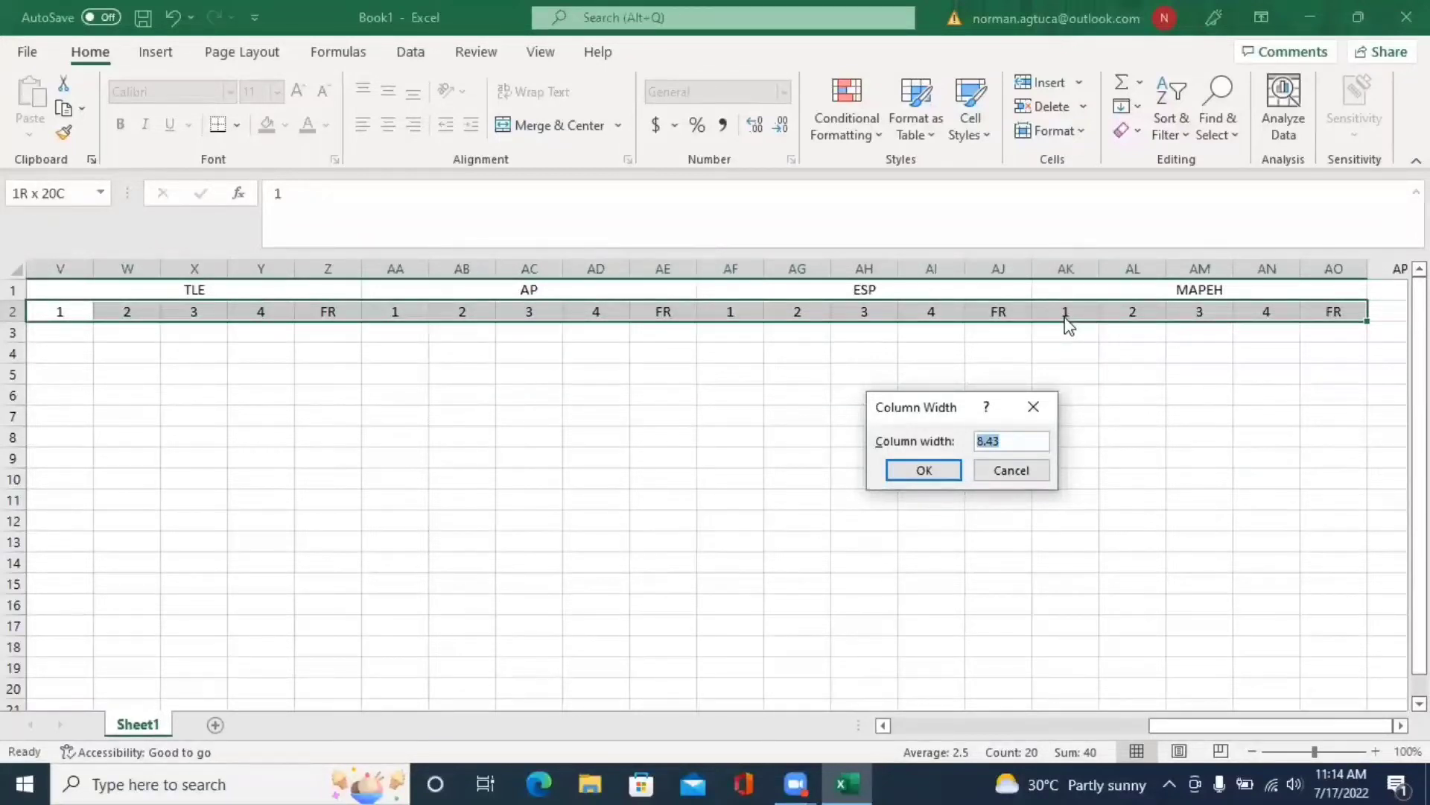
pyautogui.write('5')
pyautogui.press('Return')
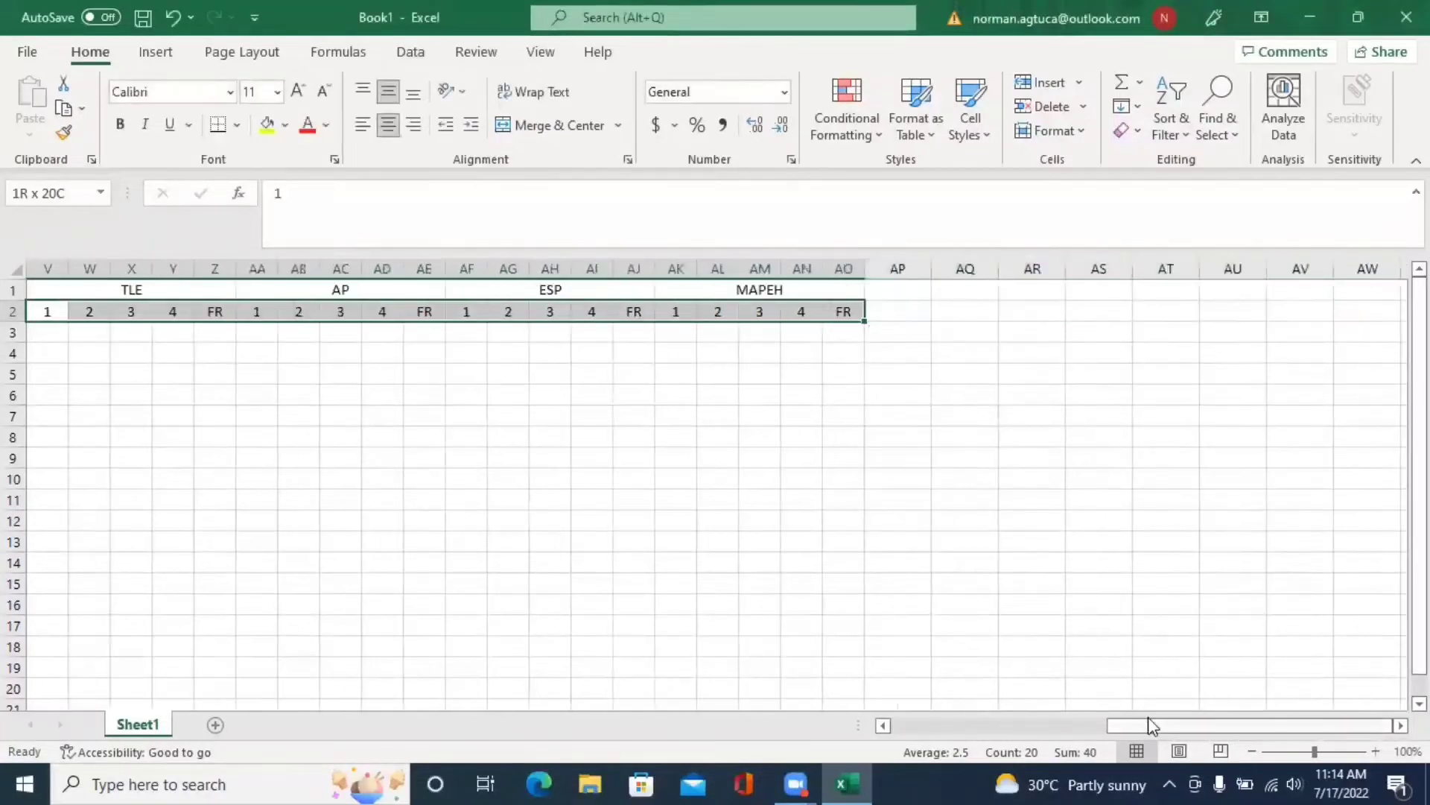
pyautogui.click(1116, 724)
pyautogui.moveTo(1116, 724); pyautogui.dragTo(887, 726)
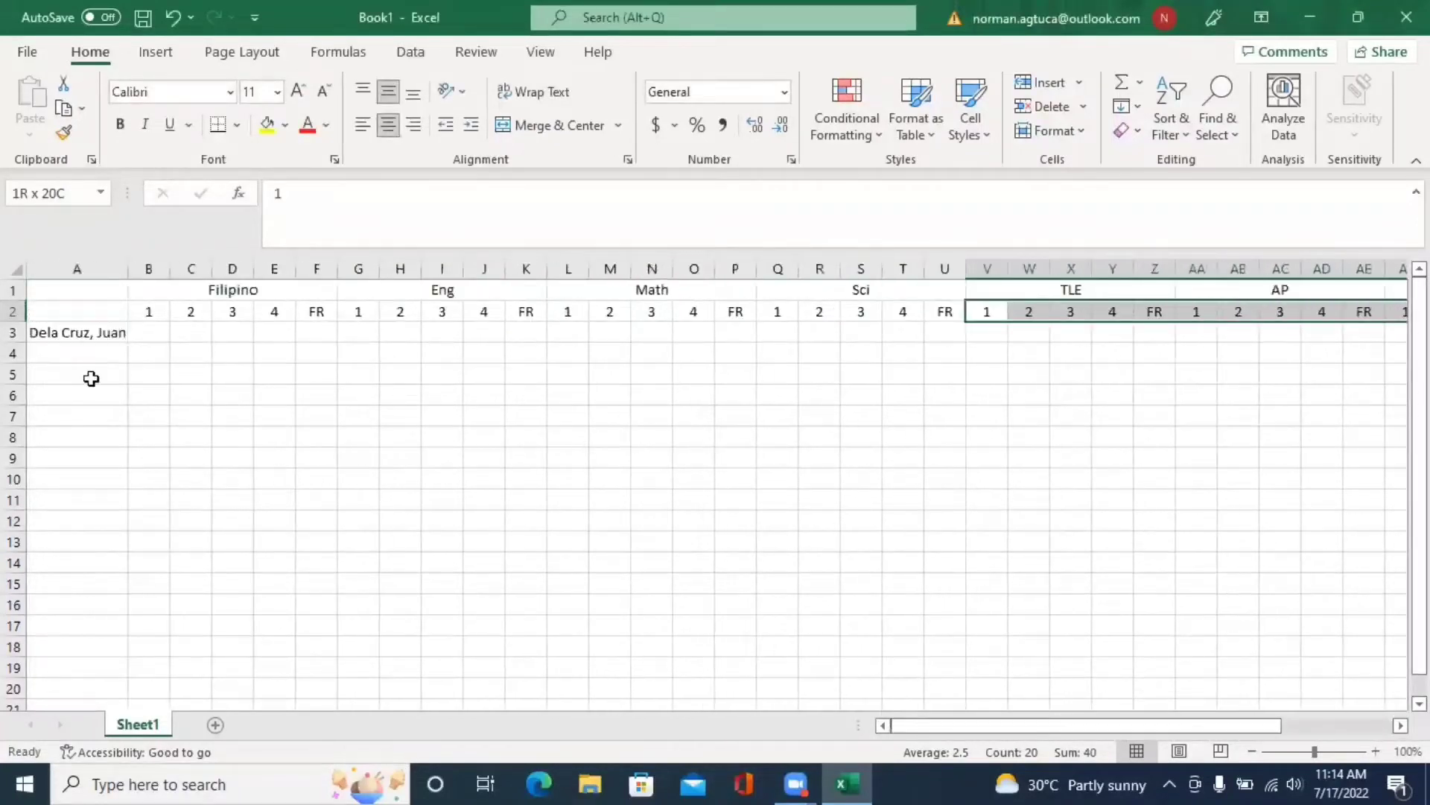
# - Set all grade columns B through AO to width 4 and narrow column A further
pyautogui.moveTo(155, 313); pyautogui.dragTo(1229, 313)
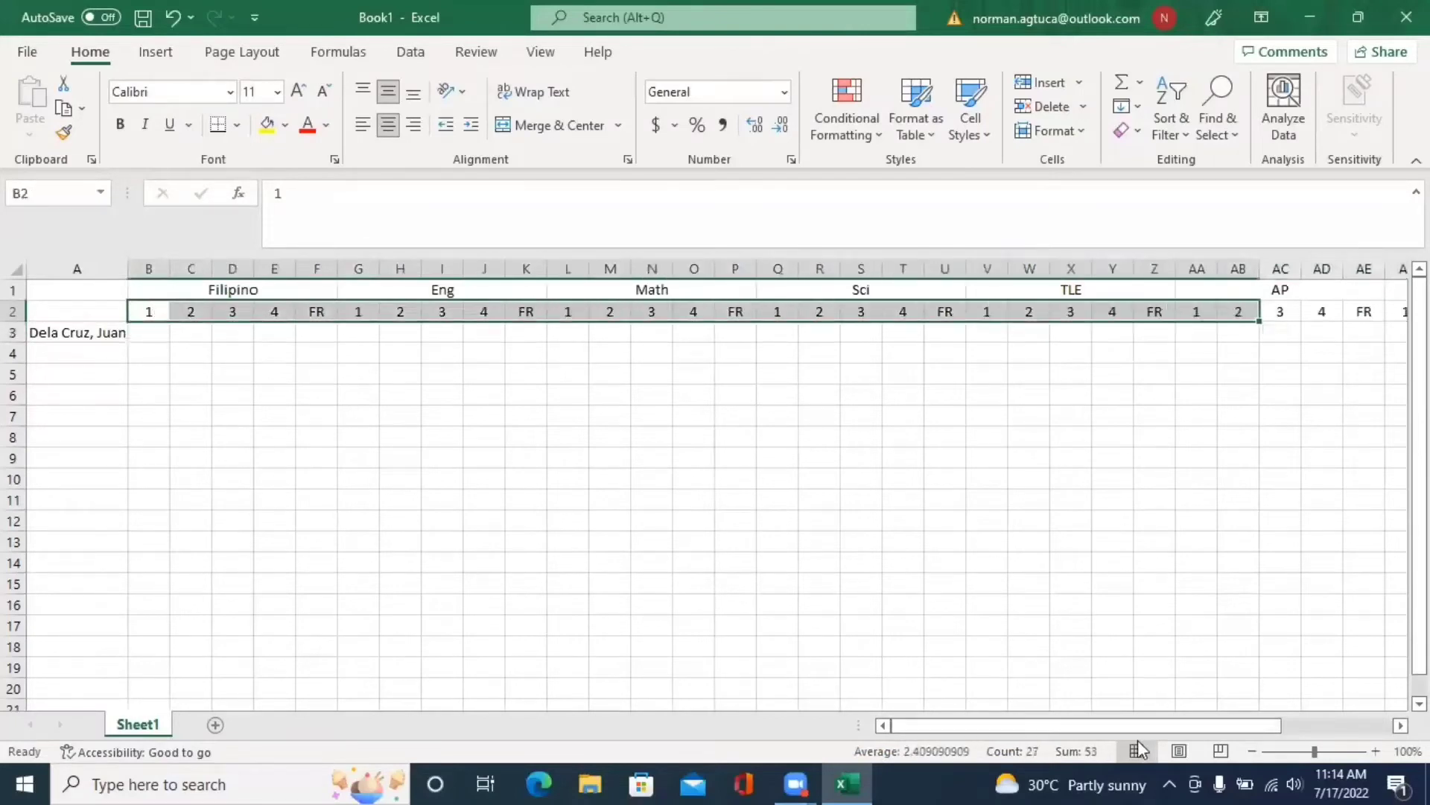
pyautogui.moveTo(1159, 726); pyautogui.dragTo(1364, 310)
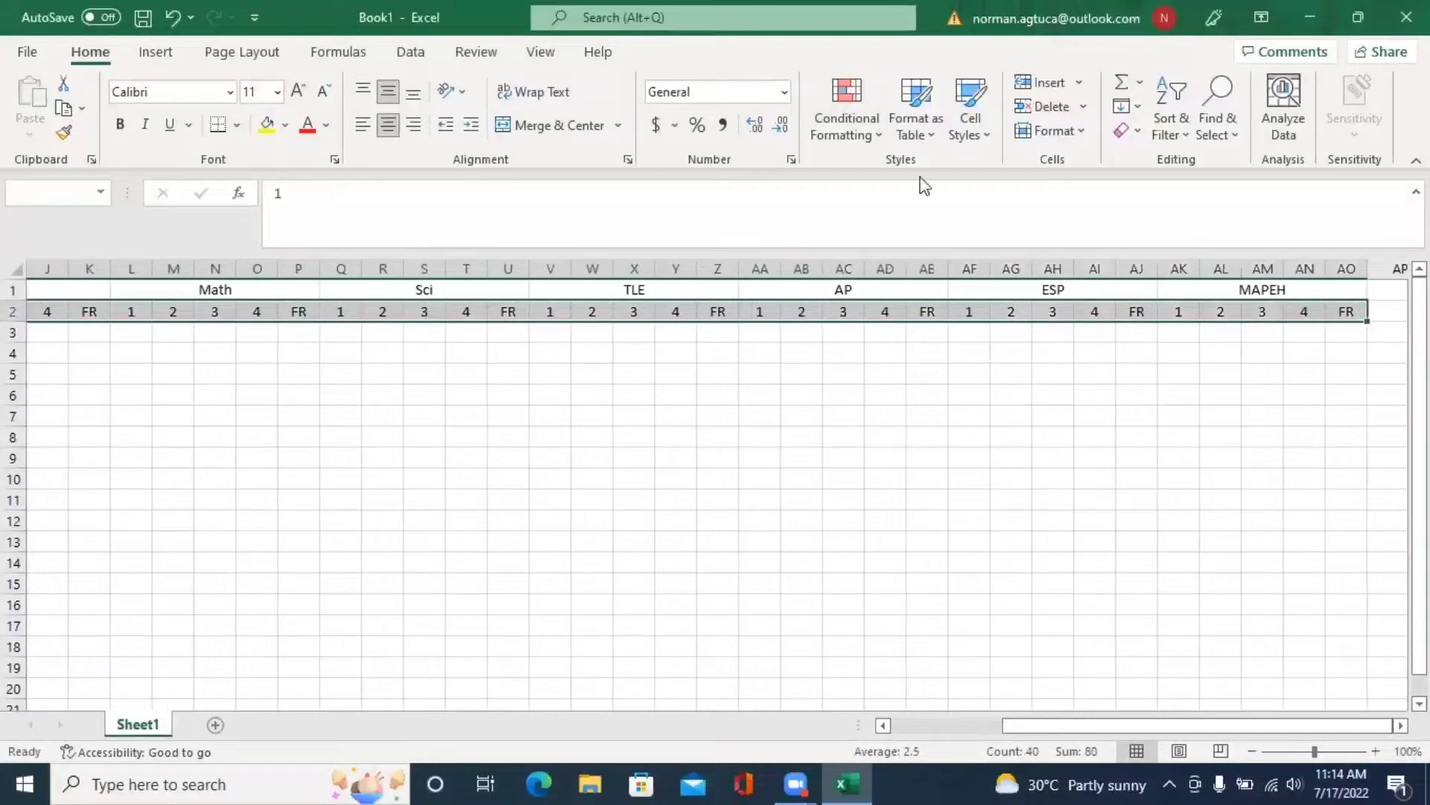
pyautogui.click(1047, 131)
pyautogui.click(1108, 191)
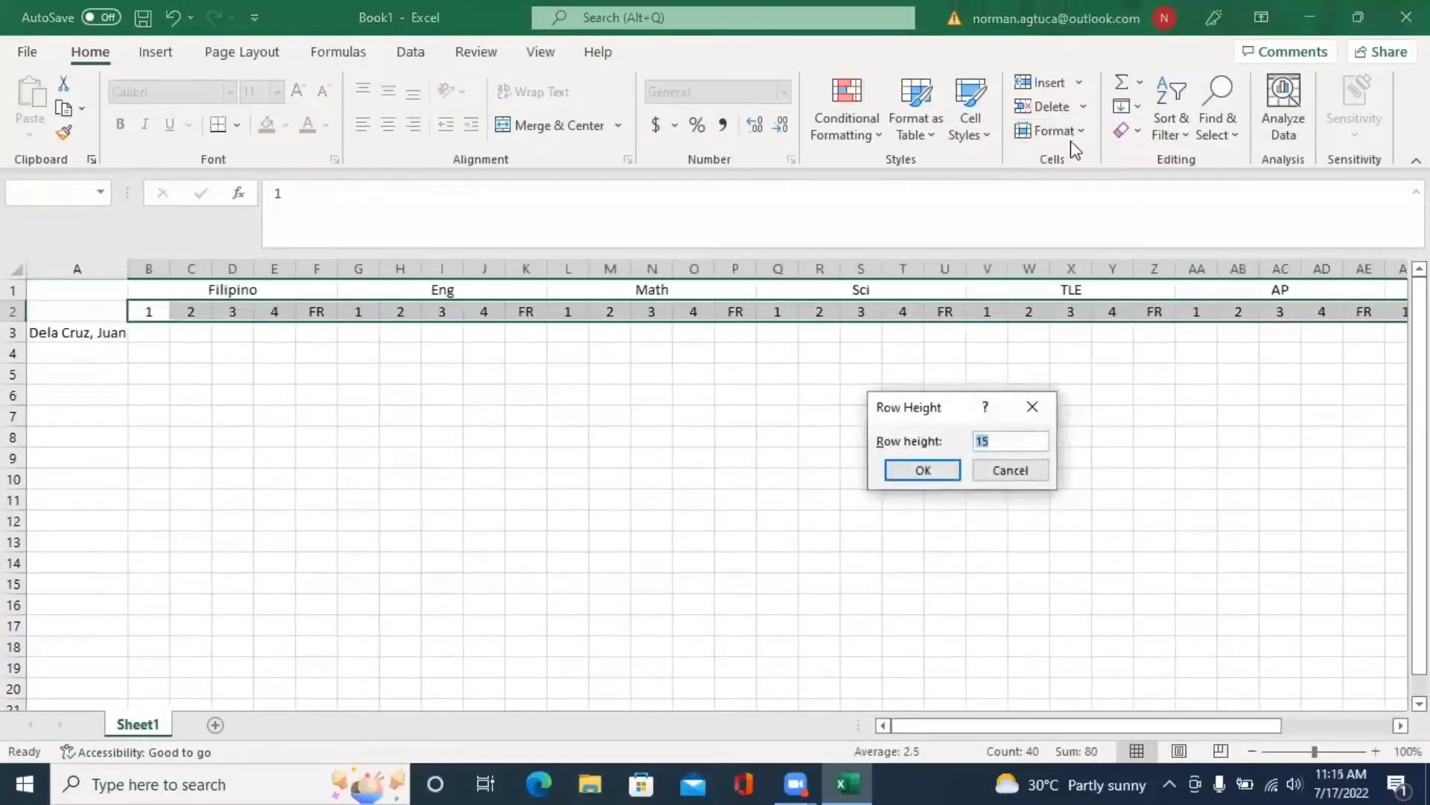
pyautogui.click(1032, 407)
pyautogui.click(1052, 130)
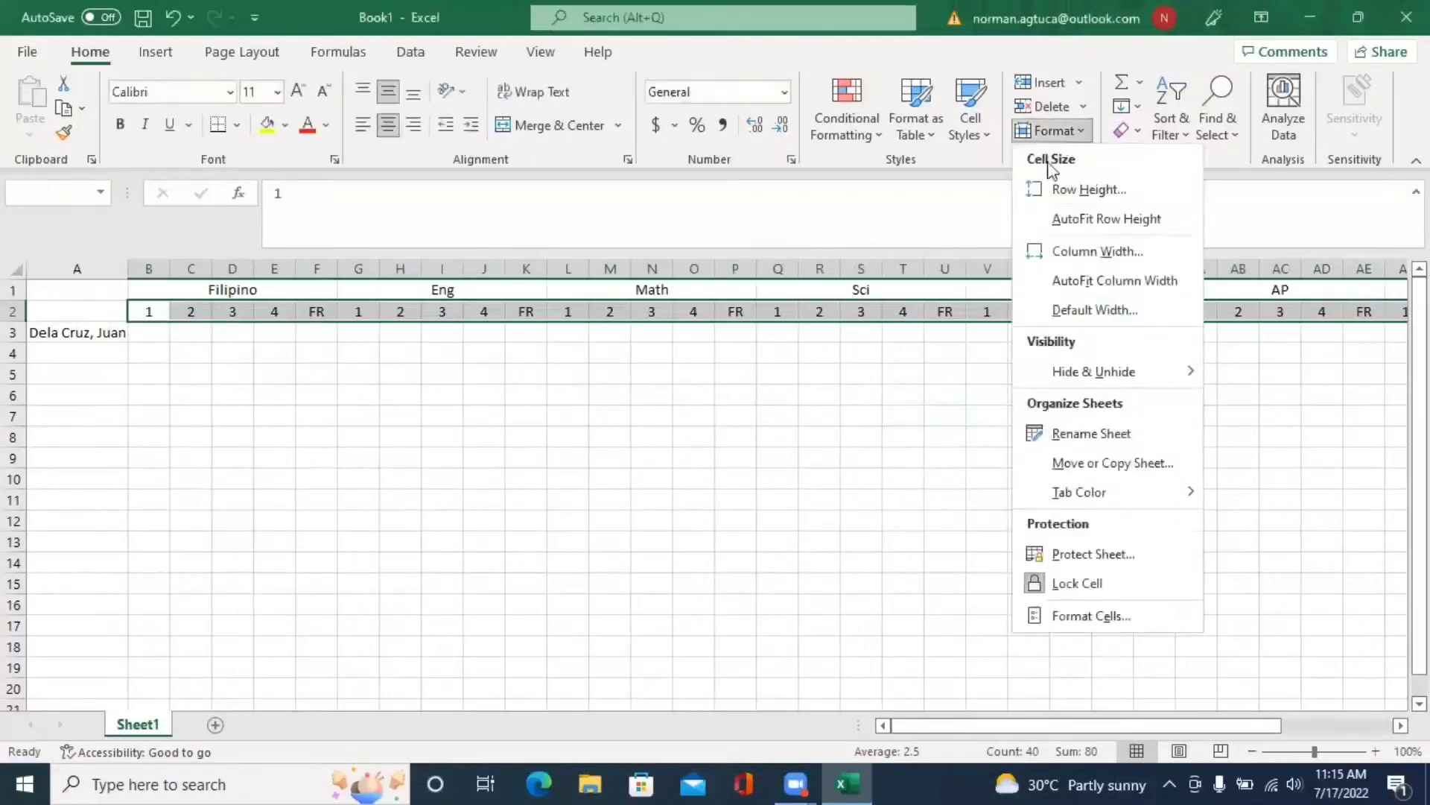
pyautogui.click(1113, 252)
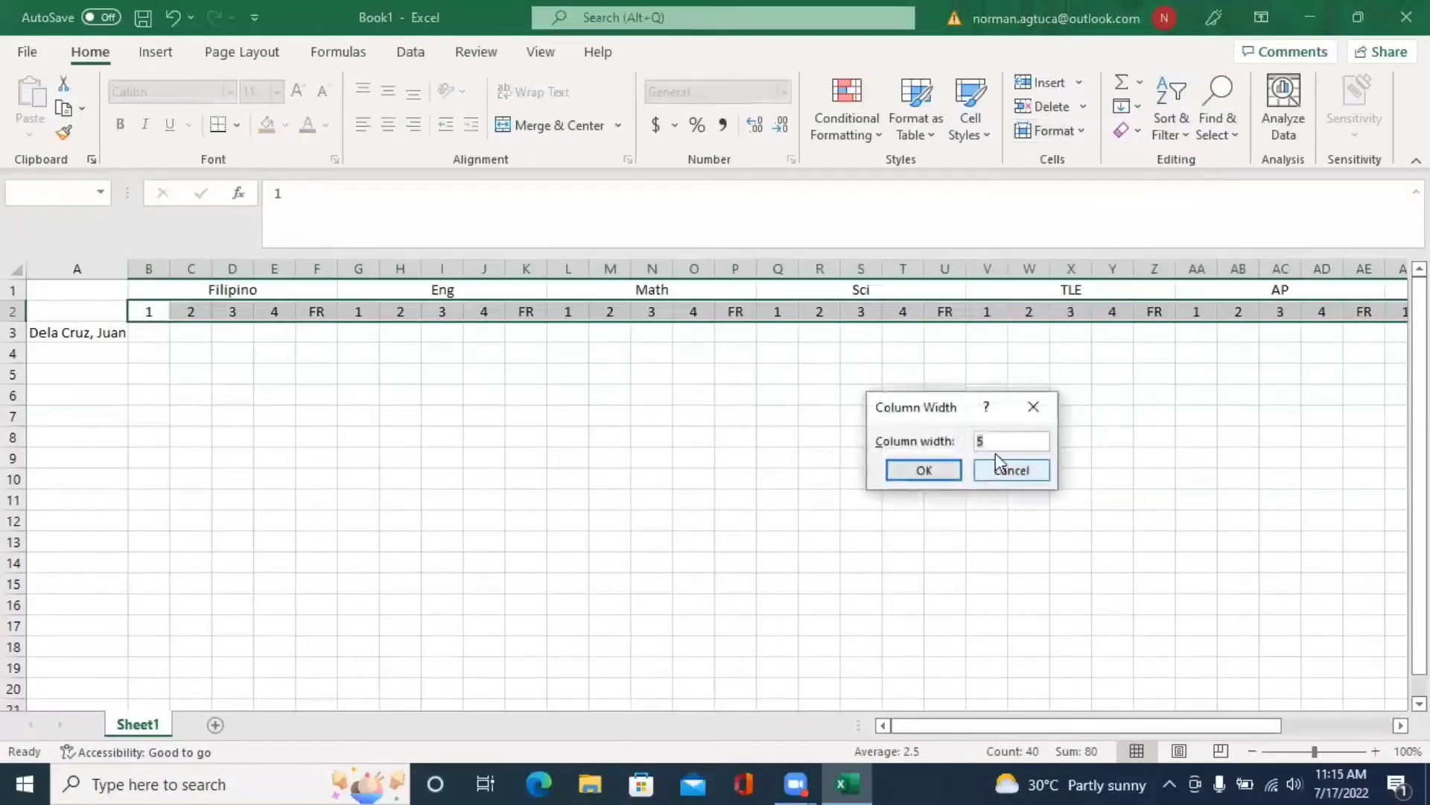
pyautogui.write('4')
pyautogui.click(922, 472)
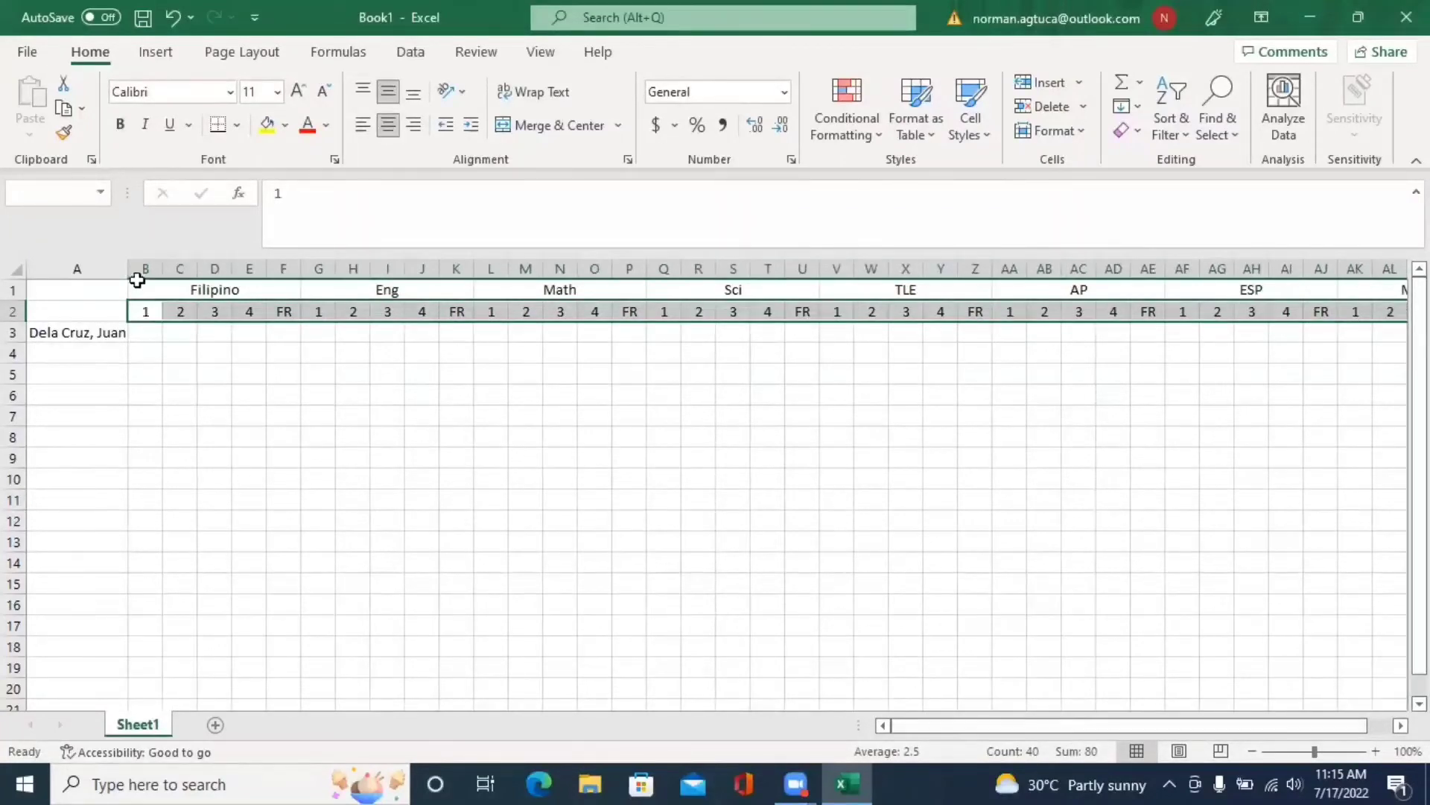
pyautogui.moveTo(127, 273); pyautogui.dragTo(98, 274)
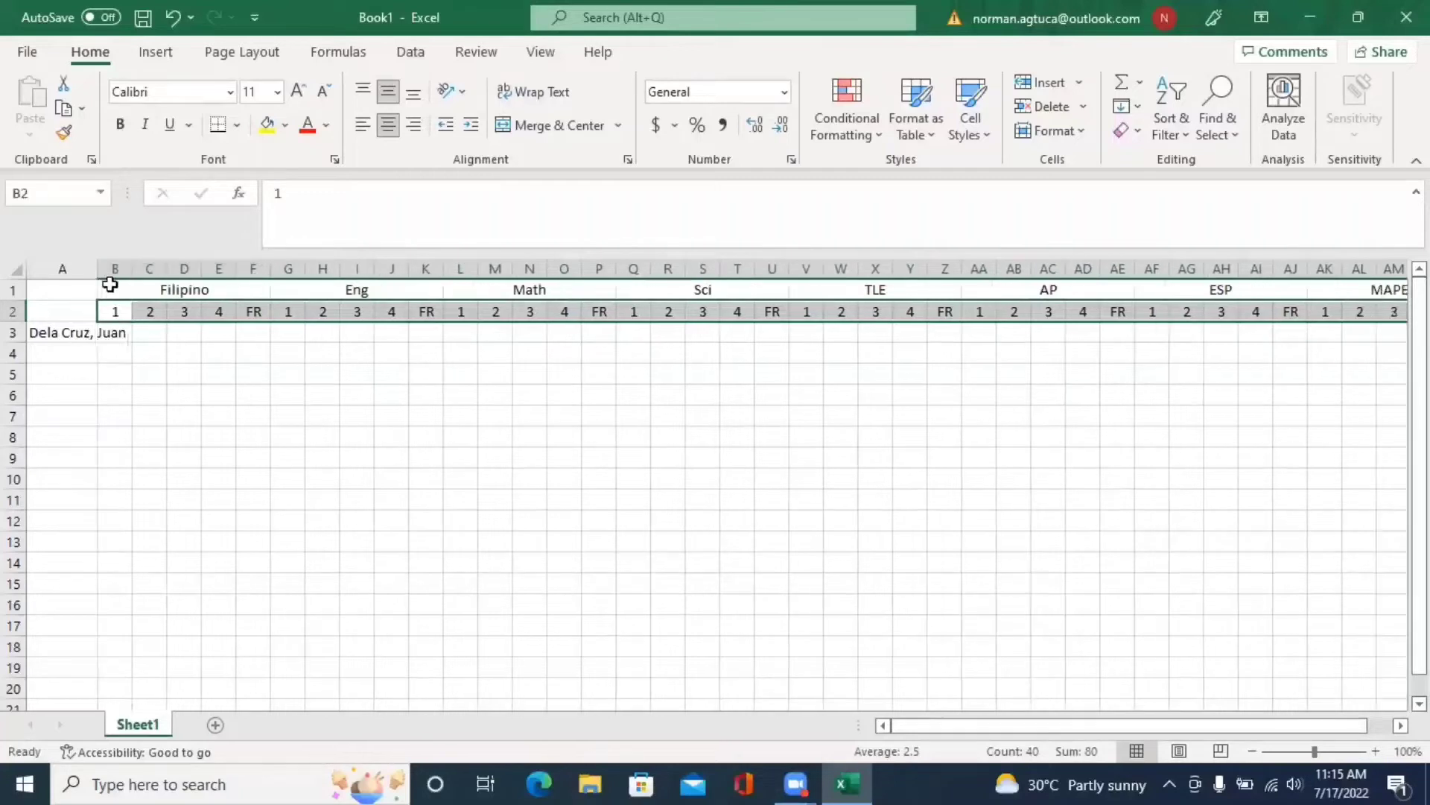
pyautogui.click(460, 415)
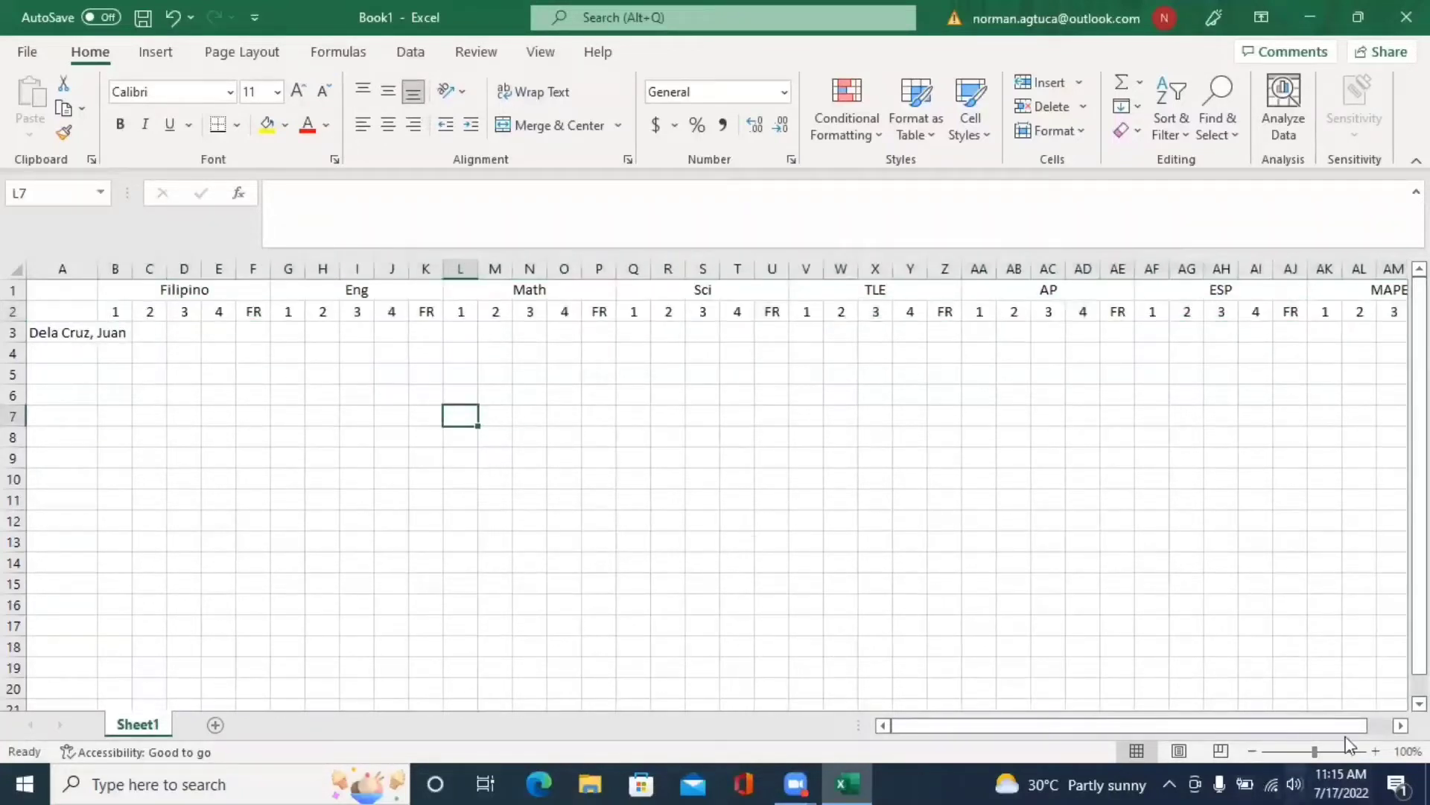
# - Zoom out to fit all subjects and bold the headings and quarter labels in rows 1–2
pyautogui.click(1252, 751)
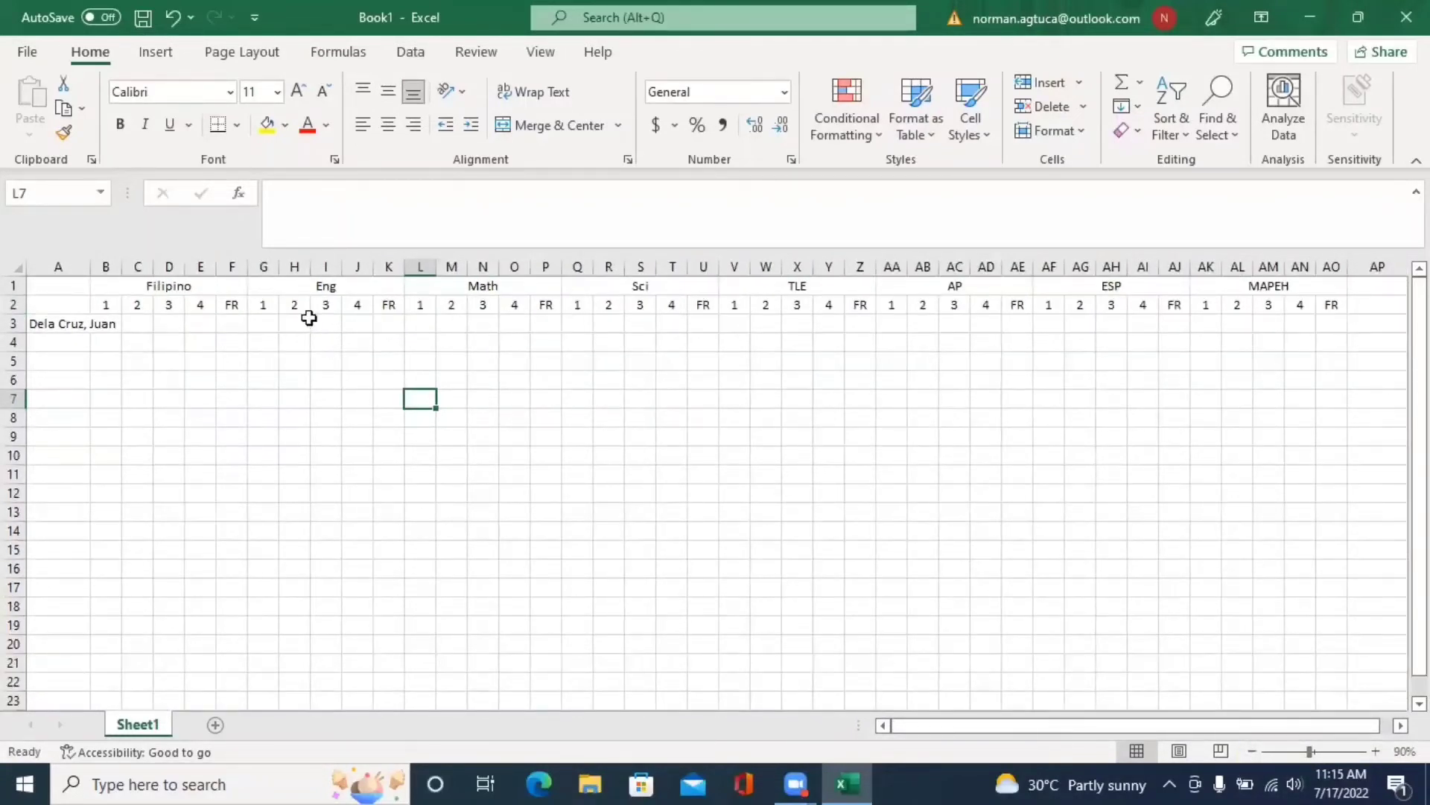
pyautogui.moveTo(168, 287); pyautogui.dragTo(1330, 304)
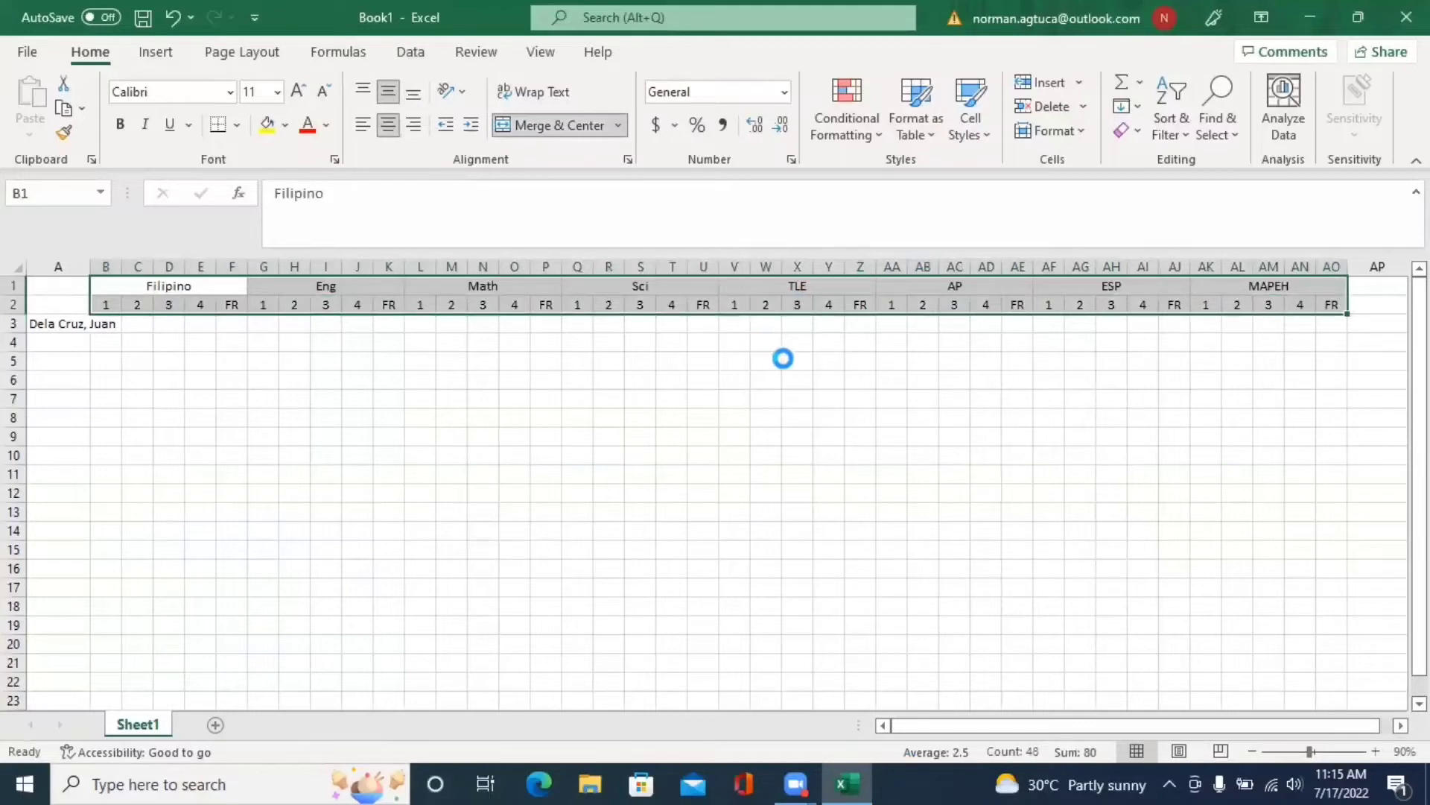
pyautogui.hotkey('ctrl', 'b')
pyautogui.click(107, 303)
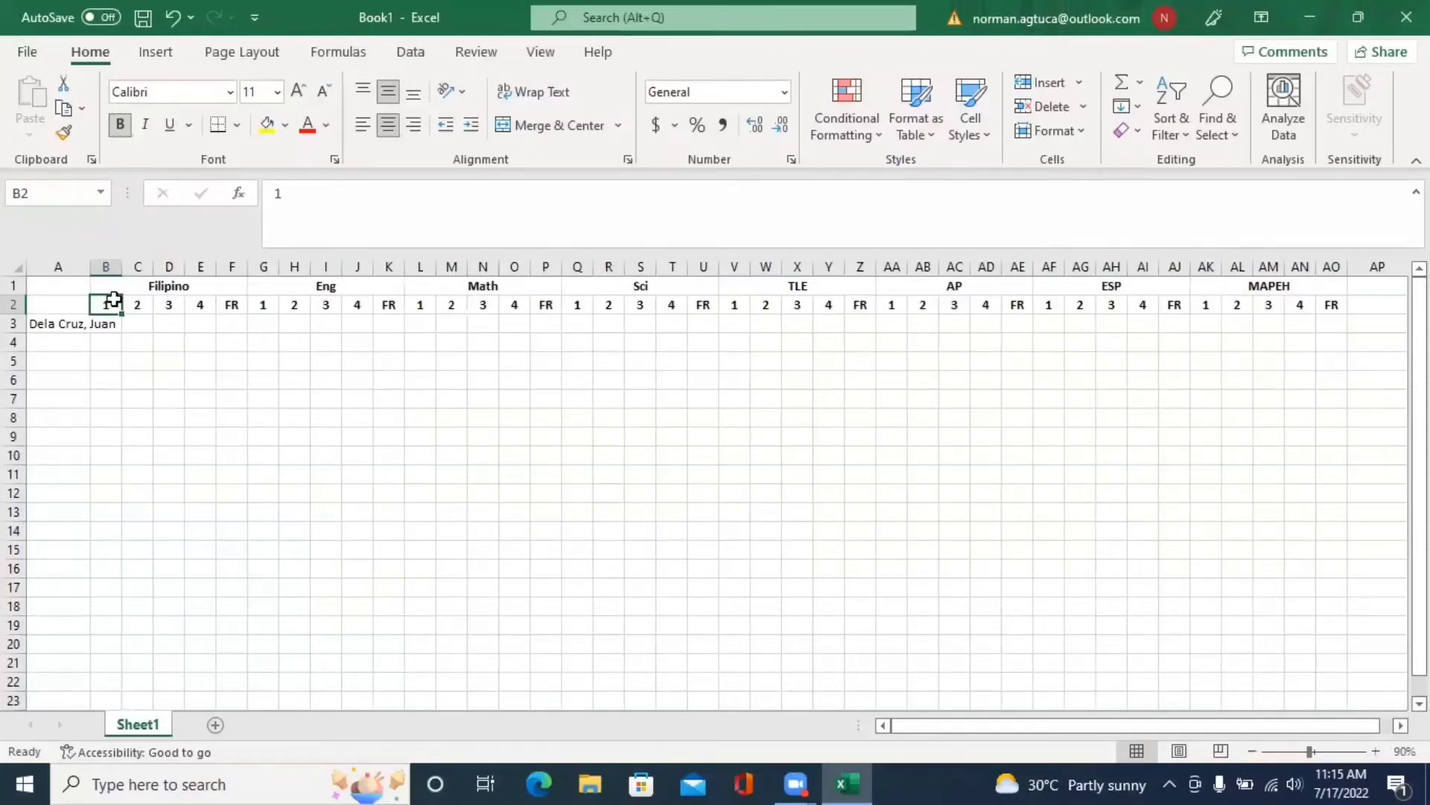
pyautogui.moveTo(111, 302); pyautogui.dragTo(1341, 297)
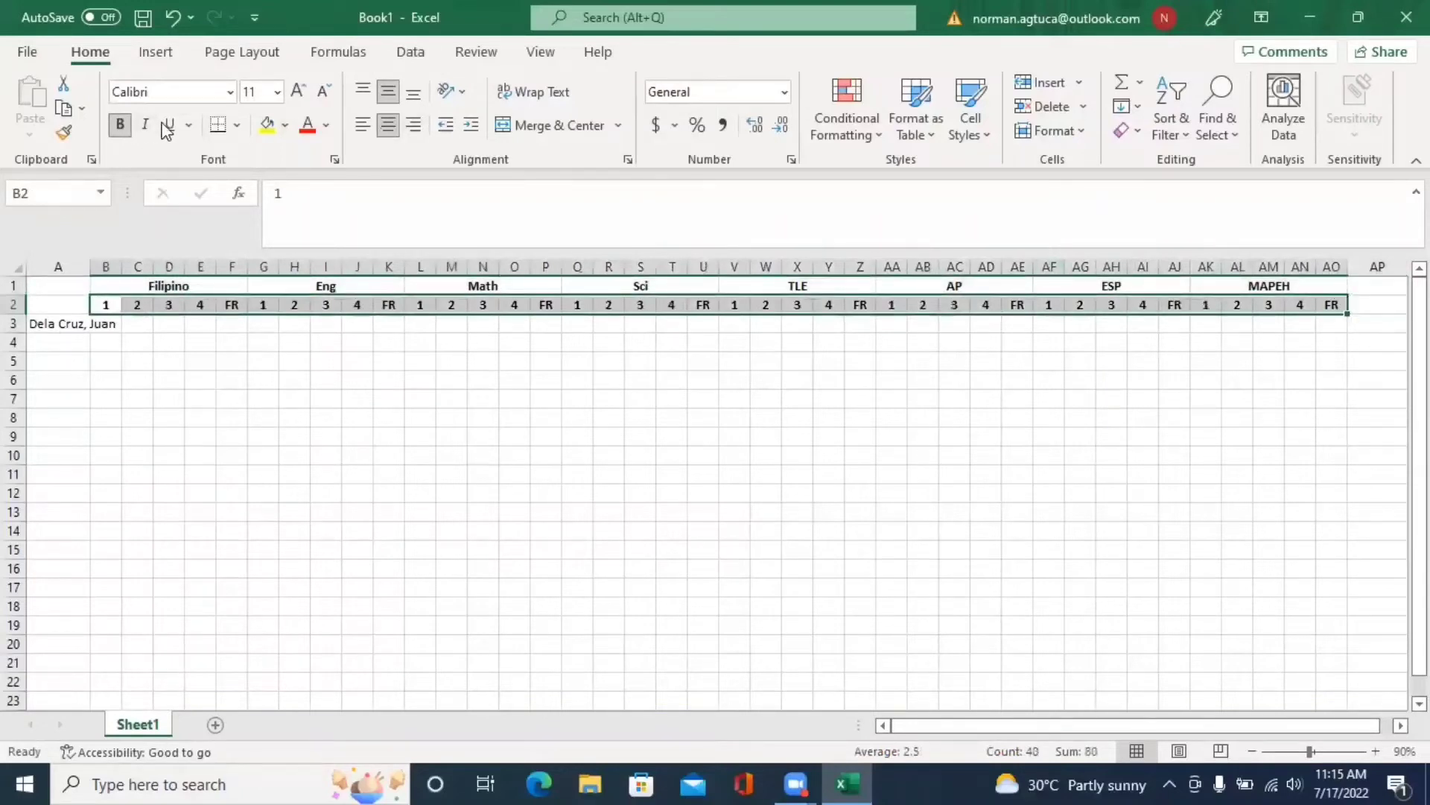
pyautogui.click(285, 126)
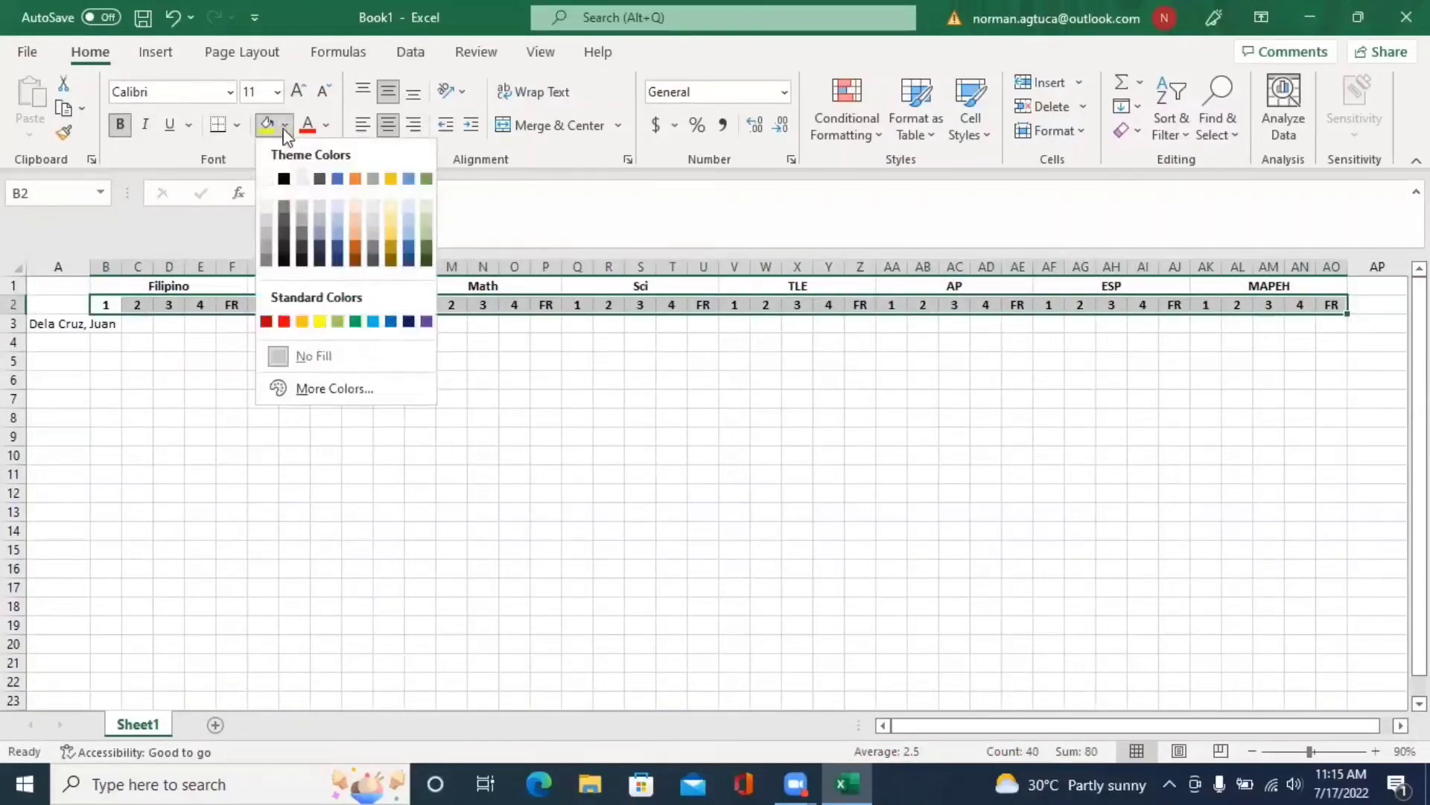
# - Shade the quarter-label row light grey and fill the Filipino header red
pyautogui.click(267, 217)
pyautogui.click(361, 381)
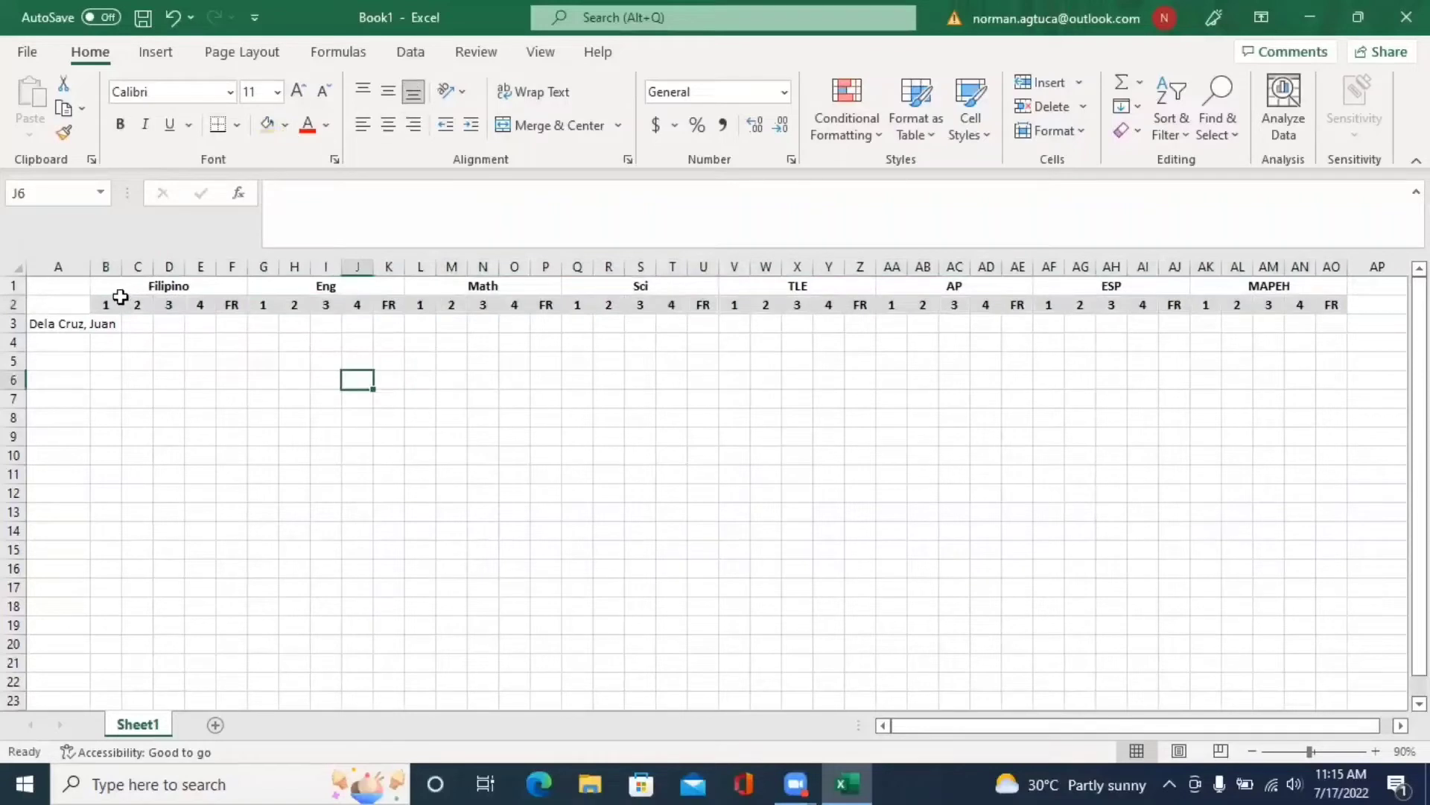
pyautogui.click(159, 285)
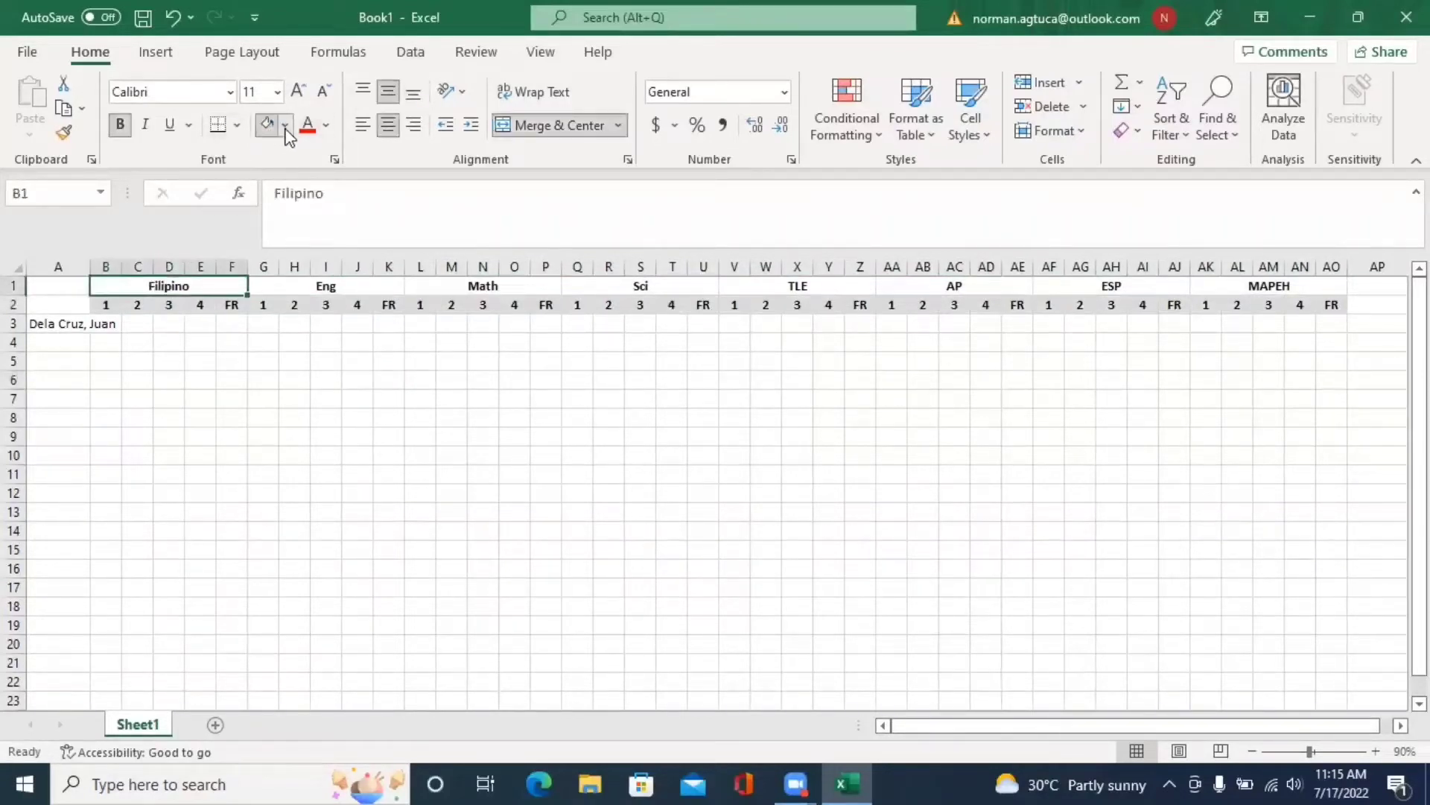
pyautogui.click(285, 128)
pyautogui.click(282, 320)
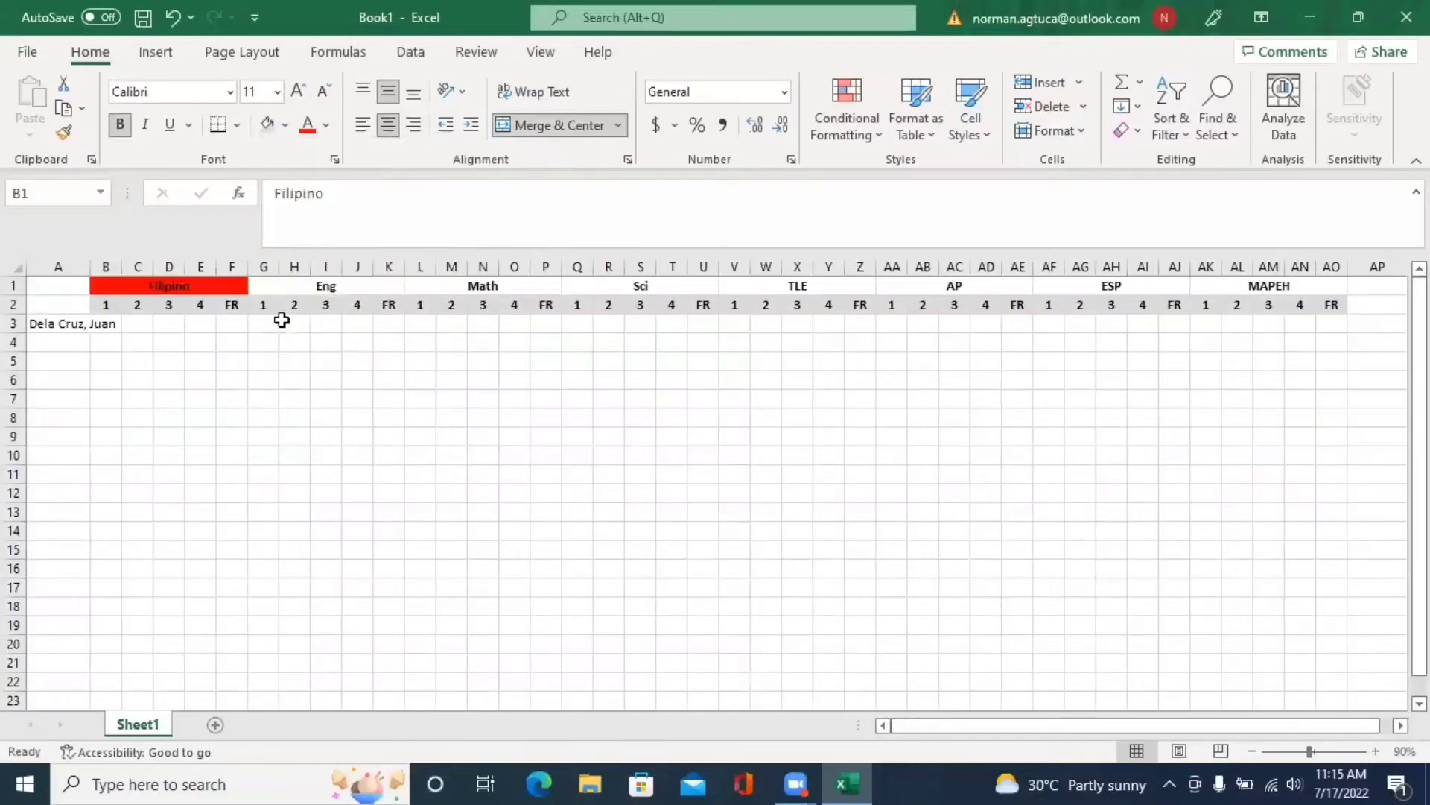
# - Fill the Eng header orange, Math yellow and Sci green
pyautogui.click(314, 286)
pyautogui.click(285, 125)
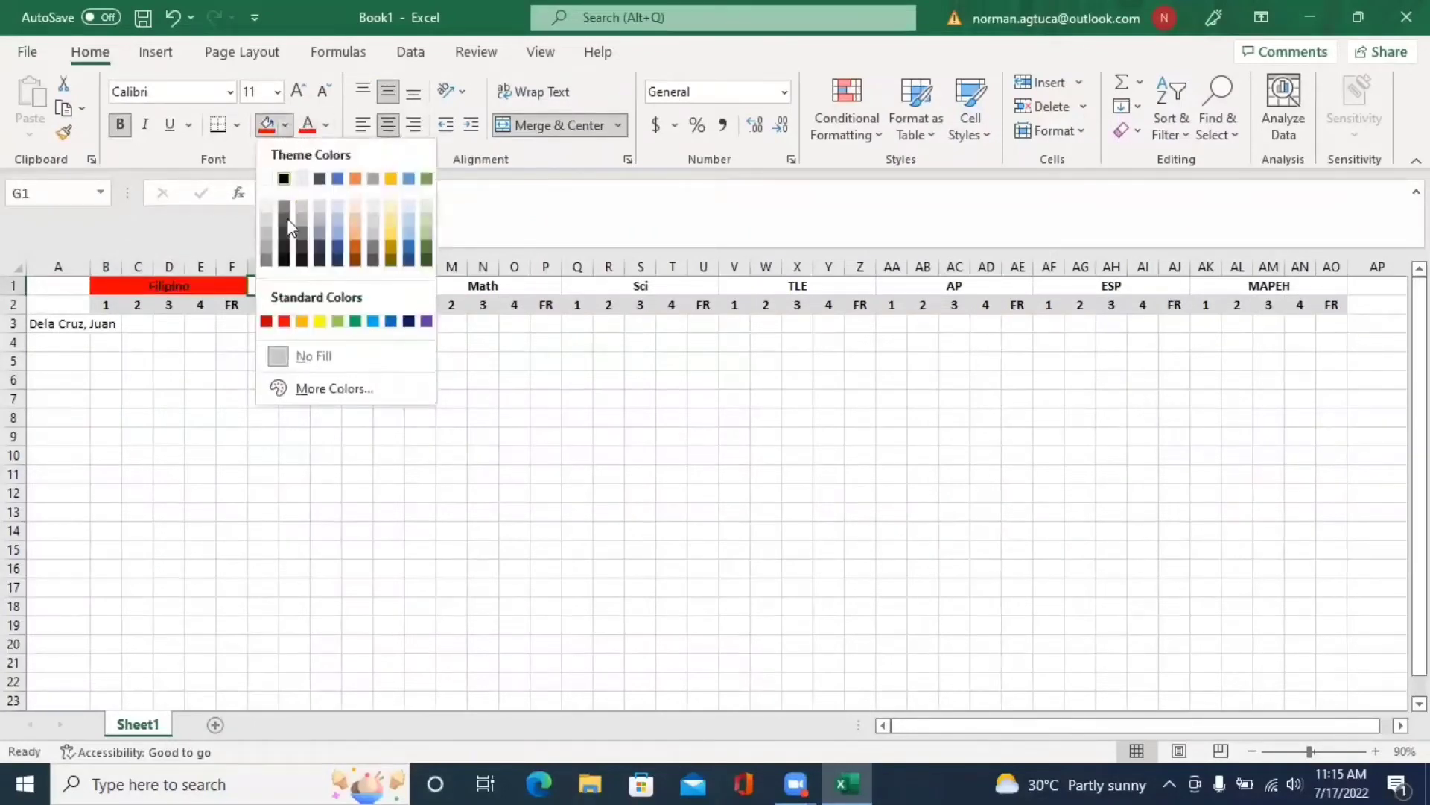
pyautogui.click(356, 179)
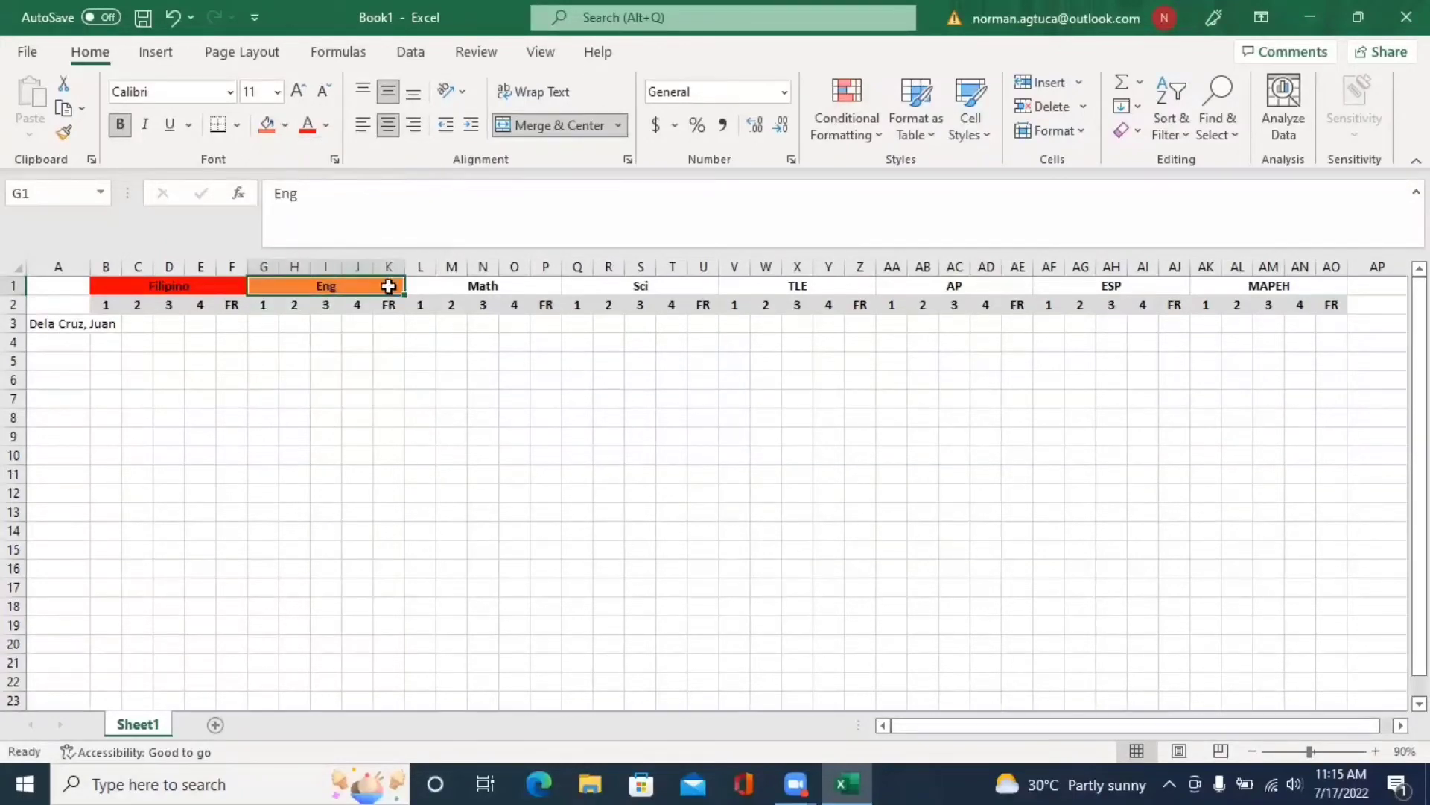
pyautogui.click(499, 278)
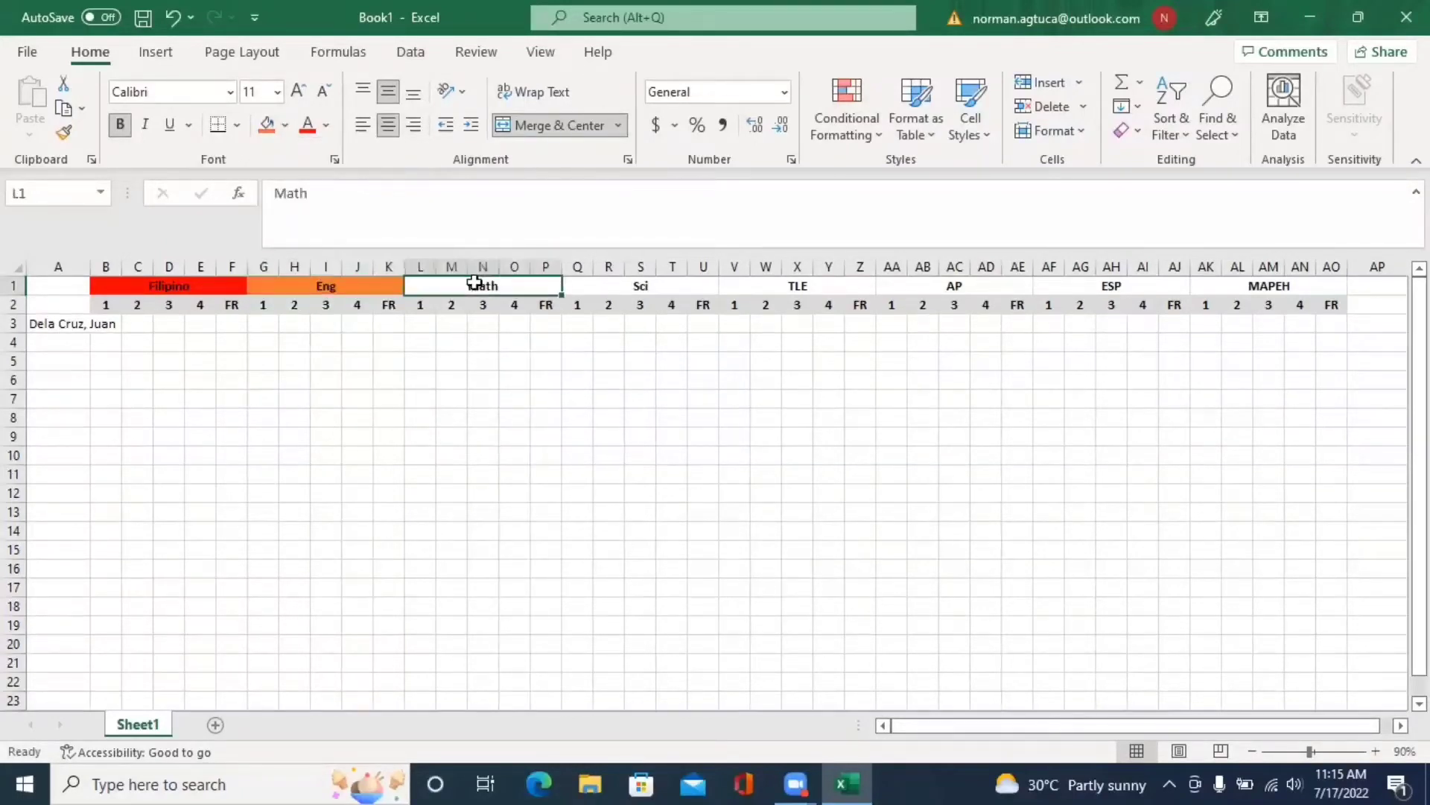
pyautogui.click(286, 126)
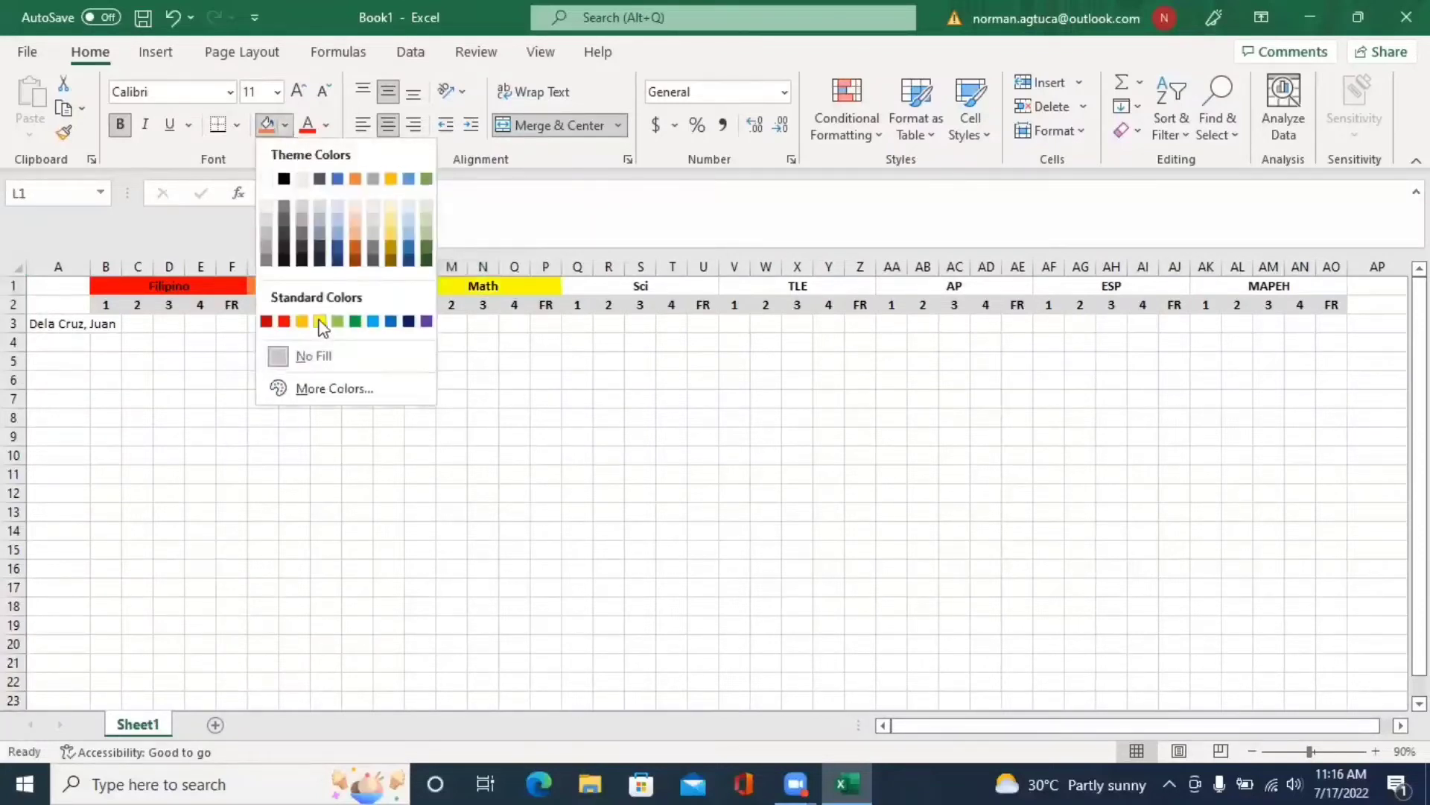
pyautogui.click(320, 322)
pyautogui.click(630, 283)
pyautogui.click(287, 127)
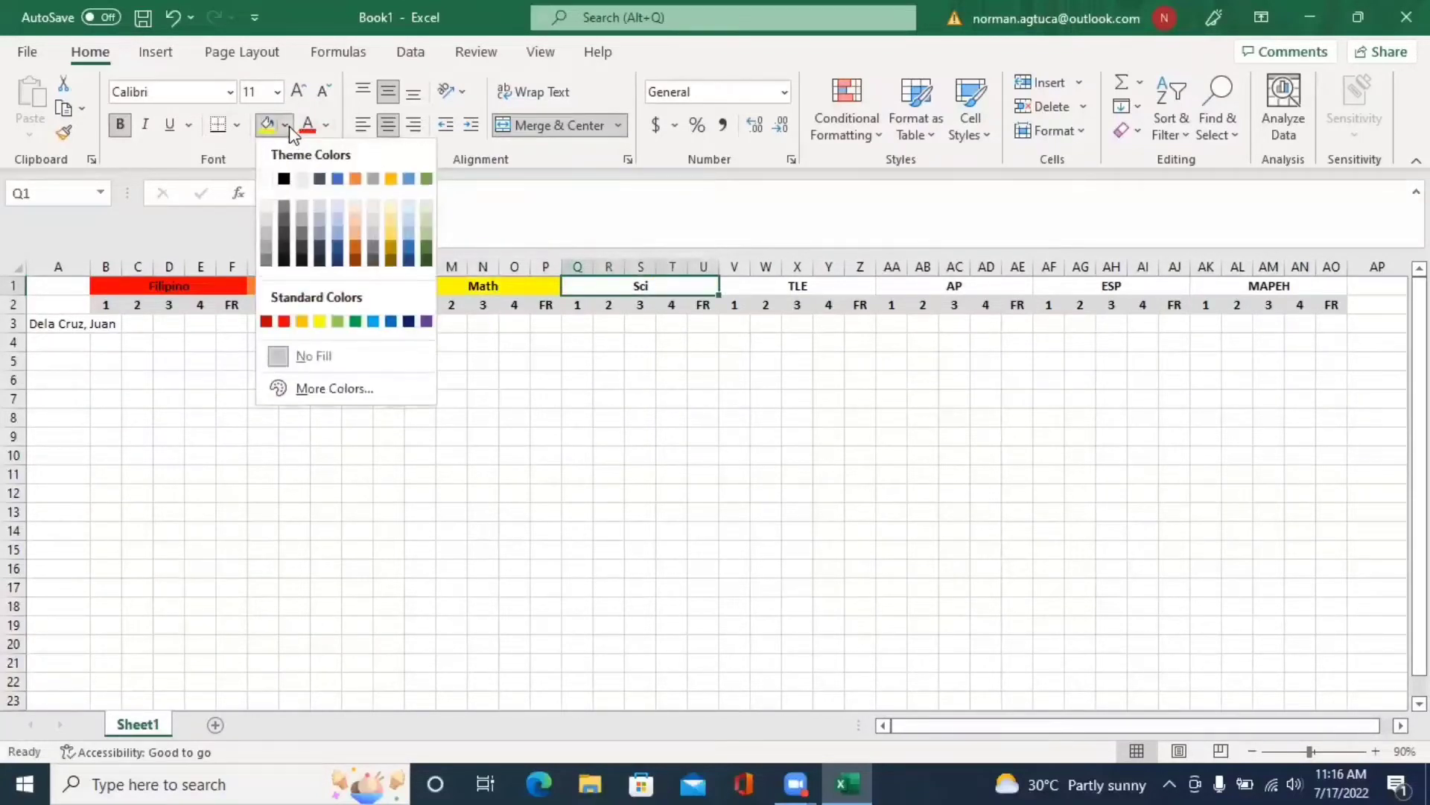
pyautogui.click(355, 321)
# - Fill the TLE header blue and the AP header purple
pyautogui.click(813, 287)
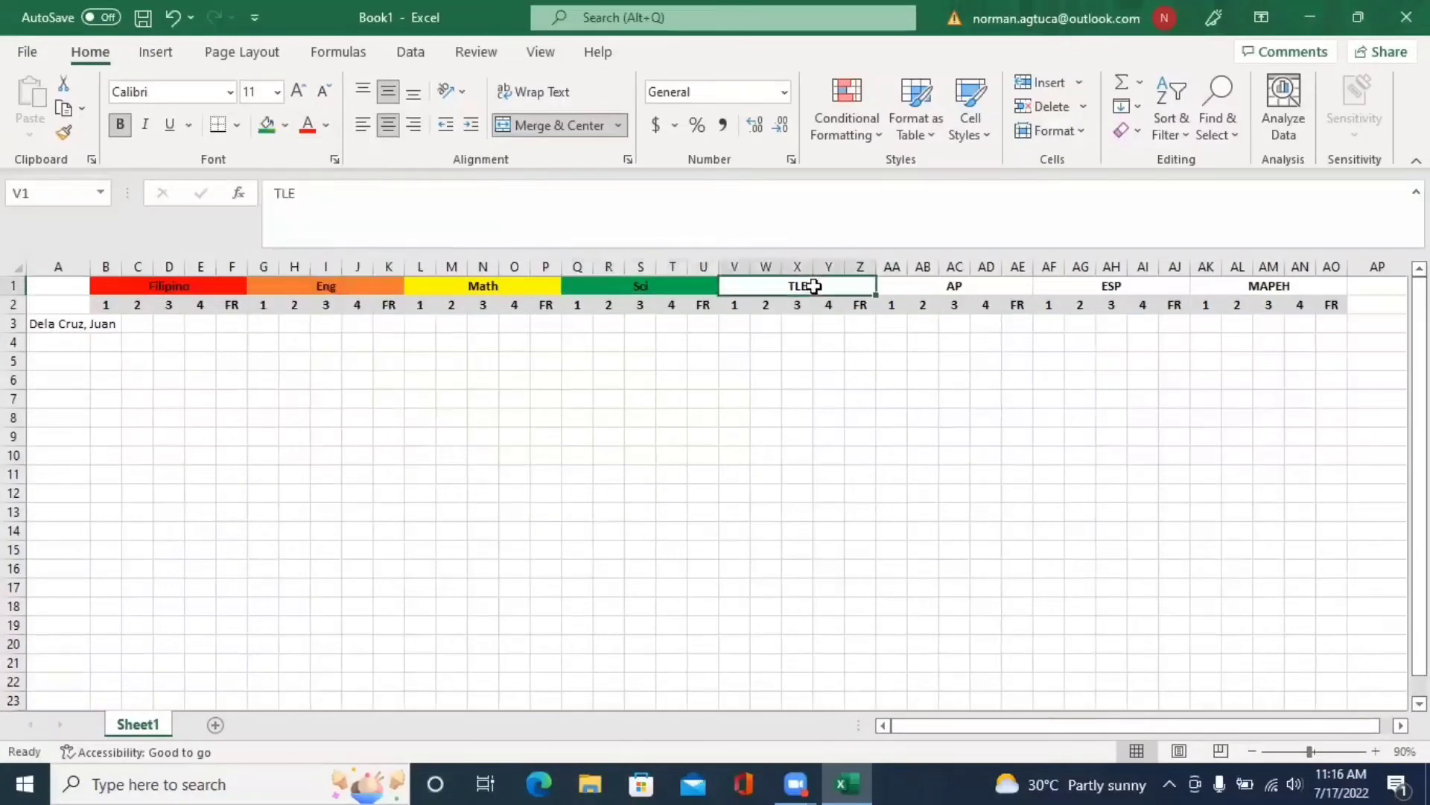
pyautogui.click(288, 127)
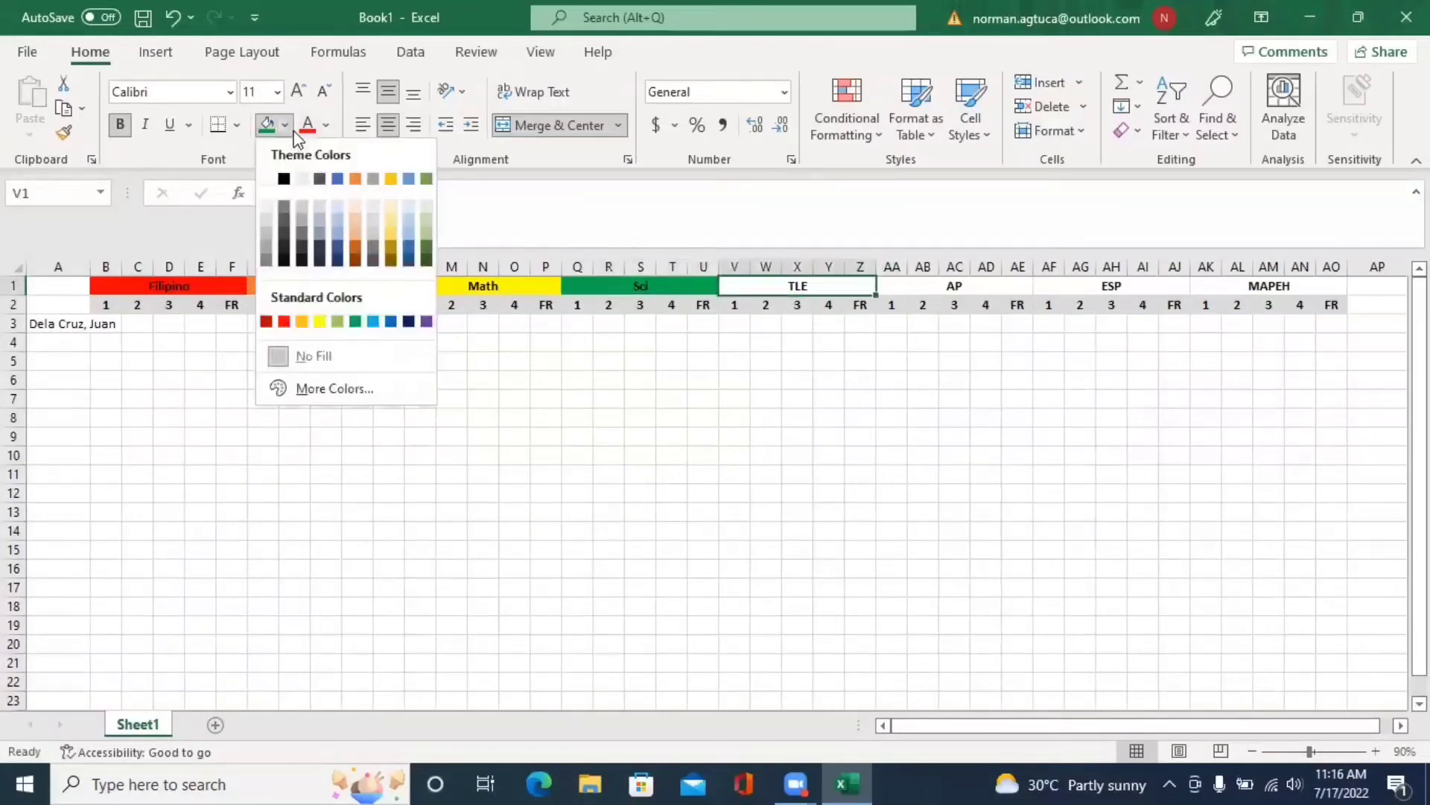
pyautogui.click(390, 321)
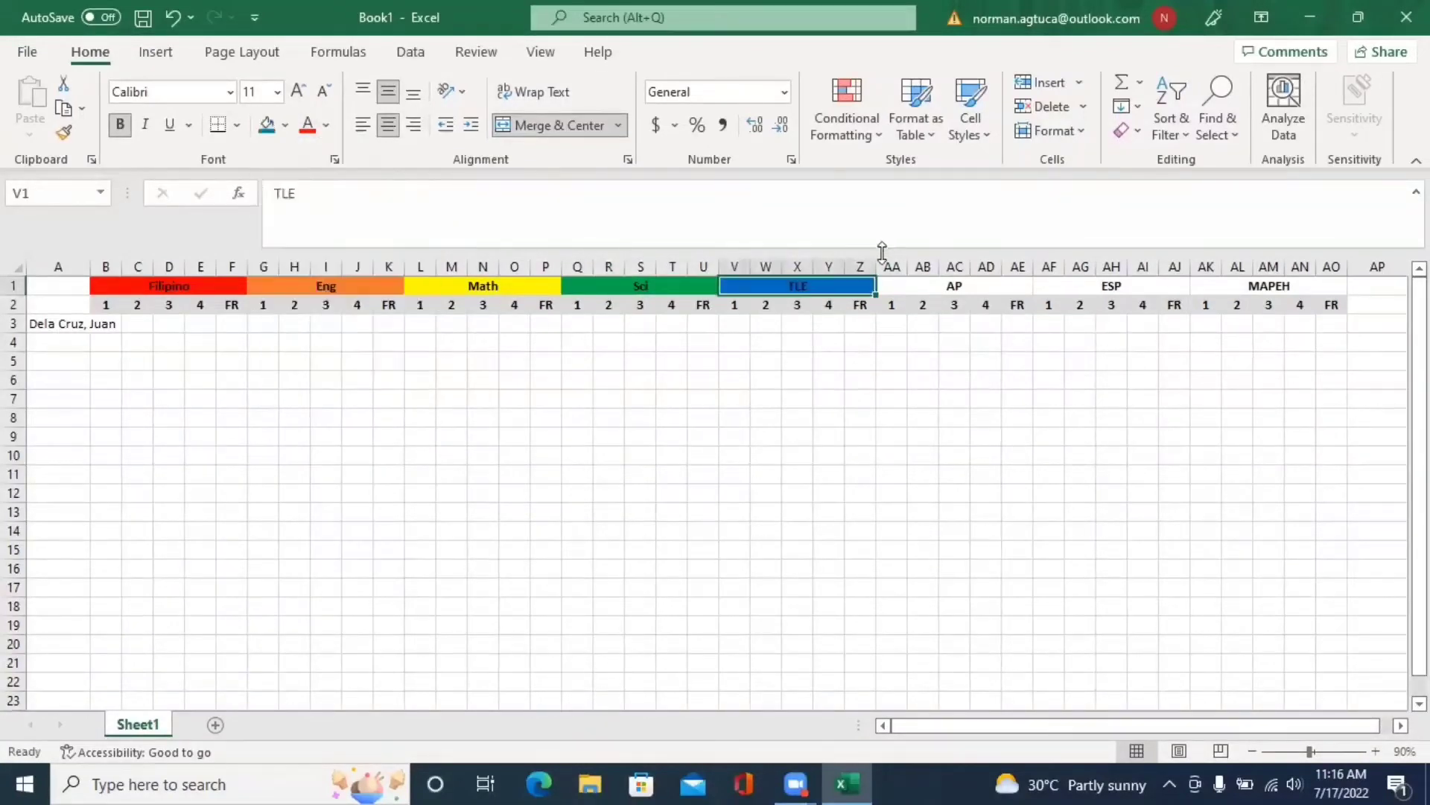
pyautogui.click(956, 286)
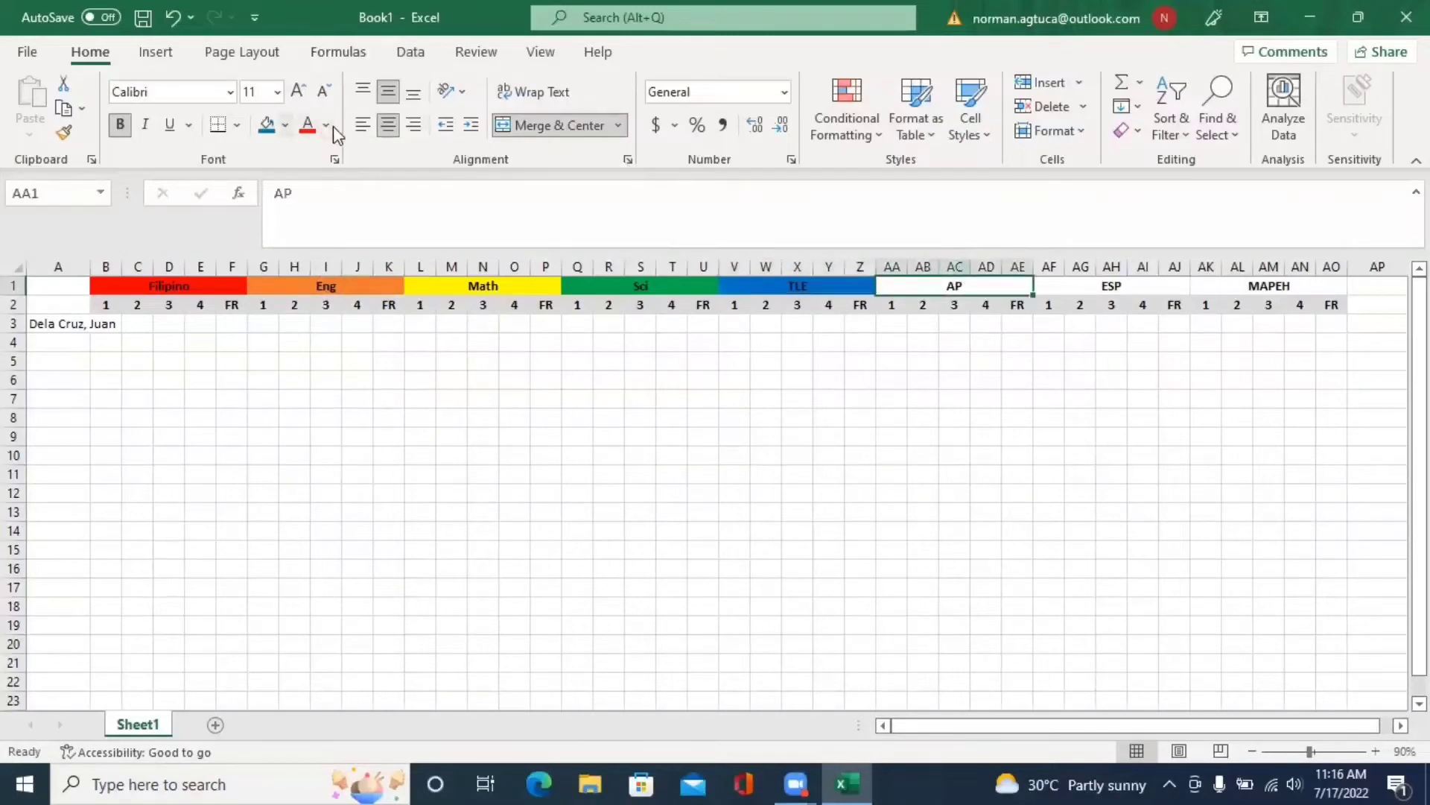
pyautogui.click(285, 126)
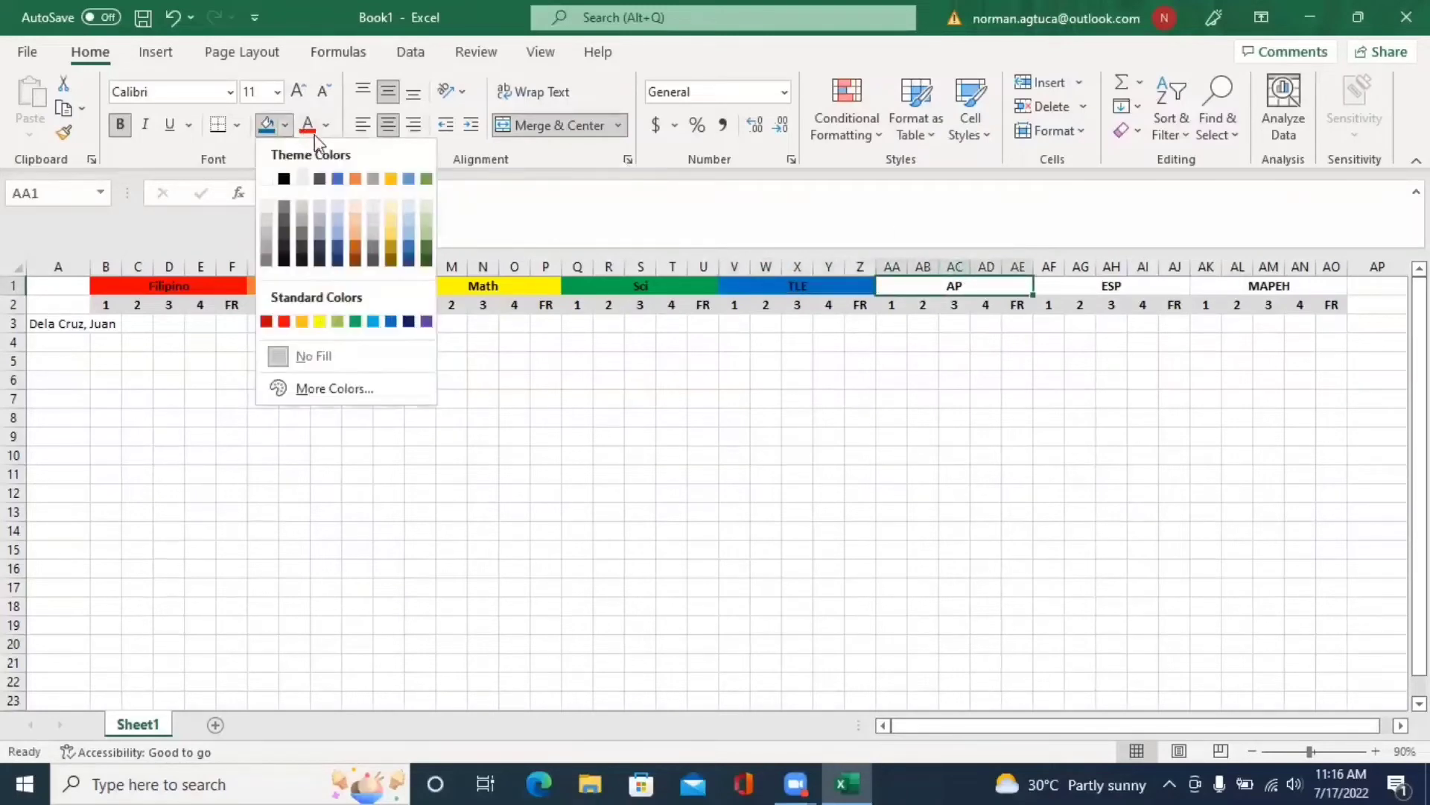
pyautogui.click(426, 321)
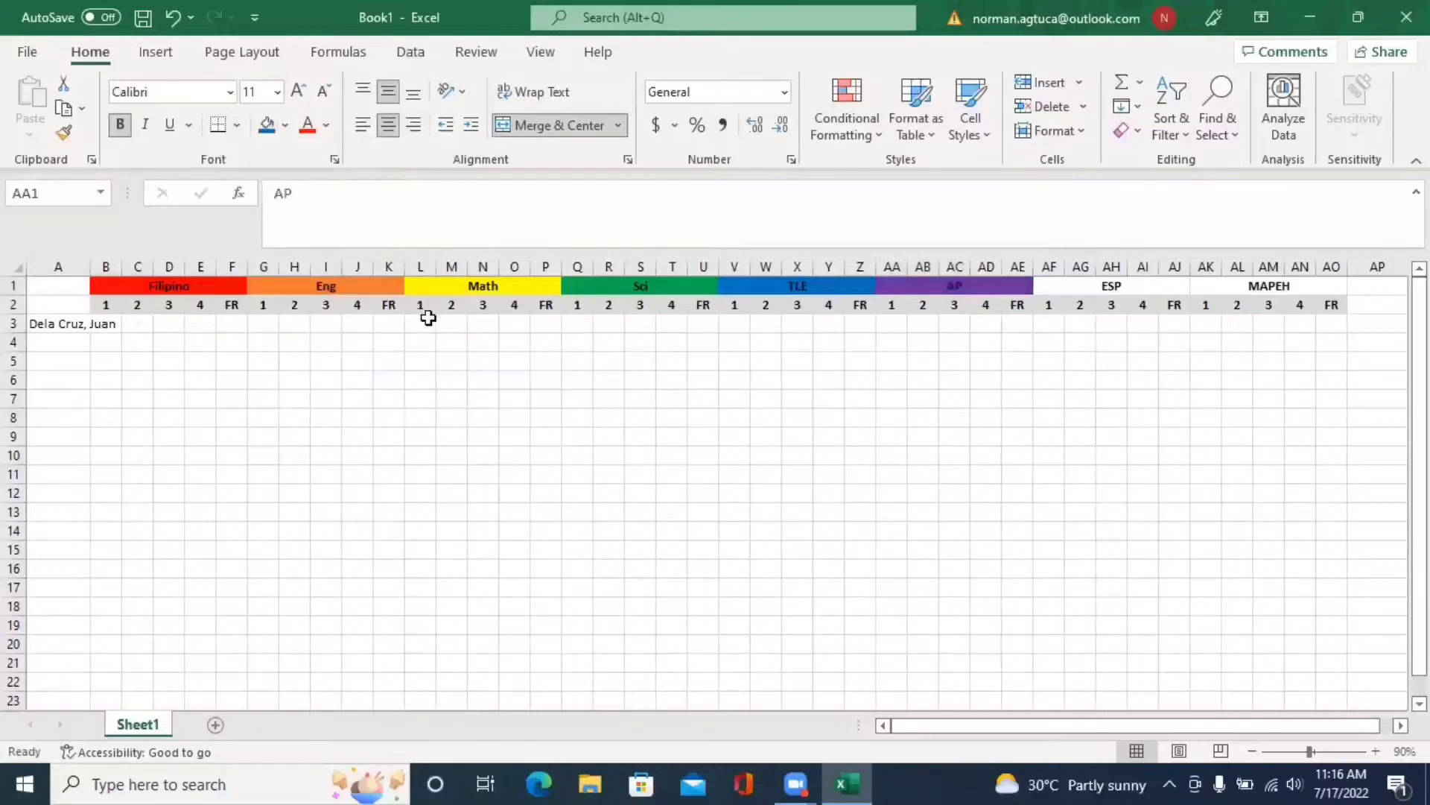
pyautogui.click(285, 125)
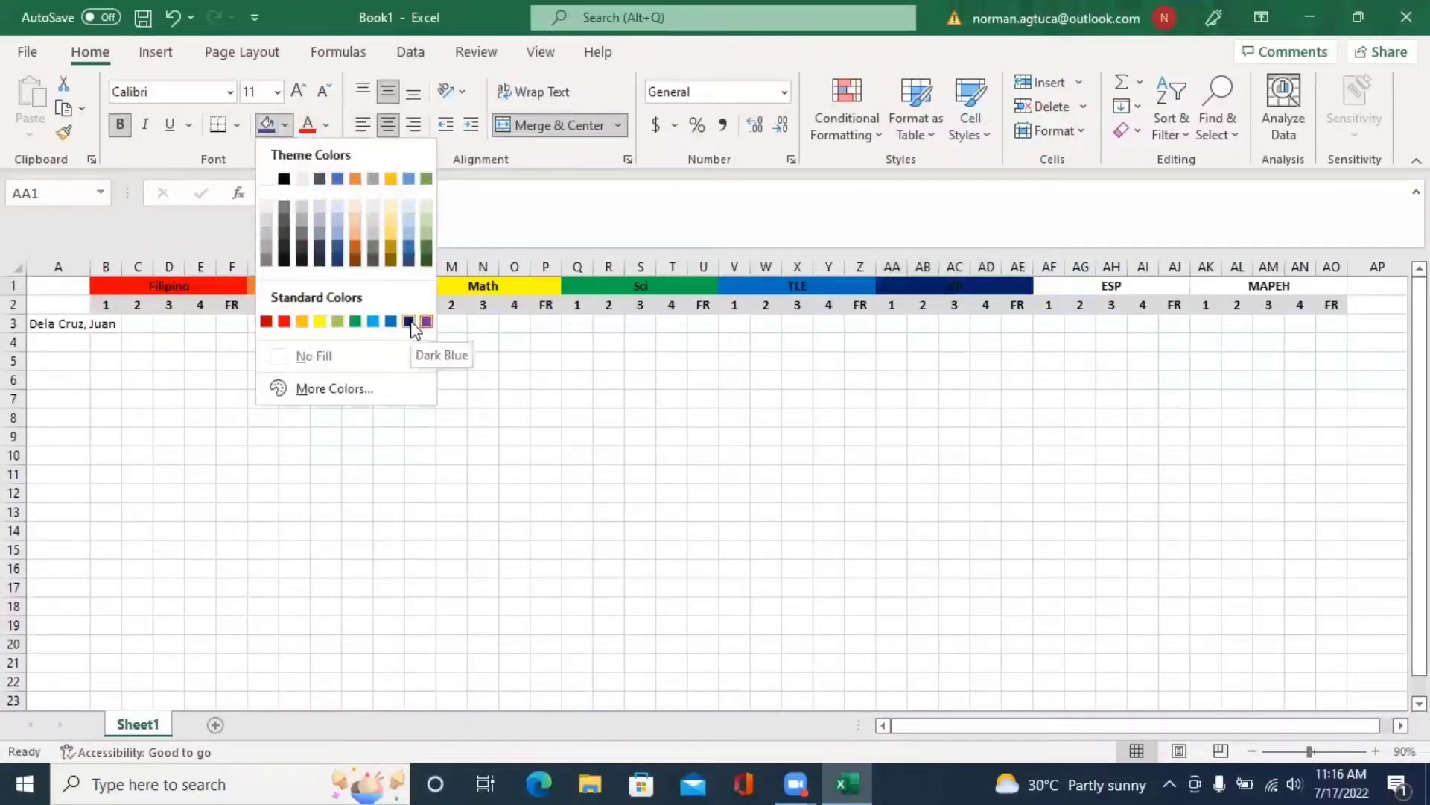
pyautogui.click(1141, 285)
# - Fill the ESP header light green, leaving MAPEH unfilled
pyautogui.click(1140, 285)
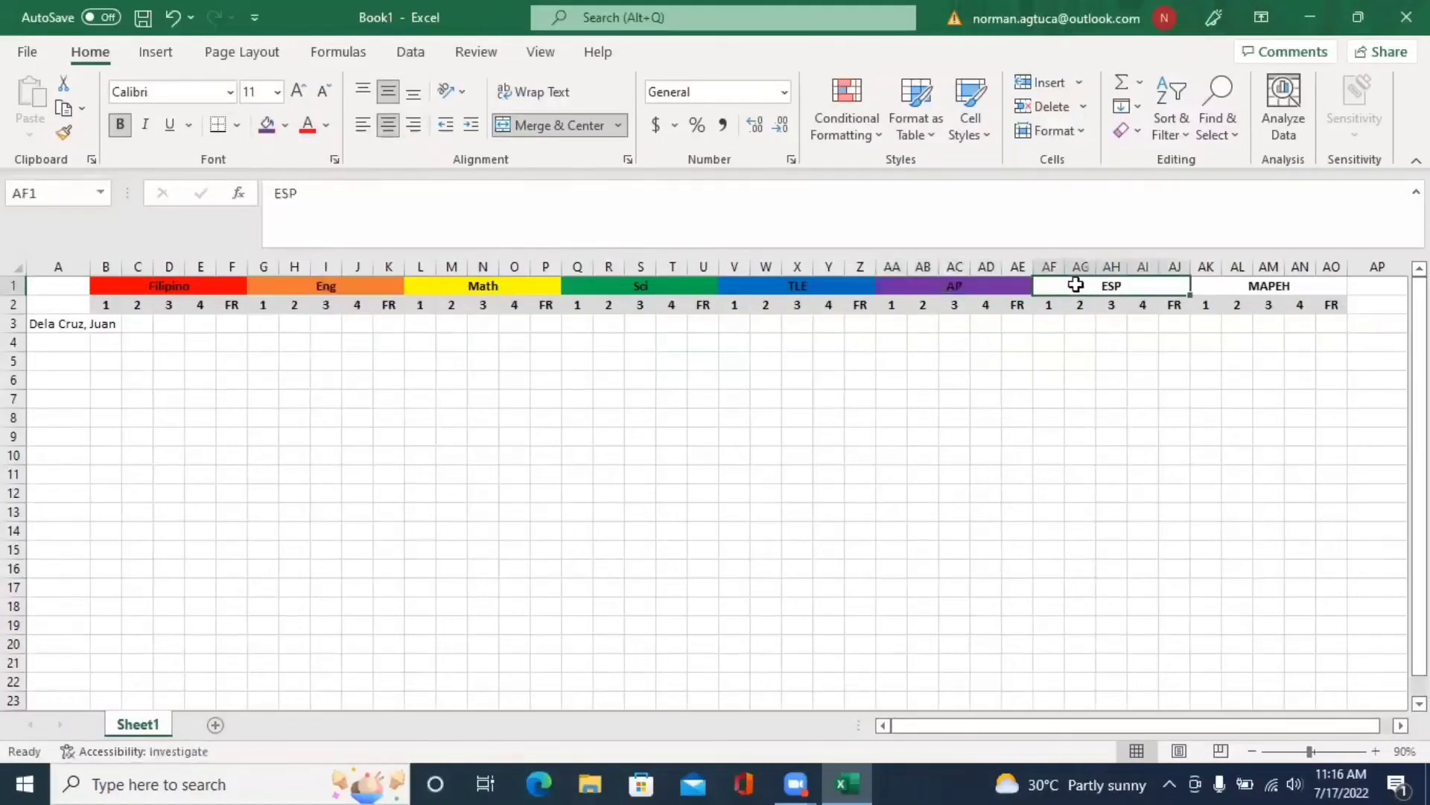
pyautogui.click(287, 126)
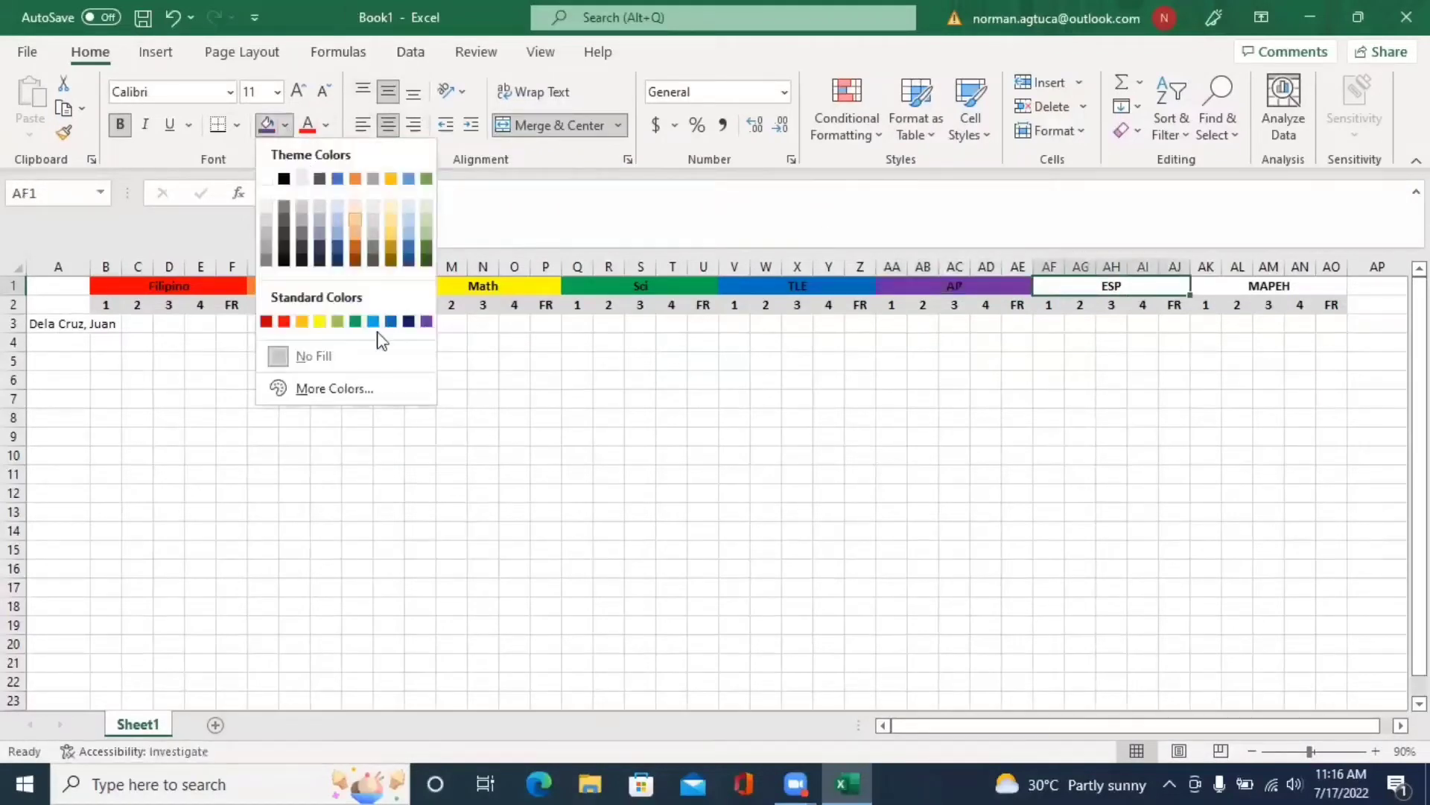
pyautogui.click(409, 321)
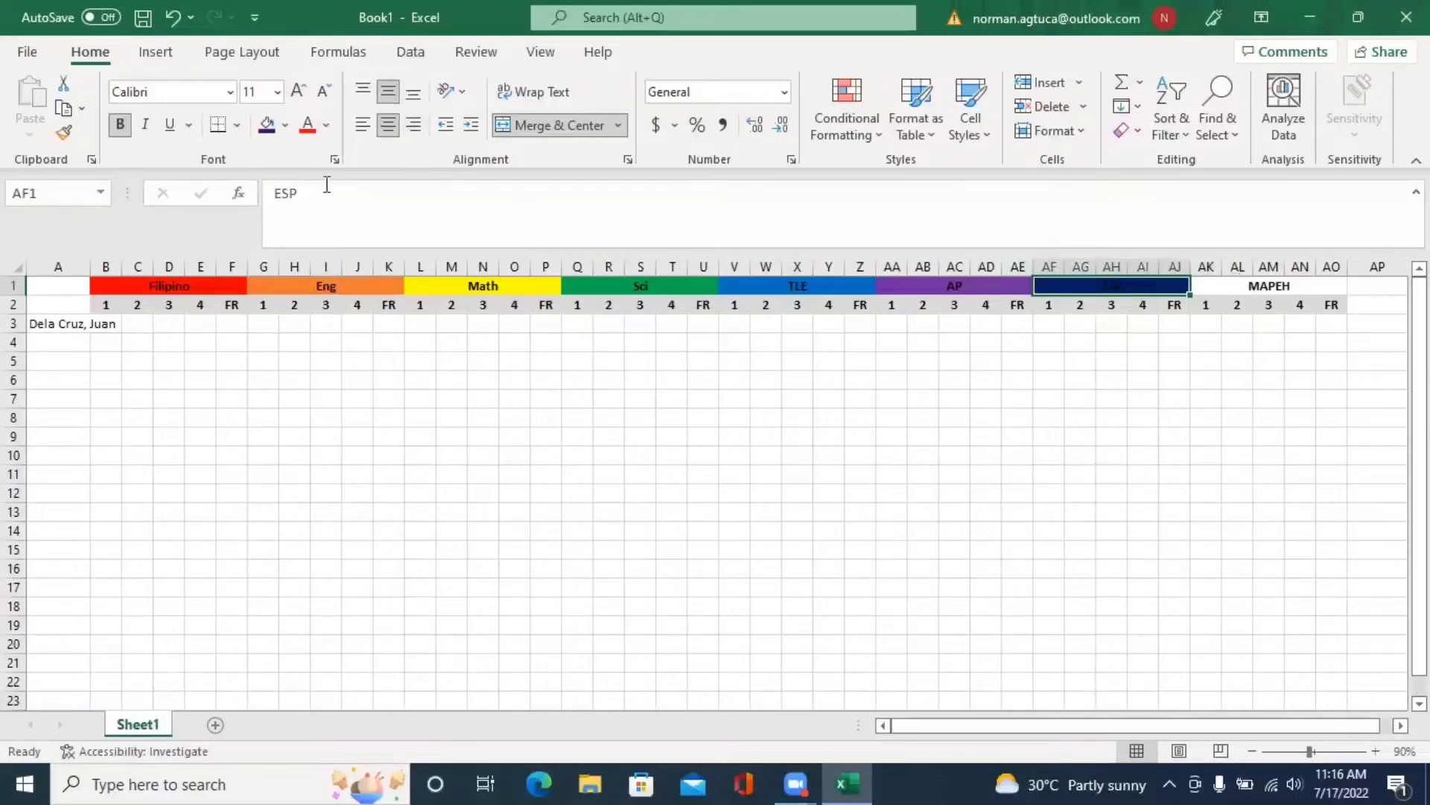
pyautogui.click(286, 131)
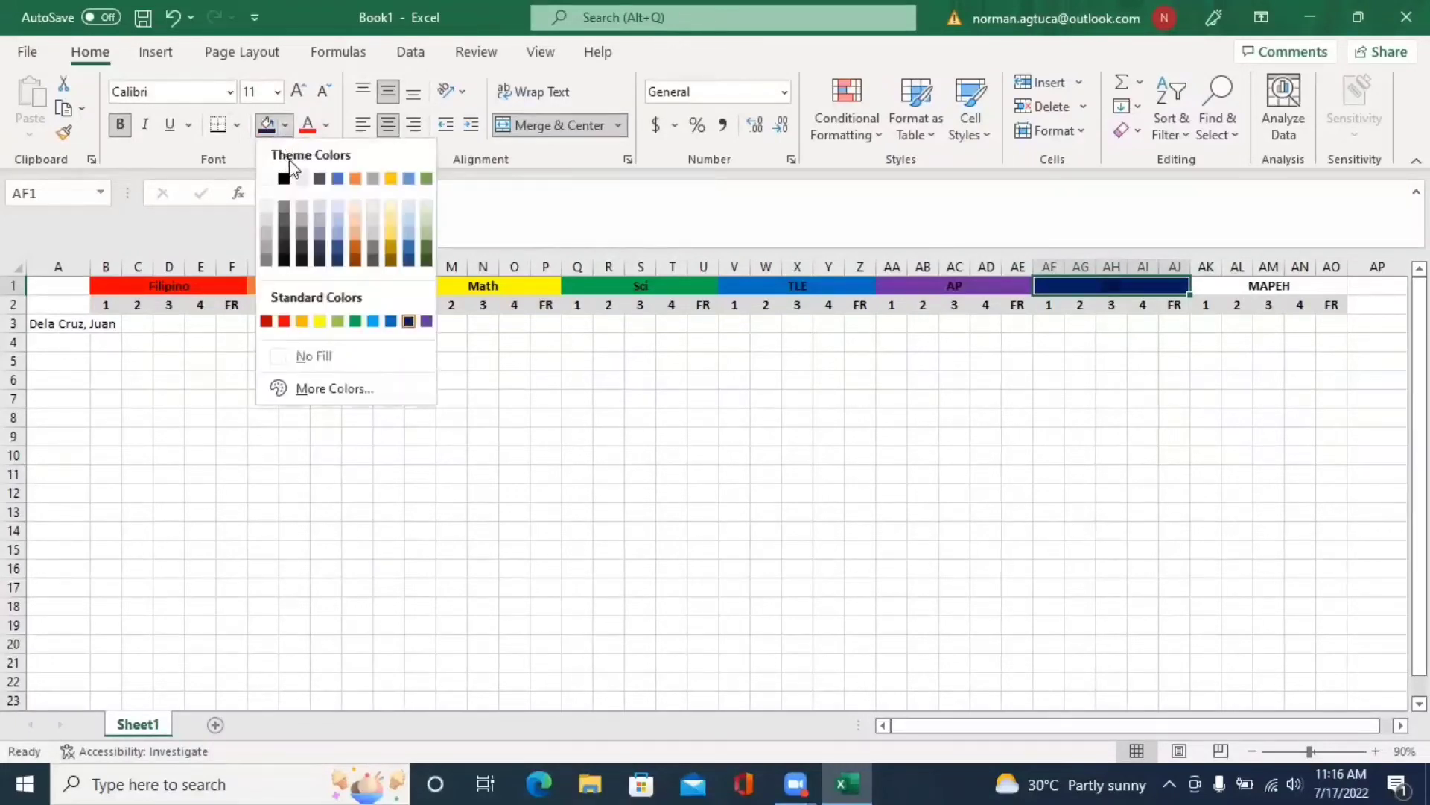
pyautogui.click(338, 322)
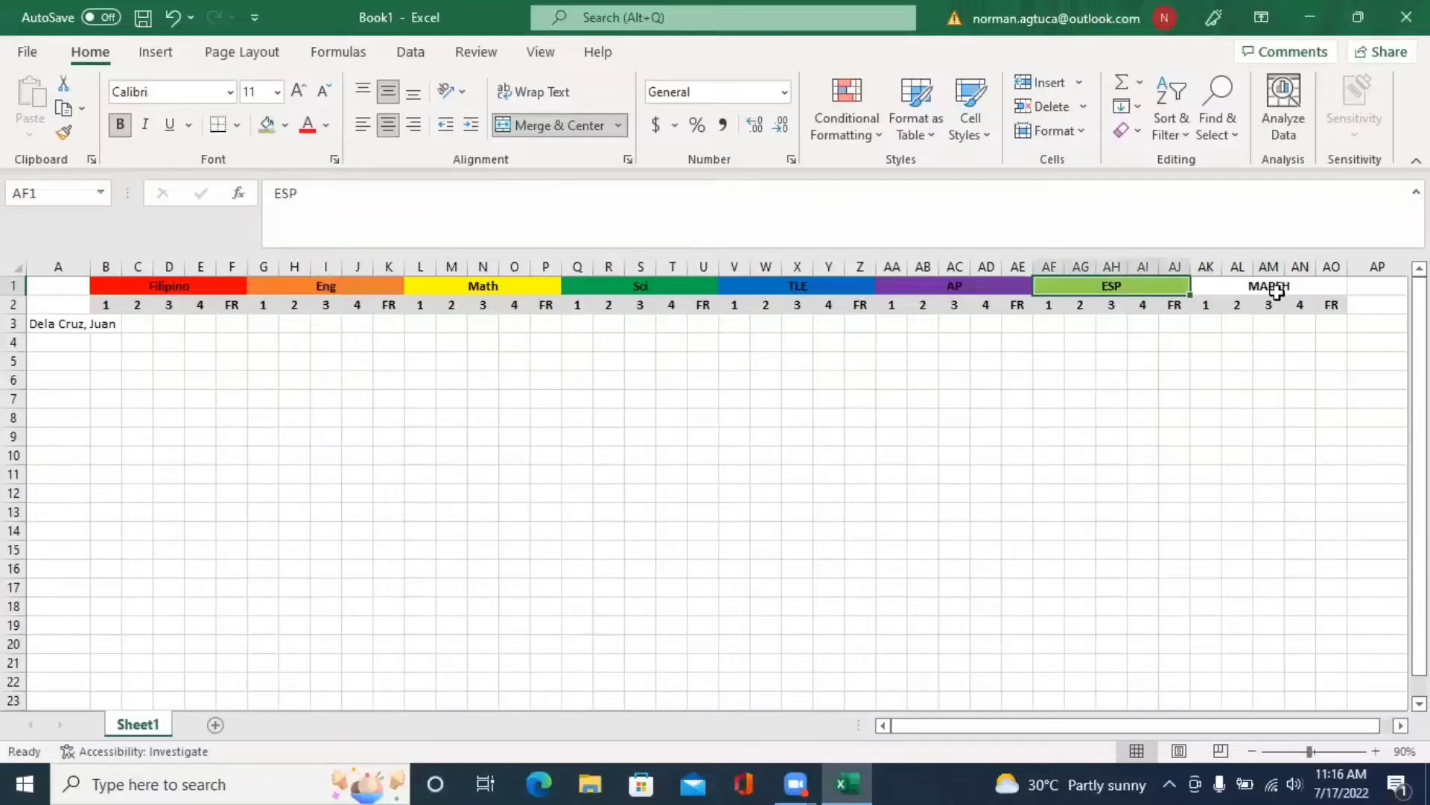
pyautogui.click(1274, 288)
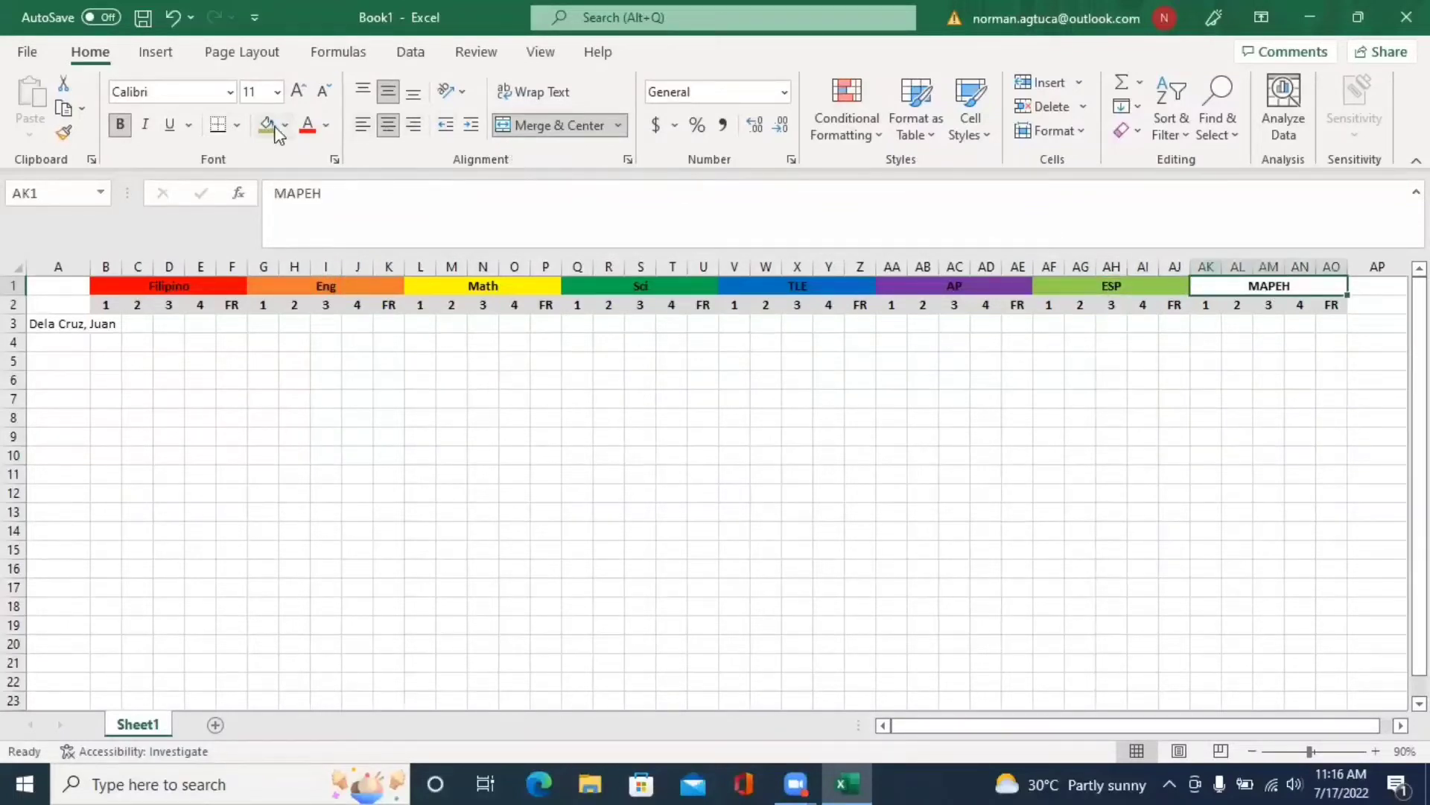
pyautogui.click(665, 475)
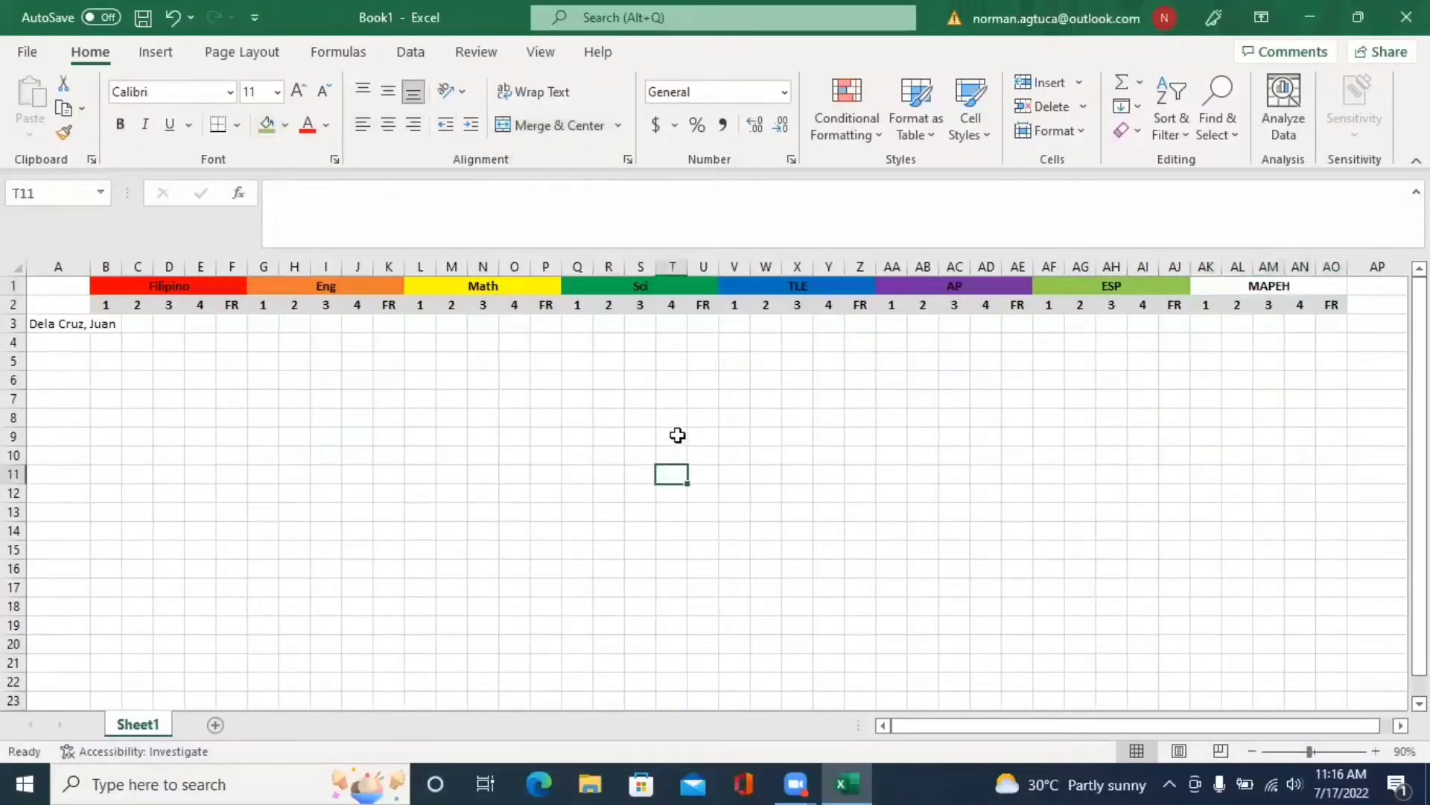
# - Enter row 3's Filipino grades 85, 87, 84, 83 and English grades 89, 87, 88, 90
pyautogui.click(105, 324)
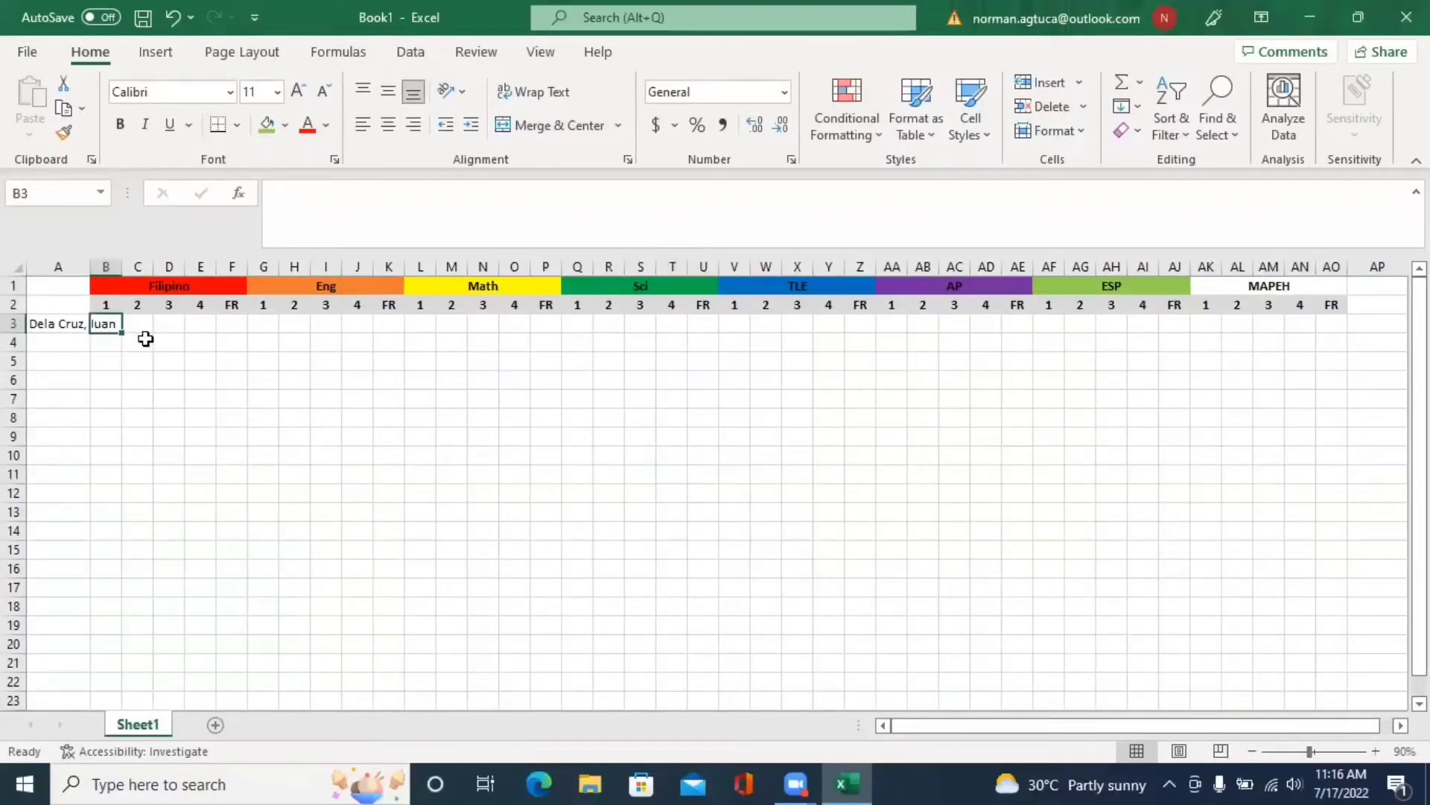
pyautogui.write('85')
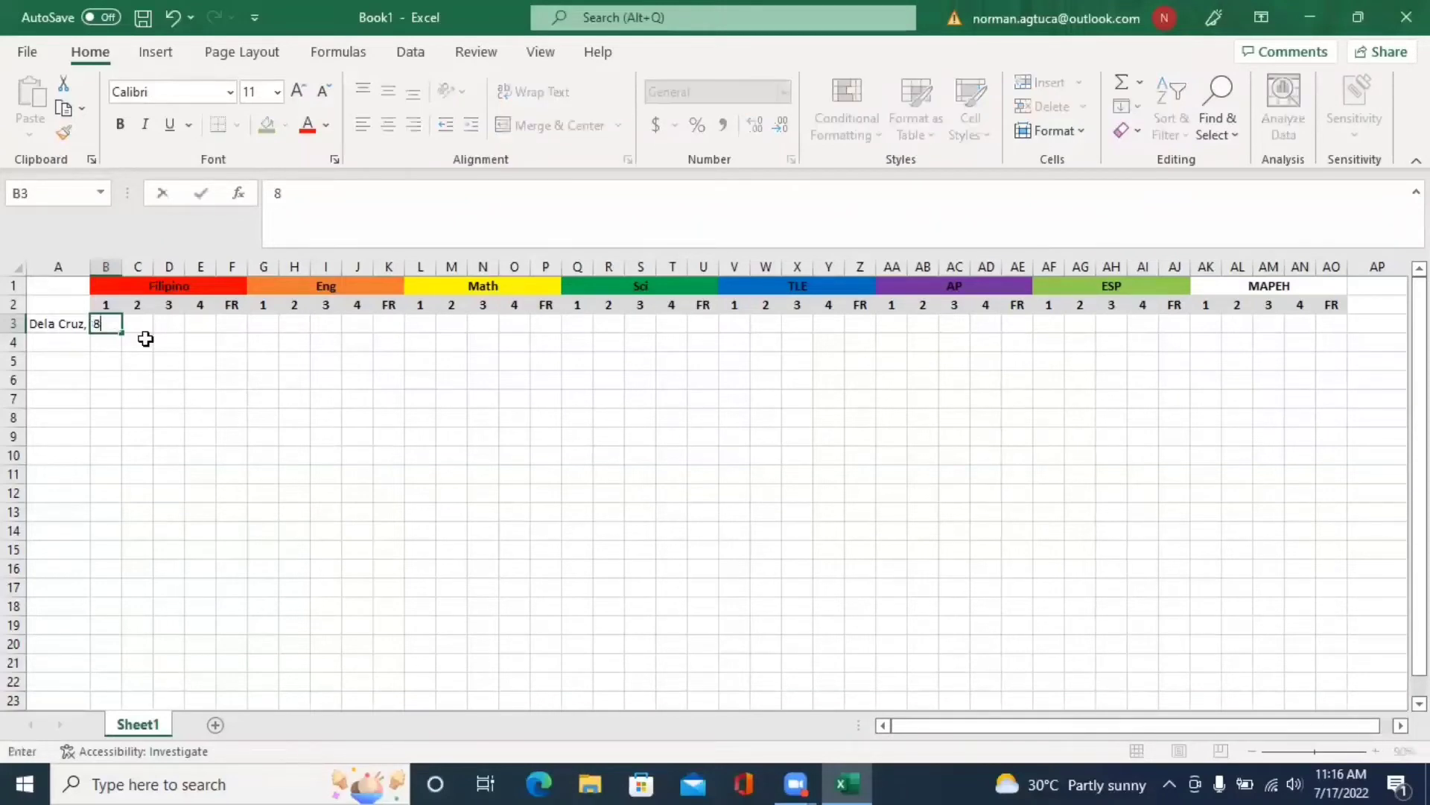
pyautogui.press('Tab')
pyautogui.write('8')
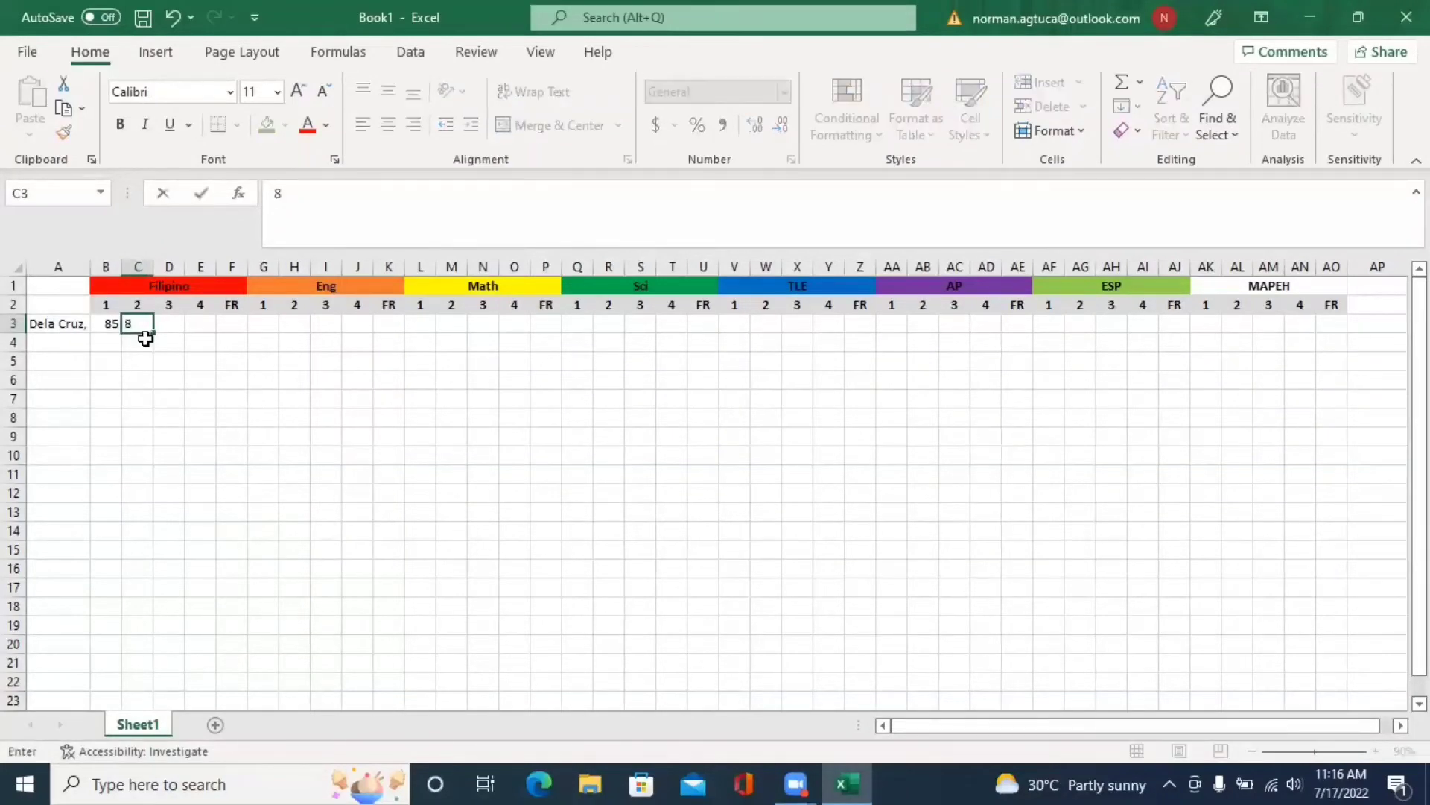
pyautogui.write('7')
pyautogui.press('Tab')
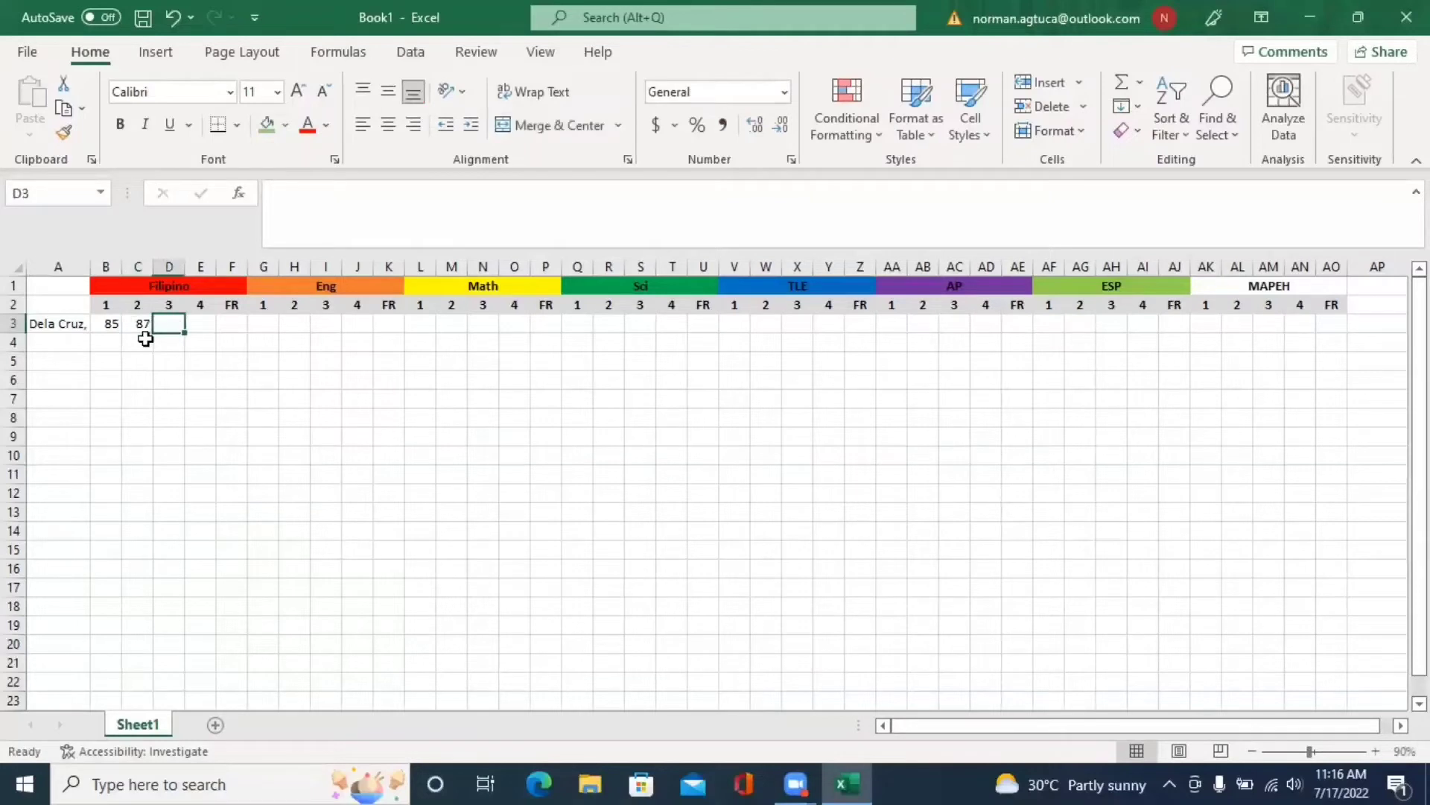
pyautogui.write('84')
pyautogui.press('Tab')
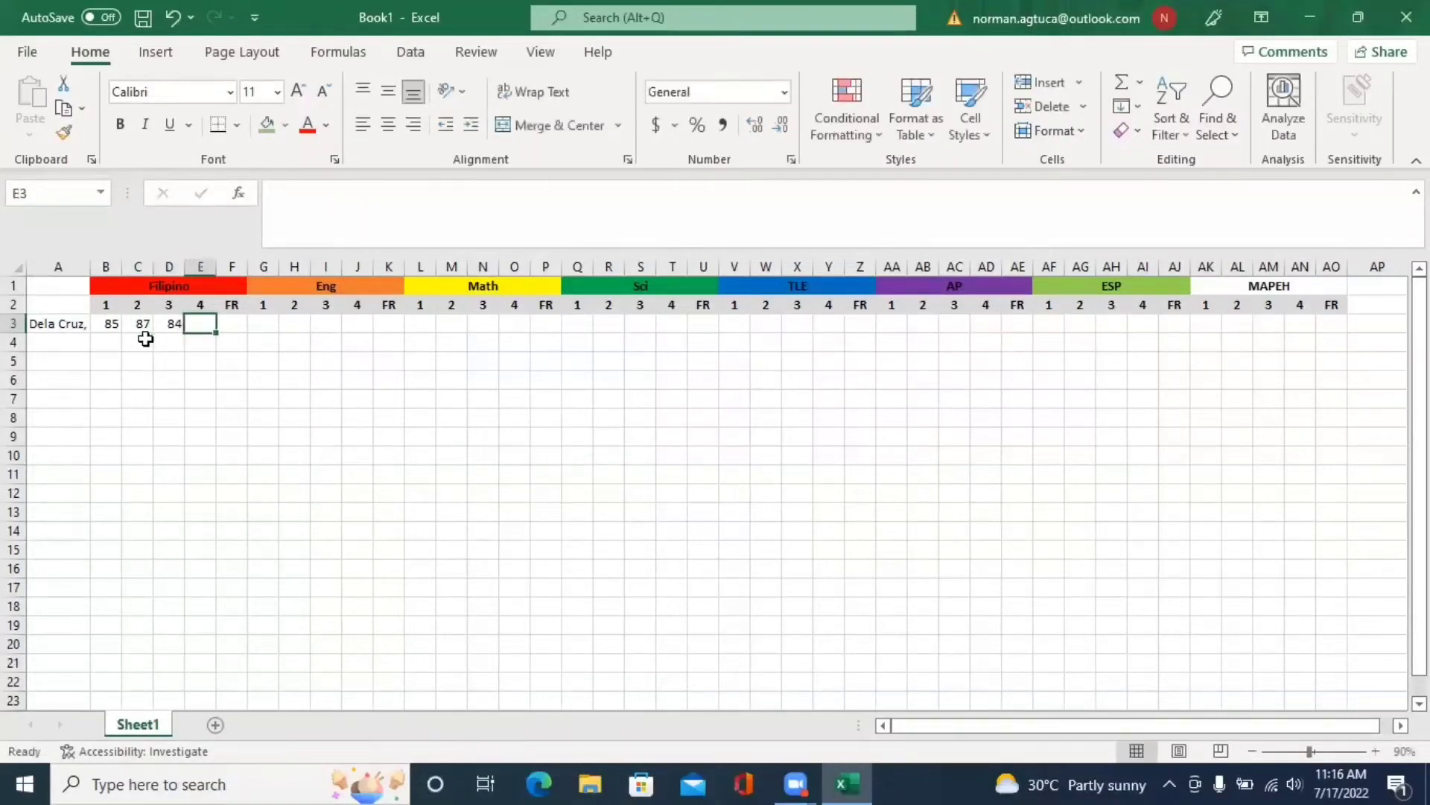
pyautogui.write('83')
pyautogui.press('Tab')
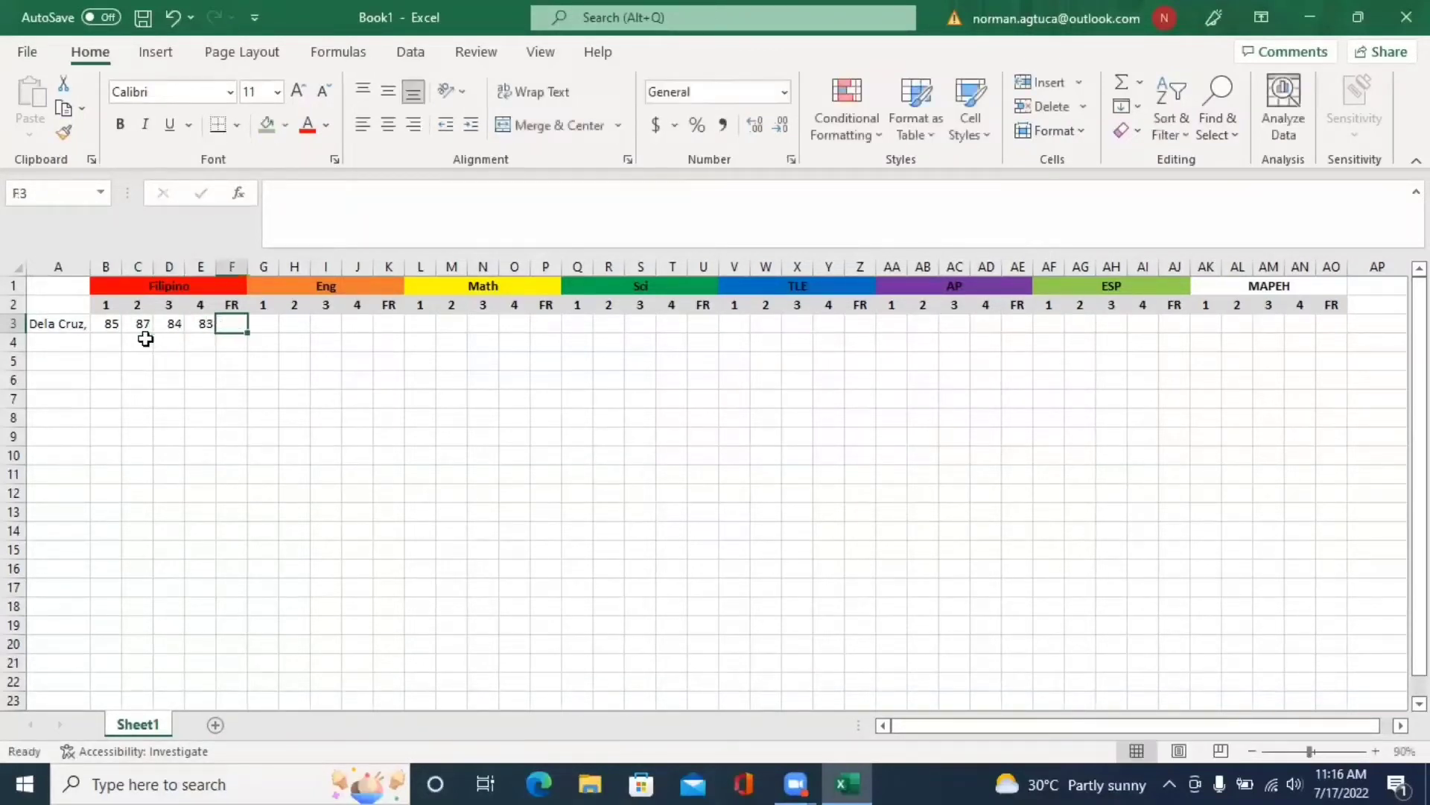
pyautogui.press('Tab')
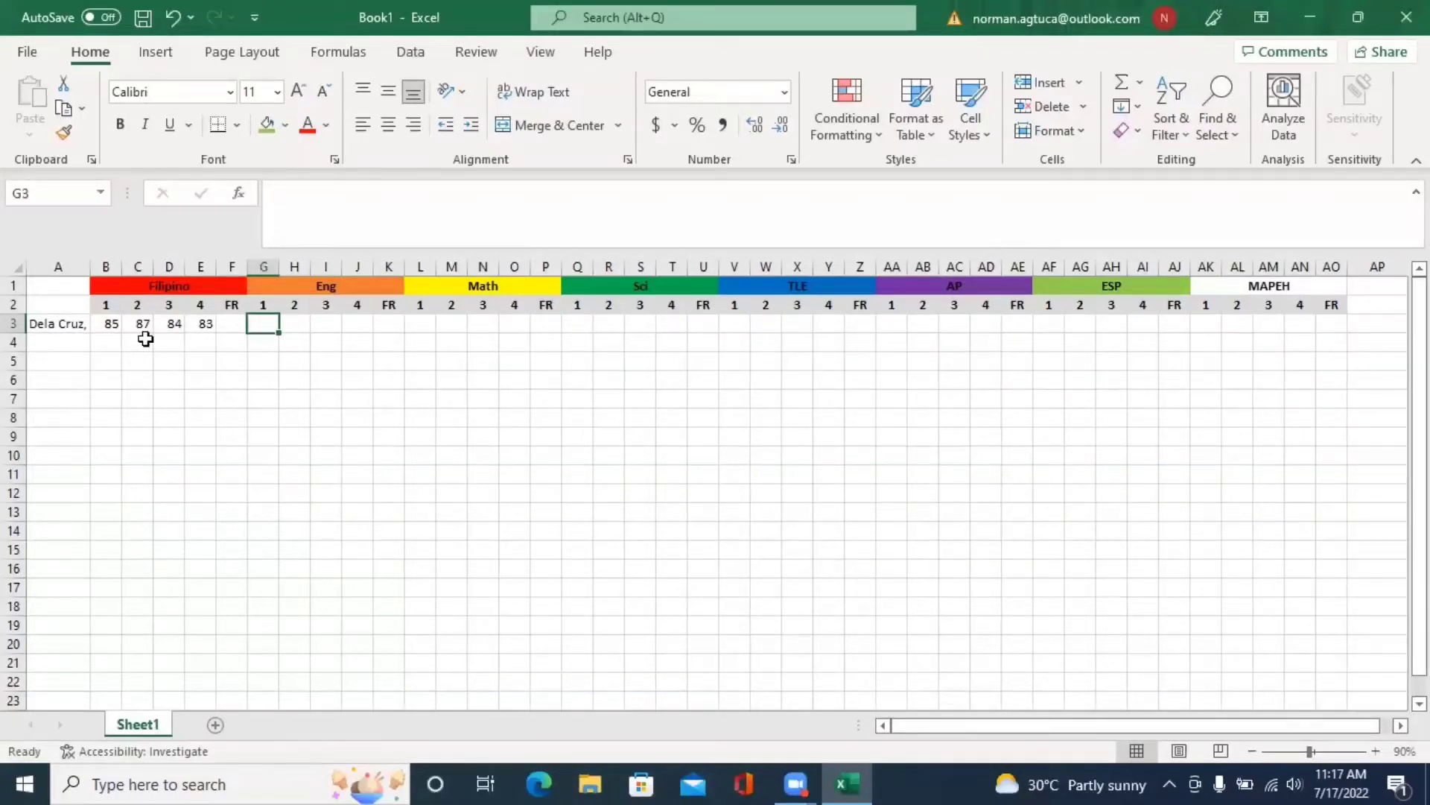
pyautogui.write('89')
pyautogui.press('Tab')
pyautogui.write('87')
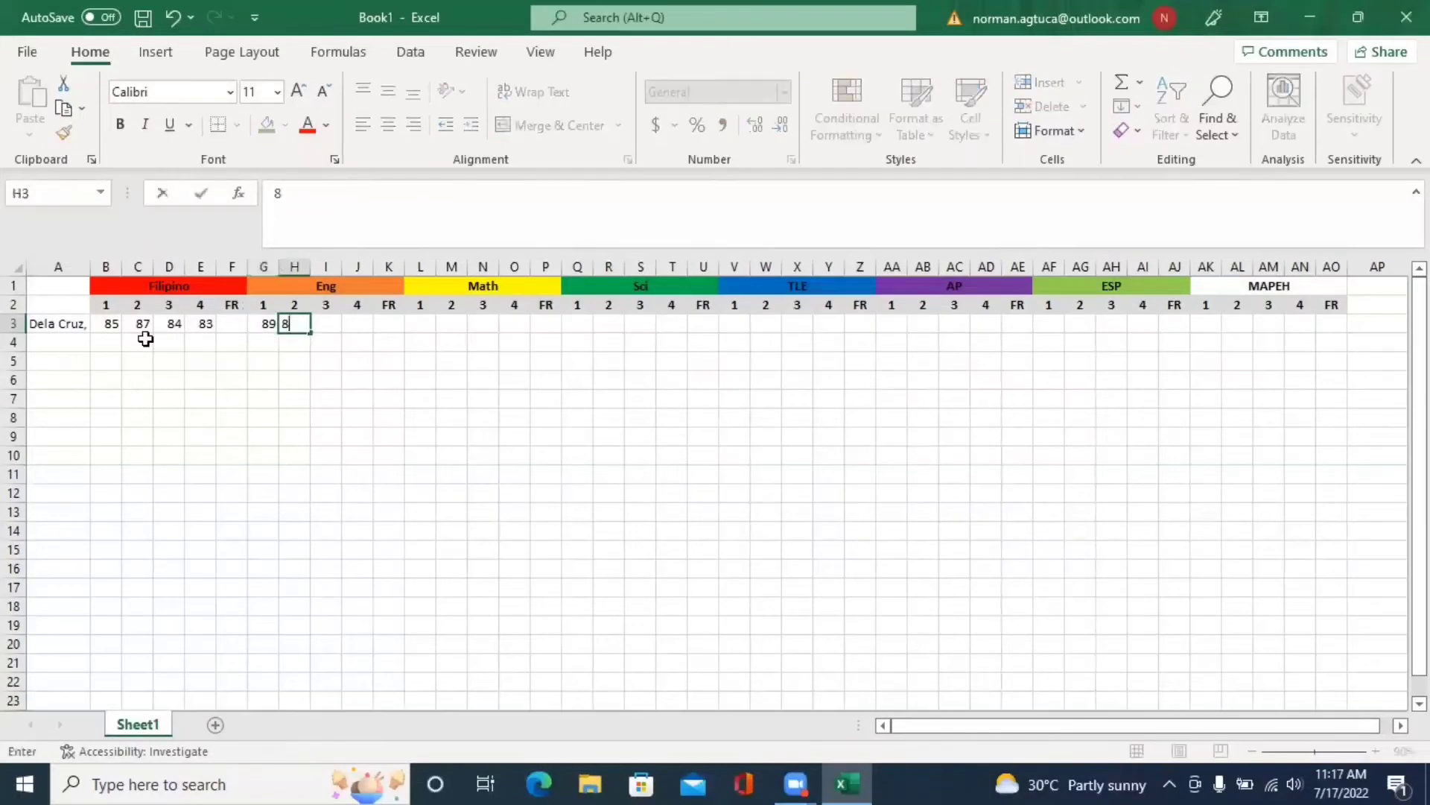
pyautogui.press('Tab')
pyautogui.write('8')
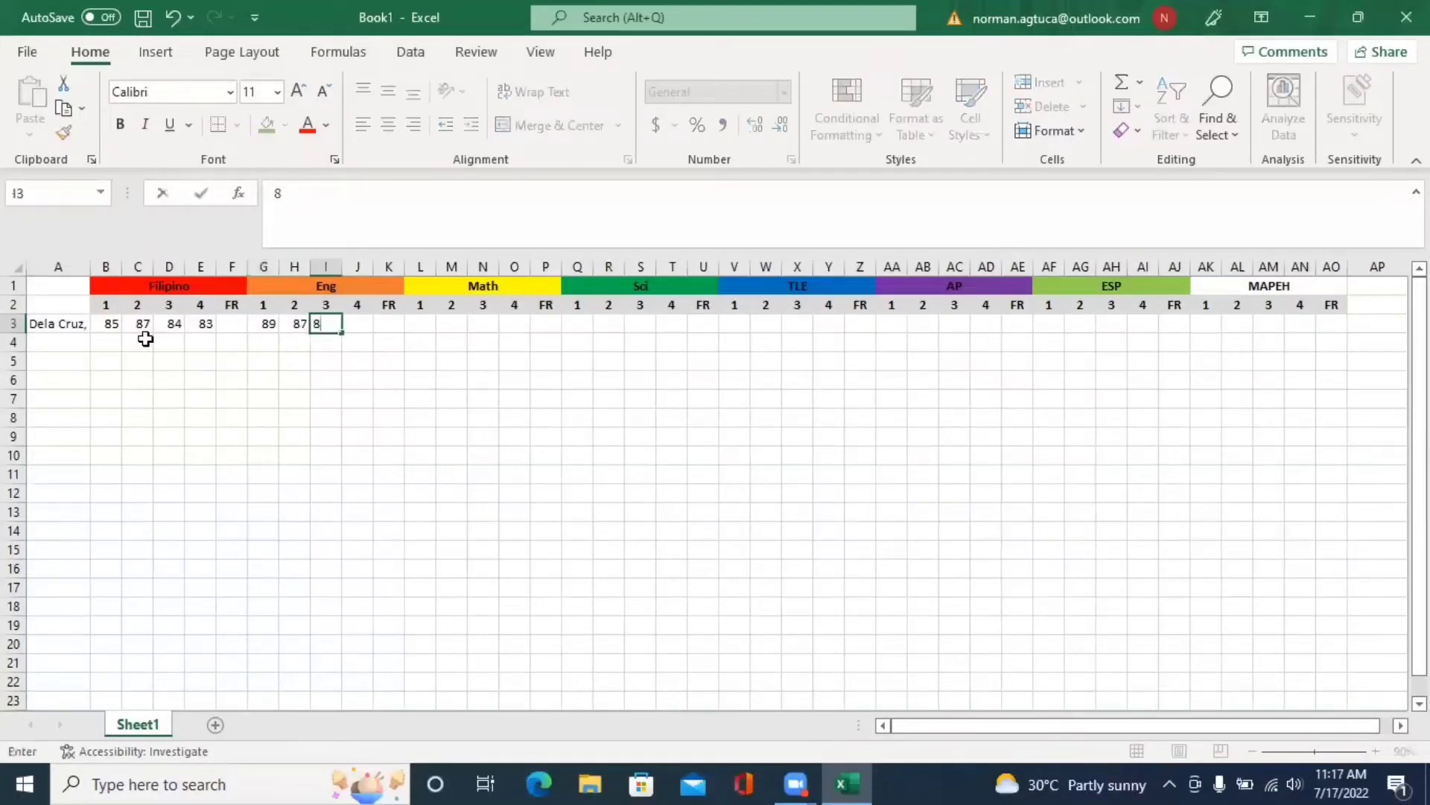
pyautogui.write('8')
pyautogui.press('Tab')
pyautogui.write('90')
pyautogui.press('Tab')
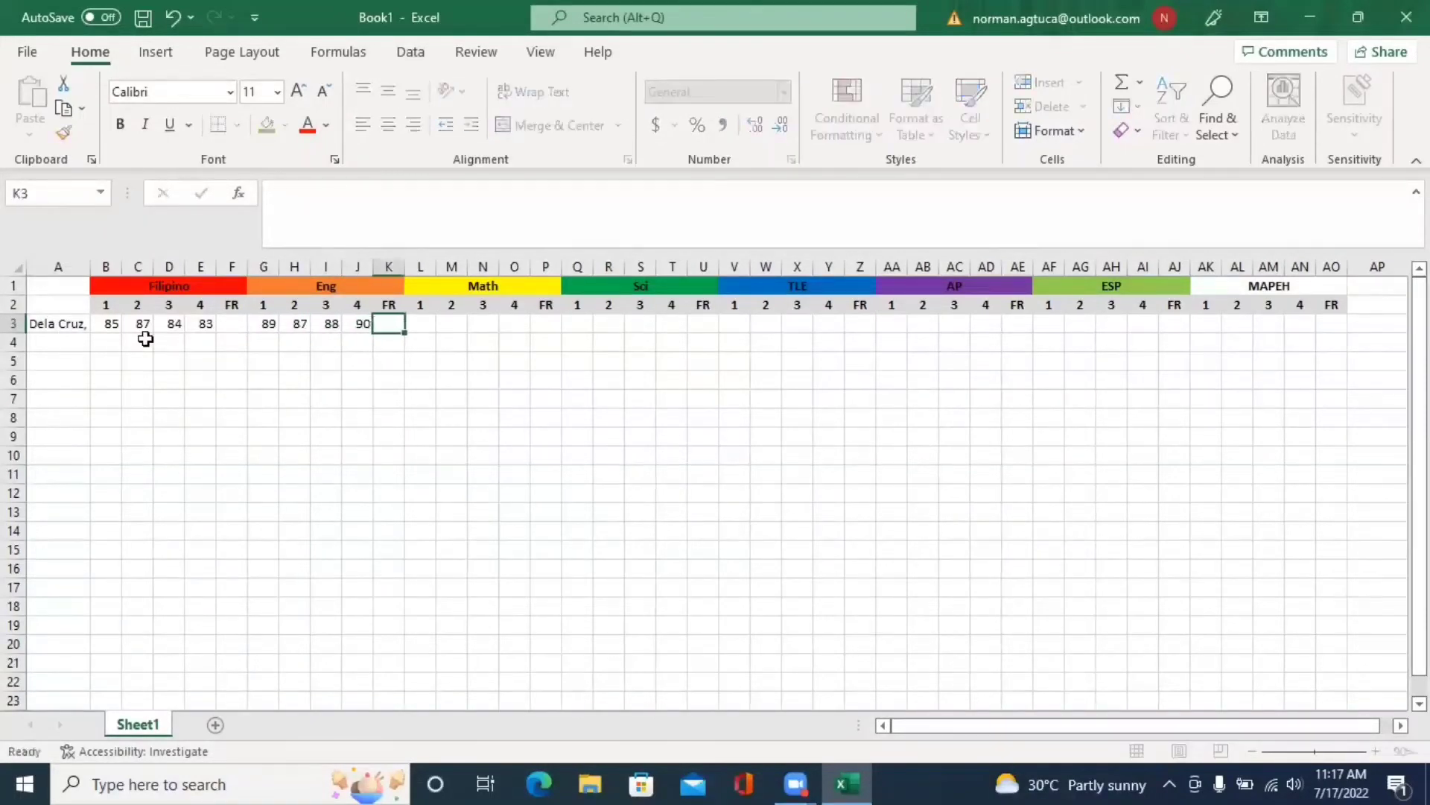
pyautogui.press('Tab')
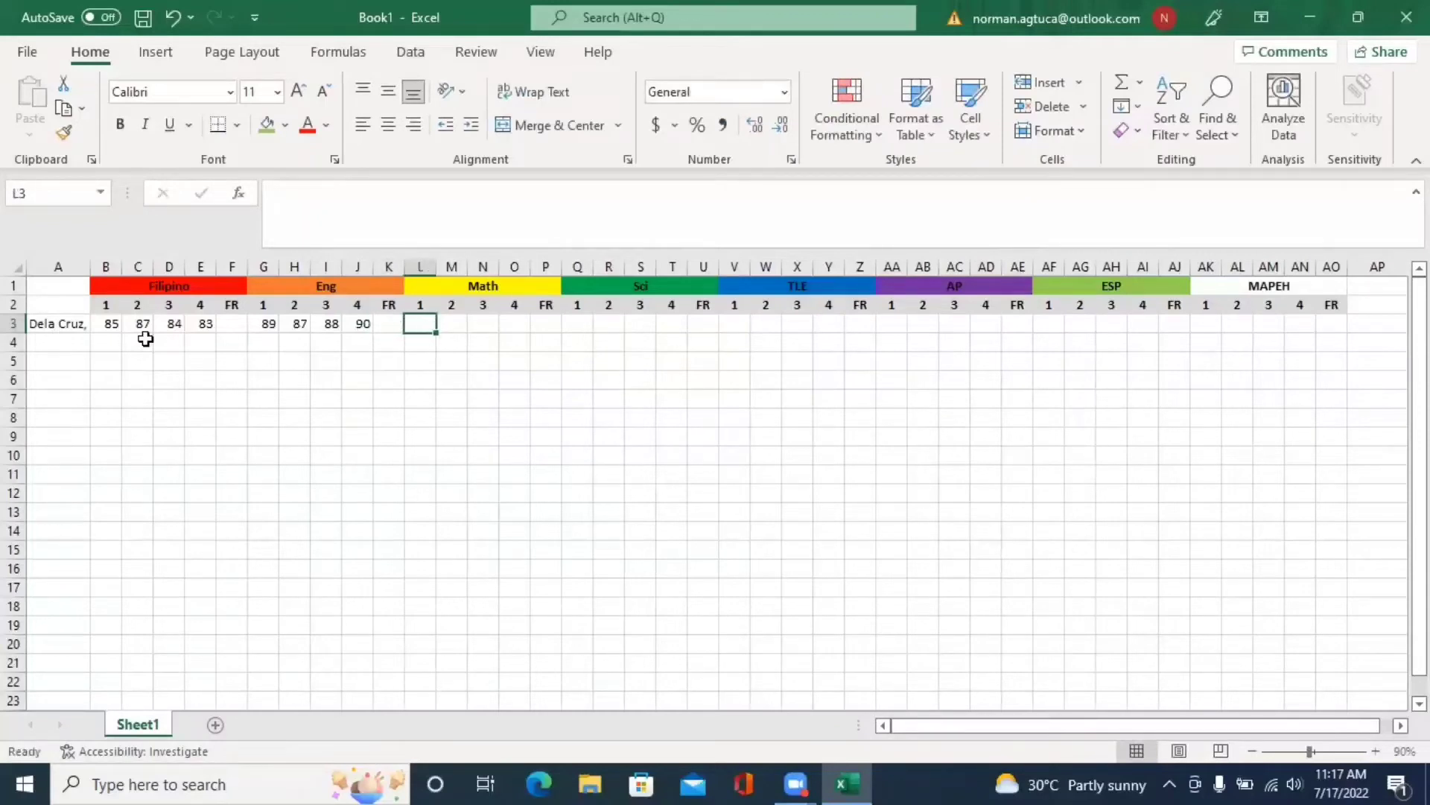
# - Enter Math grades 90, 91, 95, 93 and Sci grades 92, 93, 97, 95
pyautogui.write('90')
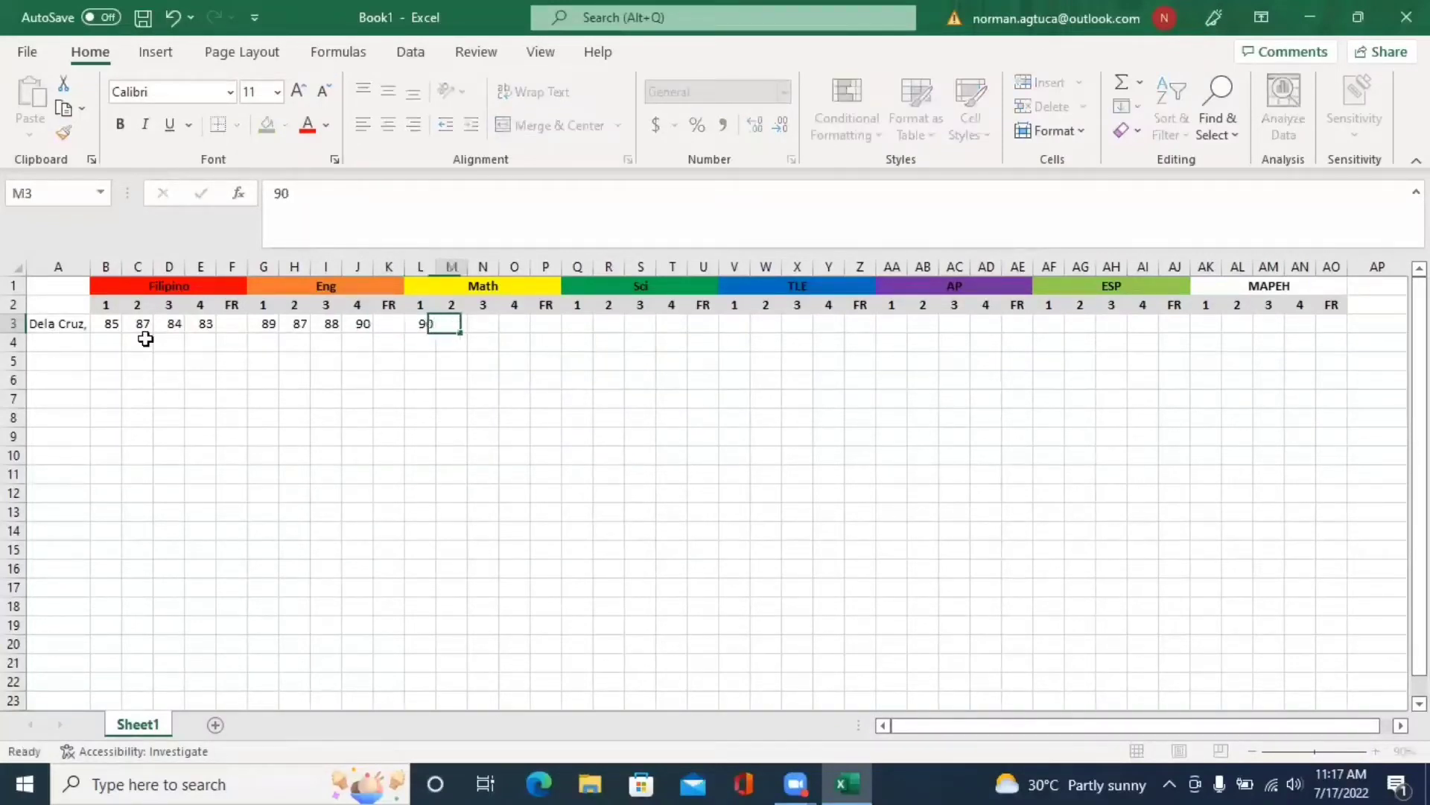
pyautogui.press('Tab')
pyautogui.write('91')
pyautogui.press('Tab')
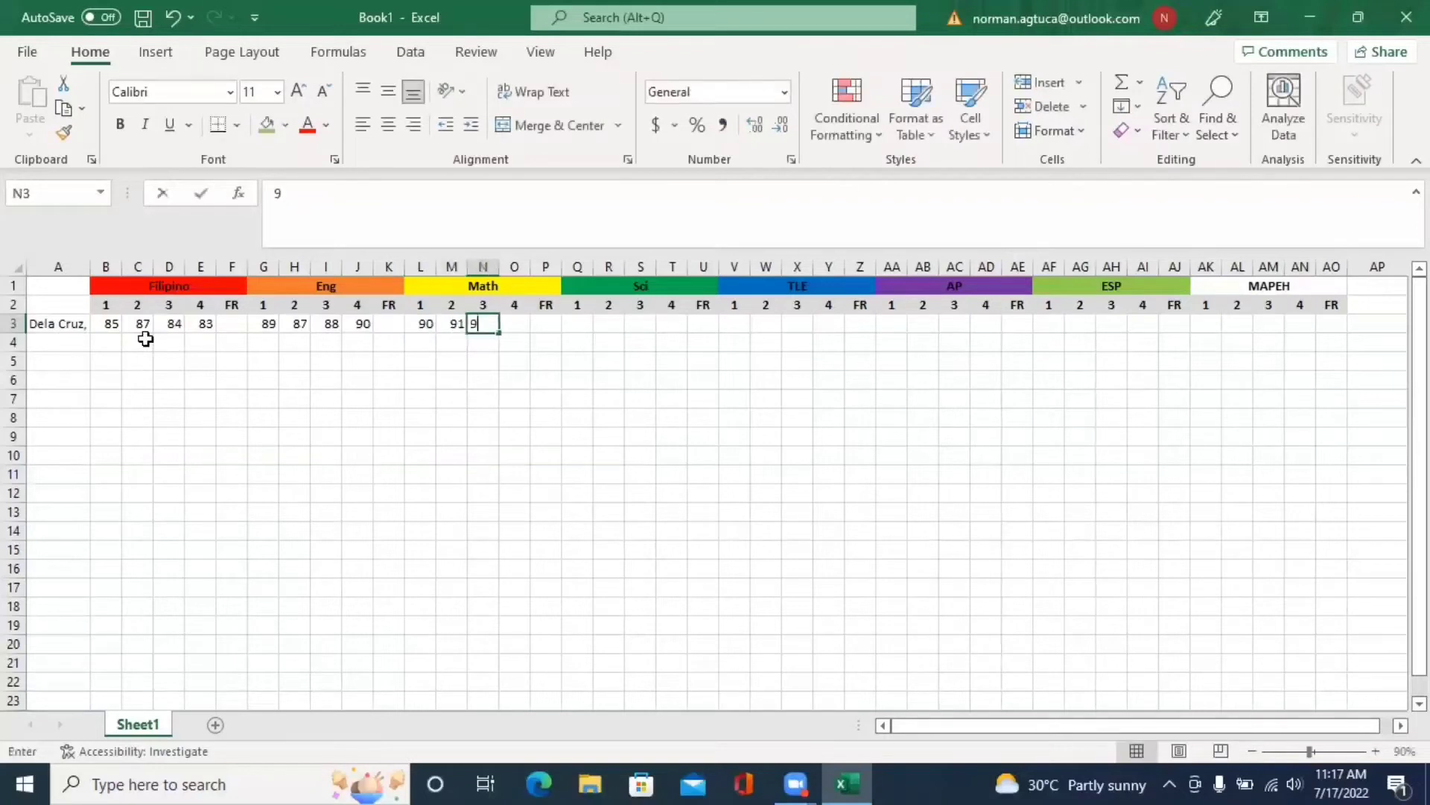
pyautogui.write('95')
pyautogui.press('Tab')
pyautogui.write('93')
pyautogui.press('Tab')
pyautogui.press('Tab')
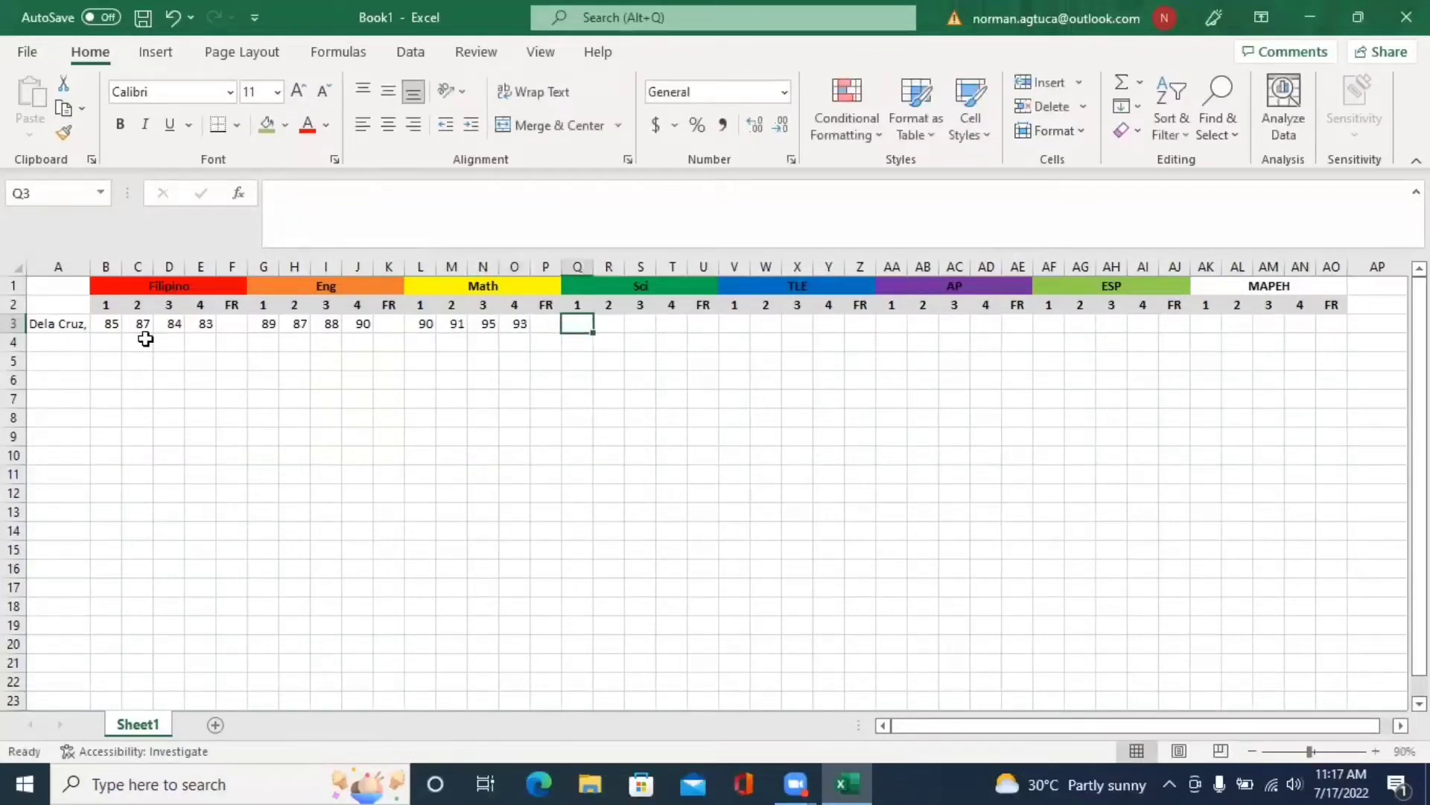
pyautogui.write('92')
pyautogui.press('Tab')
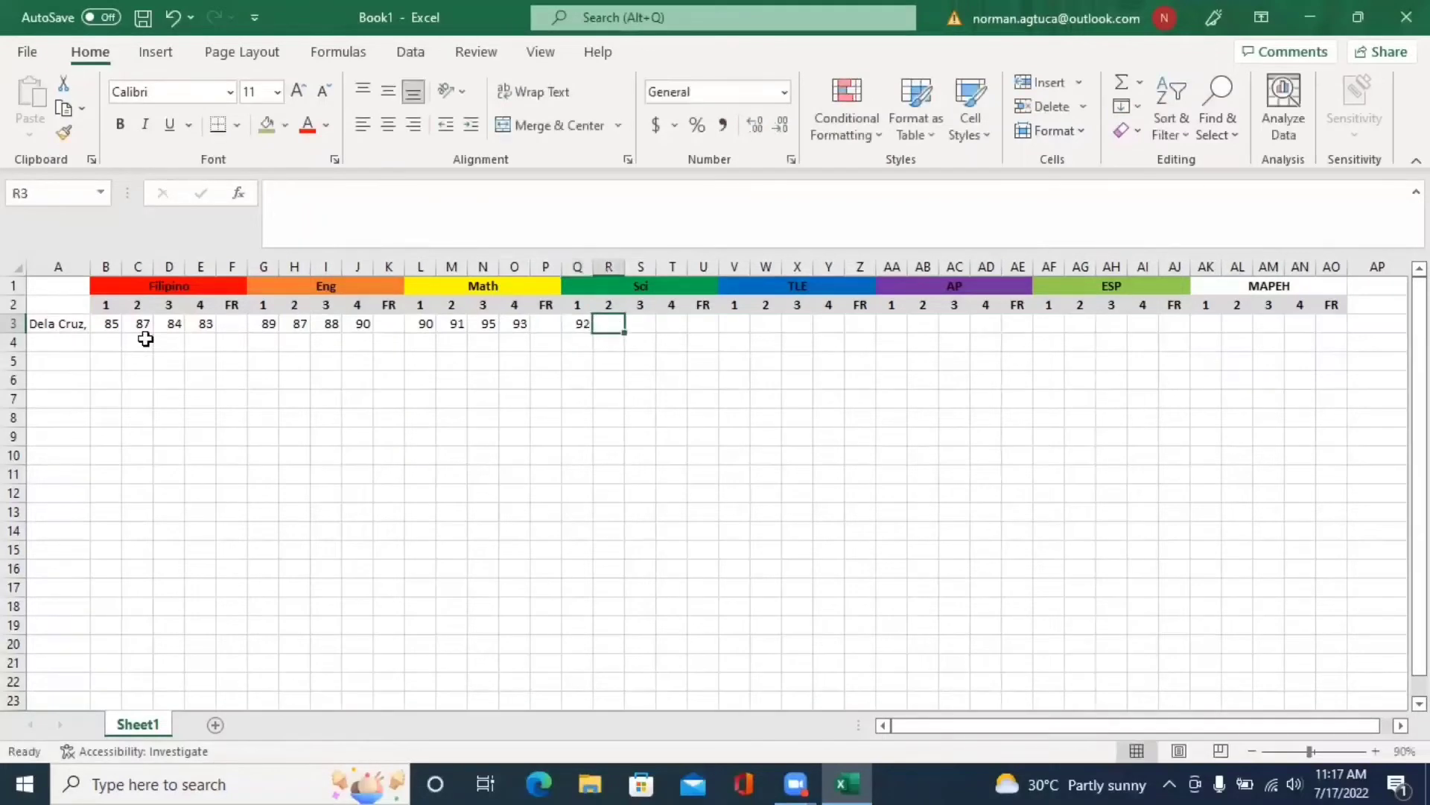
pyautogui.write('9')
pyautogui.press('Tab')
pyautogui.write('9')
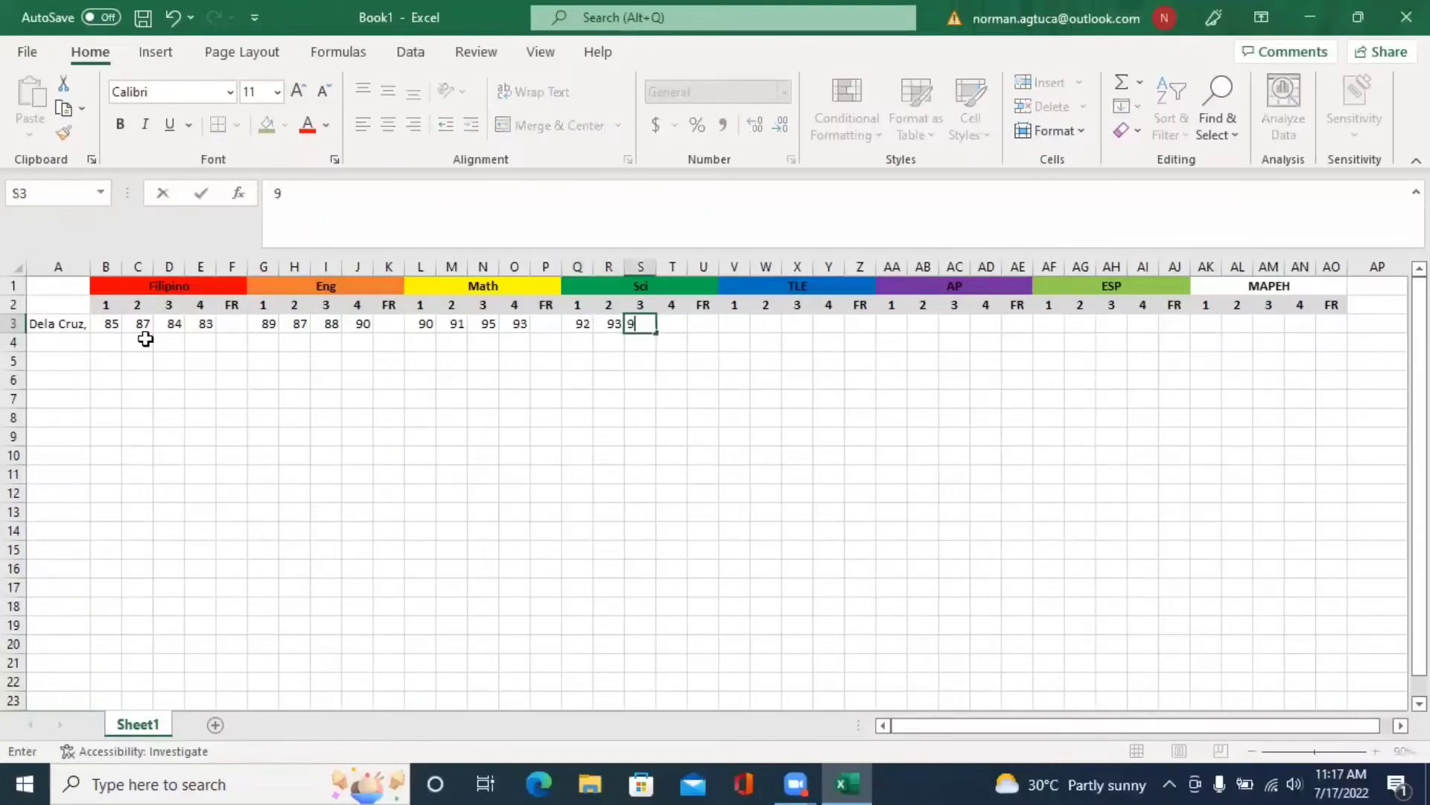
pyautogui.press('Tab')
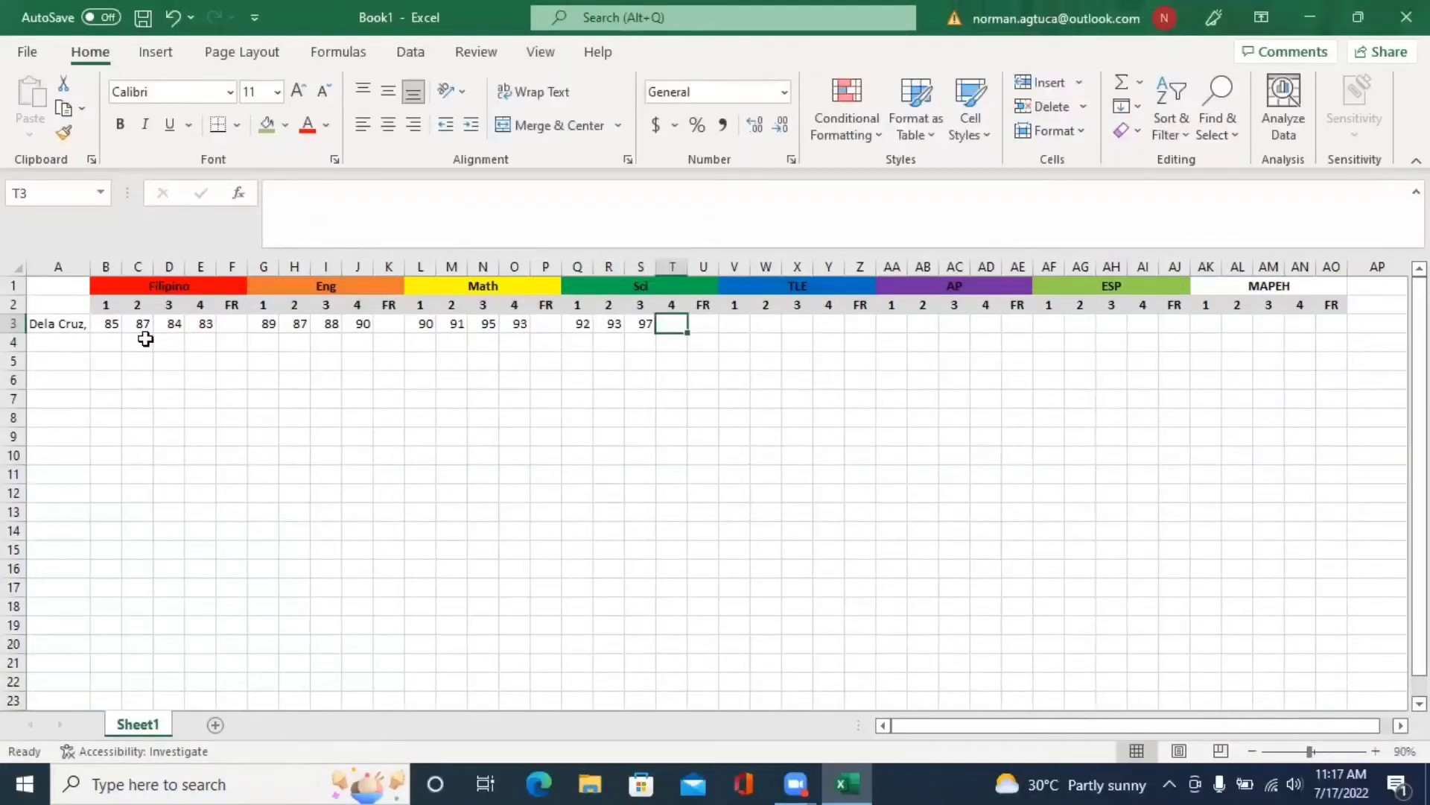
pyautogui.write('85')
pyautogui.press('Tab')
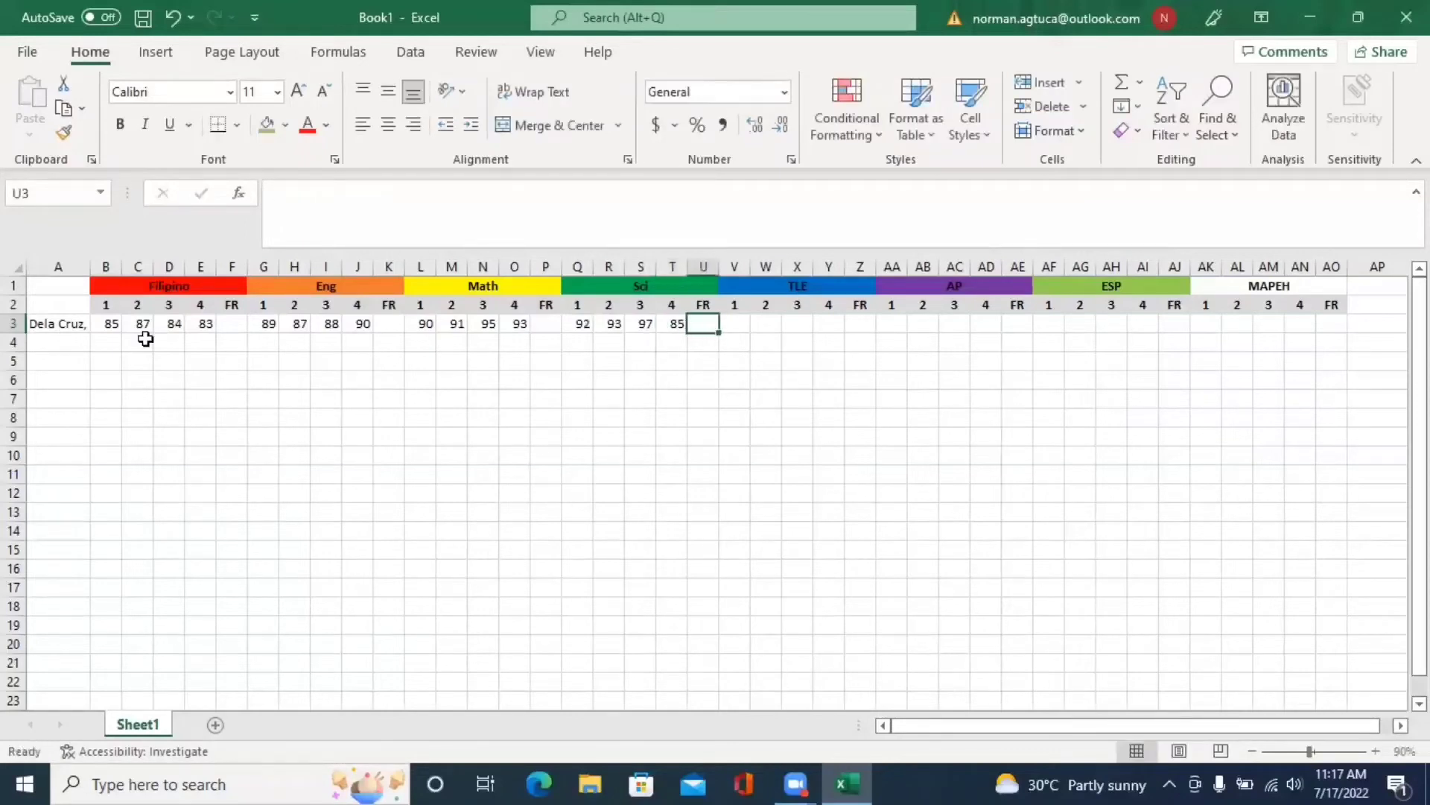
pyautogui.press('Left')
pyautogui.write('95')
pyautogui.press('Tab')
pyautogui.press('Tab')
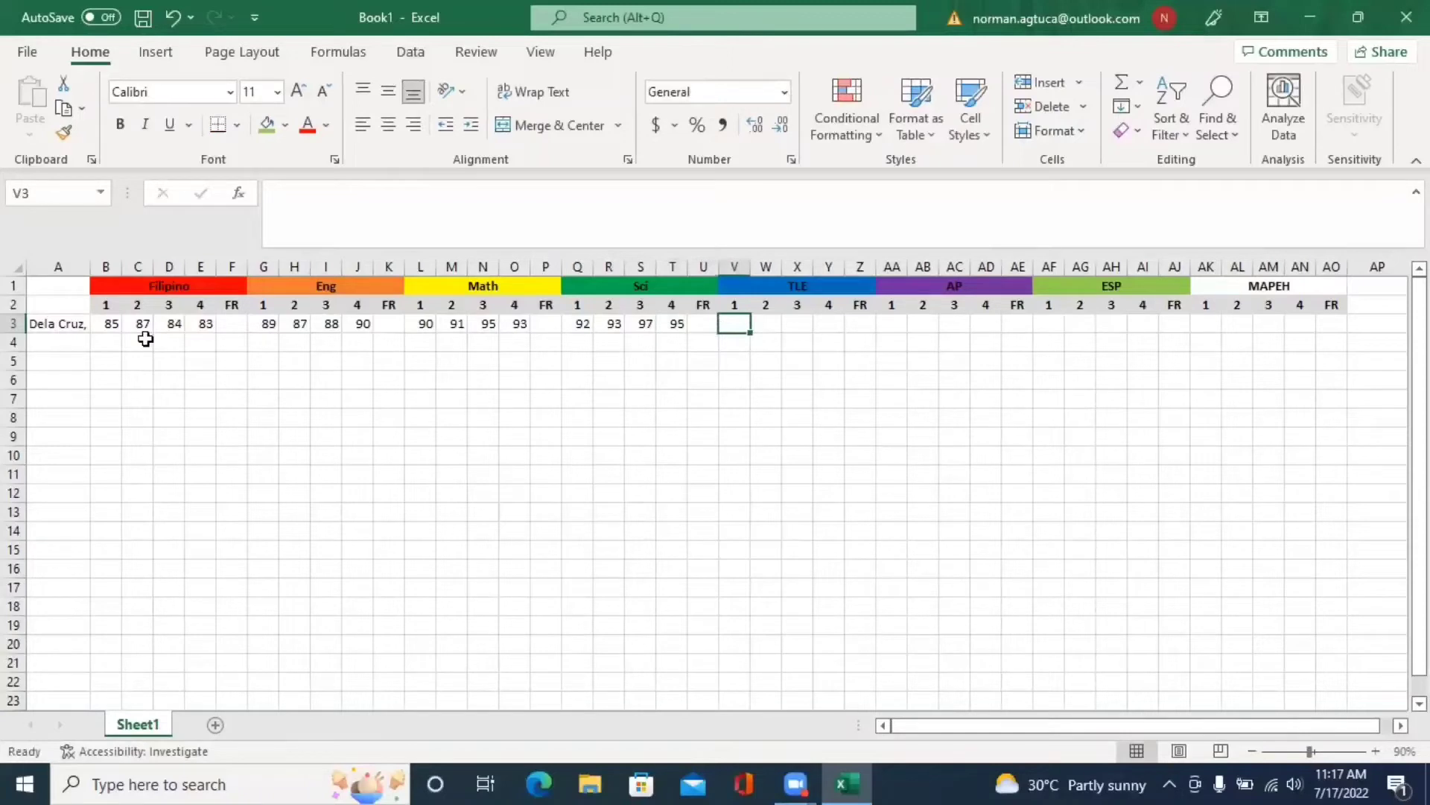
# - Enter TLE grades 79, 78, 81, 83 and AP grades 82, 84, 86, 85
pyautogui.write('7')
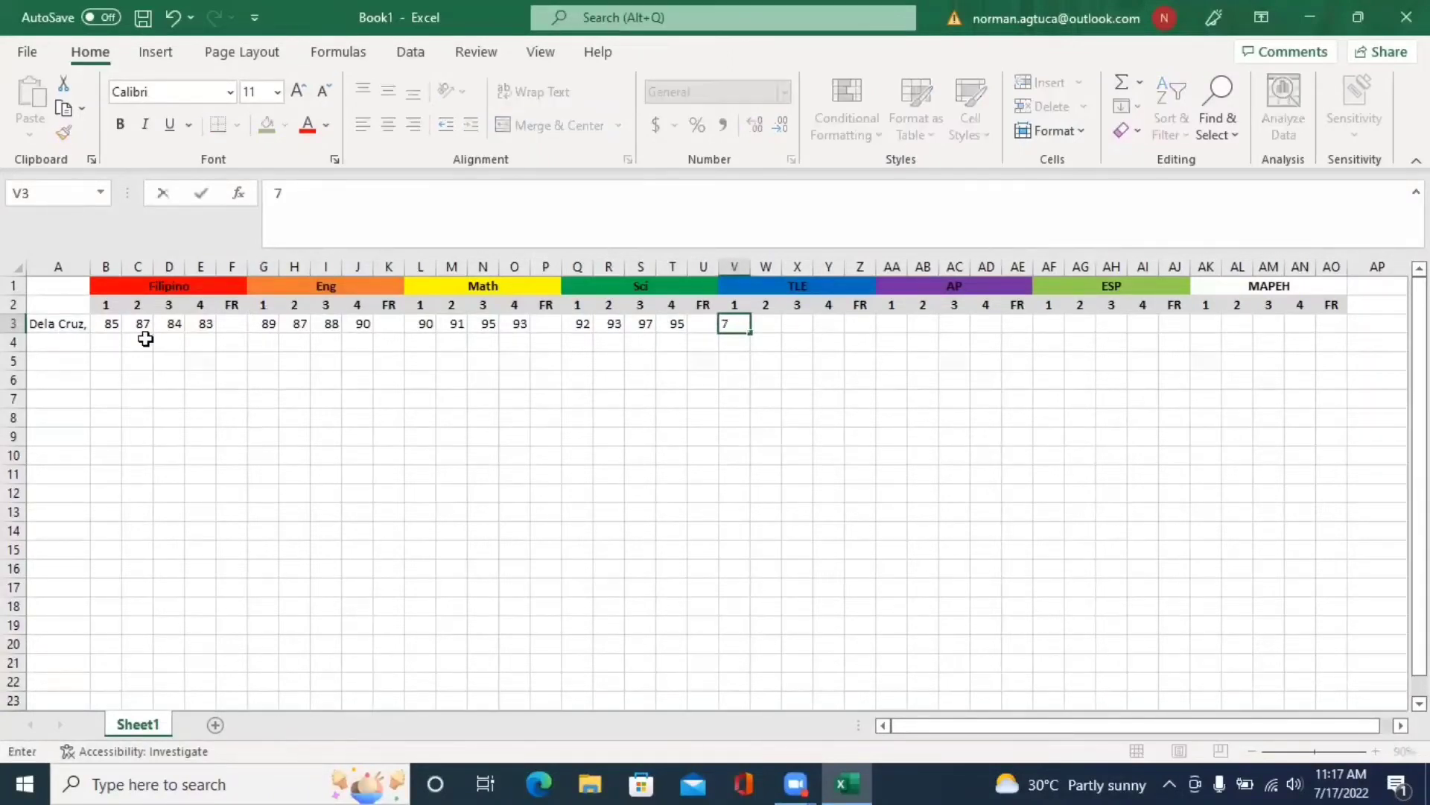
pyautogui.write('9')
pyautogui.press('Tab')
pyautogui.write('78')
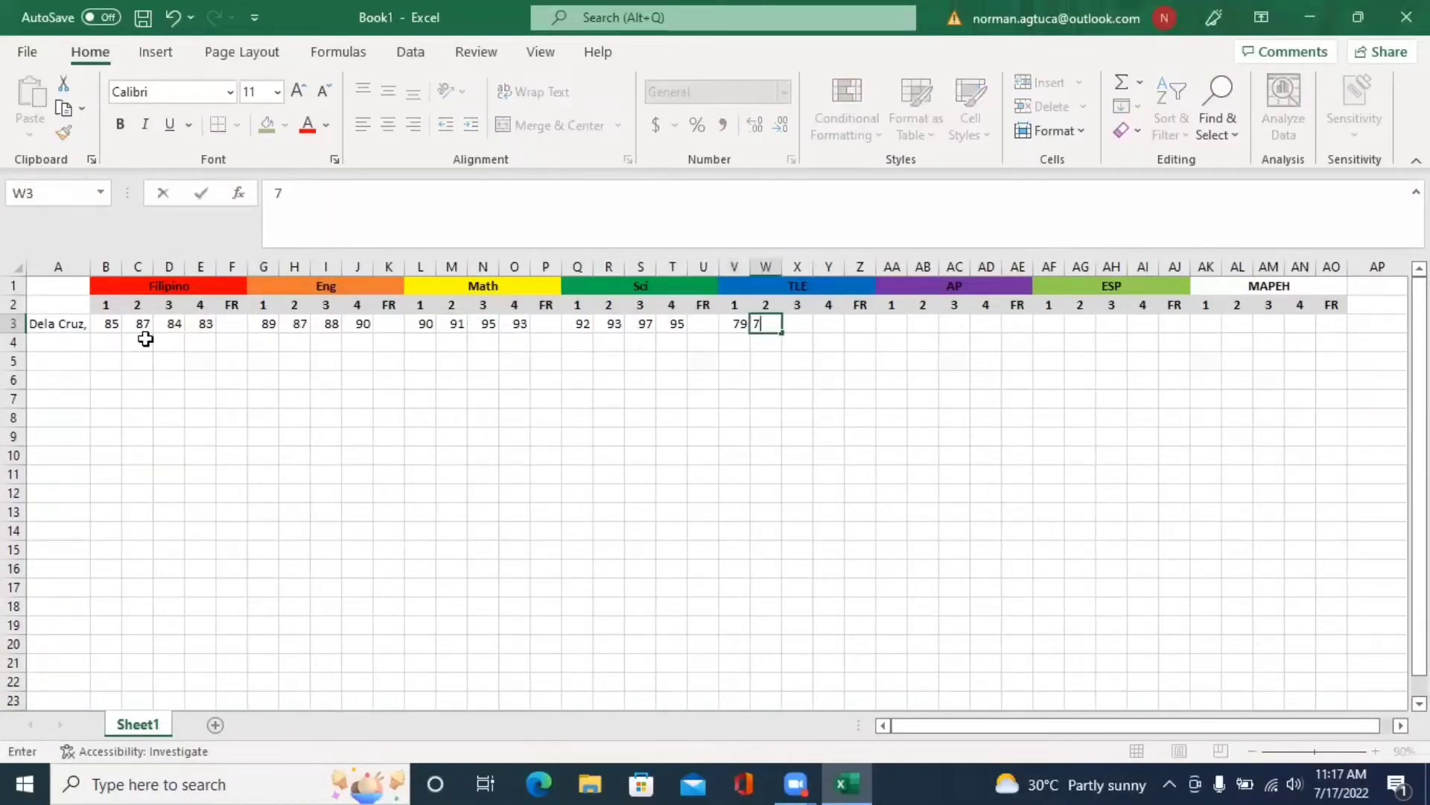
pyautogui.press('Tab')
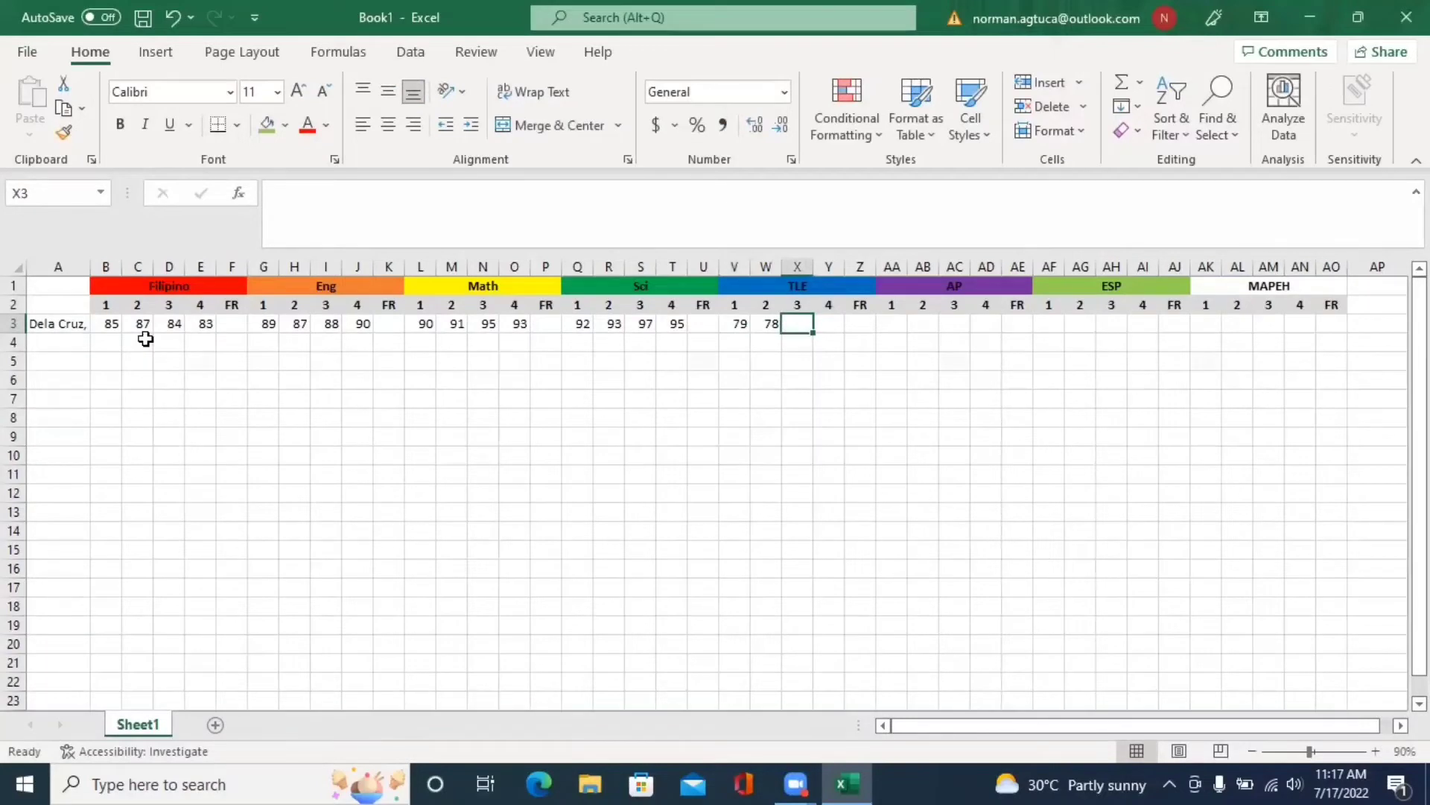
pyautogui.write('81')
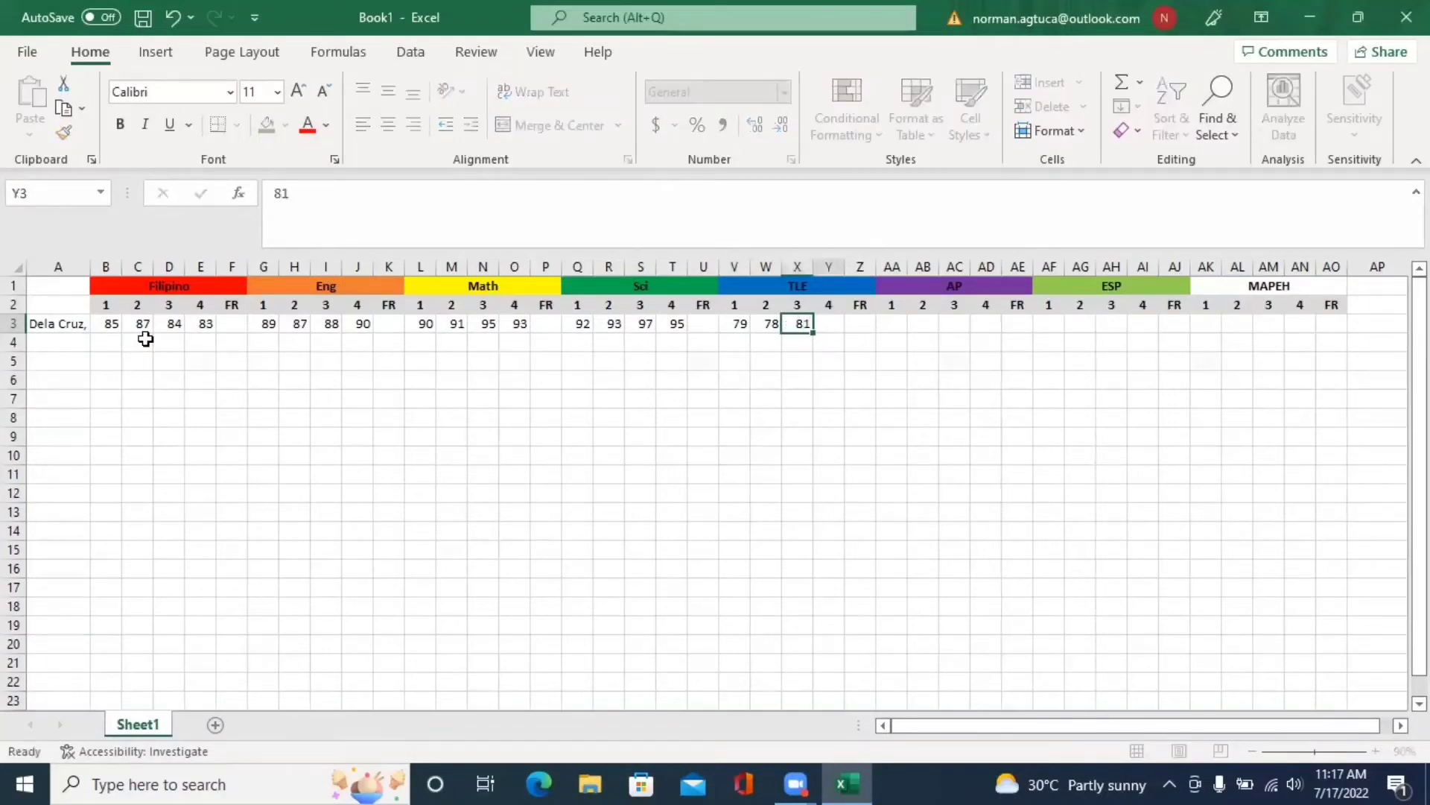
pyautogui.press('Tab')
pyautogui.write('83')
pyautogui.press('Tab')
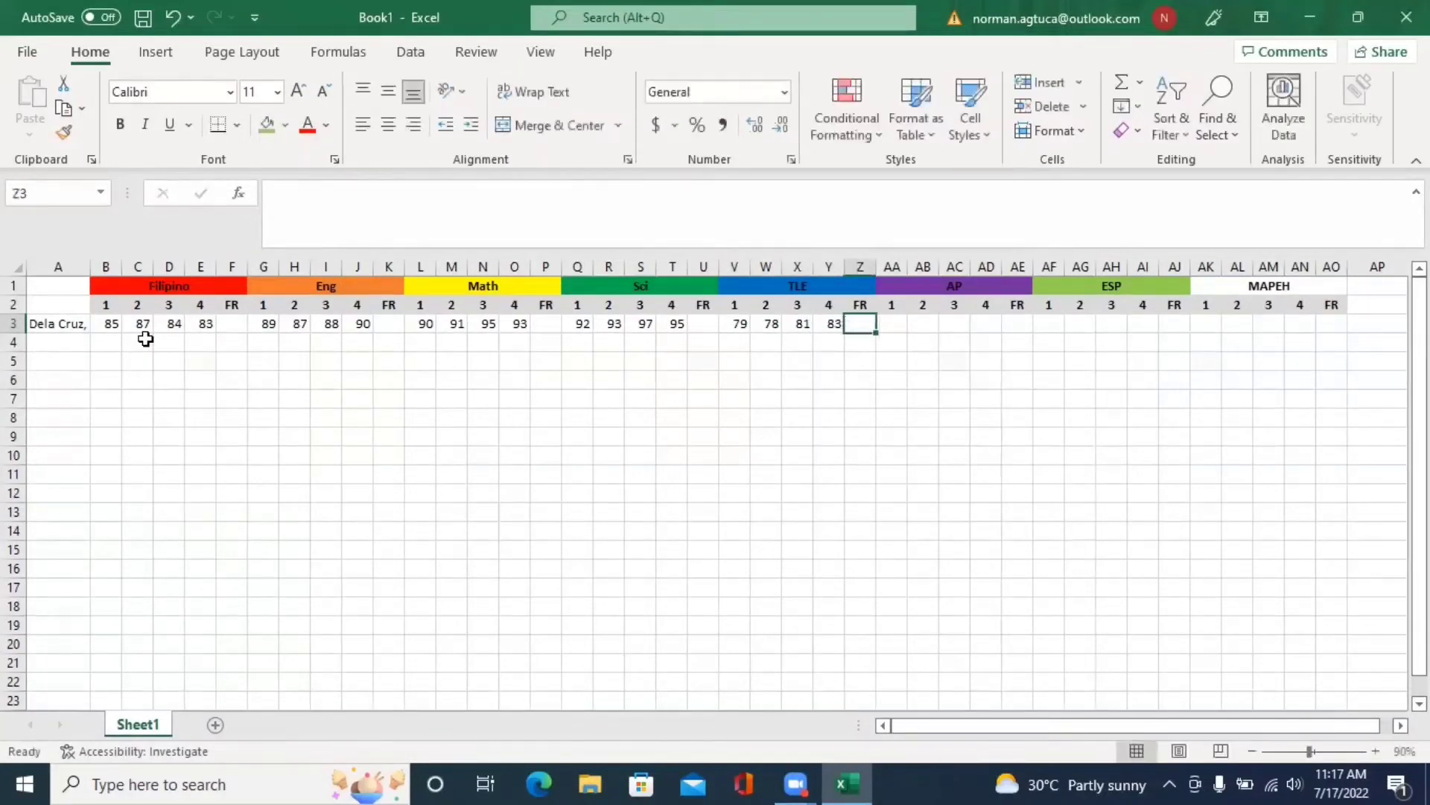
pyautogui.press('Tab')
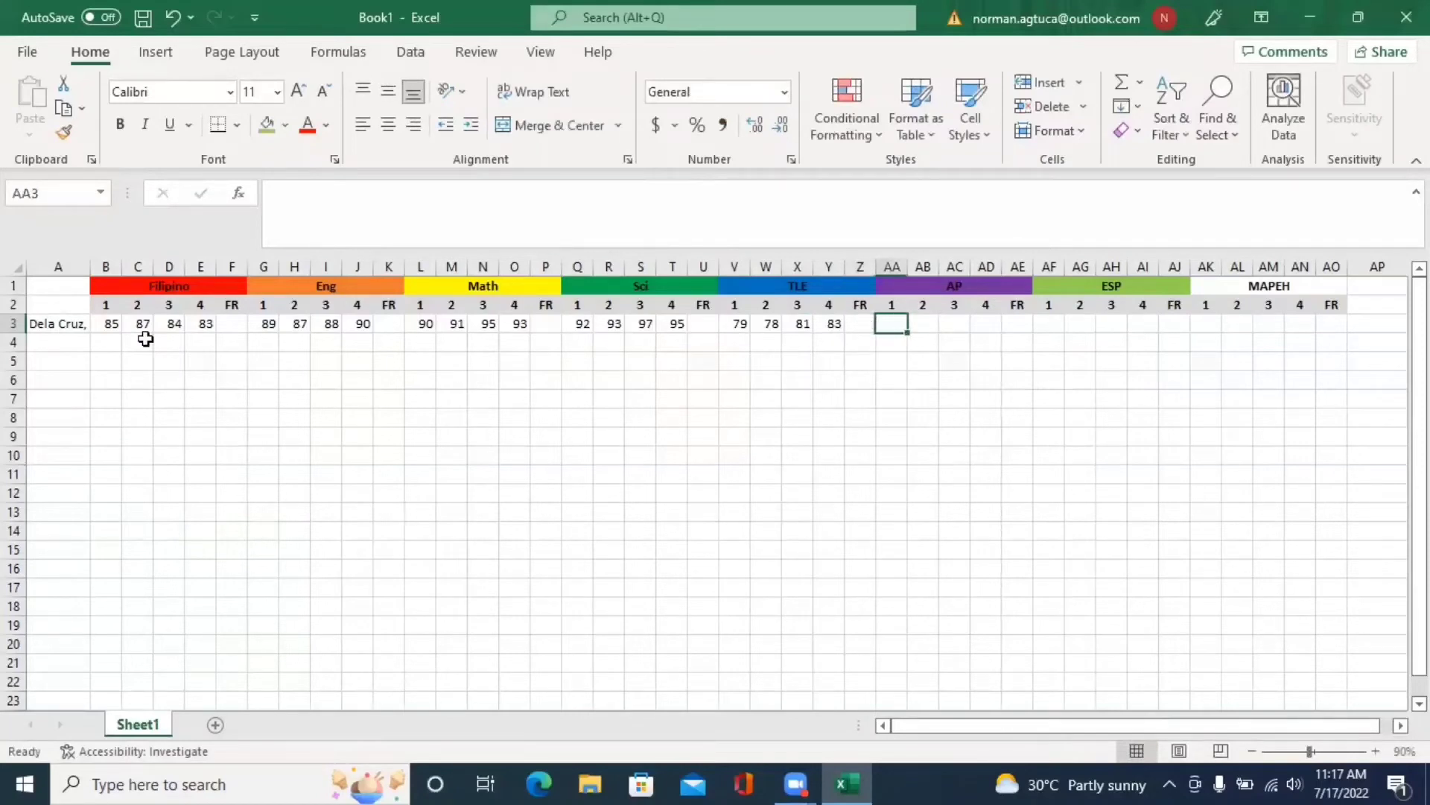
pyautogui.write('82')
pyautogui.press('Tab')
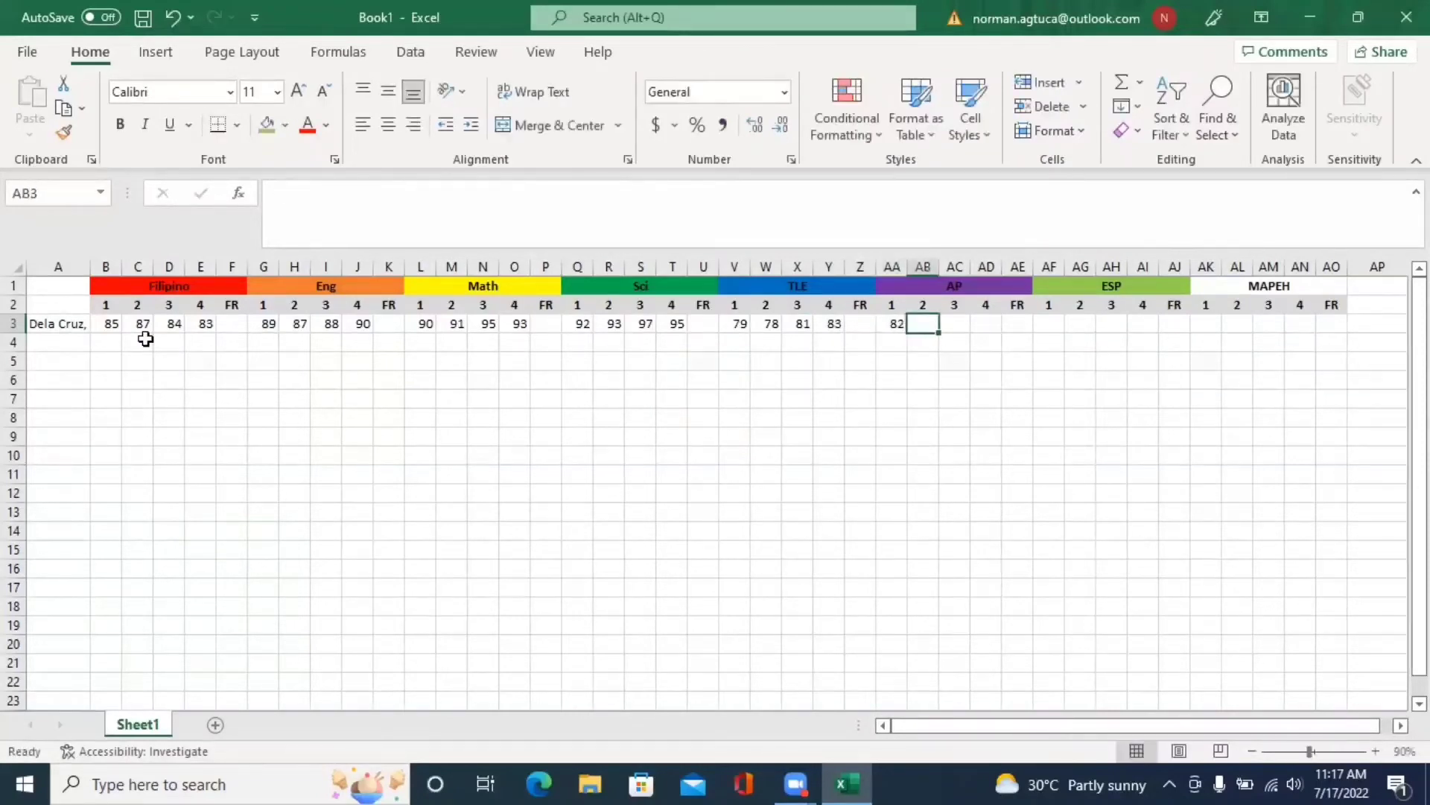
pyautogui.write('8')
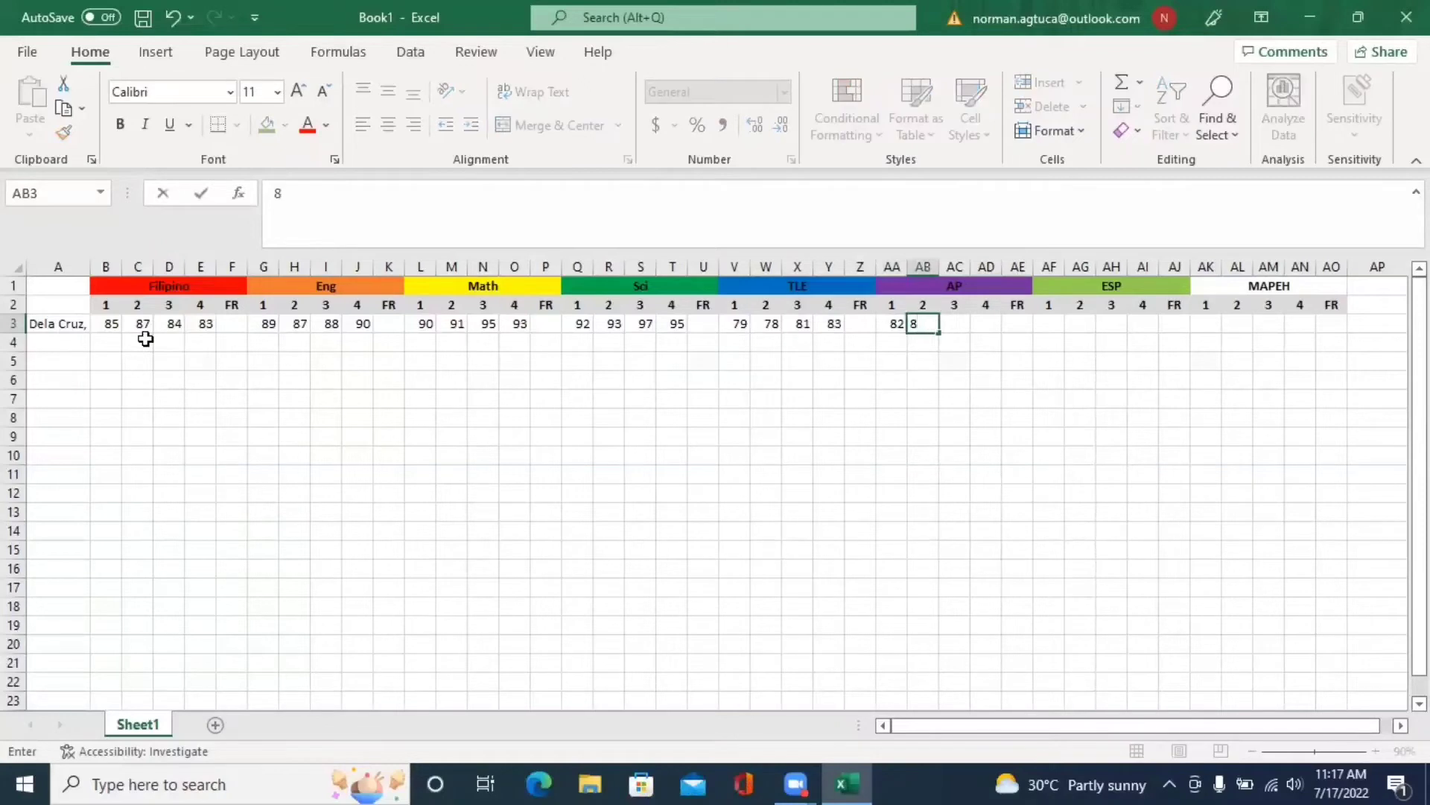
pyautogui.write('4')
pyautogui.press('Tab')
pyautogui.write('86')
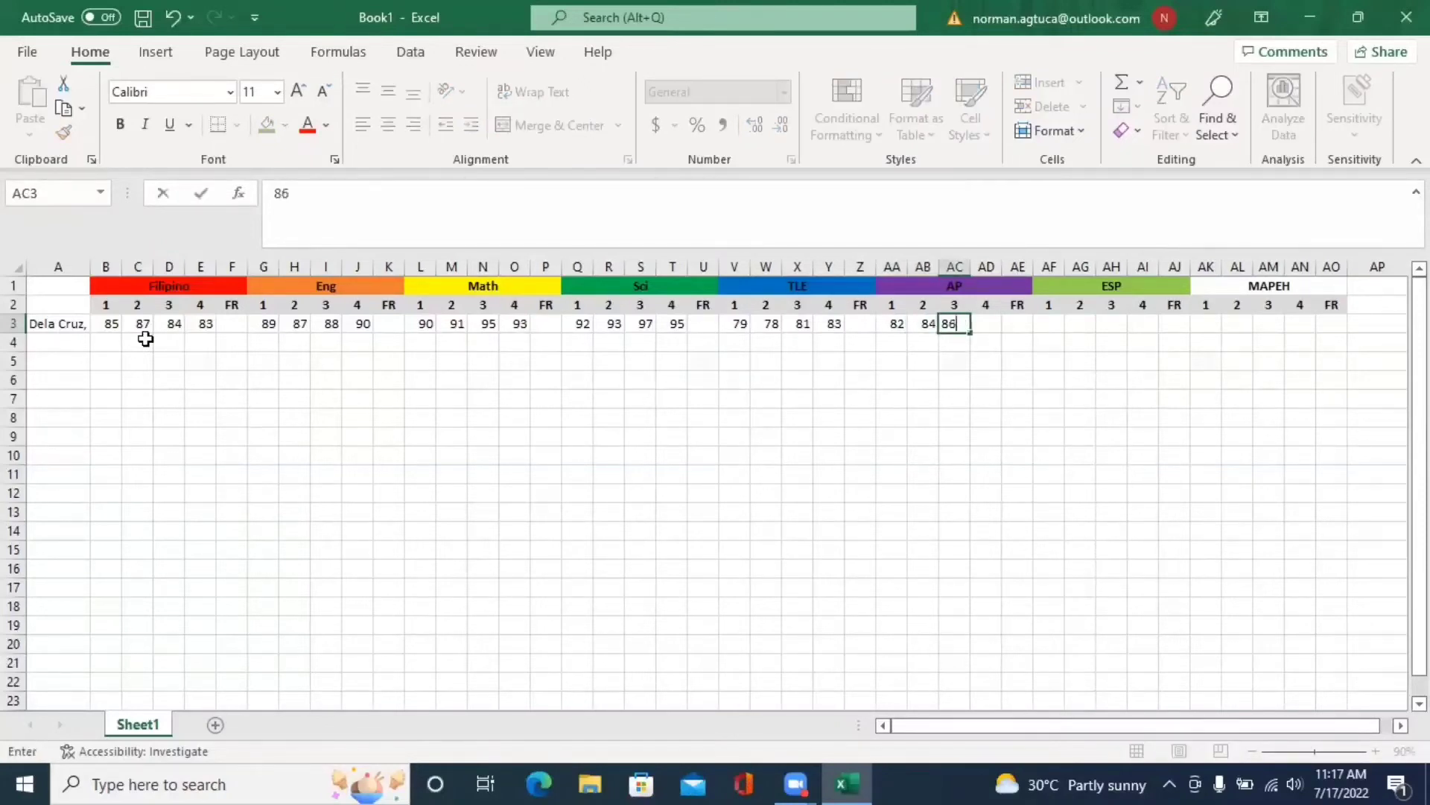
pyautogui.press('Tab')
pyautogui.write('8')
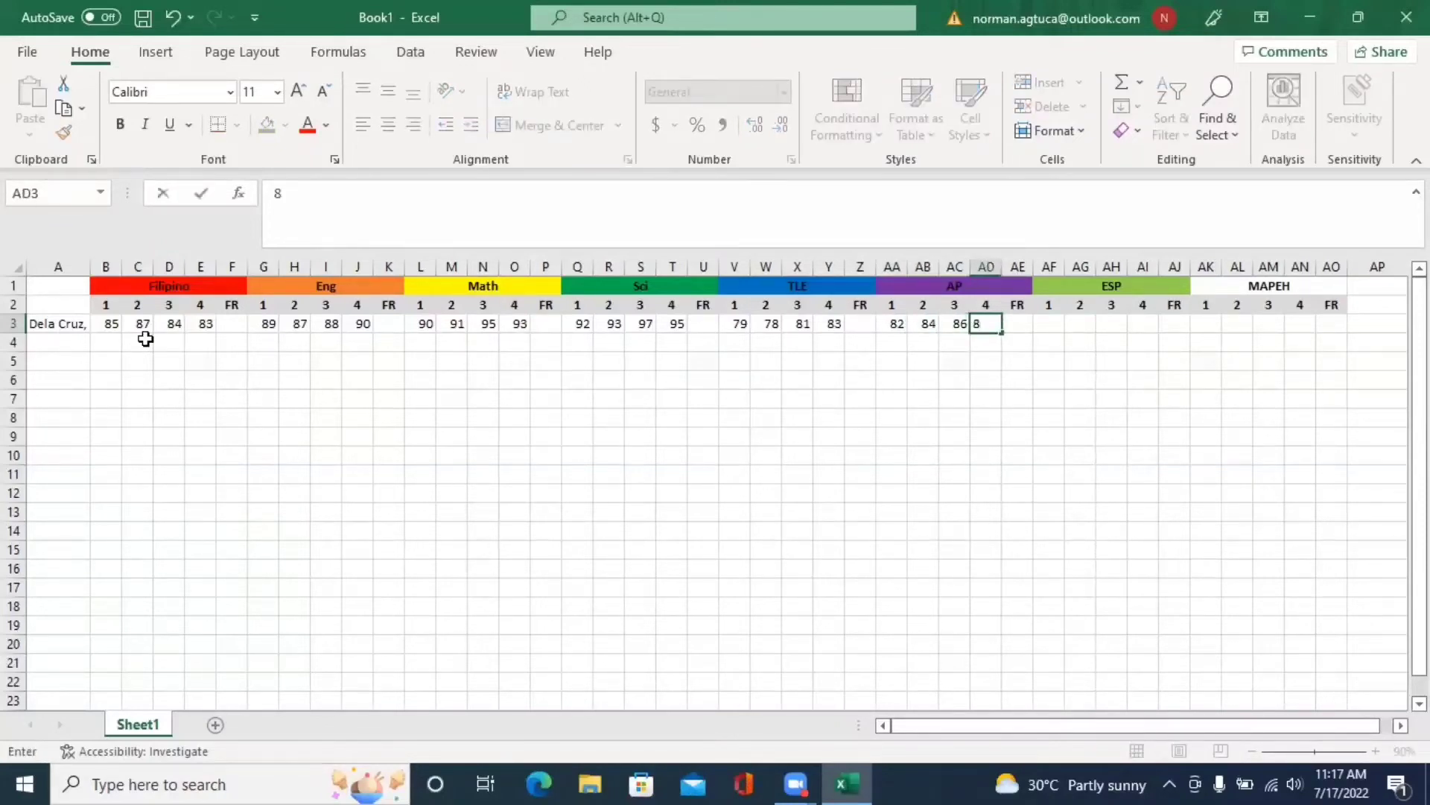
pyautogui.write('5')
pyautogui.press('Tab')
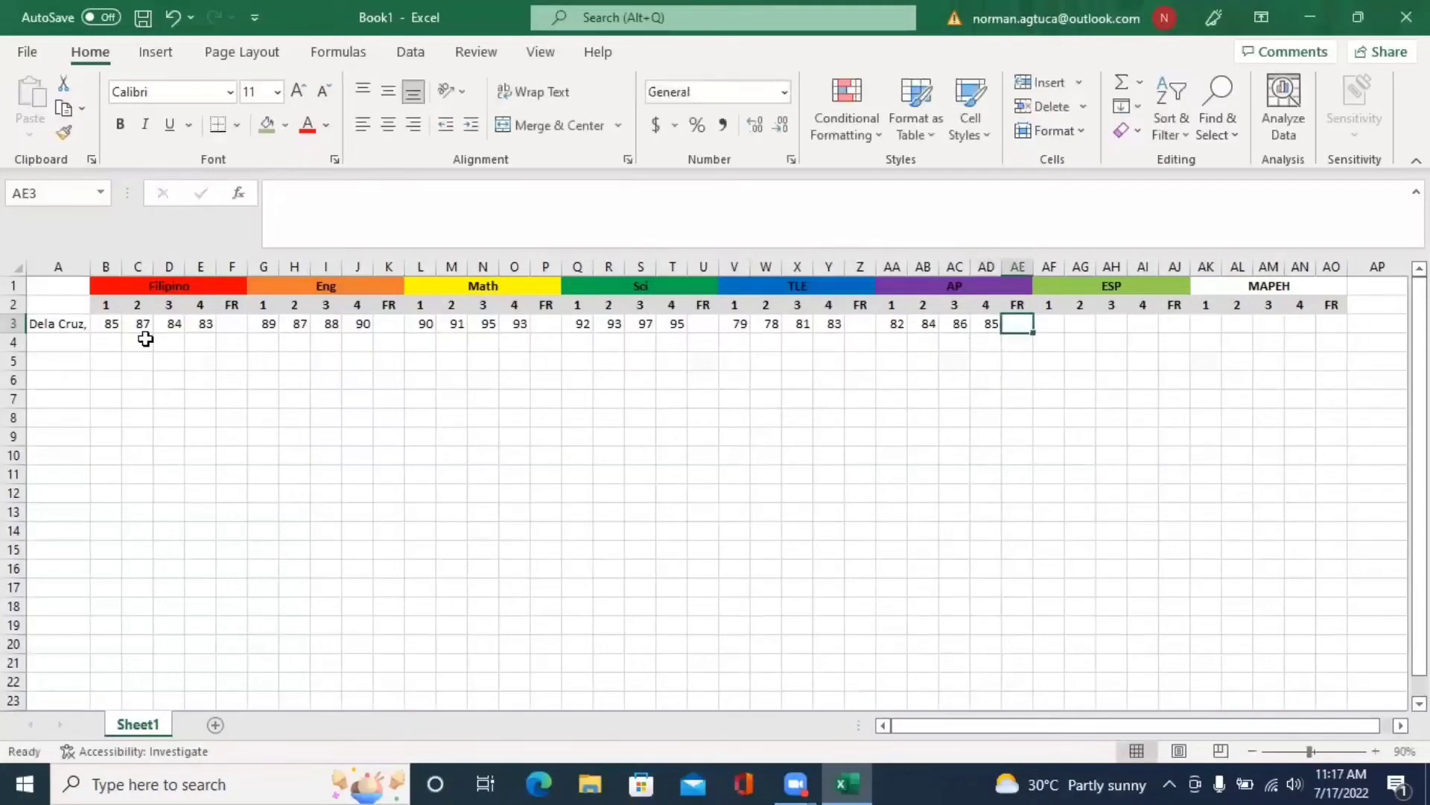
pyautogui.press('Tab')
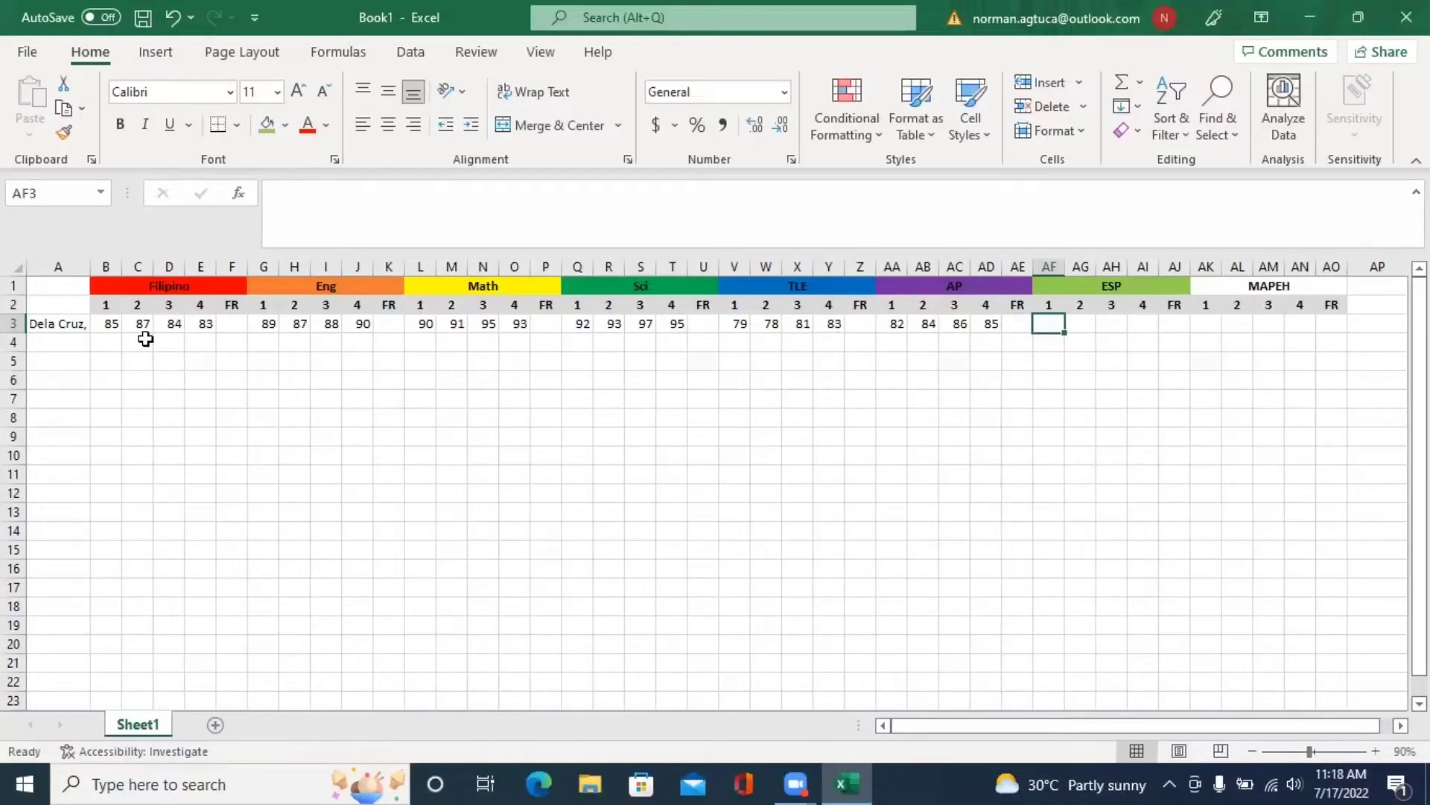
# - Enter ESP grades 92, 94, 93, 98 and MAPEH grades 81, 82, 86, 88
pyautogui.write('92')
pyautogui.press('Tab')
pyautogui.write('94')
pyautogui.press('Tab')
pyautogui.write('9')
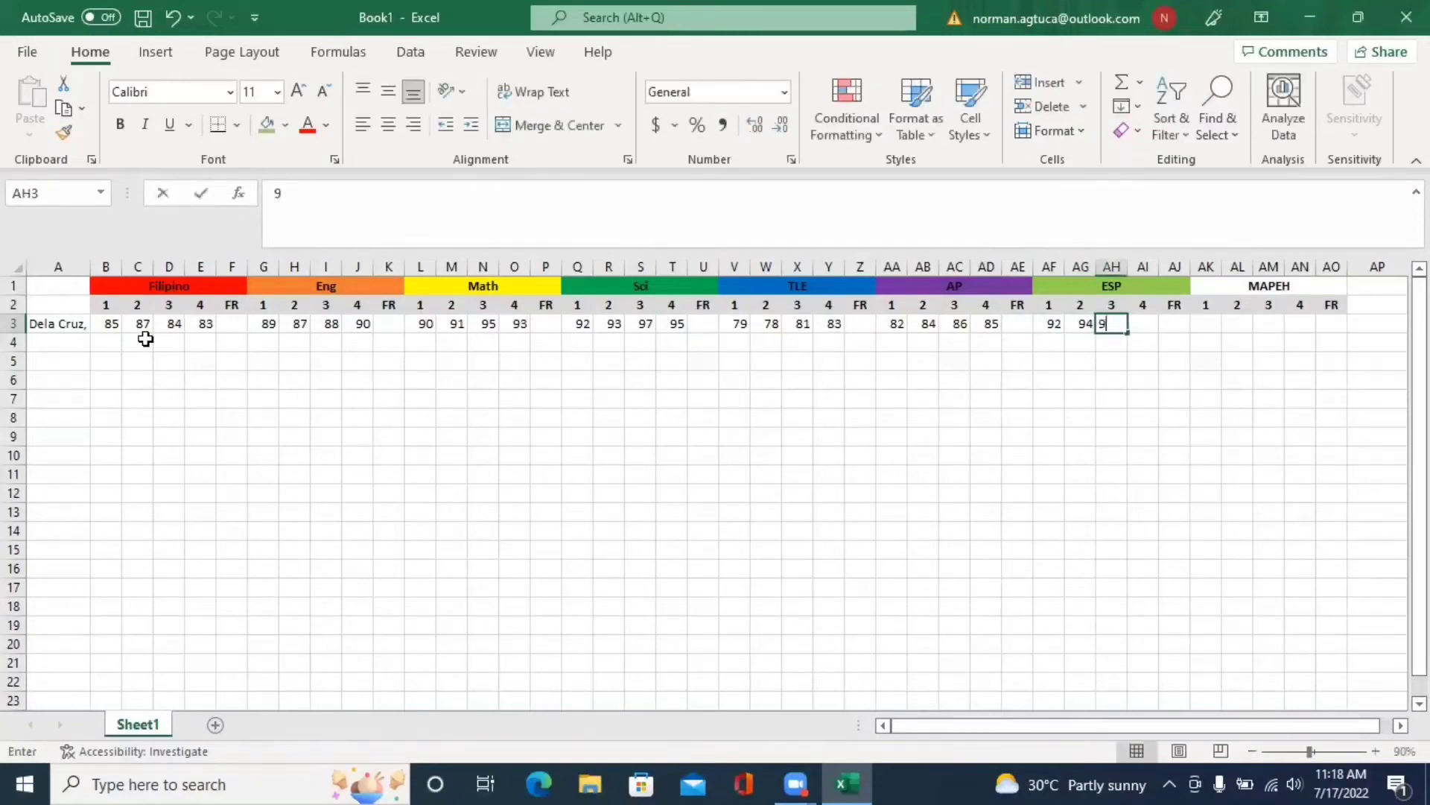
pyautogui.write('3')
pyautogui.press('Tab')
pyautogui.write('9')
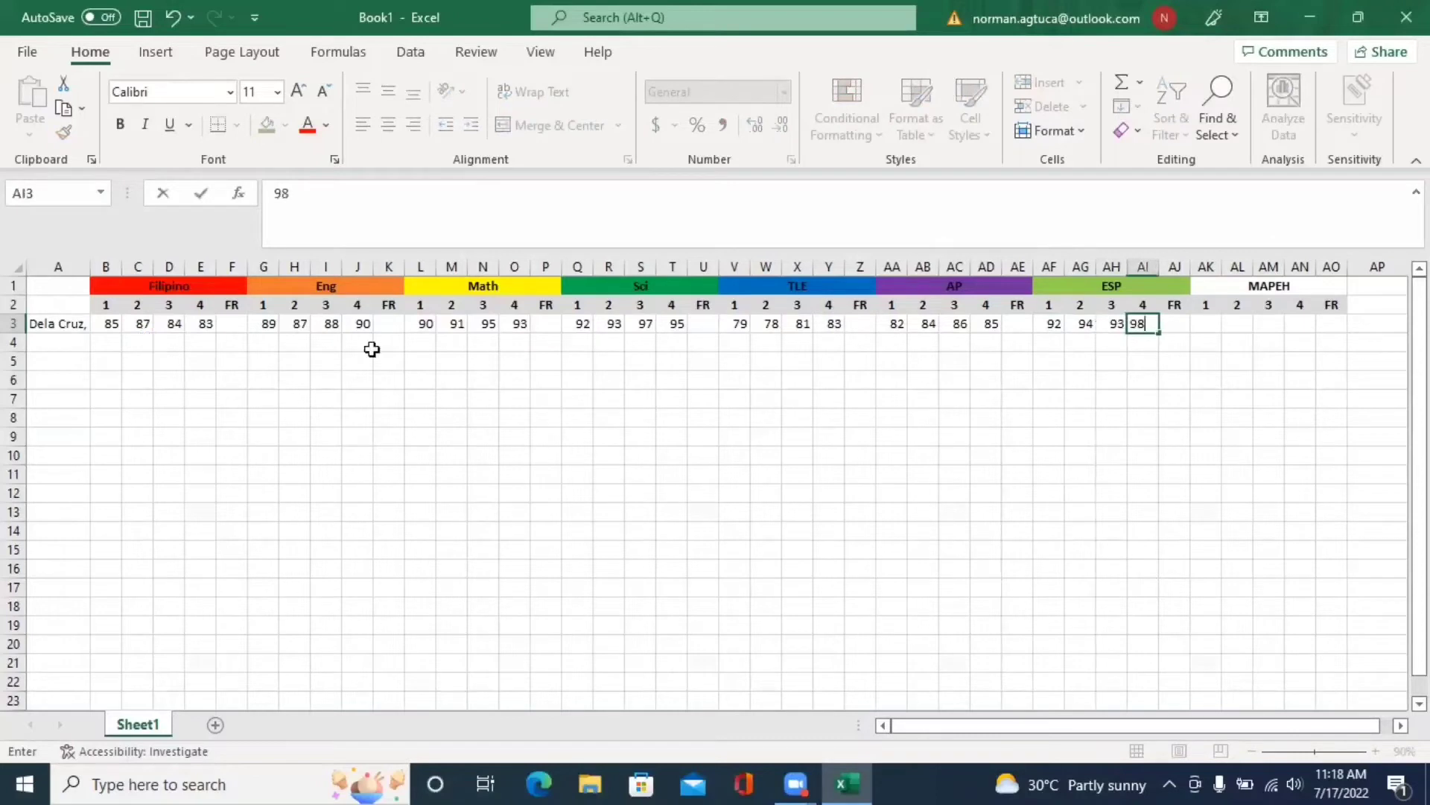
pyautogui.press('Tab')
pyautogui.press('Tab')
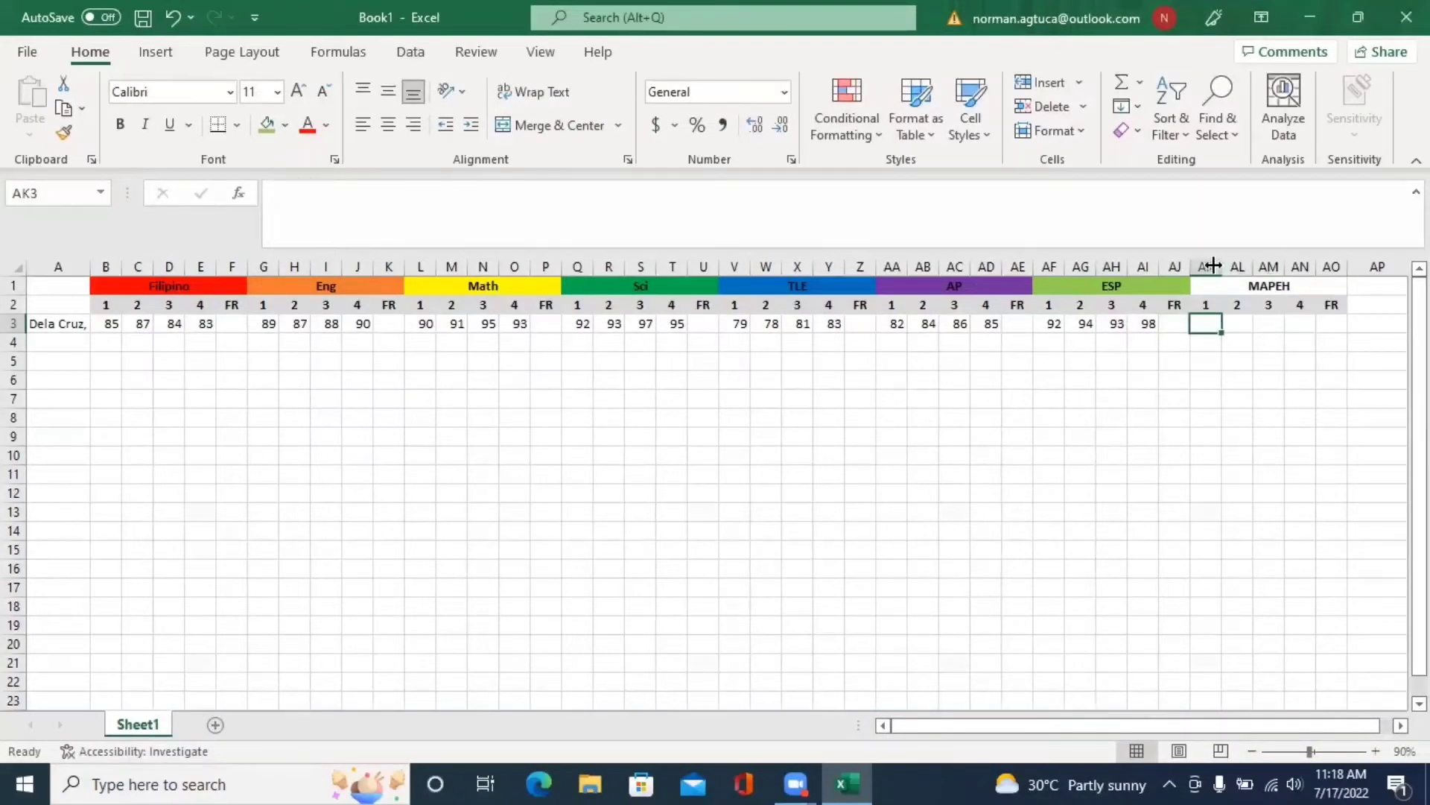
pyautogui.write('81')
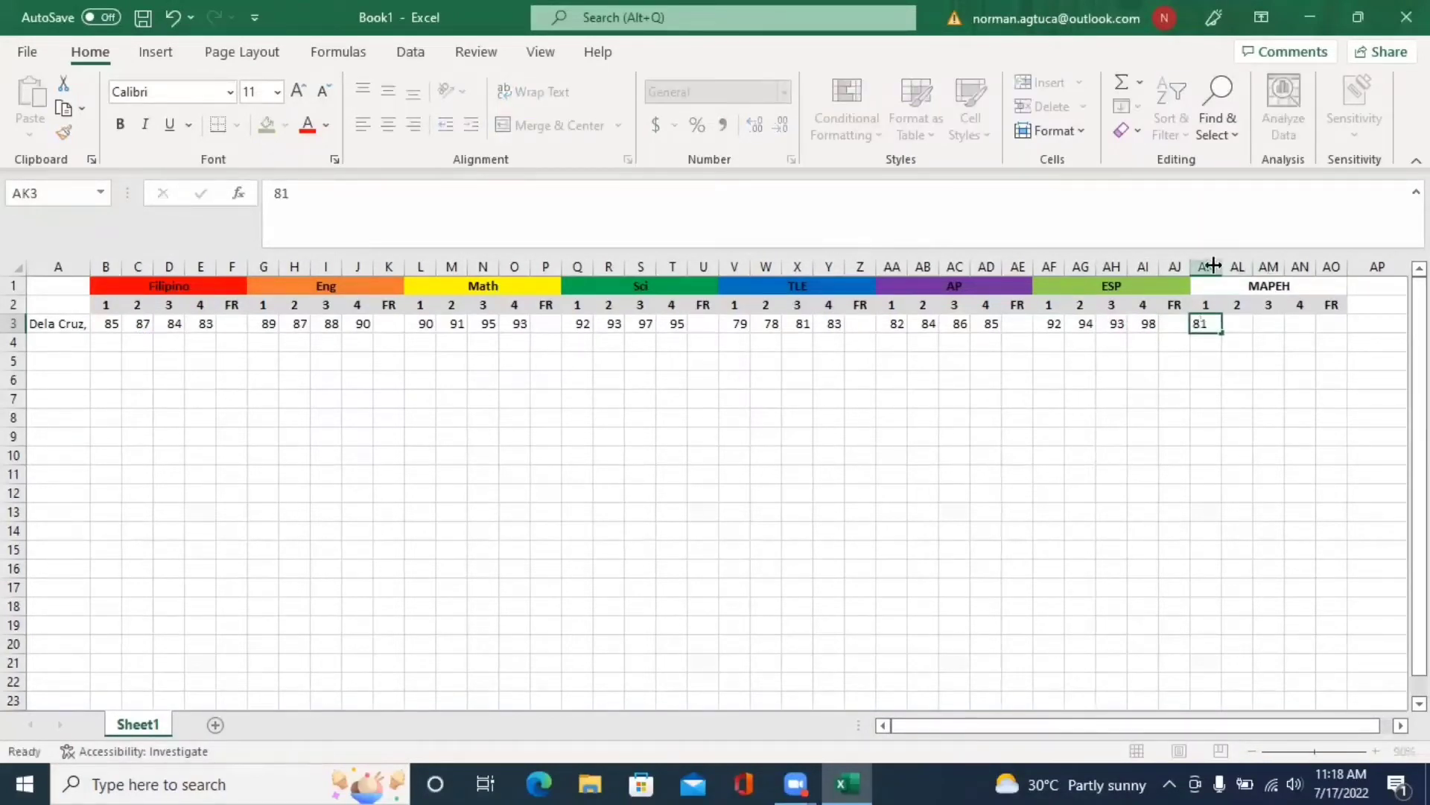
pyautogui.press('Tab')
pyautogui.write('82')
pyautogui.press('Tab')
pyautogui.write('86')
pyautogui.press('Tab')
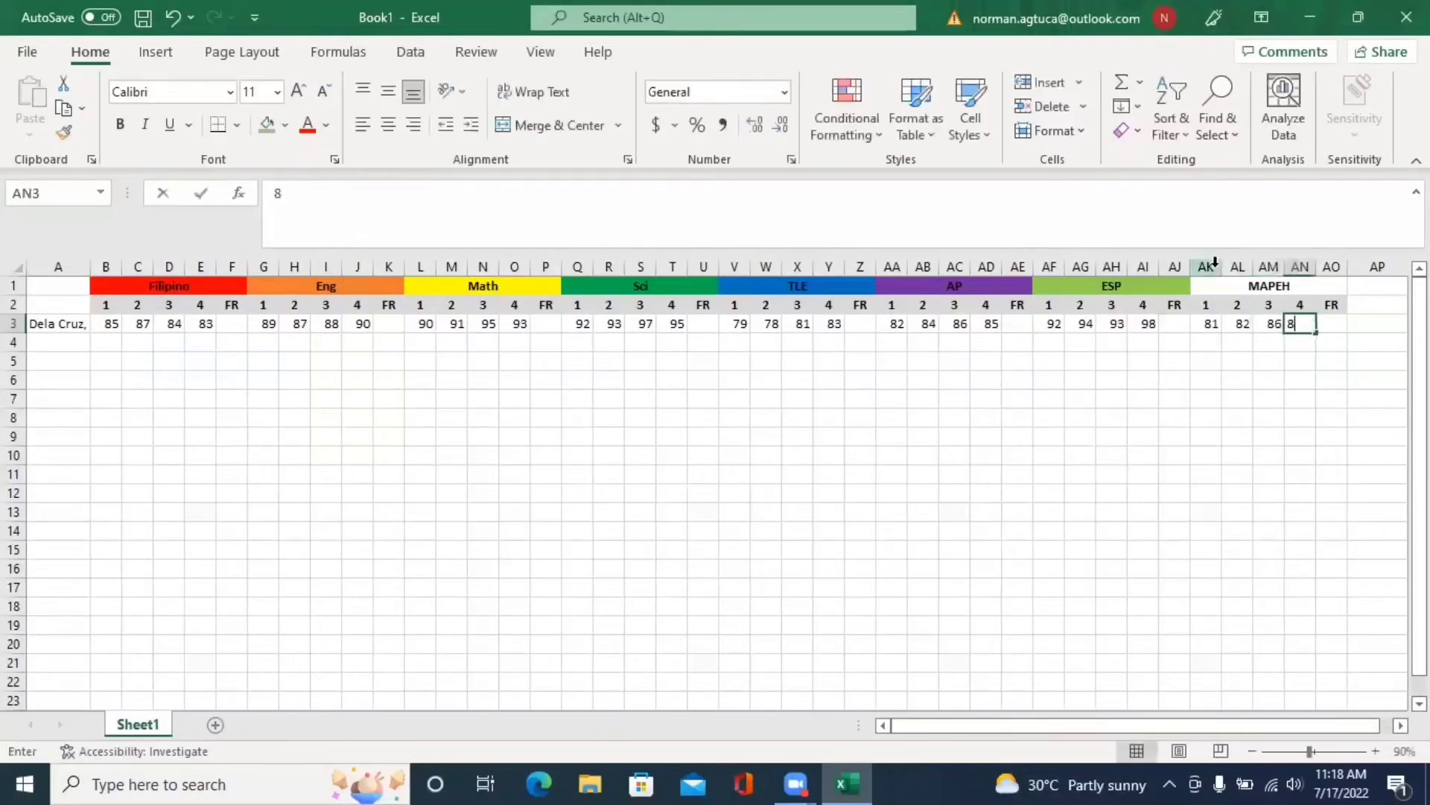
pyautogui.write('88')
pyautogui.press('Tab')
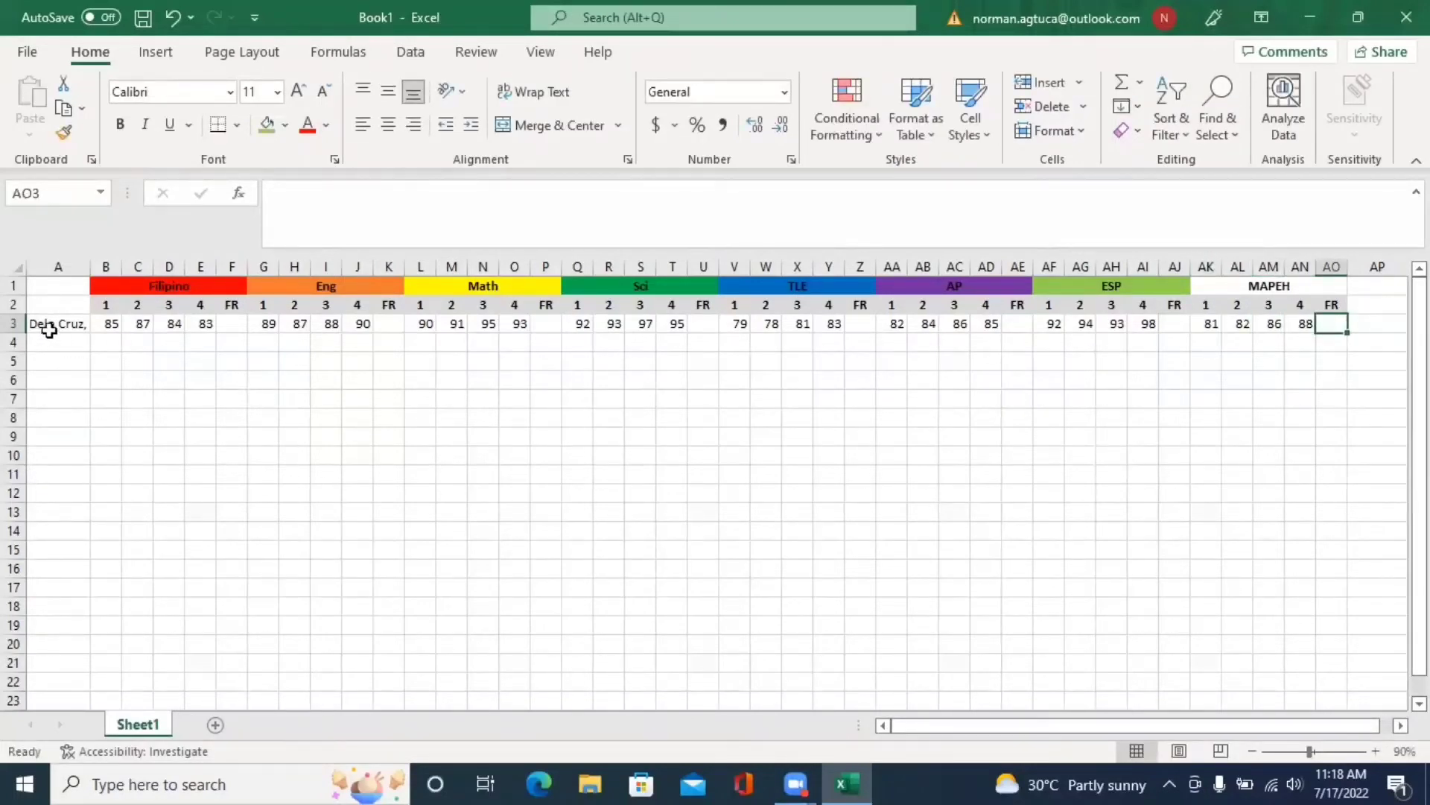
# - Copy row 3's grades into row 4 and begin typing the Gen. Ave. heading in AP1
pyautogui.moveTo(44, 323); pyautogui.dragTo(1312, 321)
pyautogui.hotkey('ctrl', 'c')
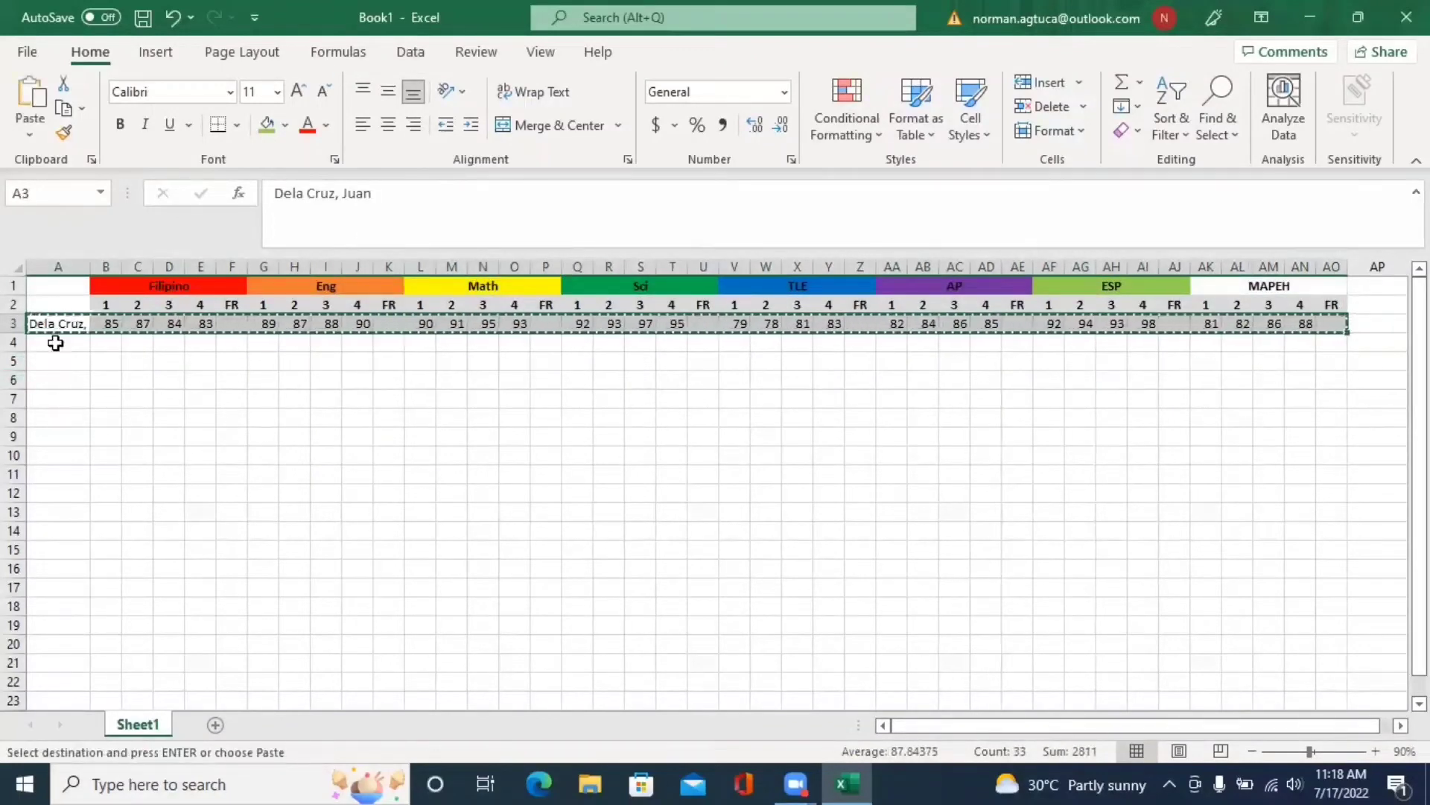
pyautogui.click(55, 341)
pyautogui.hotkey('ctrl', 'v')
pyautogui.click(262, 398)
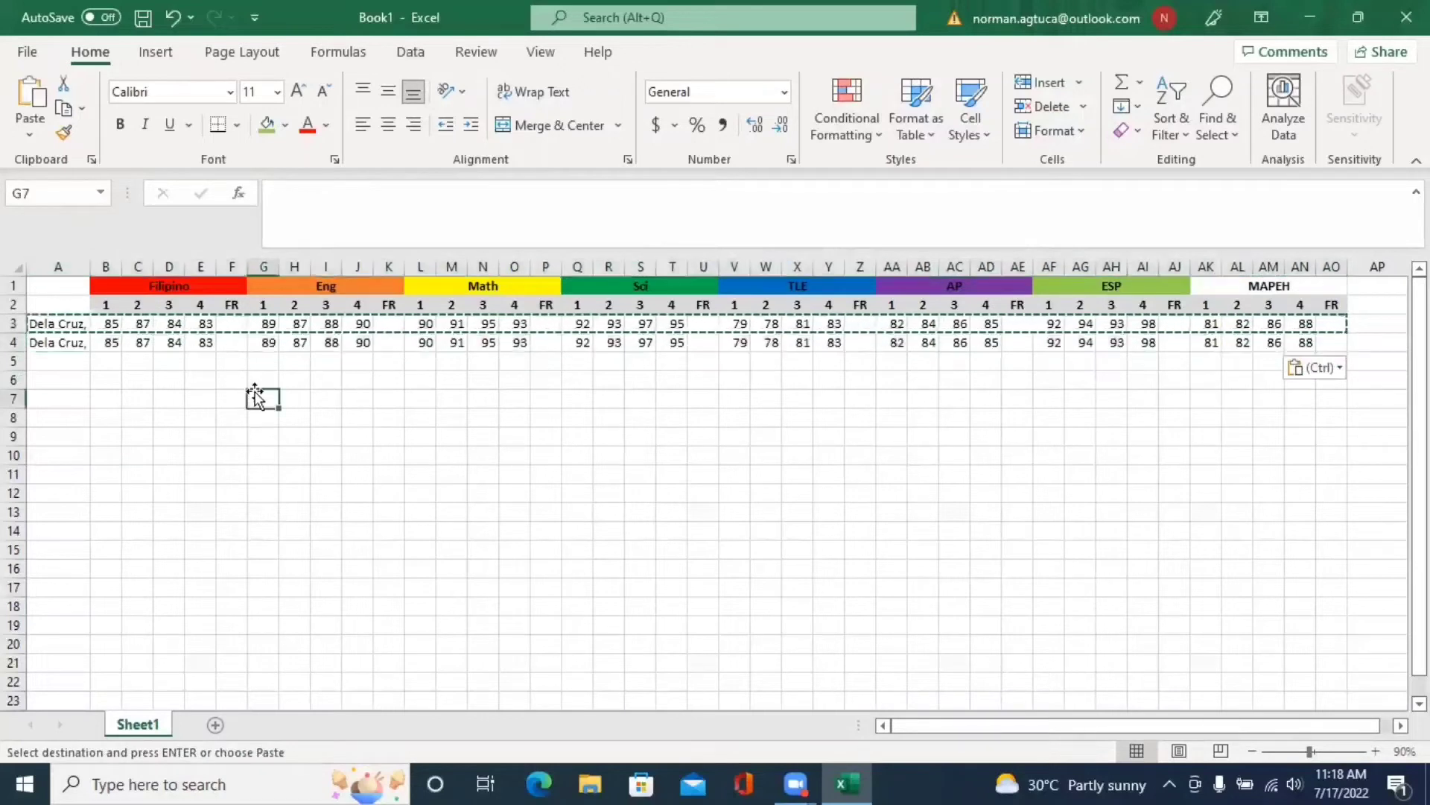
pyautogui.click(1376, 287)
pyautogui.write('Gen. Ave.')
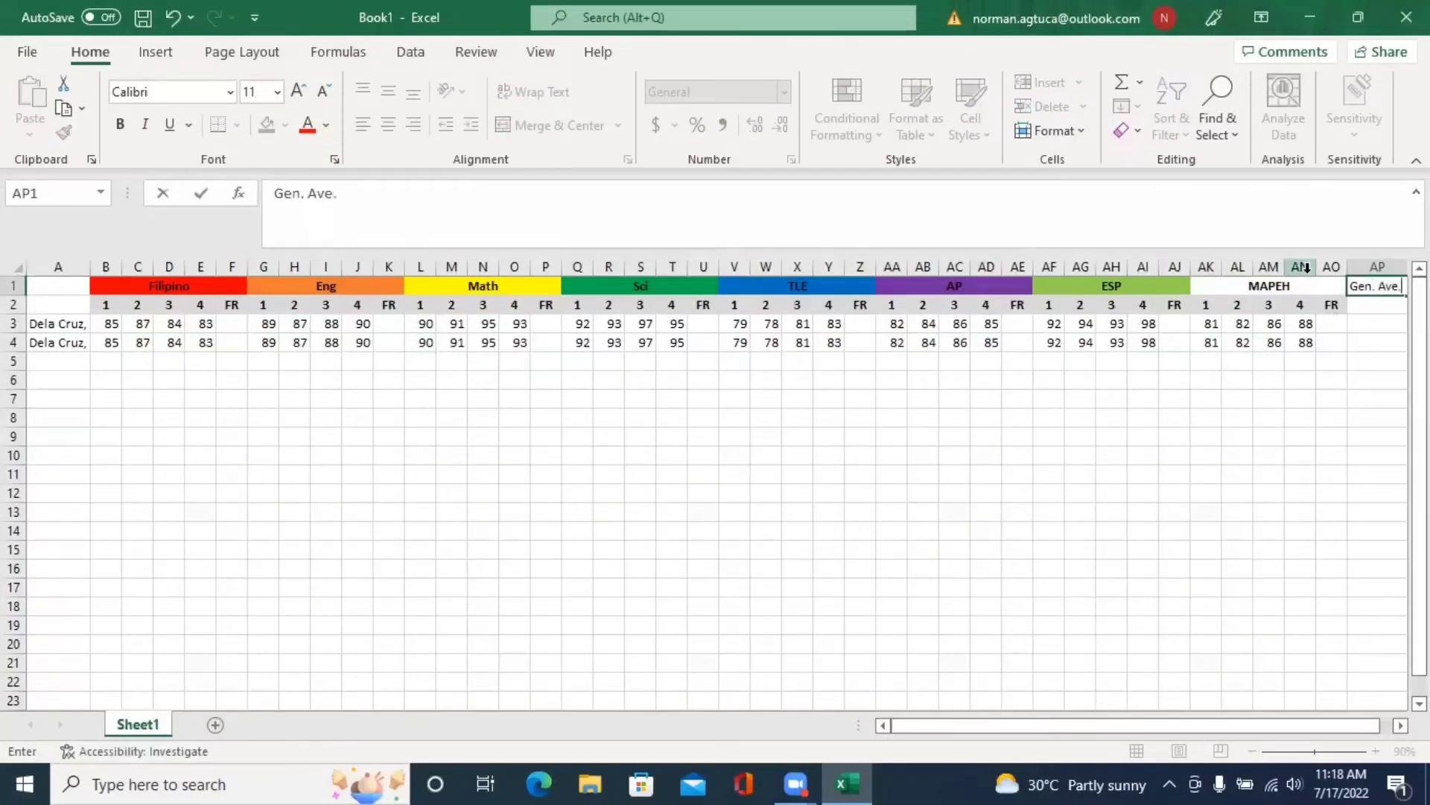
# - Merge and center the Gen. Ave. heading across AP1:AP2
pyautogui.click(1358, 378)
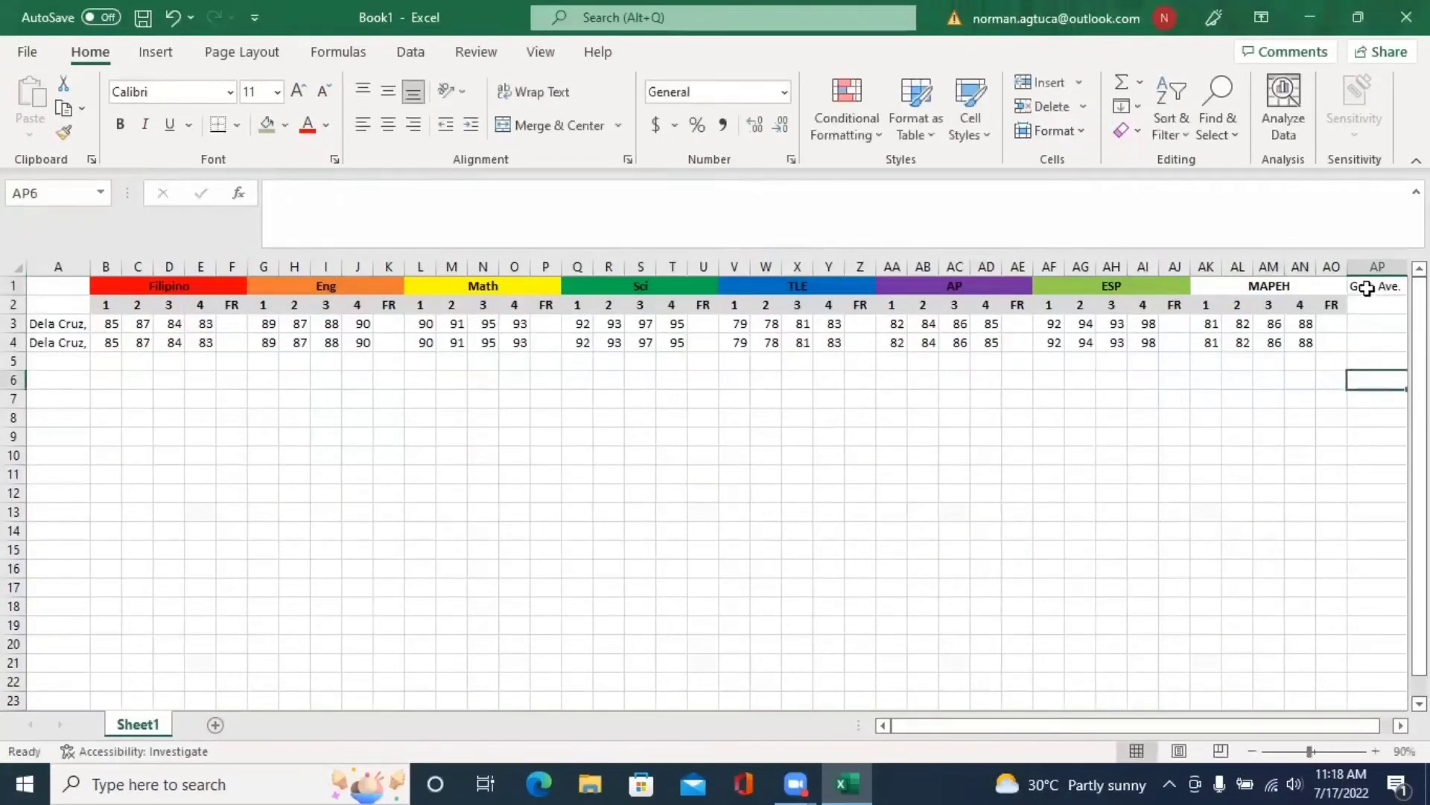
pyautogui.moveTo(1372, 287); pyautogui.dragTo(1375, 306)
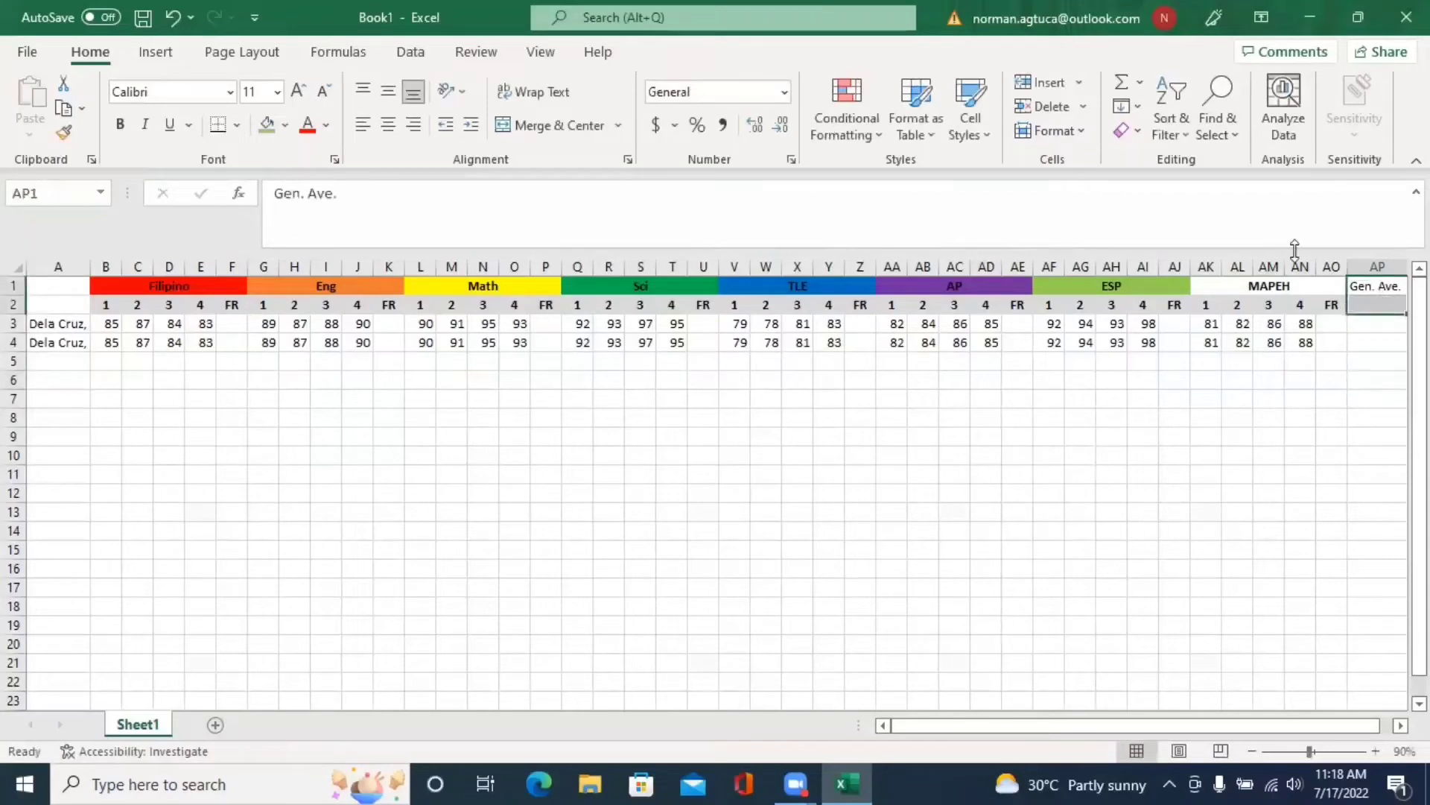
pyautogui.click(517, 128)
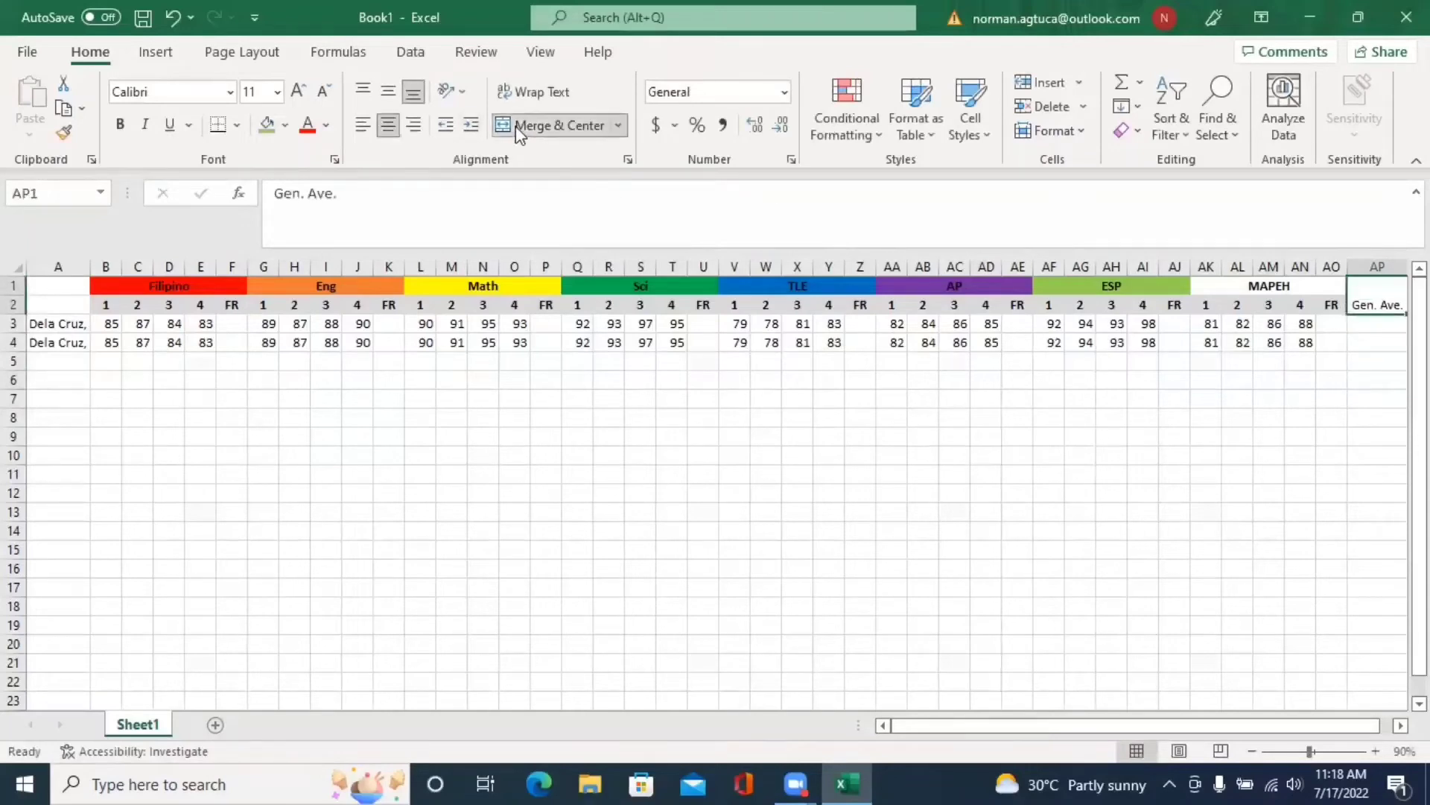
pyautogui.click(1175, 399)
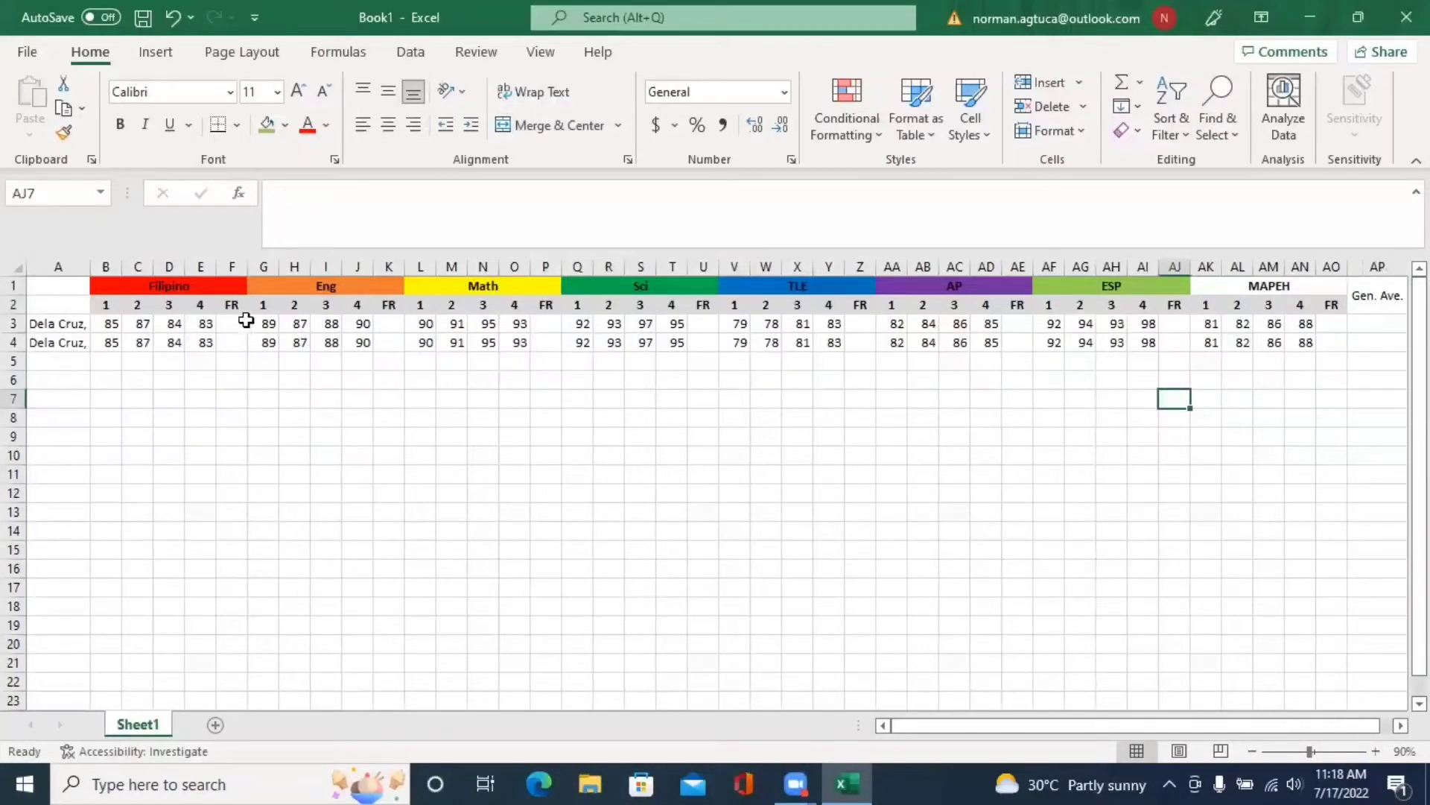
# - Inspect both students' rows and Filipino FR cells, ending on cell F3
pyautogui.click(240, 327)
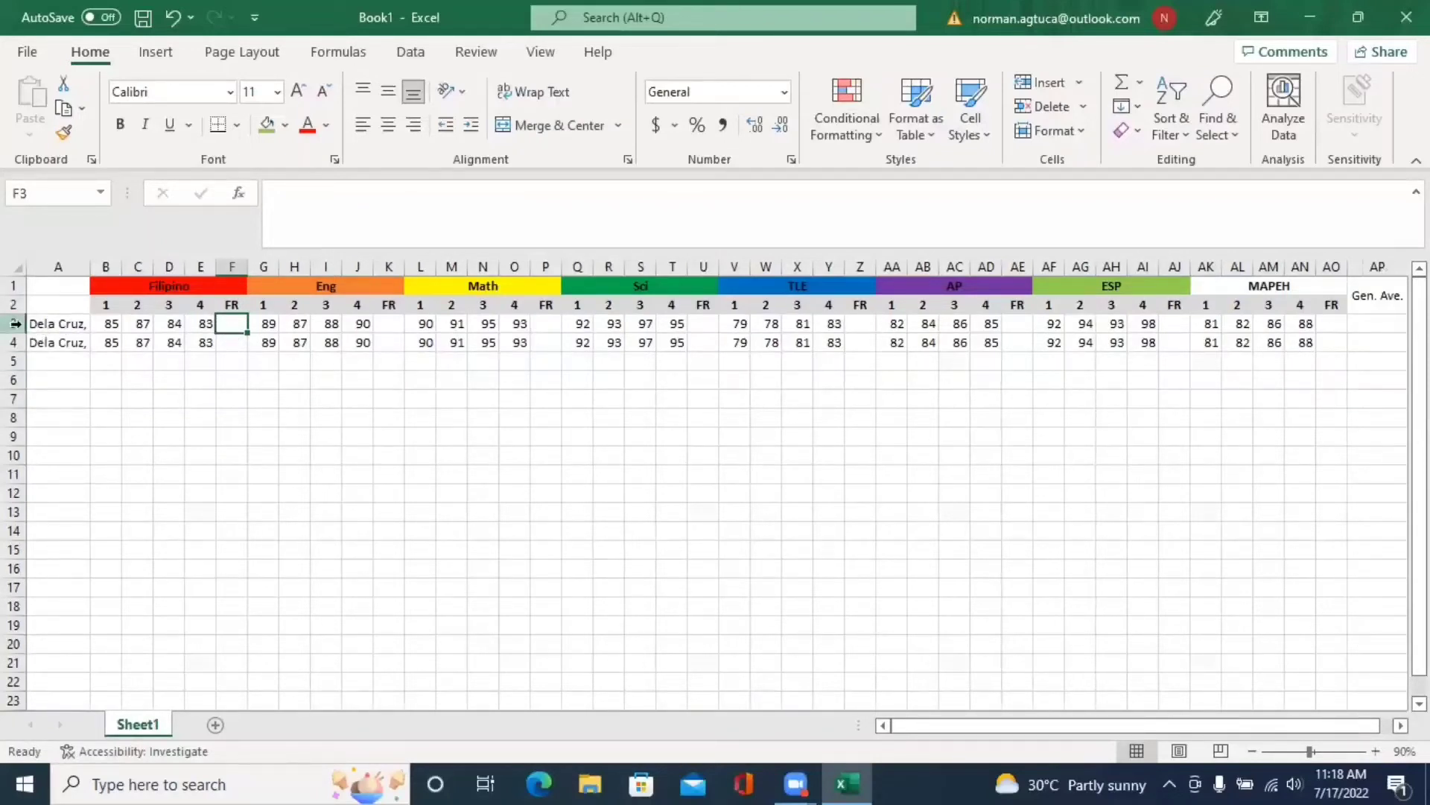
pyautogui.click(14, 323)
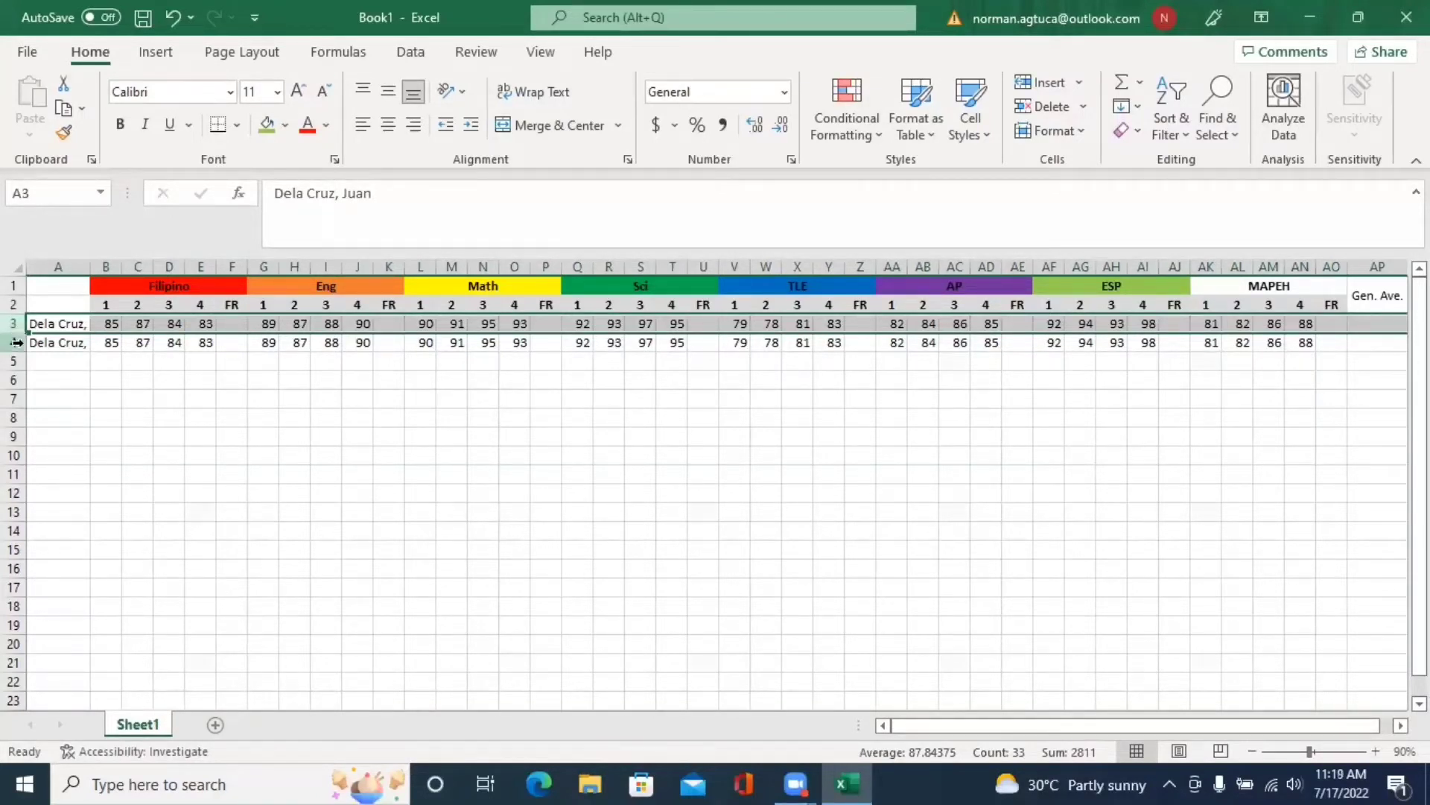
pyautogui.click(16, 342)
pyautogui.click(16, 324)
pyautogui.click(16, 342)
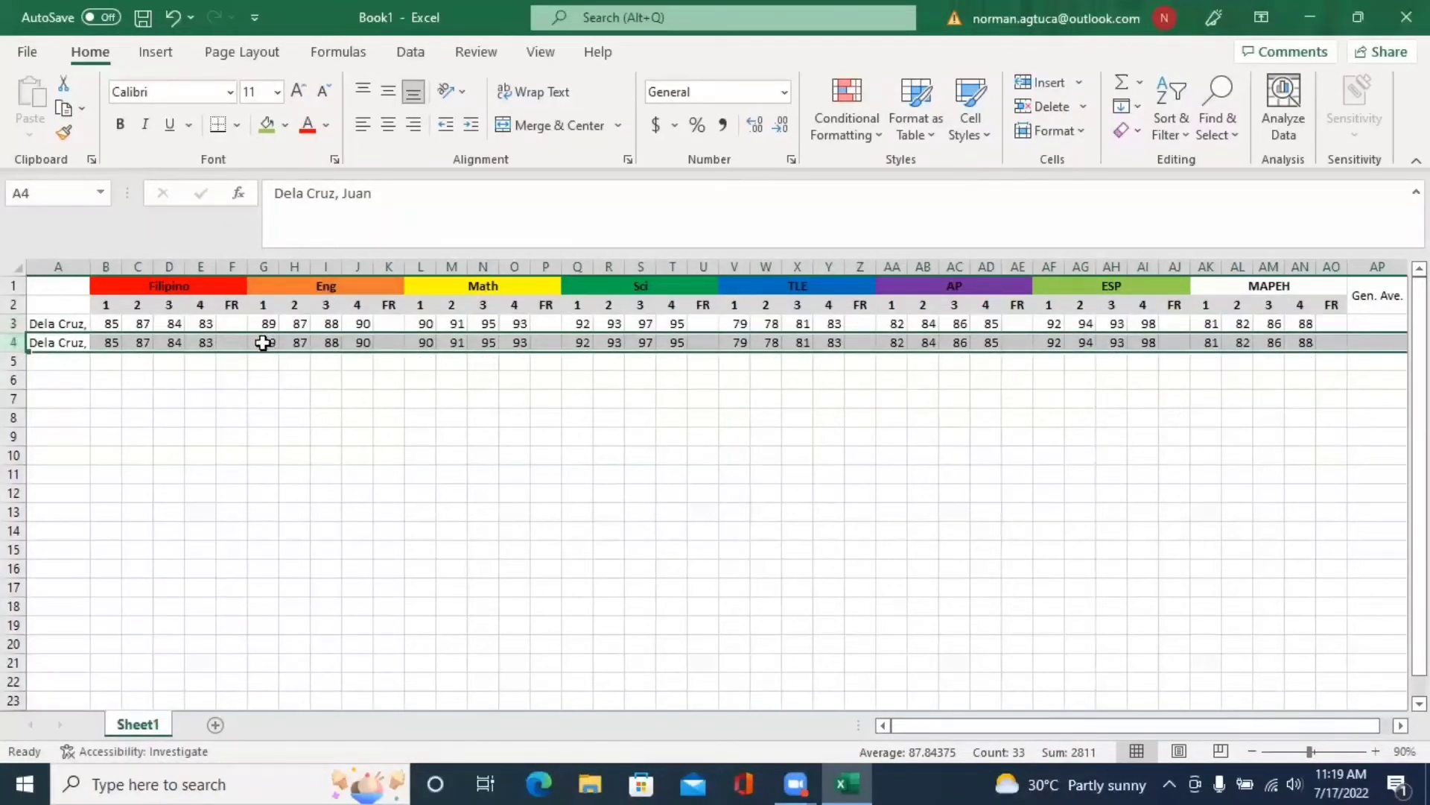
pyautogui.click(237, 341)
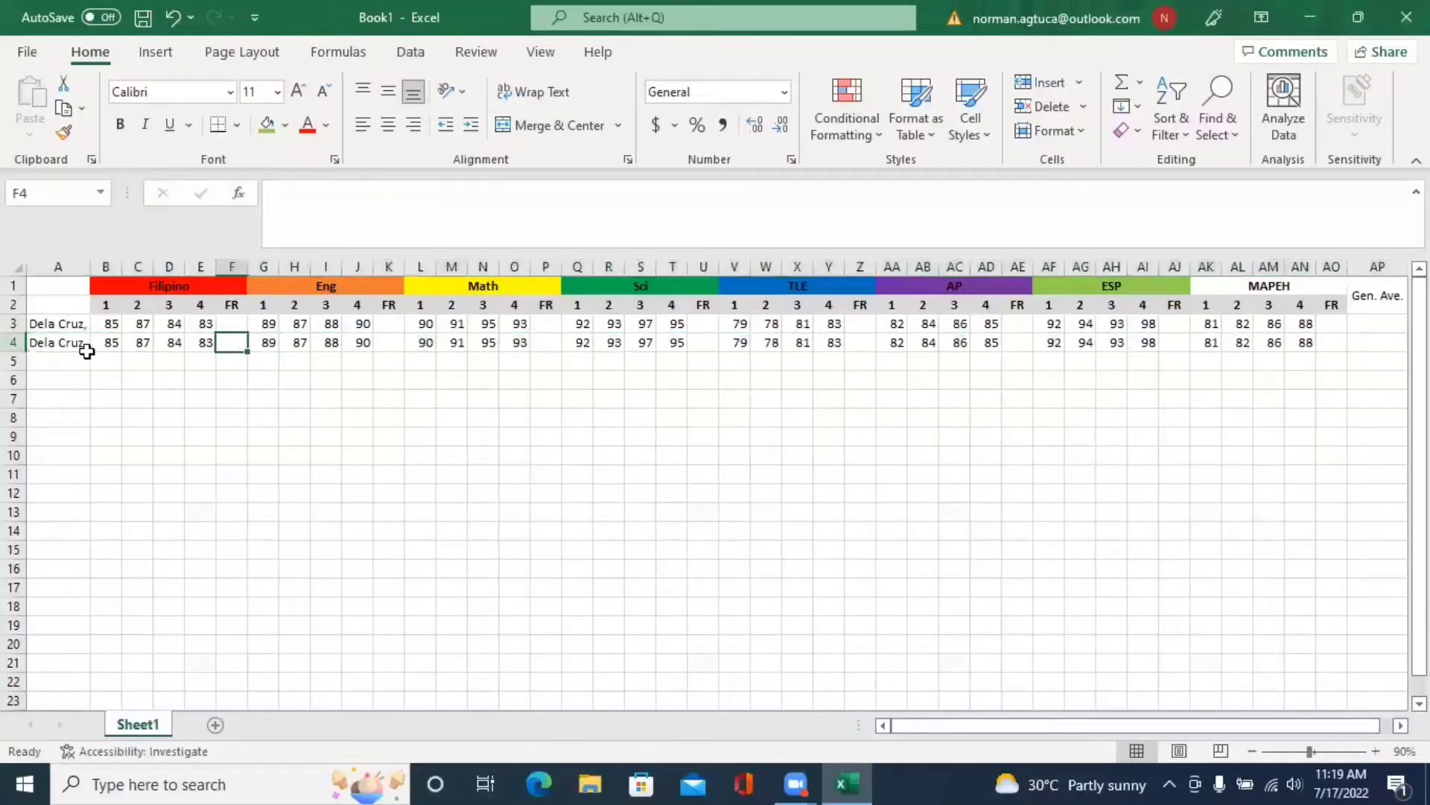
pyautogui.click(15, 341)
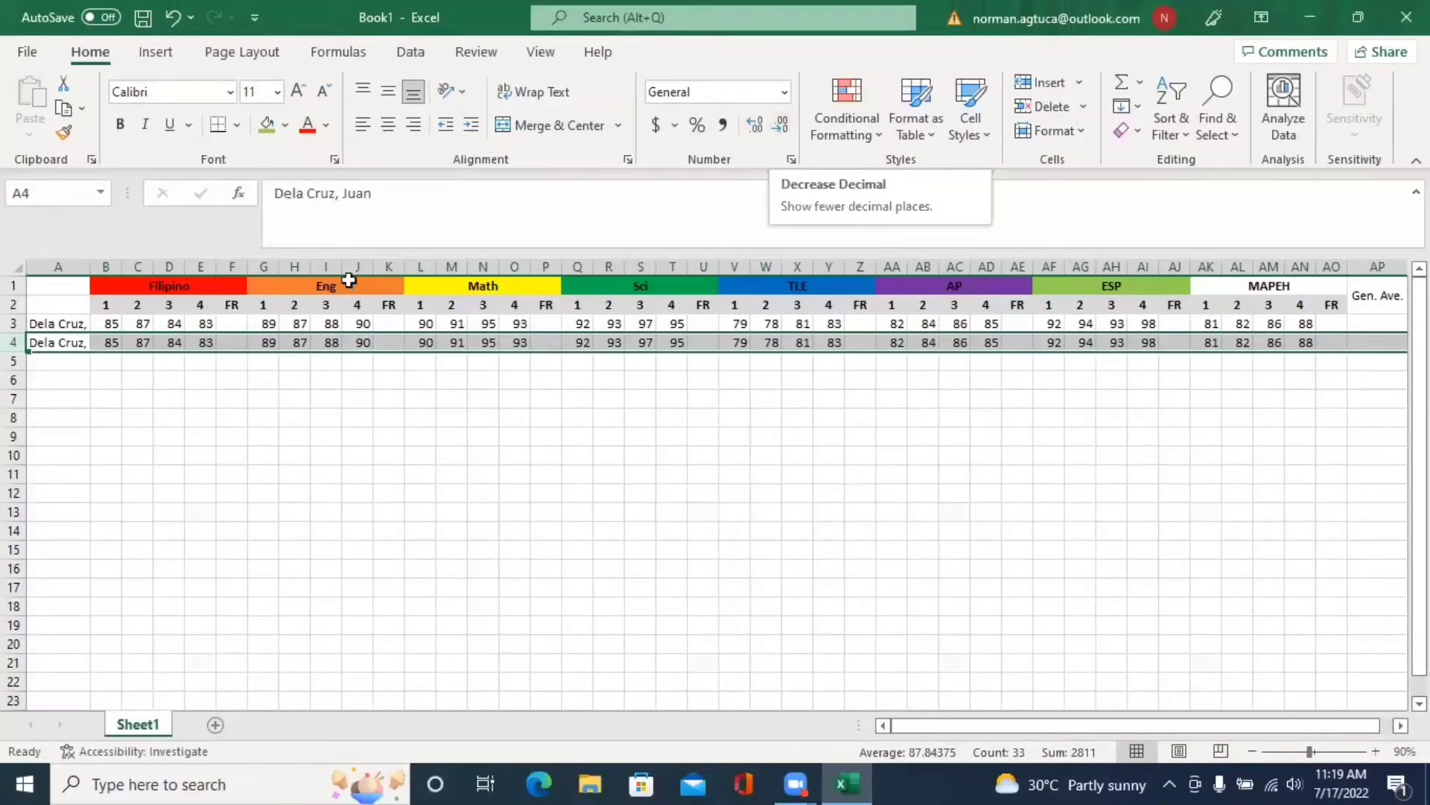
pyautogui.click(240, 344)
pyautogui.click(233, 323)
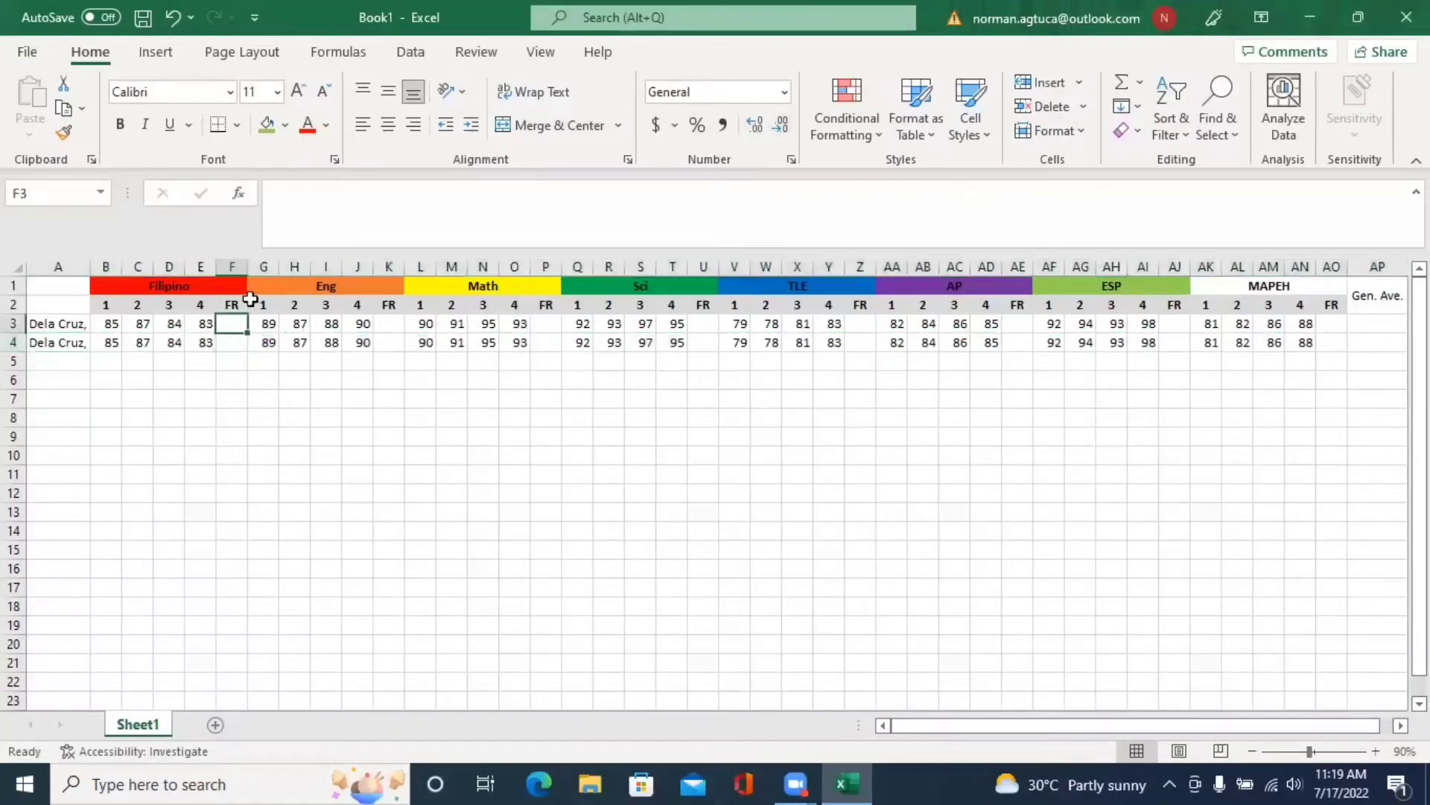
# - Enter =average(B3:E3) in F3 for the first student's Filipino FR
pyautogui.write('=')
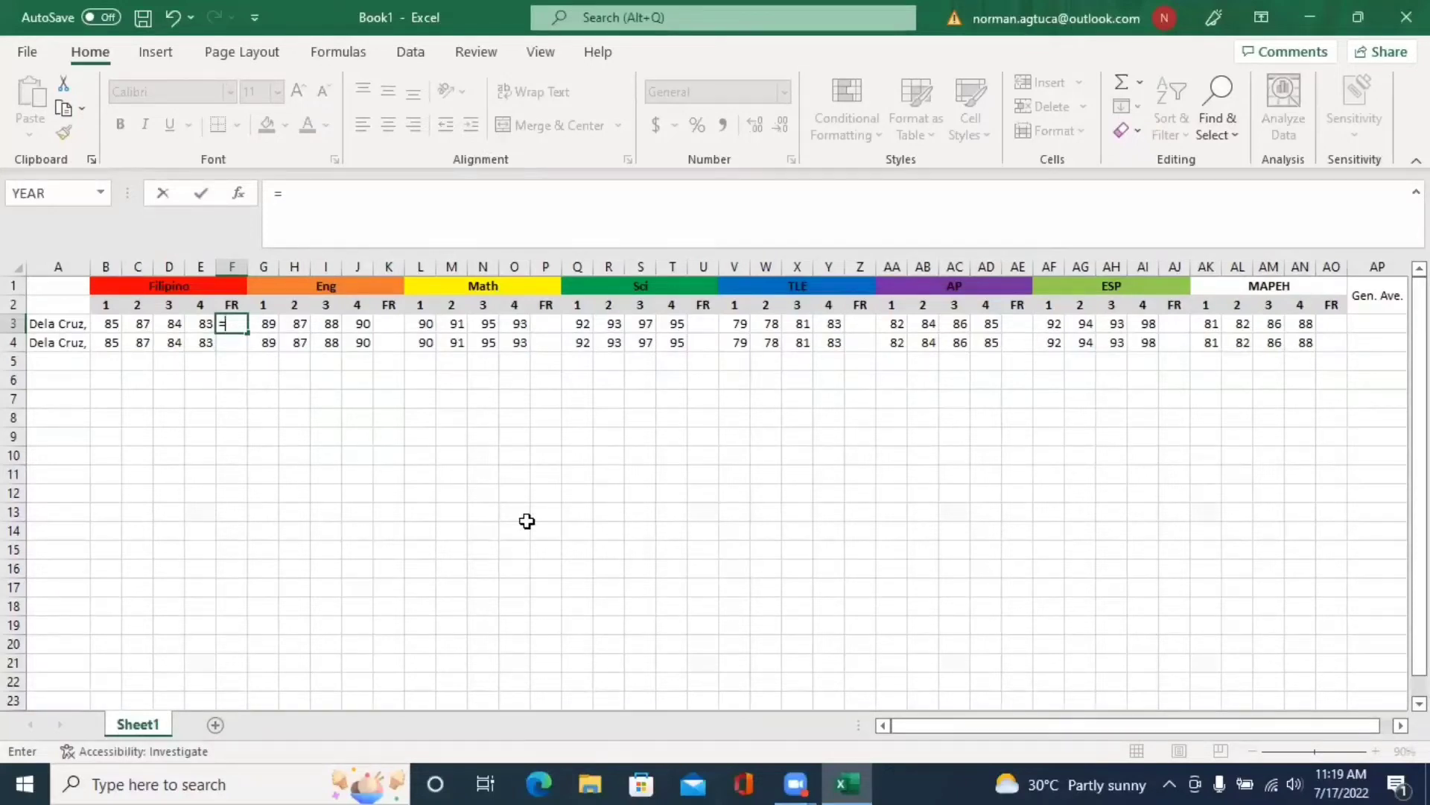
pyautogui.write('aver')
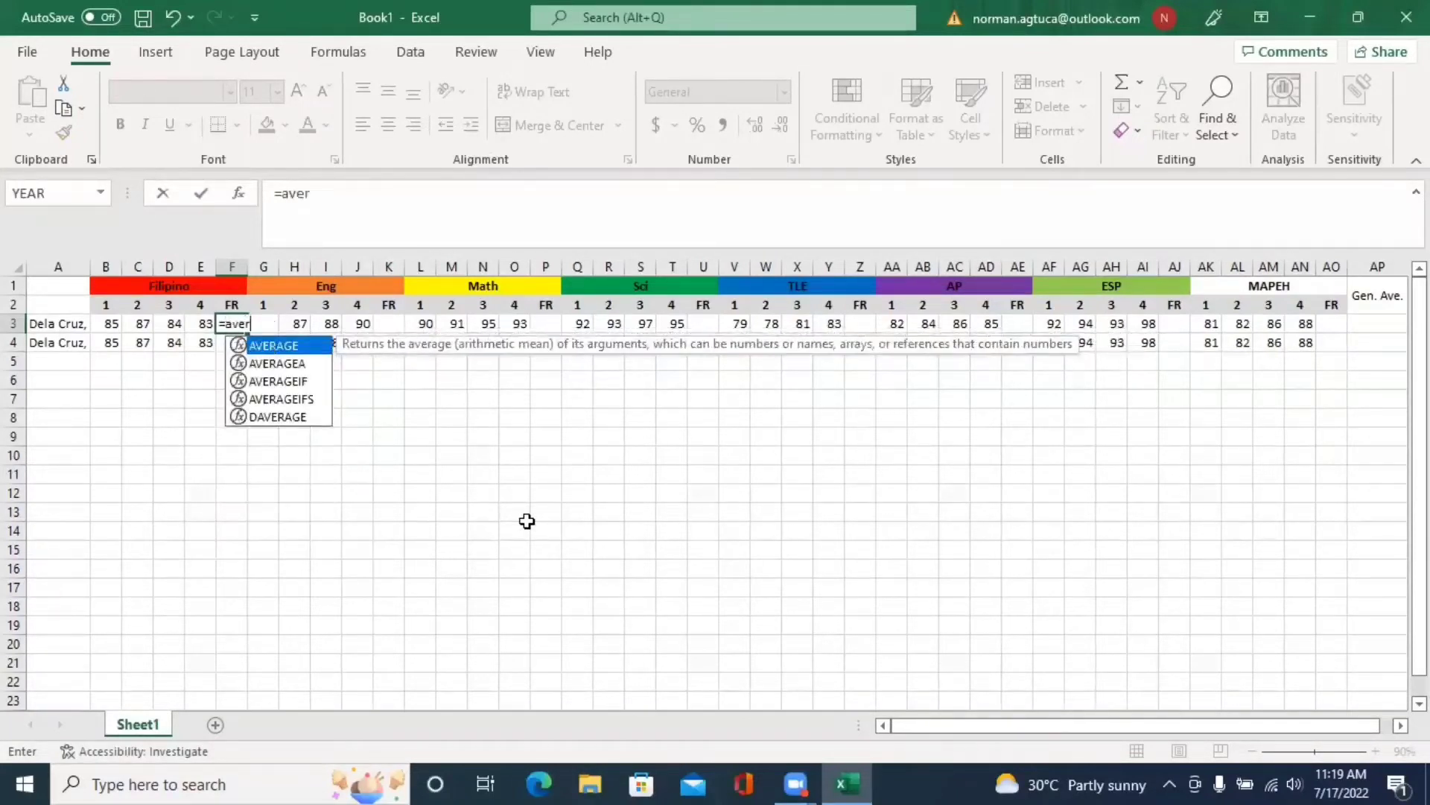
pyautogui.write('age(')
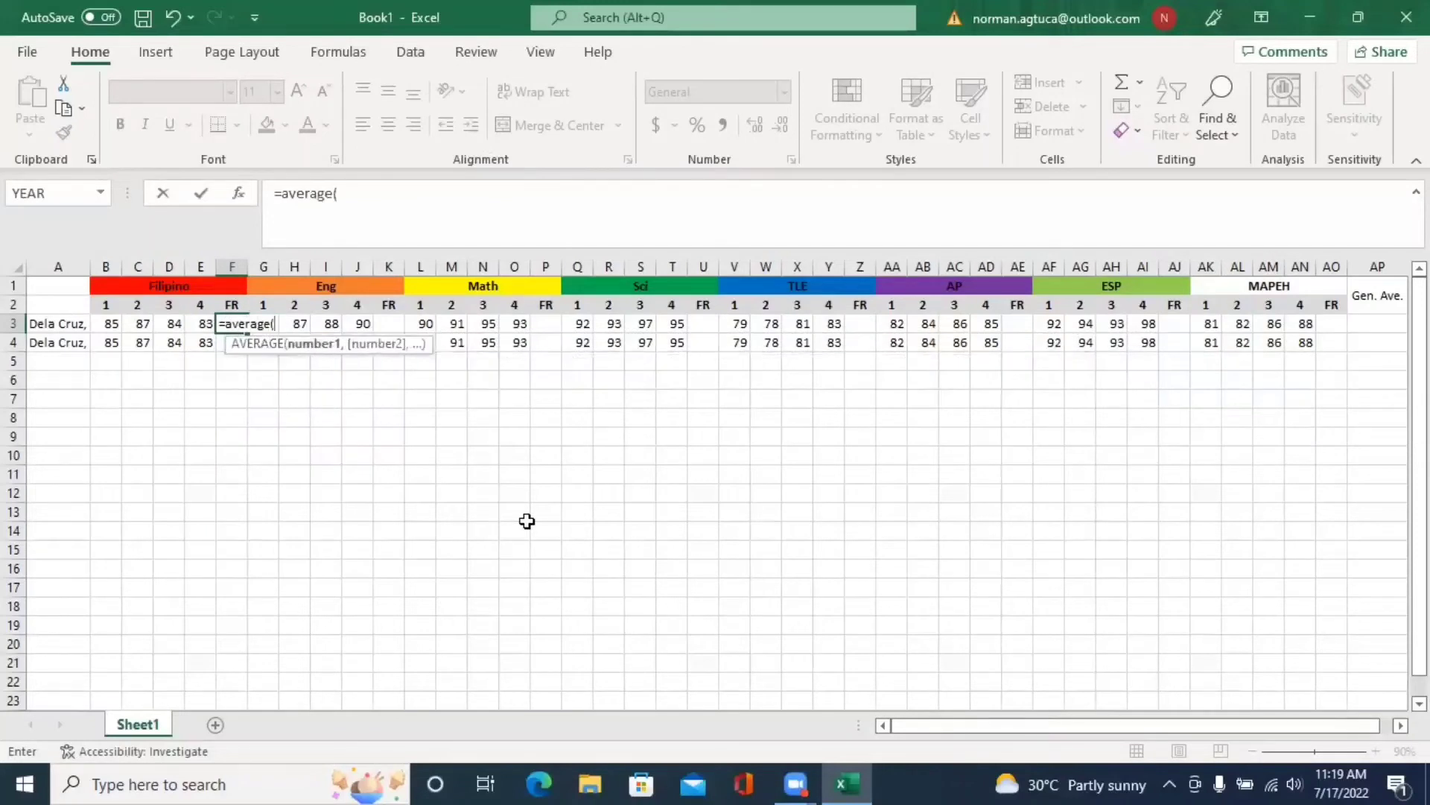
pyautogui.moveTo(111, 323); pyautogui.dragTo(201, 323)
pyautogui.write(')')
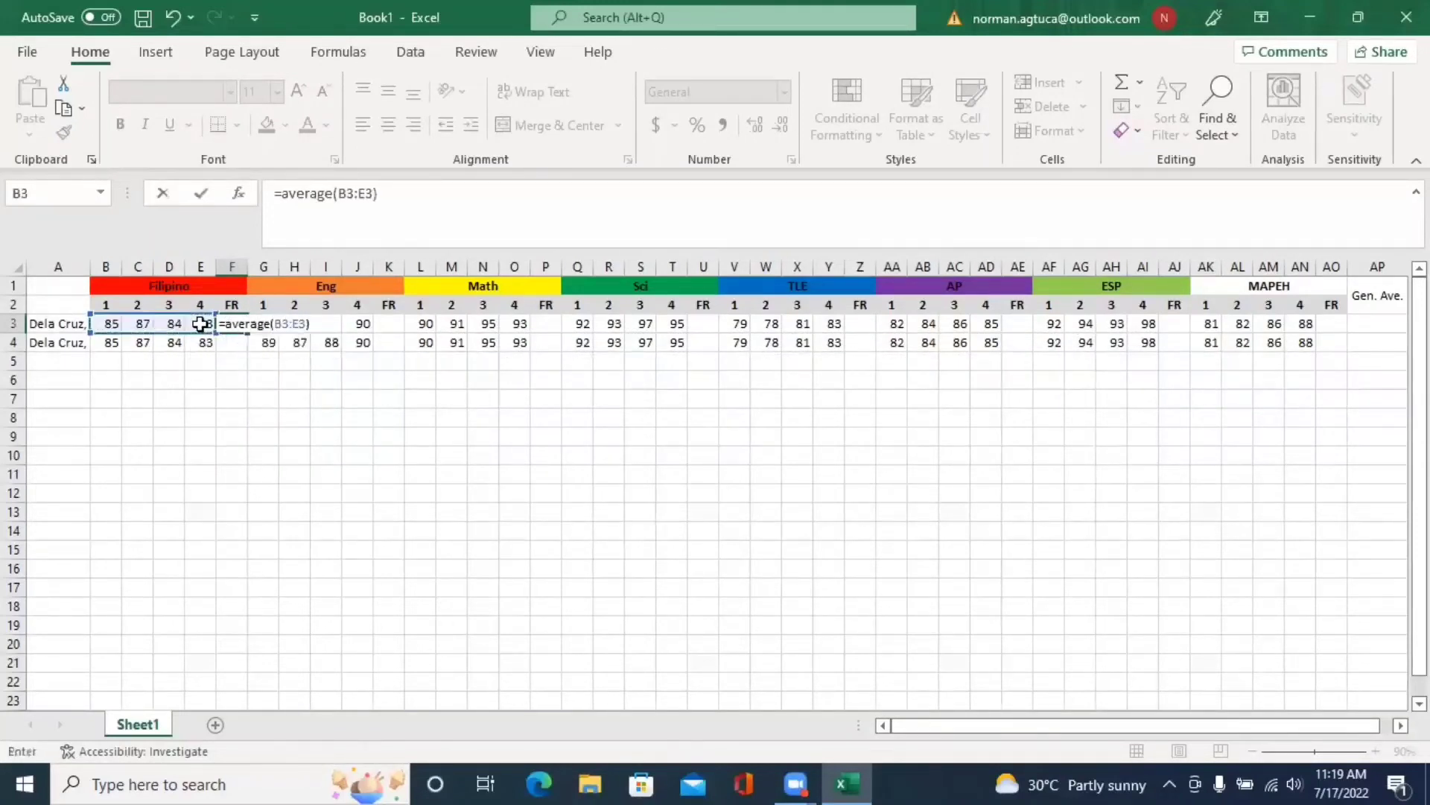
pyautogui.press('Return')
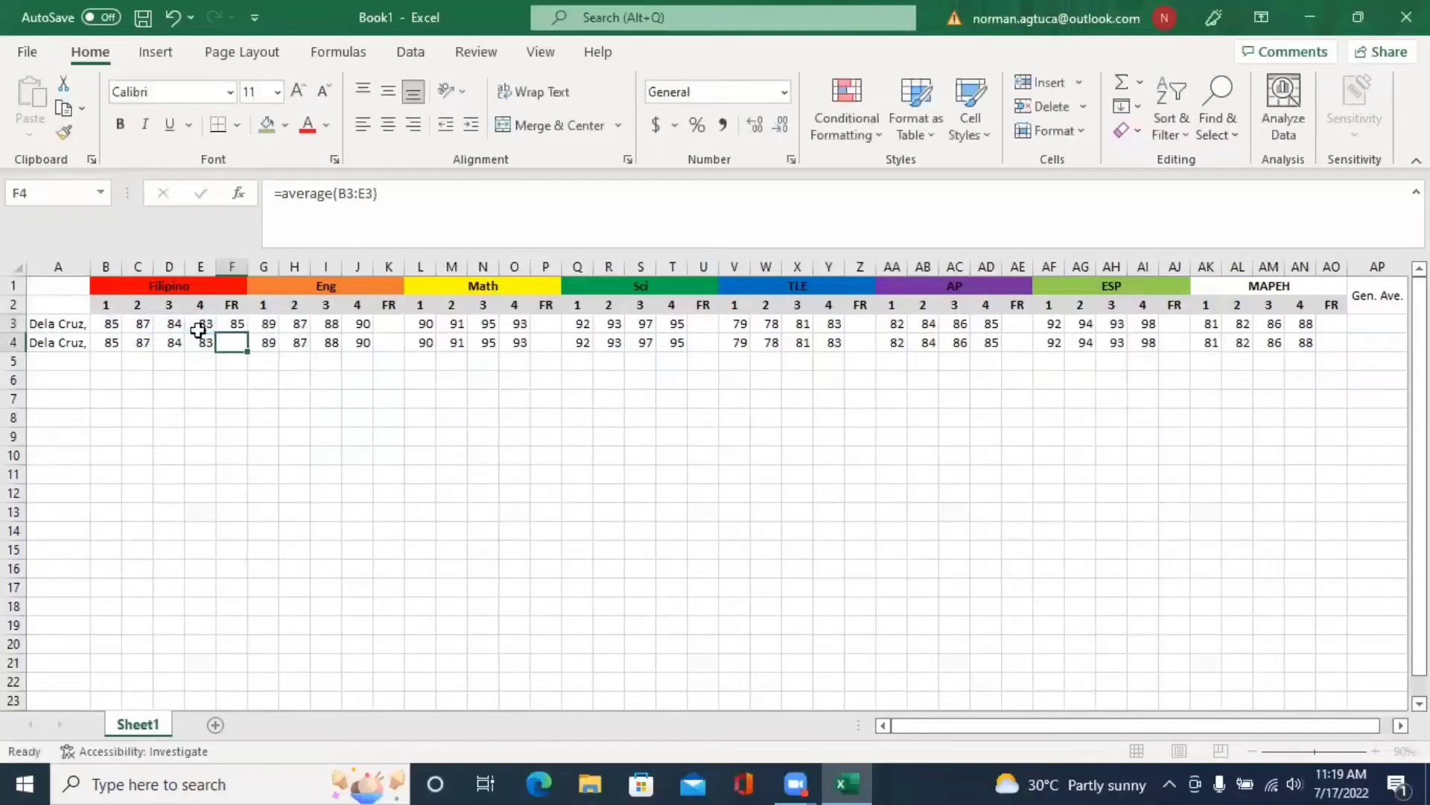
pyautogui.click(238, 323)
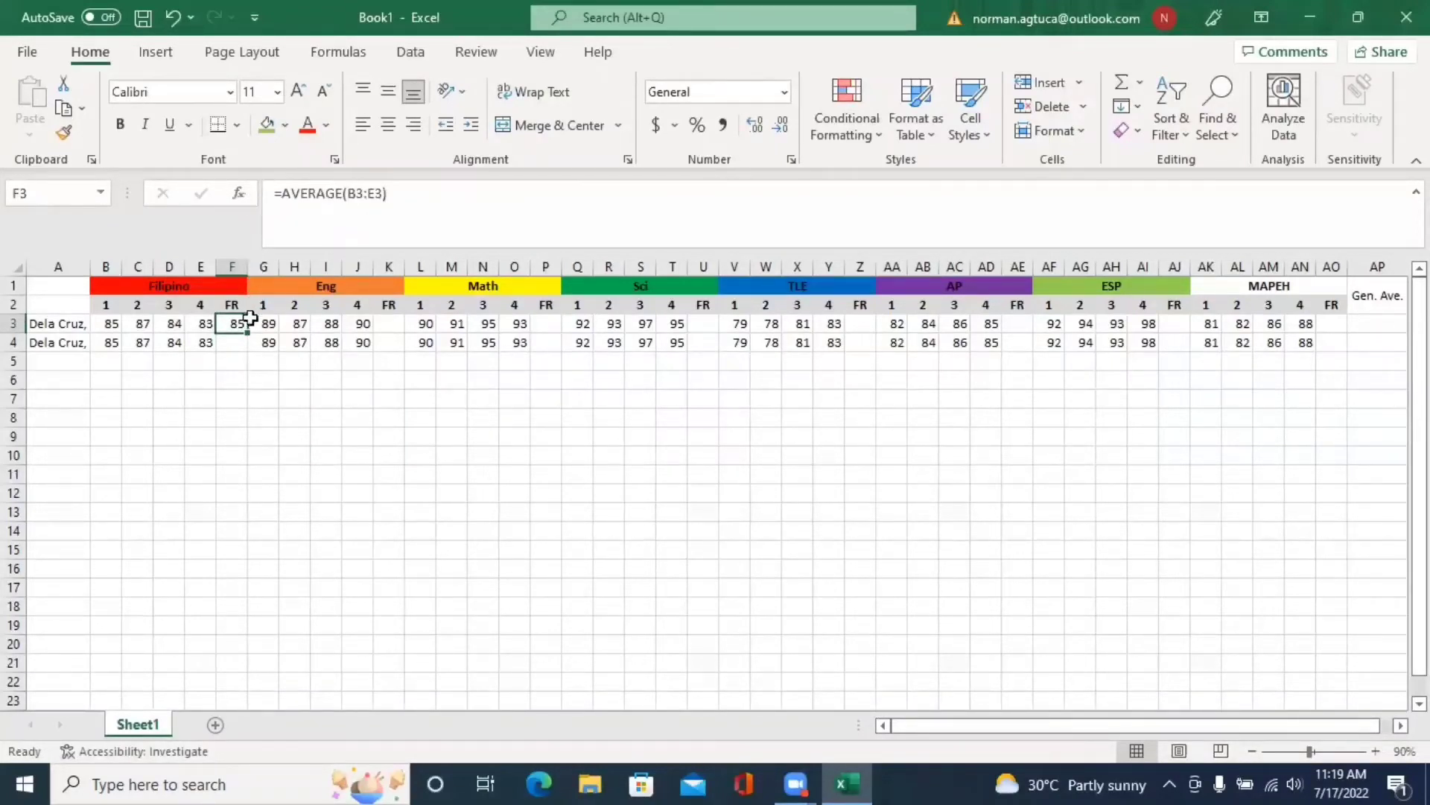
# - Widen the F, K, P, U and Z columns so averages like 84.75 display fully
pyautogui.moveTo(247, 267); pyautogui.dragTo(264, 266)
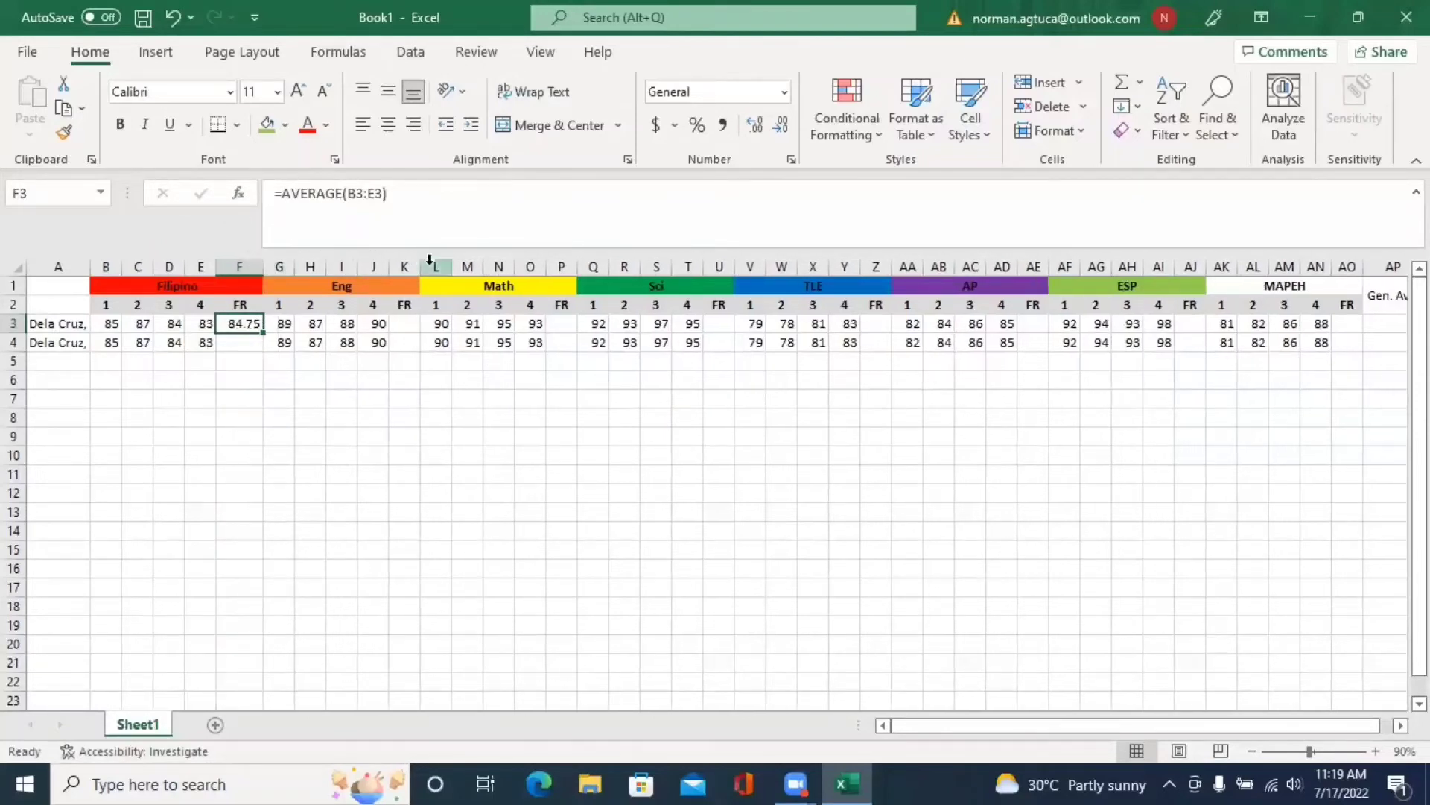
pyautogui.moveTo(420, 267); pyautogui.dragTo(441, 267)
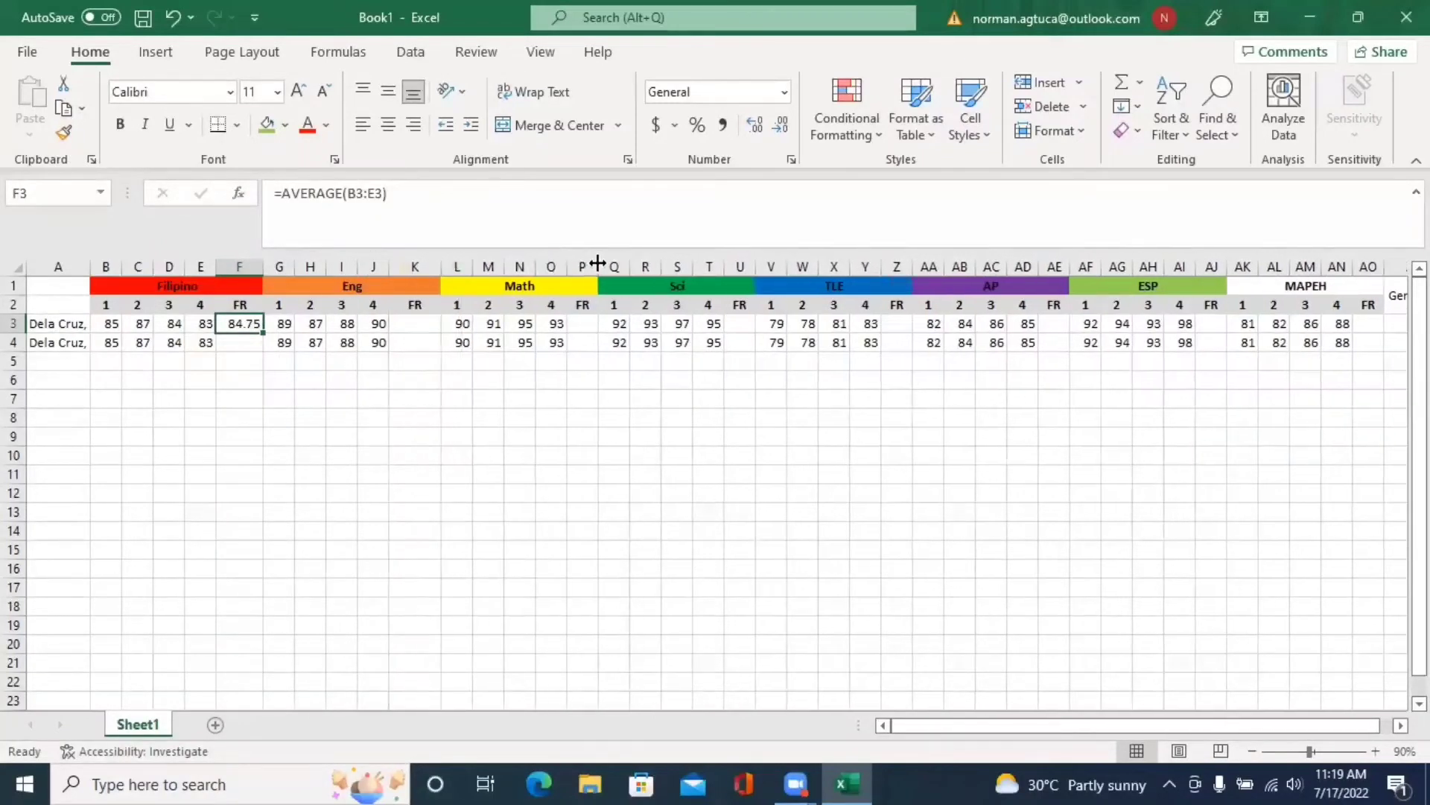
pyautogui.moveTo(596, 267); pyautogui.dragTo(621, 267)
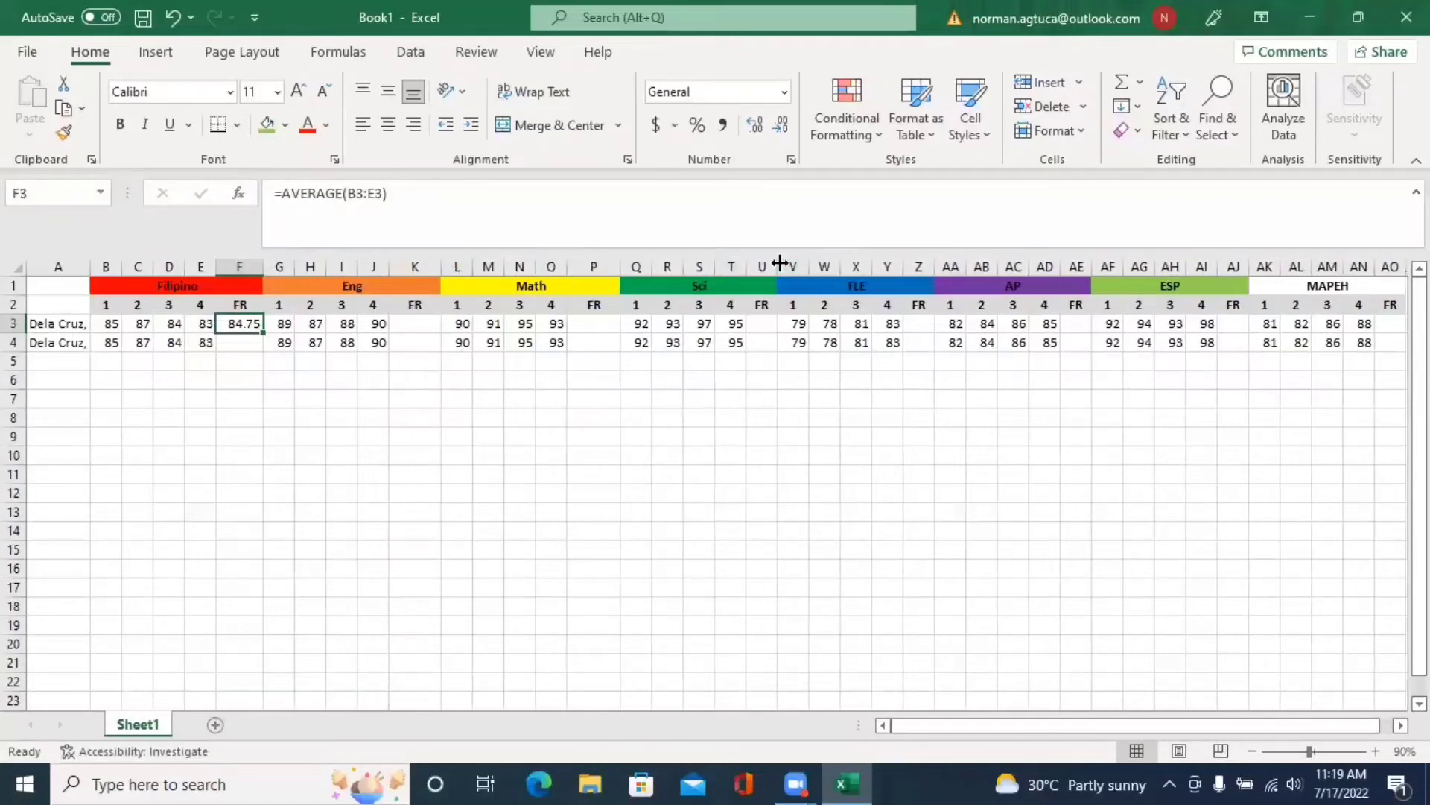
pyautogui.moveTo(778, 267); pyautogui.dragTo(795, 267)
pyautogui.moveTo(962, 272); pyautogui.dragTo(980, 269)
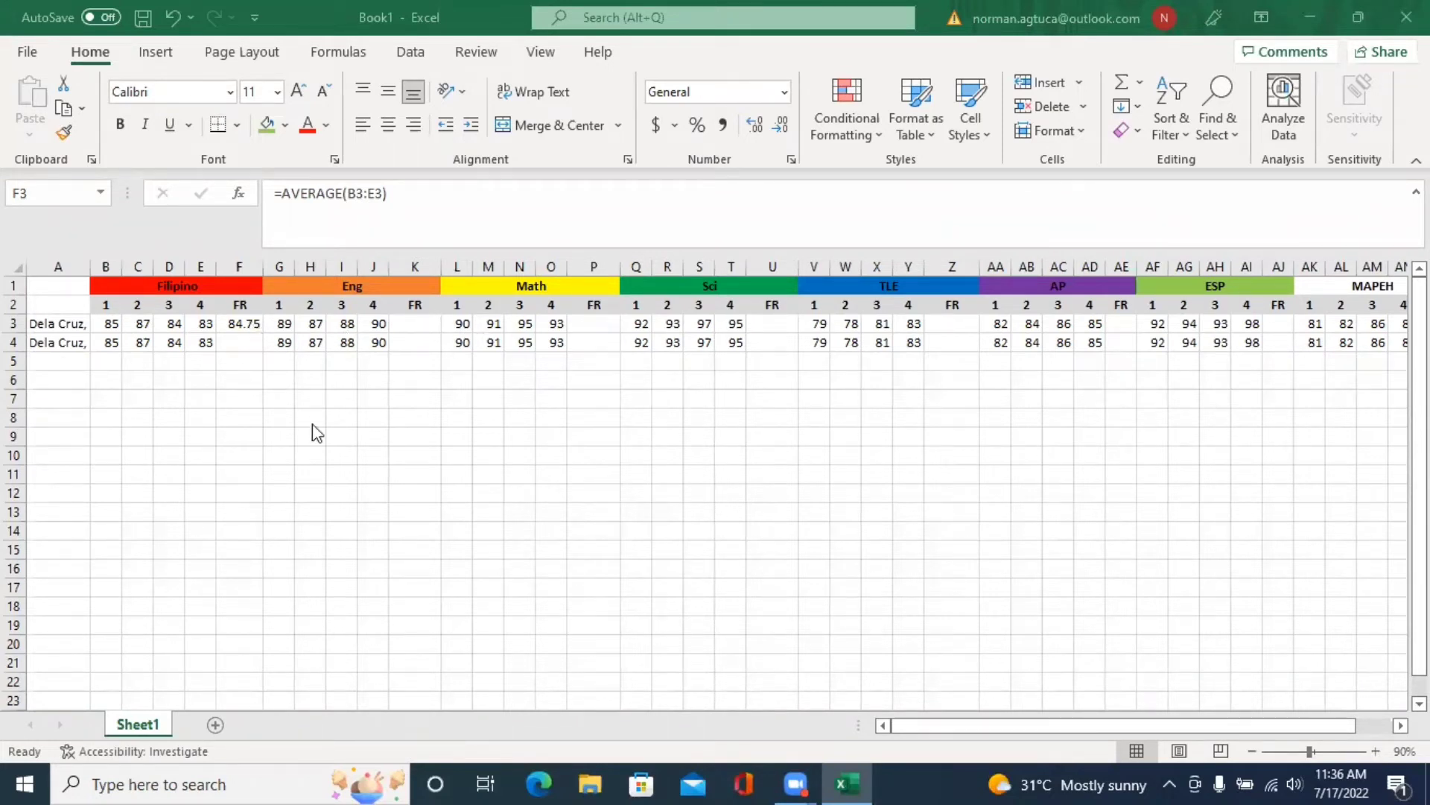
# - Copy the F3 average formula into F4, K3:K4 and P3:P4
pyautogui.click(242, 321)
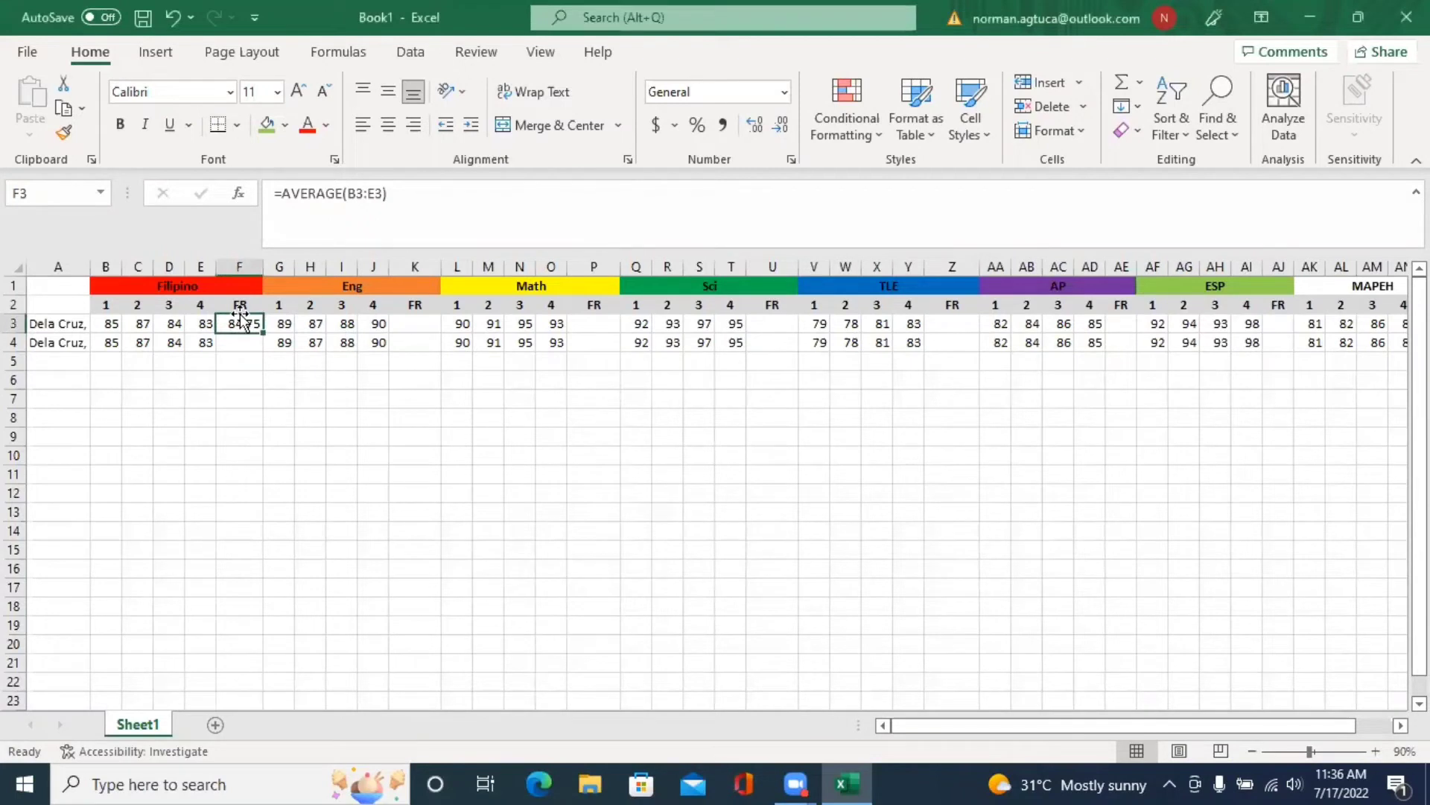
pyautogui.hotkey('ctrl', 'c')
pyautogui.click(406, 324)
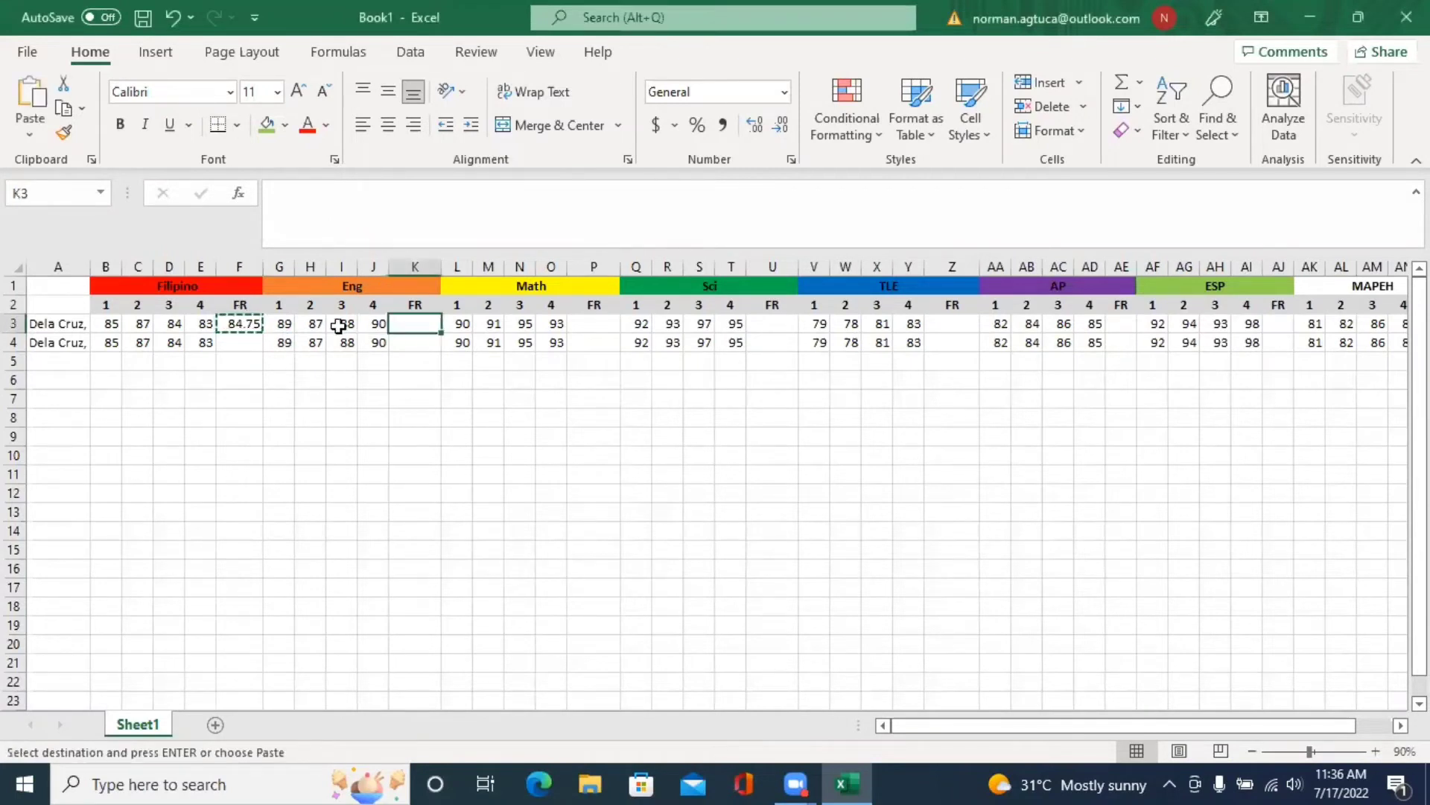
pyautogui.click(239, 342)
pyautogui.hotkey('ctrl', 'v')
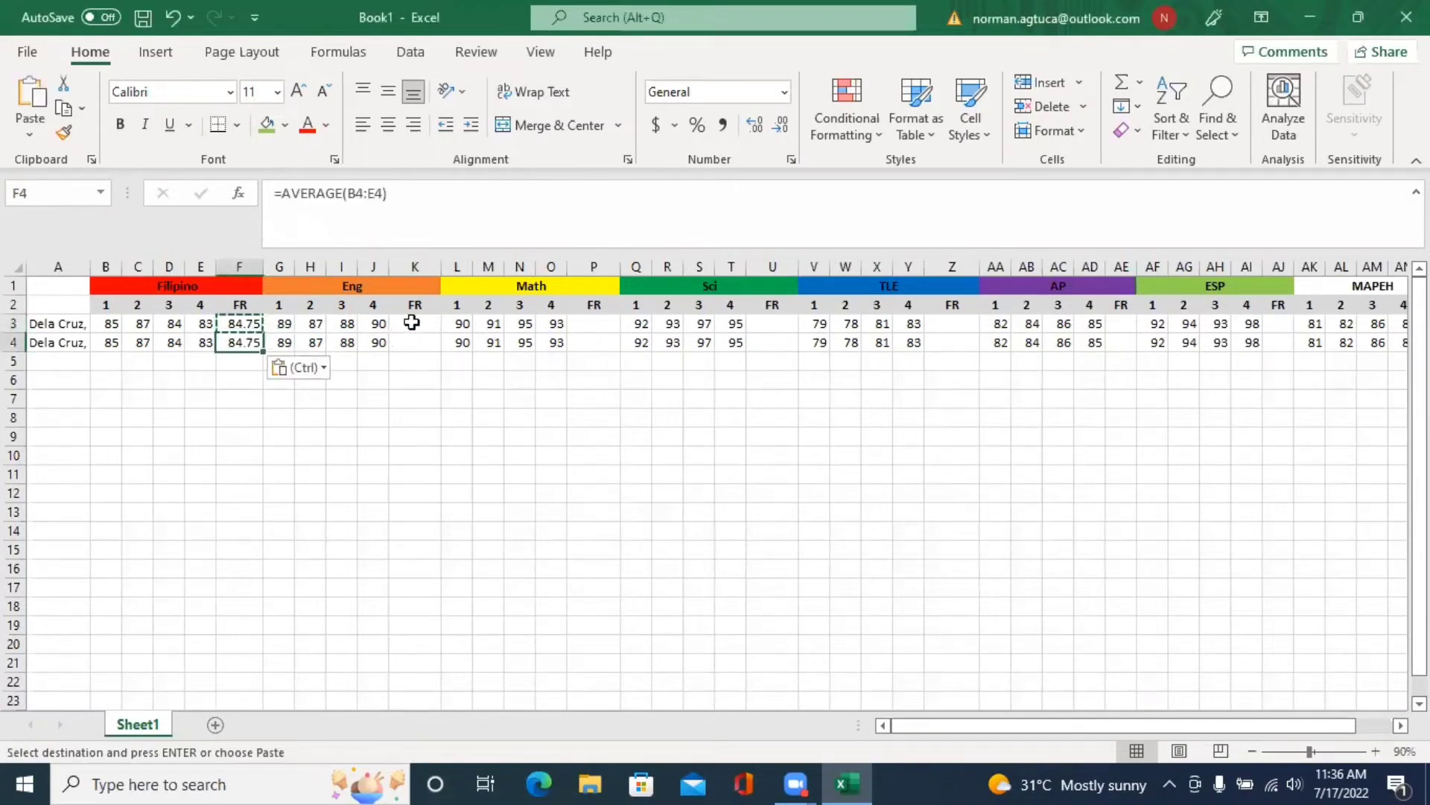
pyautogui.moveTo(412, 322); pyautogui.dragTo(412, 342)
pyautogui.hotkey('ctrl', 'v')
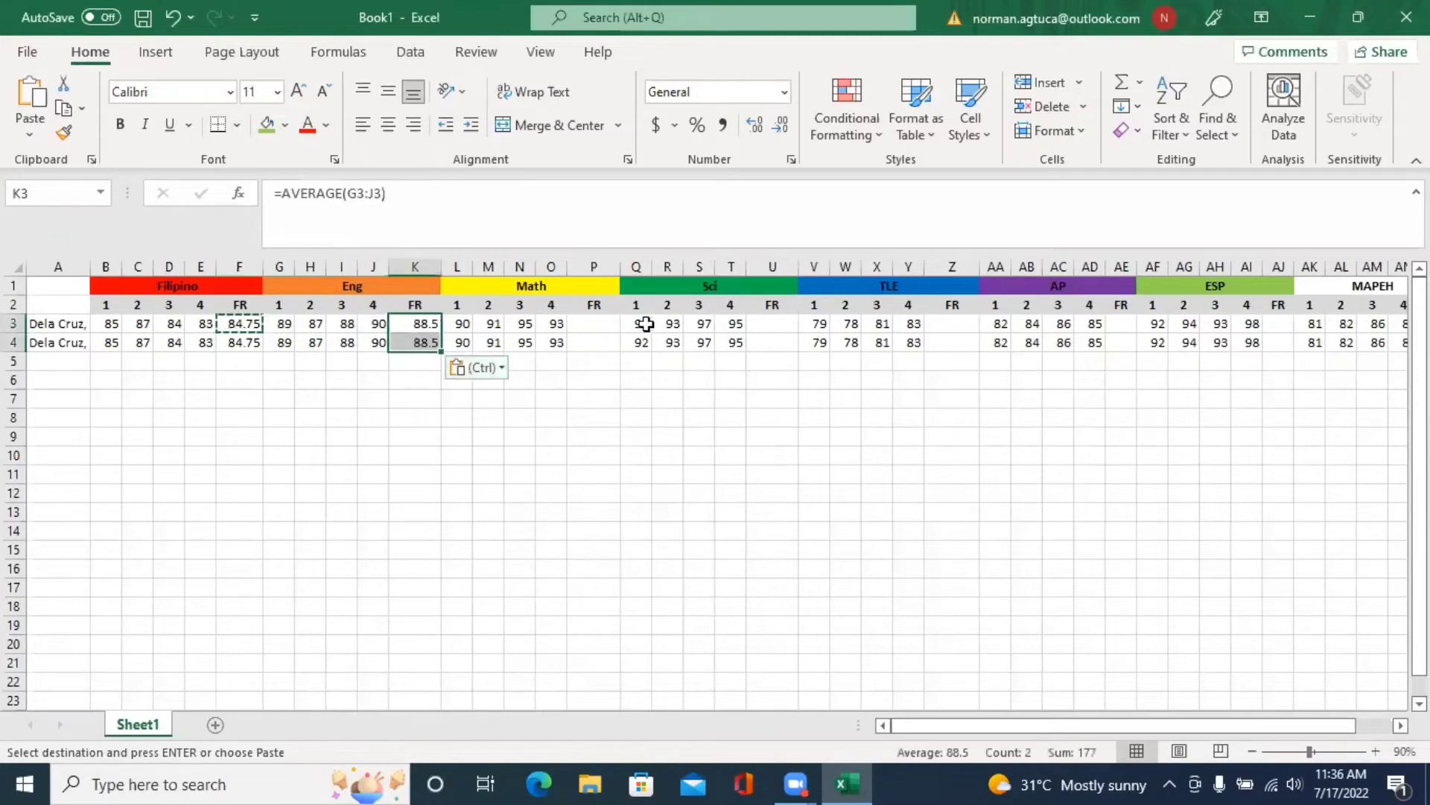
pyautogui.moveTo(607, 322); pyautogui.dragTo(600, 341)
pyautogui.hotkey('ctrl', 'v')
pyautogui.press('ctrl')
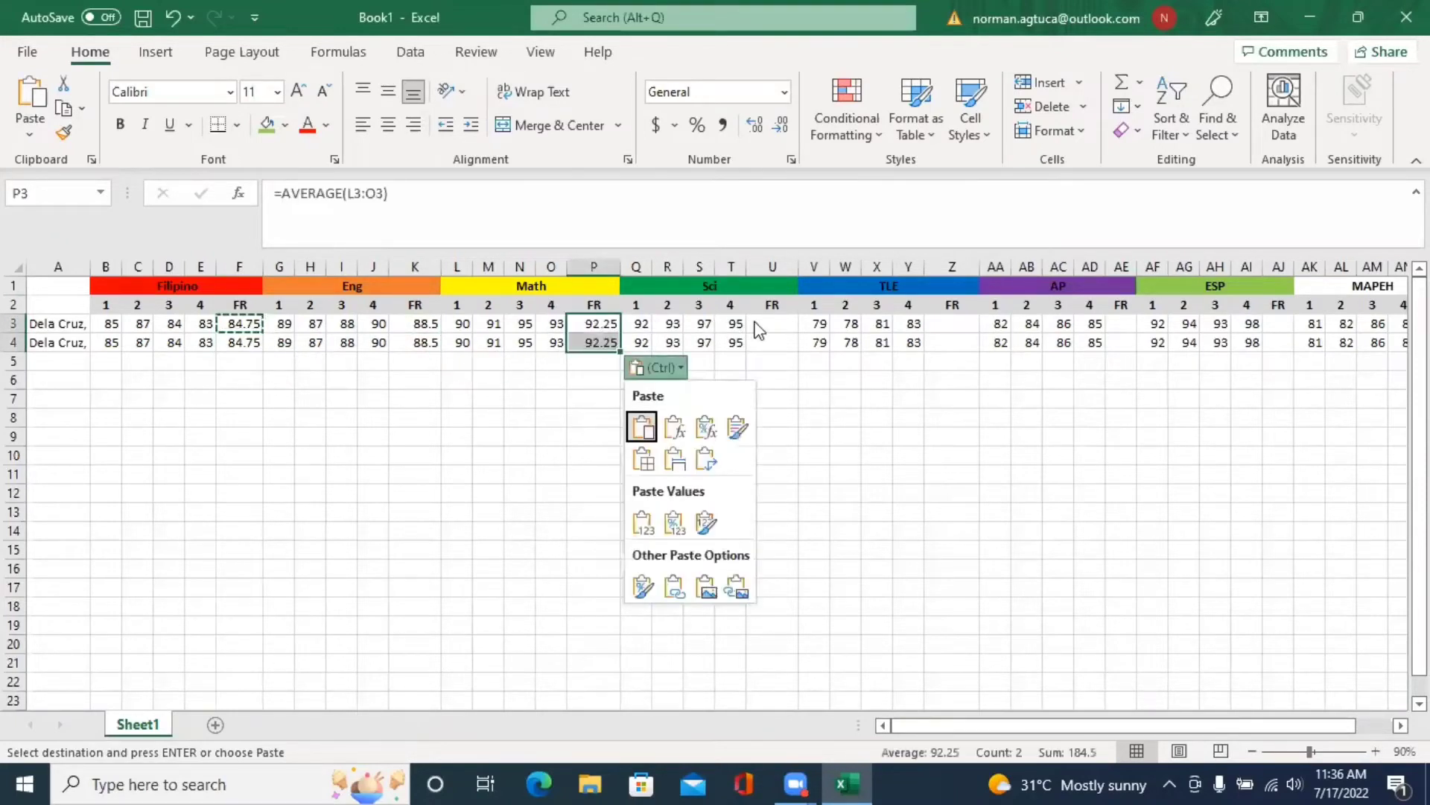
pyautogui.click(774, 324)
# - Paste the average formula into U3:U4, Z3:Z4, AE3:AE4 and AJ3:AJ4
pyautogui.moveTo(774, 324); pyautogui.dragTo(781, 342)
pyautogui.hotkey('ctrl', 'v')
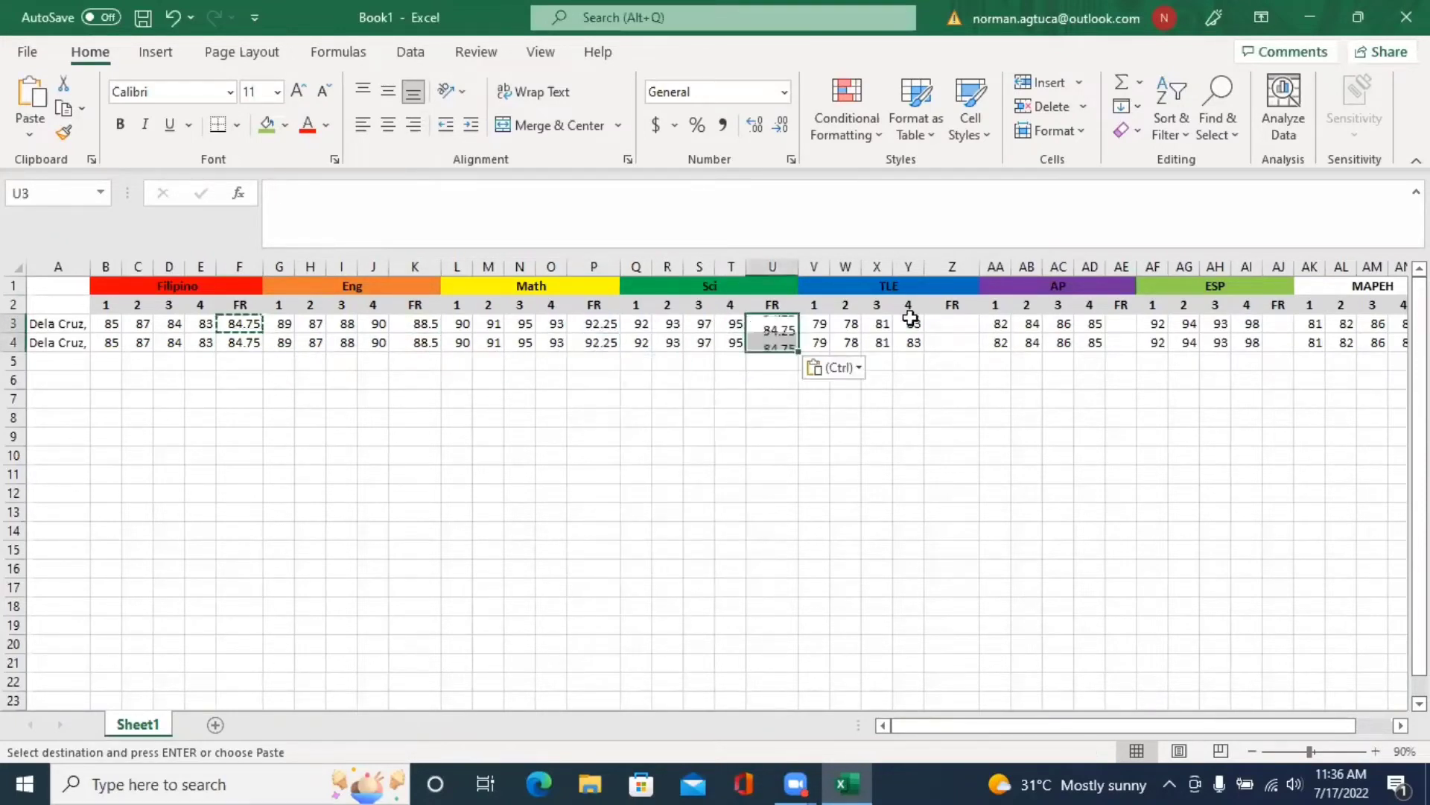
pyautogui.press('ctrl')
pyautogui.press('ctrl')
pyautogui.moveTo(962, 325); pyautogui.dragTo(966, 343)
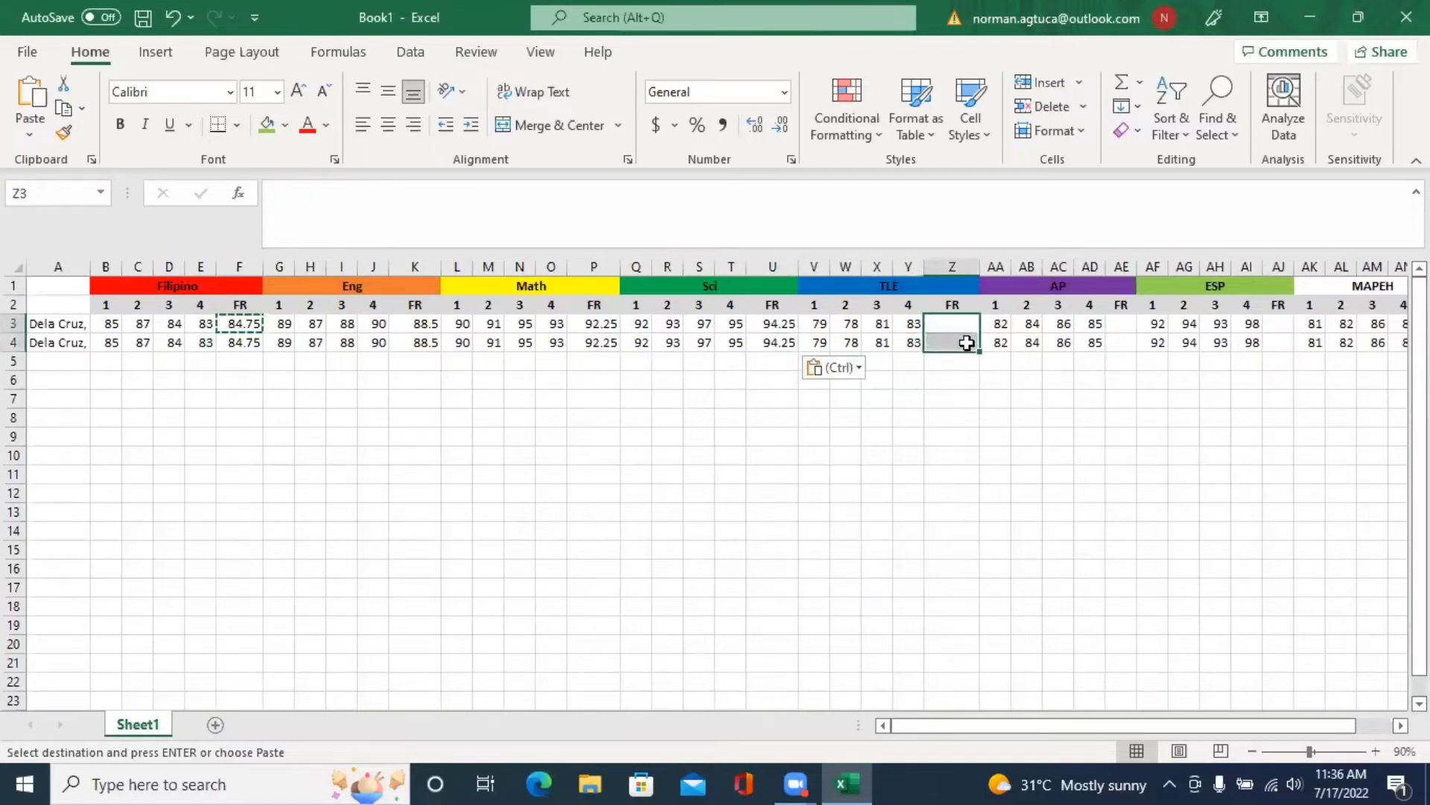
pyautogui.hotkey('ctrl', 'v')
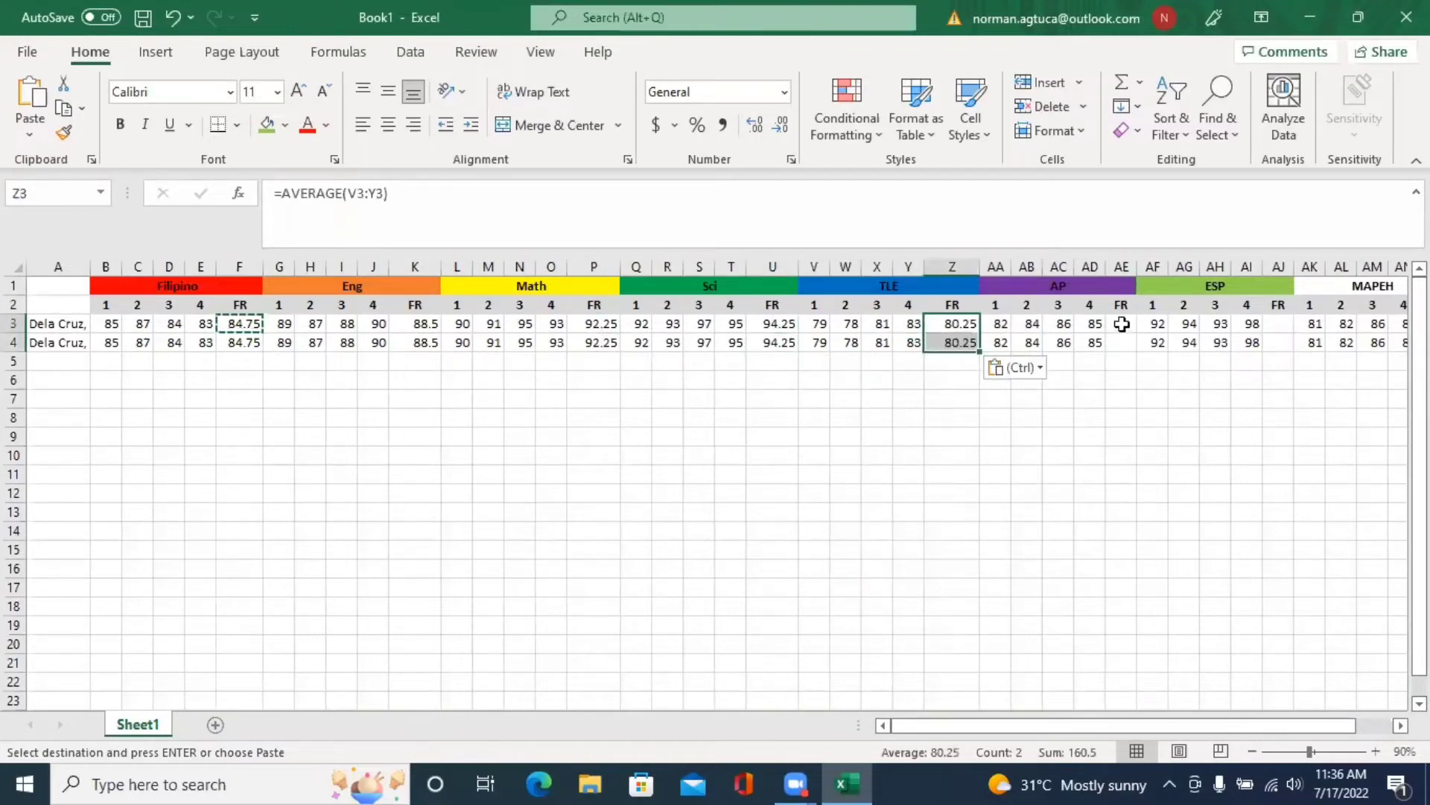
pyautogui.moveTo(1122, 324); pyautogui.dragTo(1126, 342)
pyautogui.hotkey('ctrl', 'v')
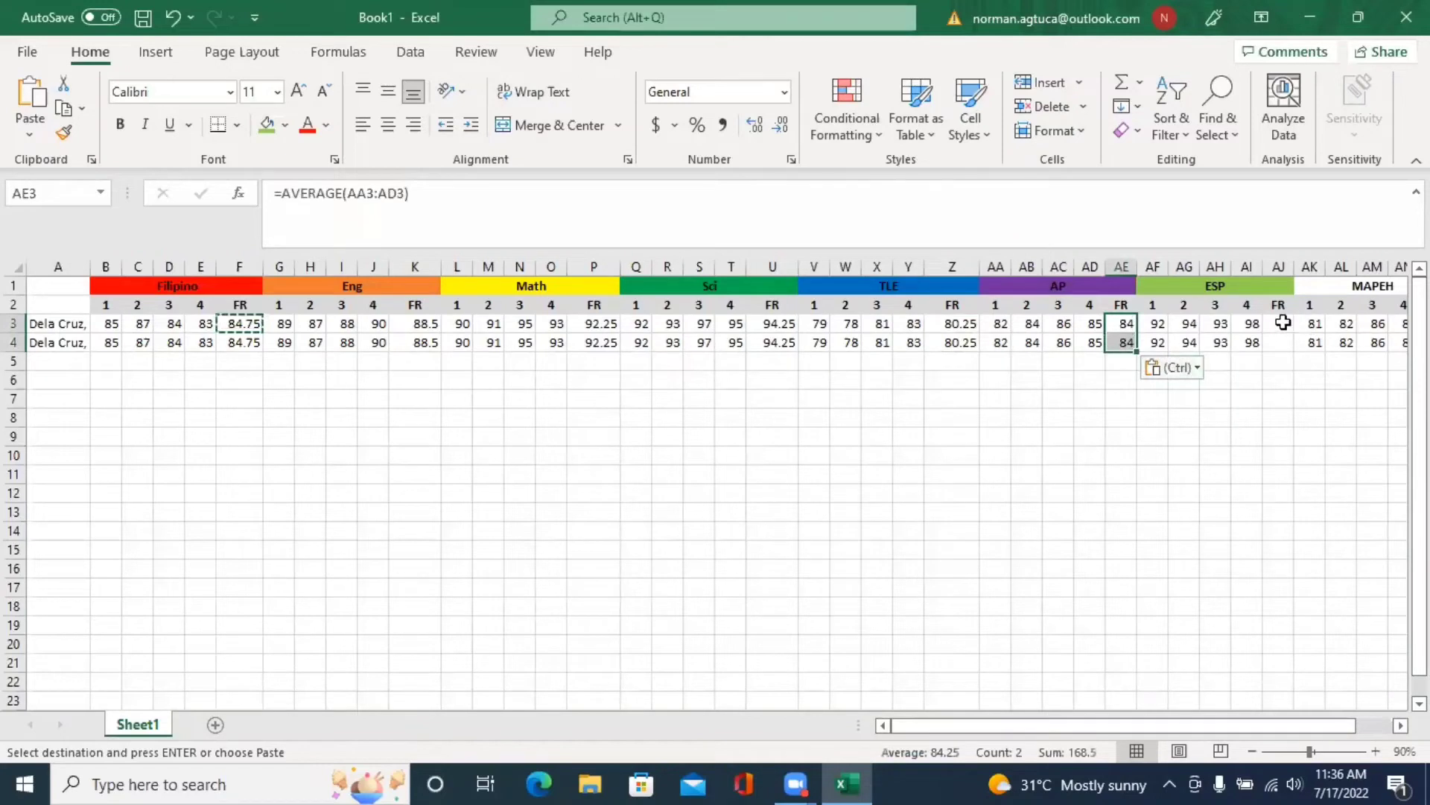
pyautogui.moveTo(1279, 324); pyautogui.dragTo(1288, 350)
pyautogui.hotkey('ctrl', 'v')
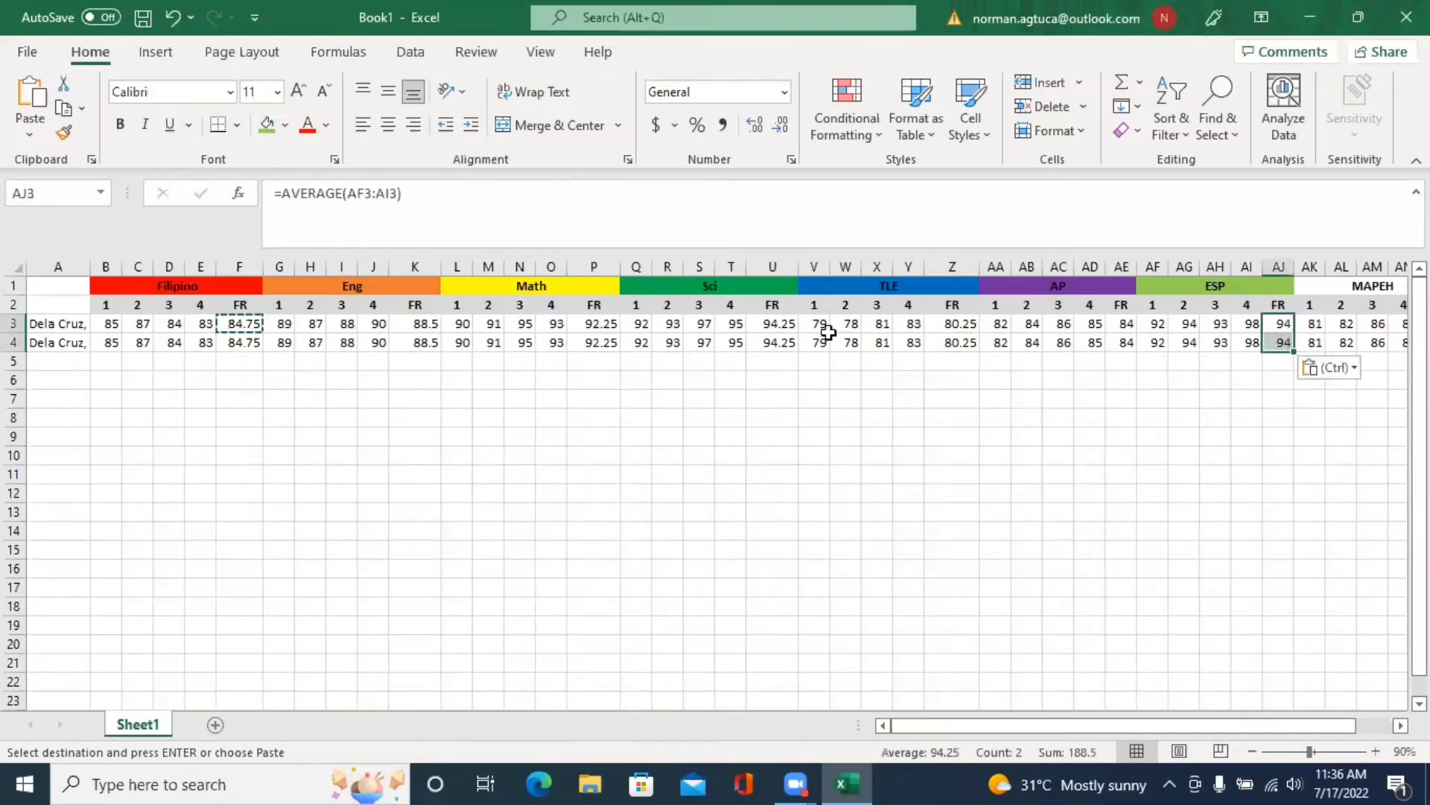
# - Widen columns AE and AJ, then select F3:F4
pyautogui.click(1134, 282)
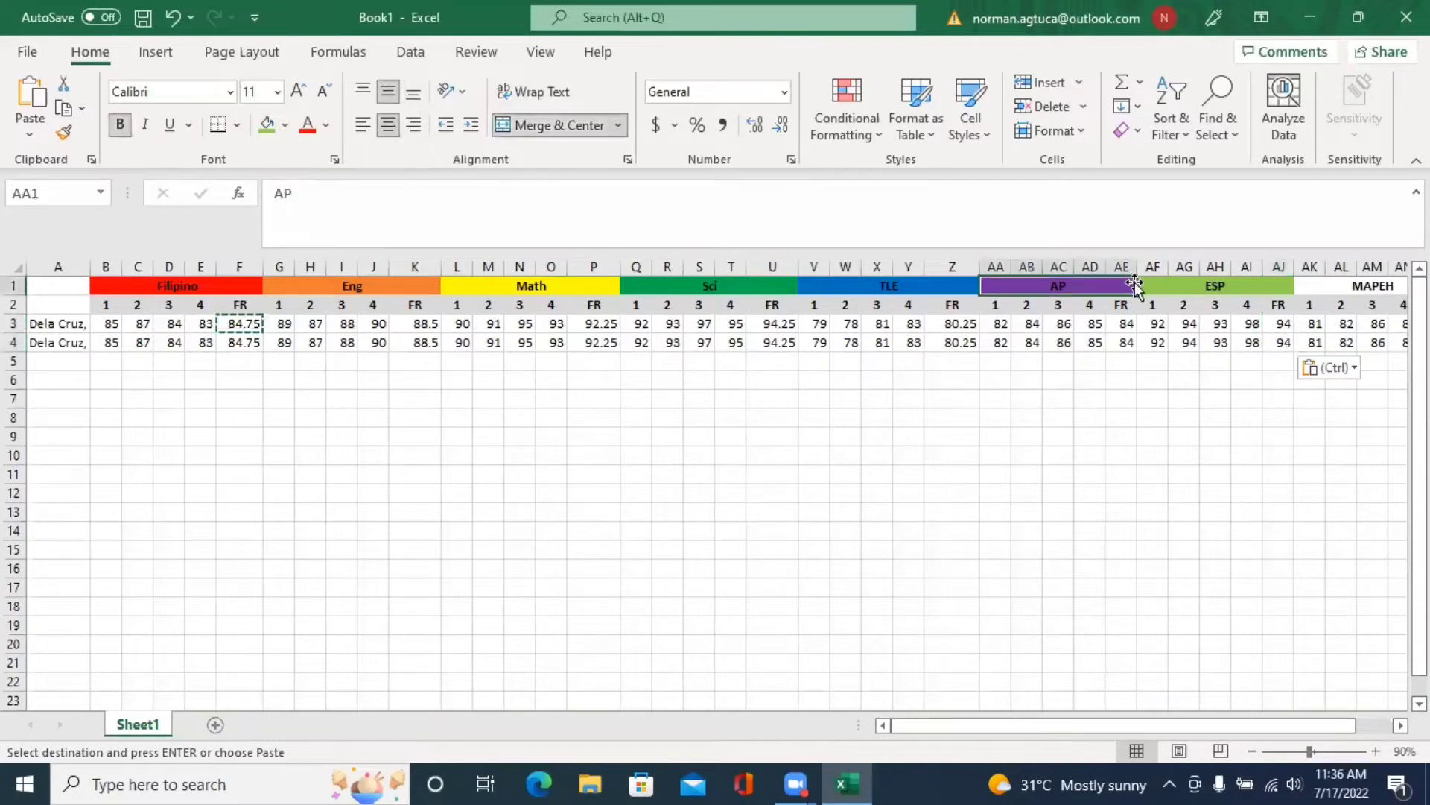
pyautogui.moveTo(1138, 267); pyautogui.dragTo(1146, 267)
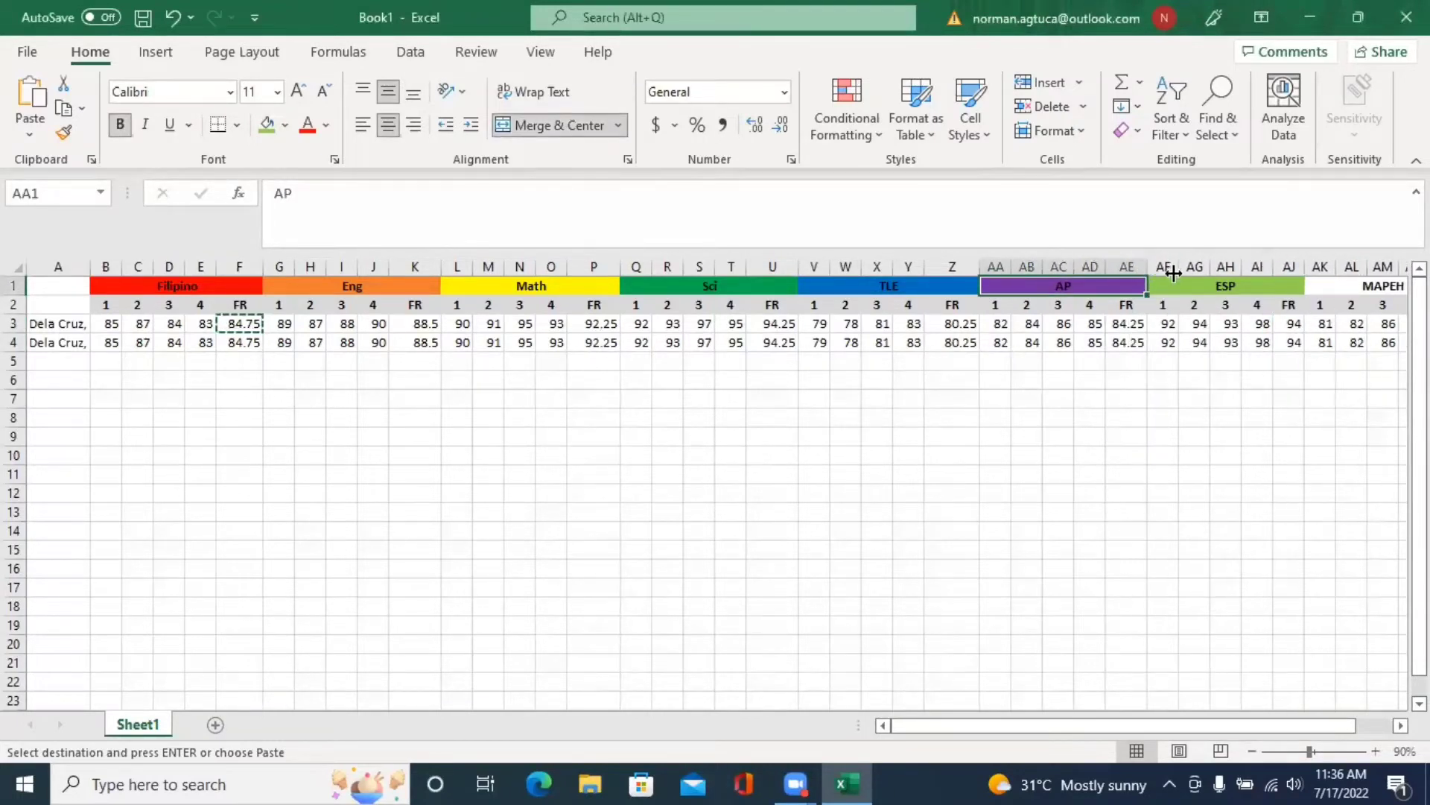
pyautogui.moveTo(1300, 269); pyautogui.dragTo(1316, 267)
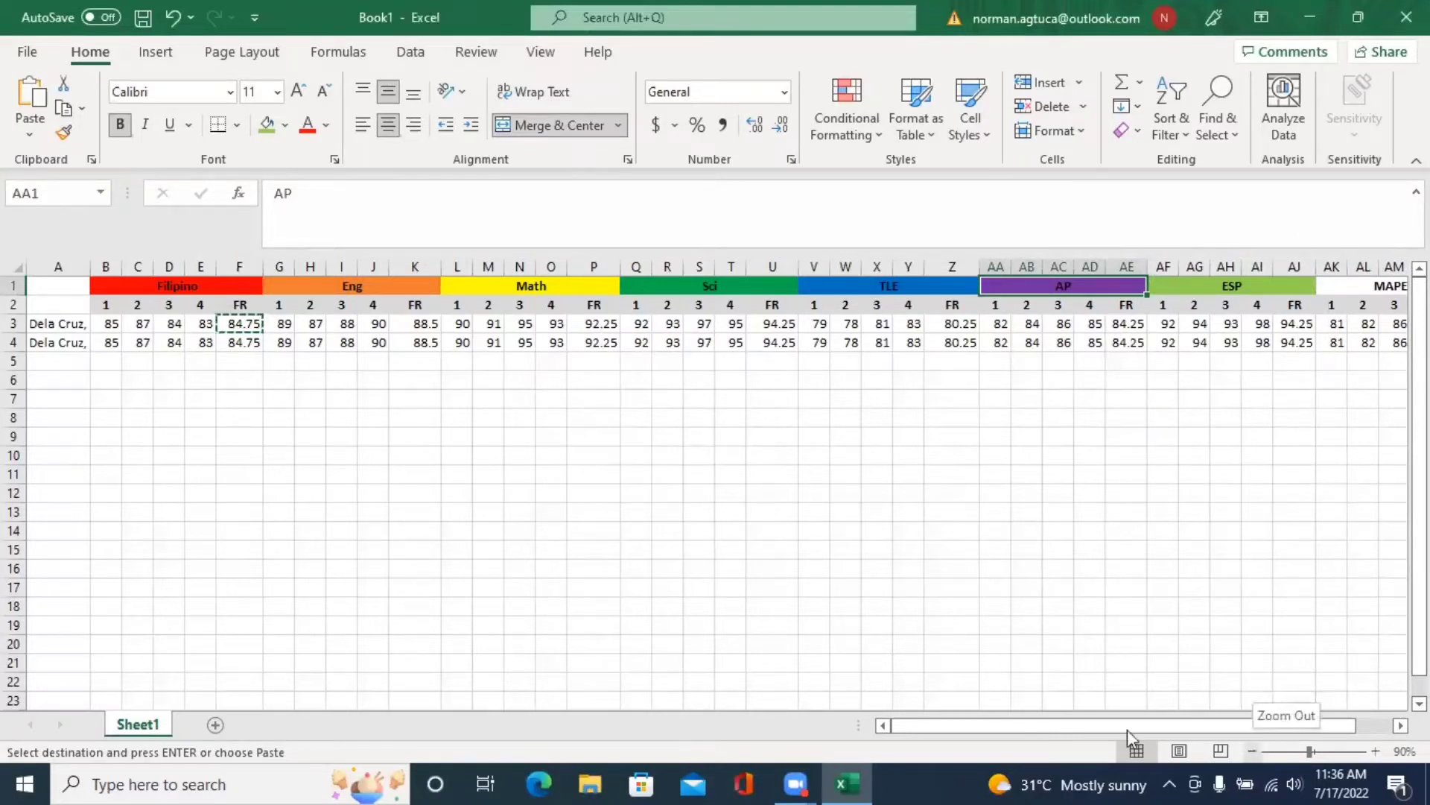
pyautogui.click(240, 330)
pyautogui.moveTo(240, 339); pyautogui.dragTo(240, 342)
pyautogui.hotkey('ctrl', 'v')
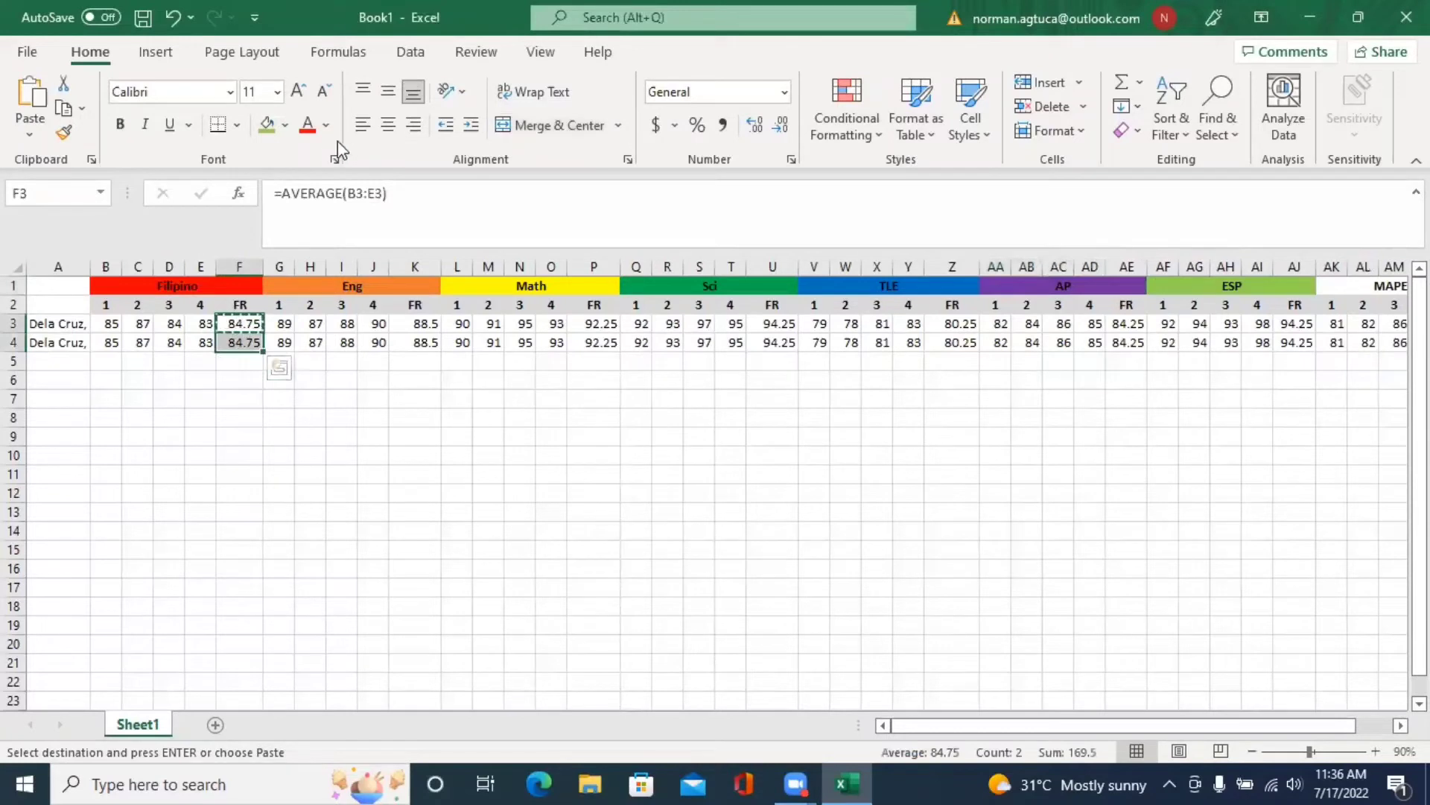
# - Fill the Filipino, Eng, Math and Sci FR averages of both students yellow
pyautogui.click(285, 125)
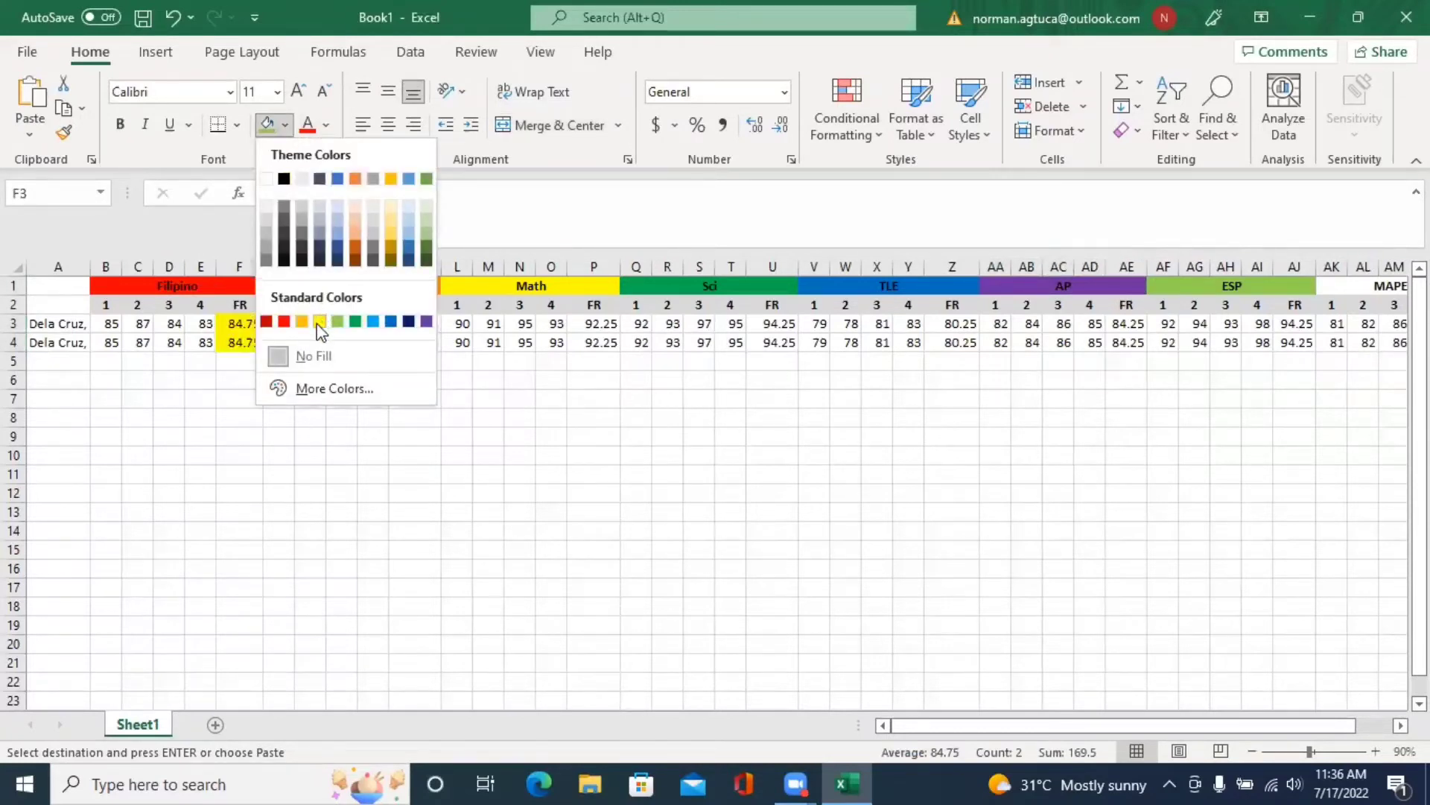
pyautogui.click(320, 321)
pyautogui.moveTo(417, 323); pyautogui.dragTo(421, 342)
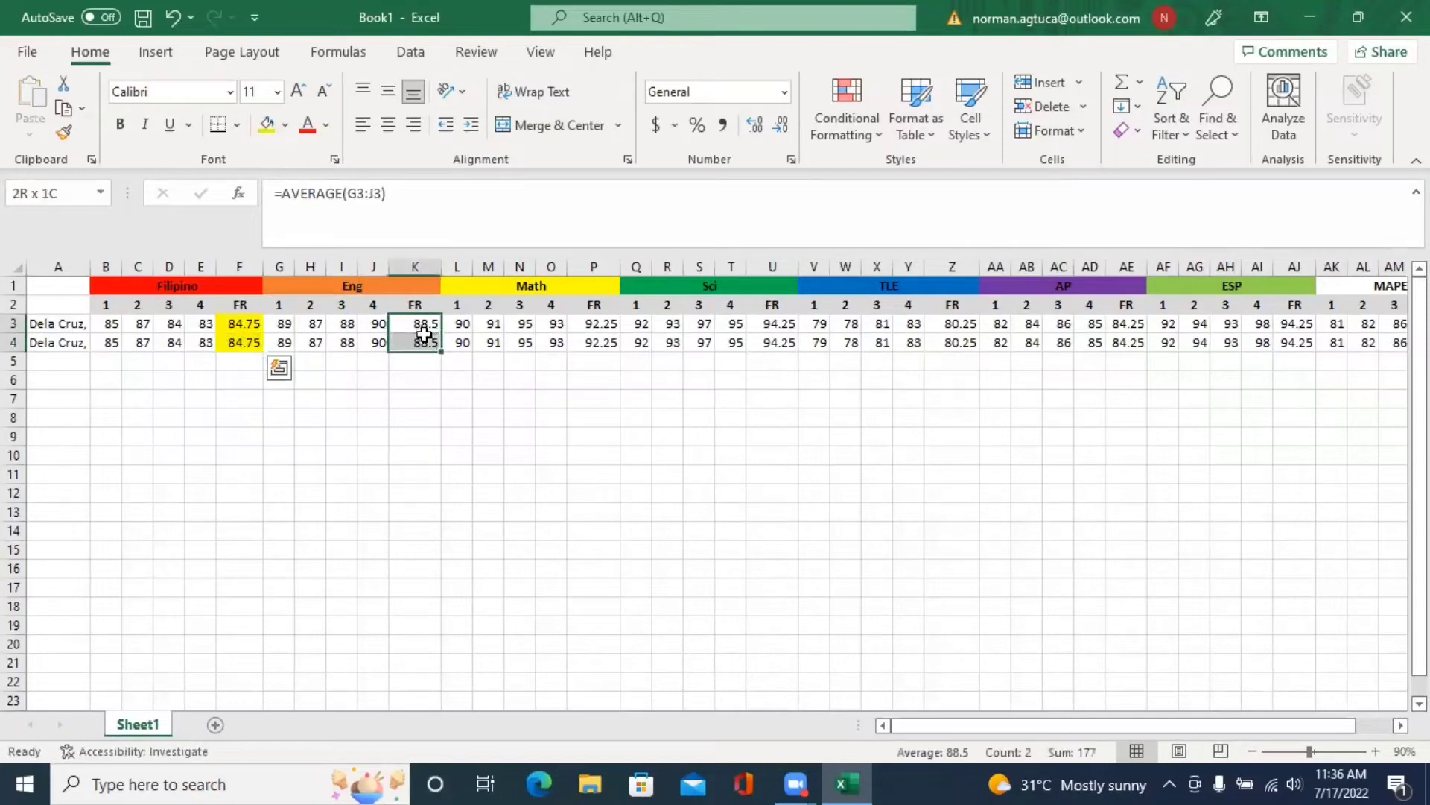
pyautogui.click(265, 127)
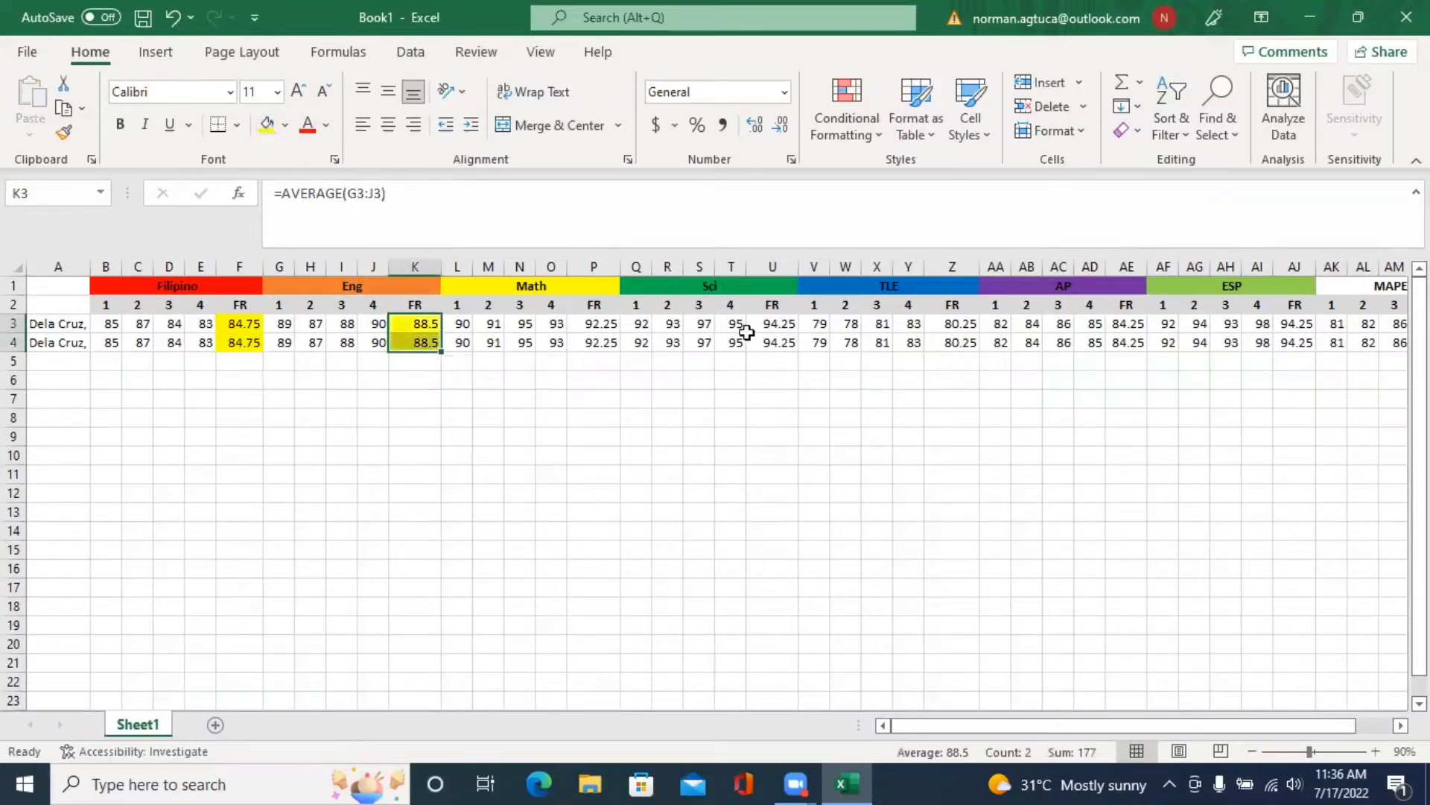
pyautogui.moveTo(608, 326); pyautogui.dragTo(605, 342)
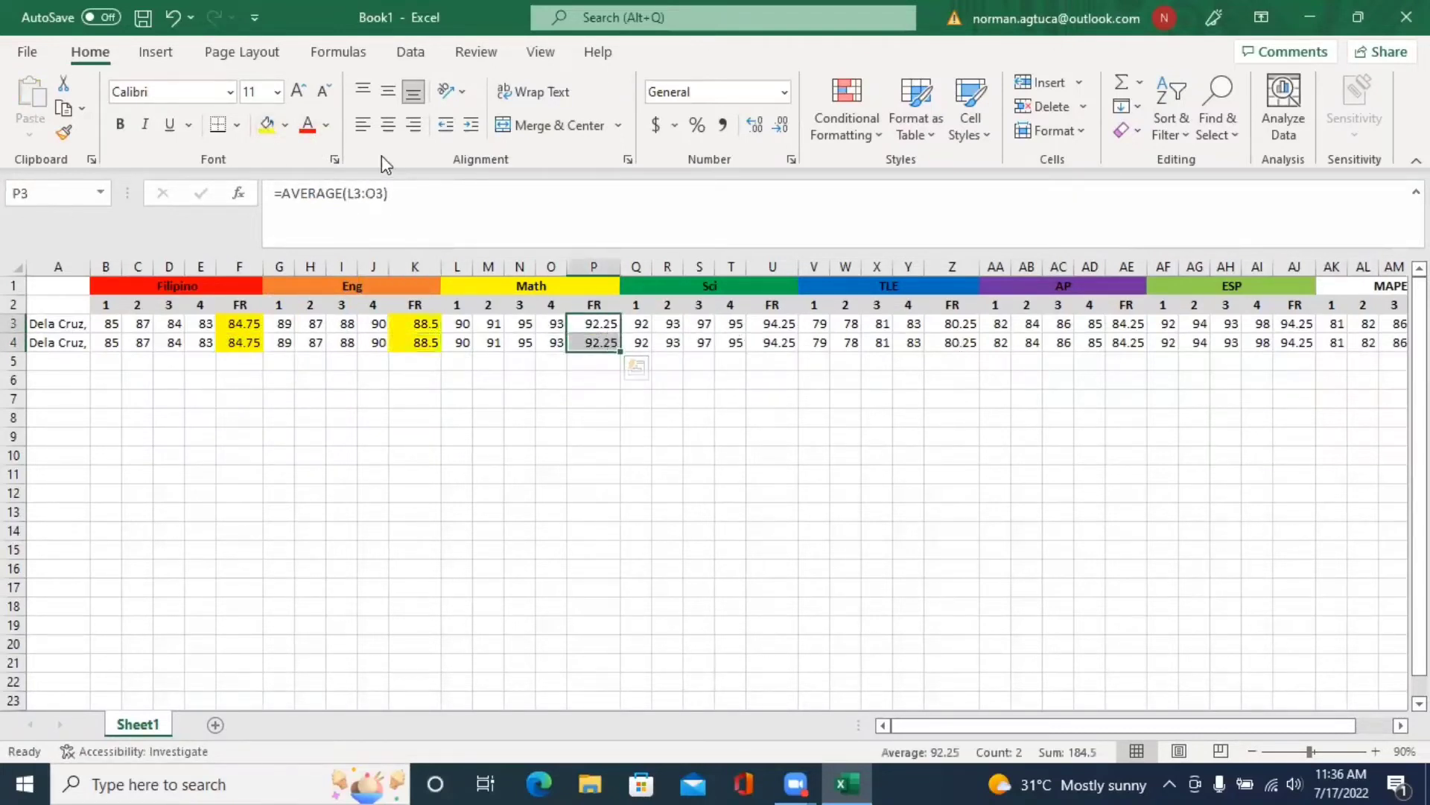
pyautogui.click(265, 126)
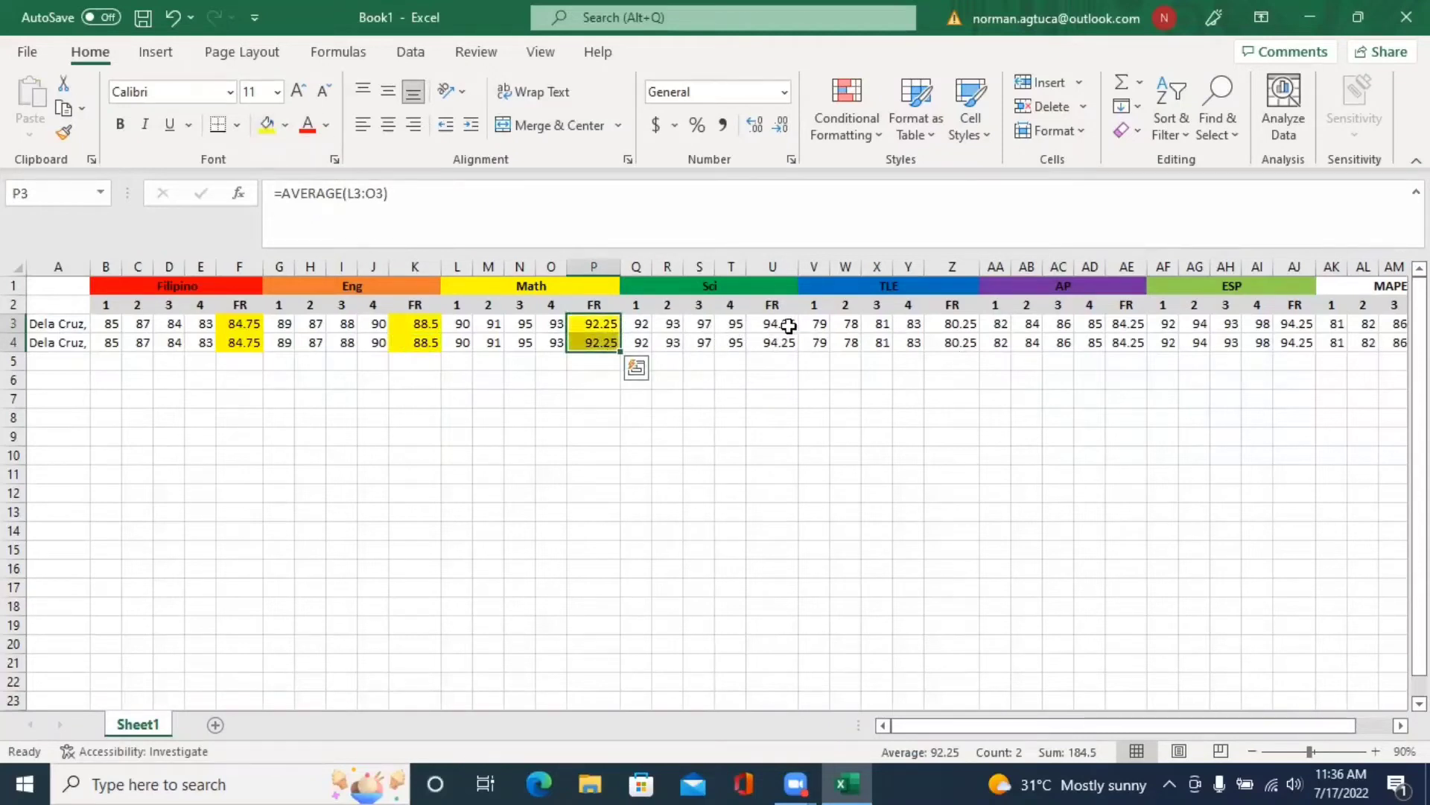
pyautogui.moveTo(788, 325); pyautogui.dragTo(779, 342)
pyautogui.click(265, 127)
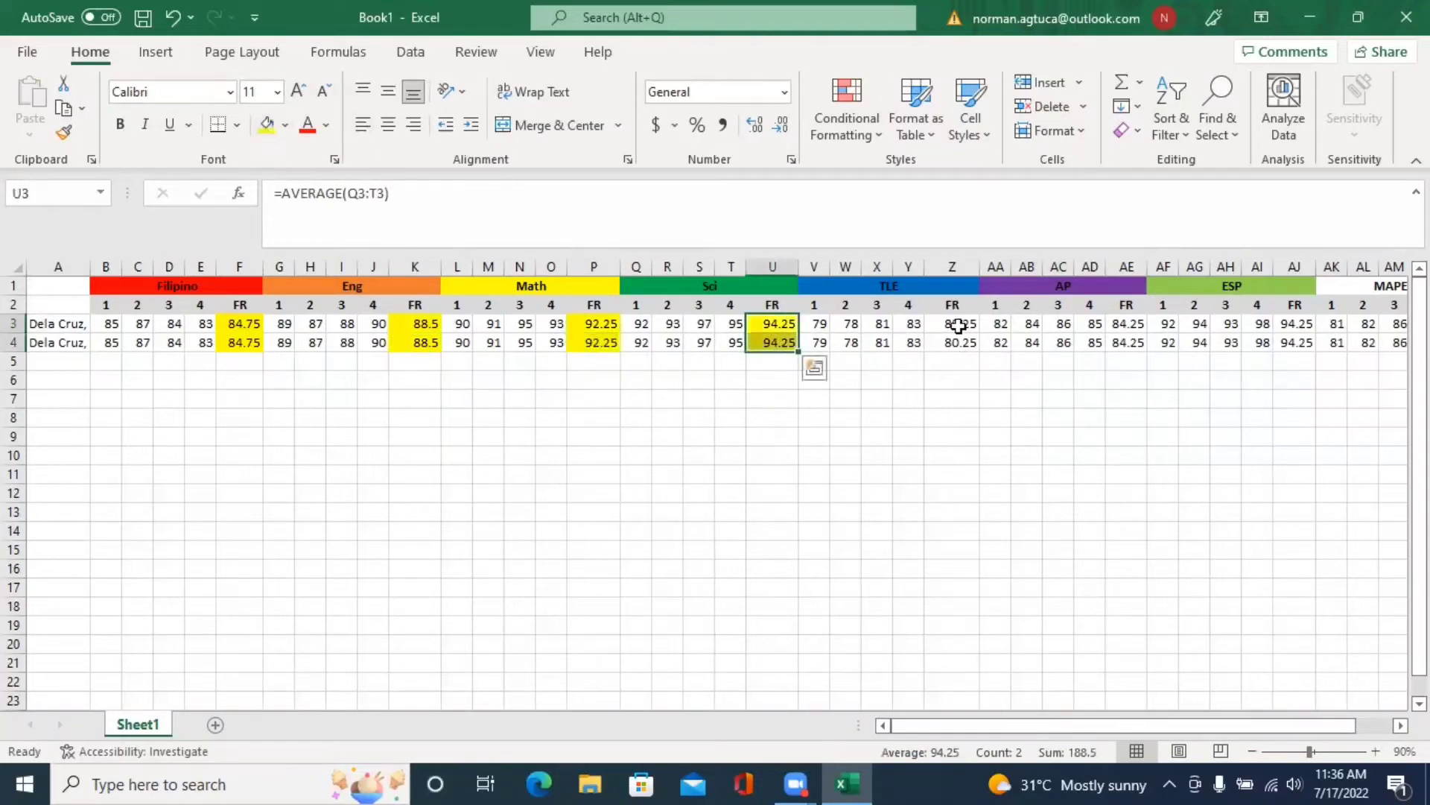
# - Fill the TLE and AP FR averages of both students yellow
pyautogui.moveTo(959, 325); pyautogui.dragTo(965, 342)
pyautogui.click(265, 126)
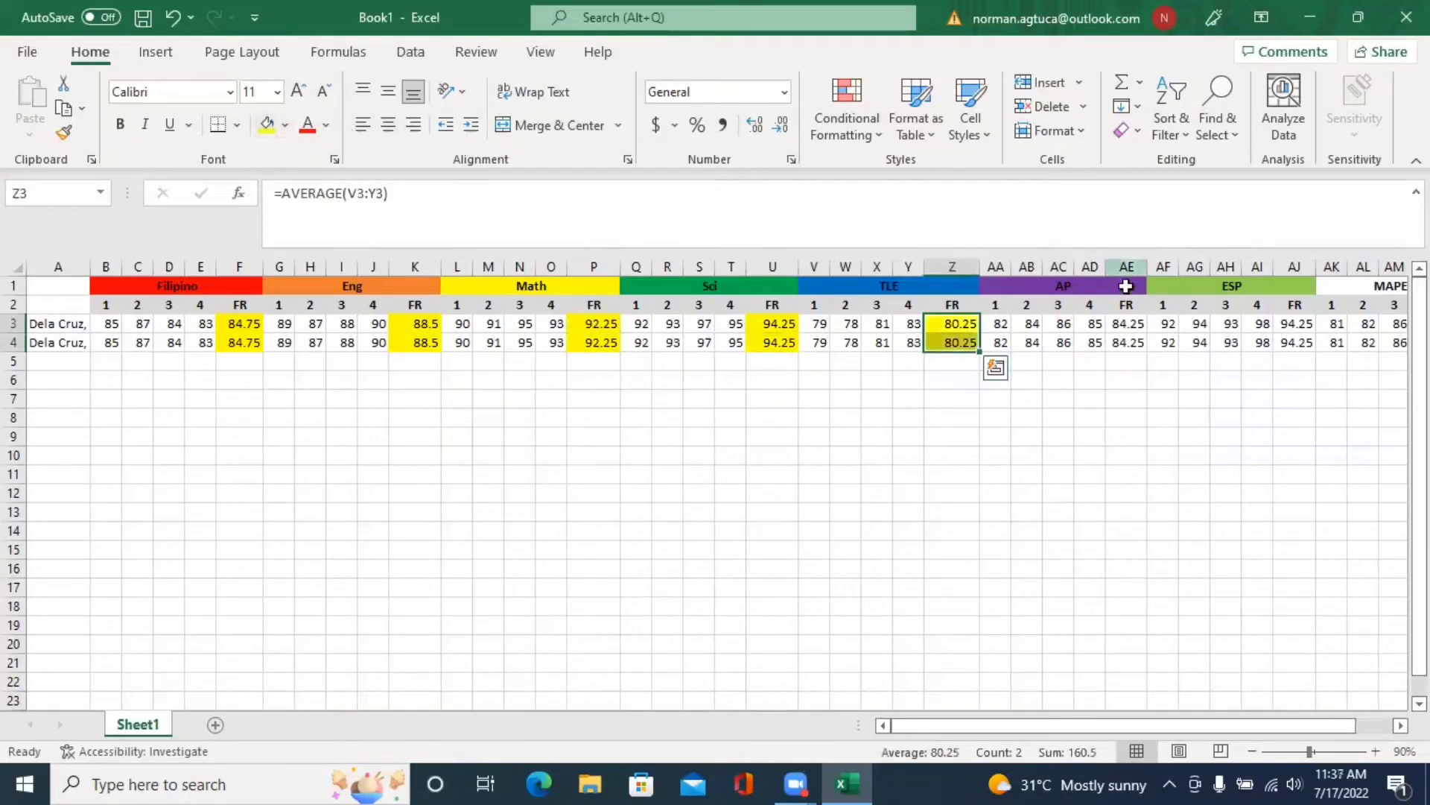
pyautogui.moveTo(1127, 324); pyautogui.dragTo(1127, 342)
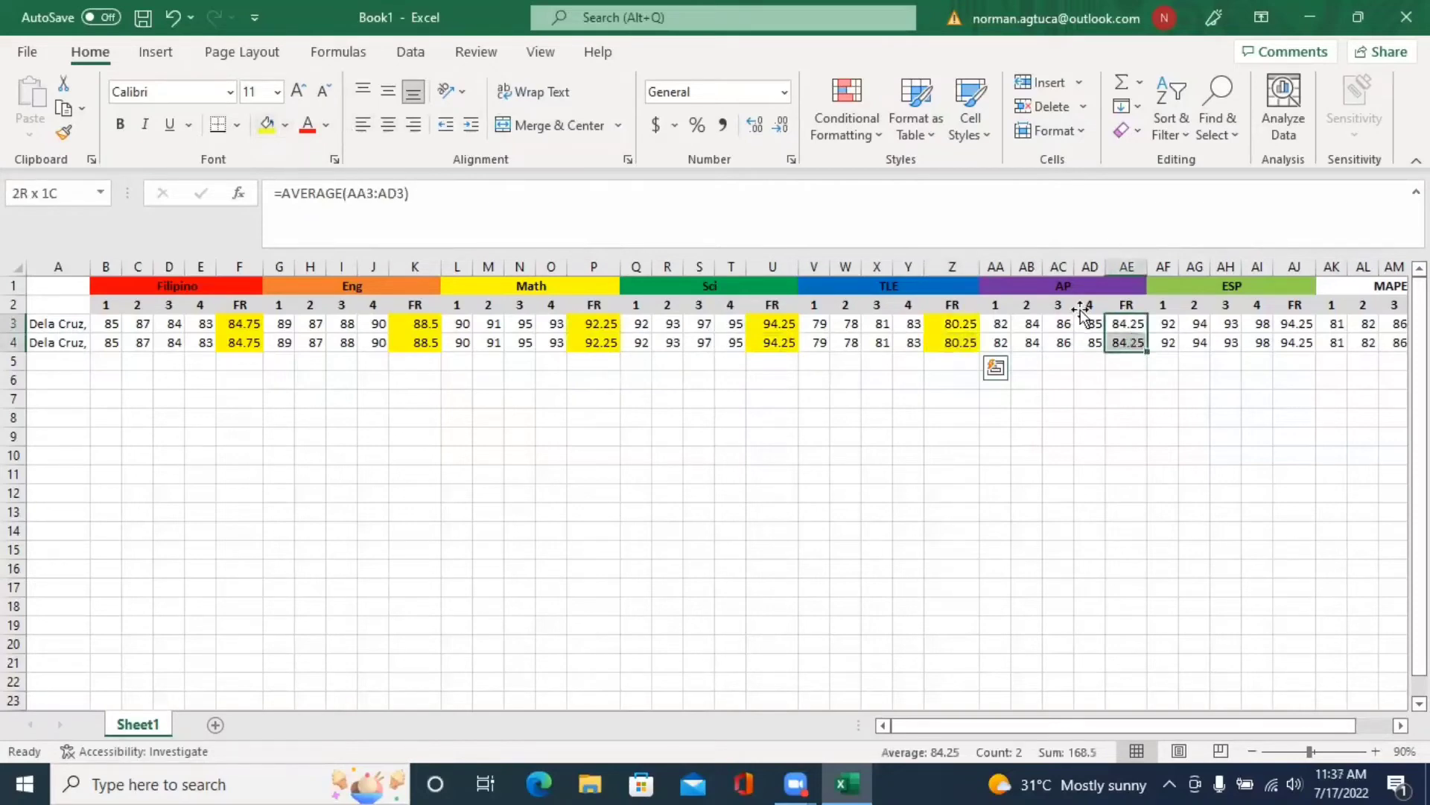
pyautogui.click(268, 127)
# - Zoom out to 80%, fill the ESP FR averages (AJ3:AJ4) yellow and copy them
pyautogui.click(1251, 751)
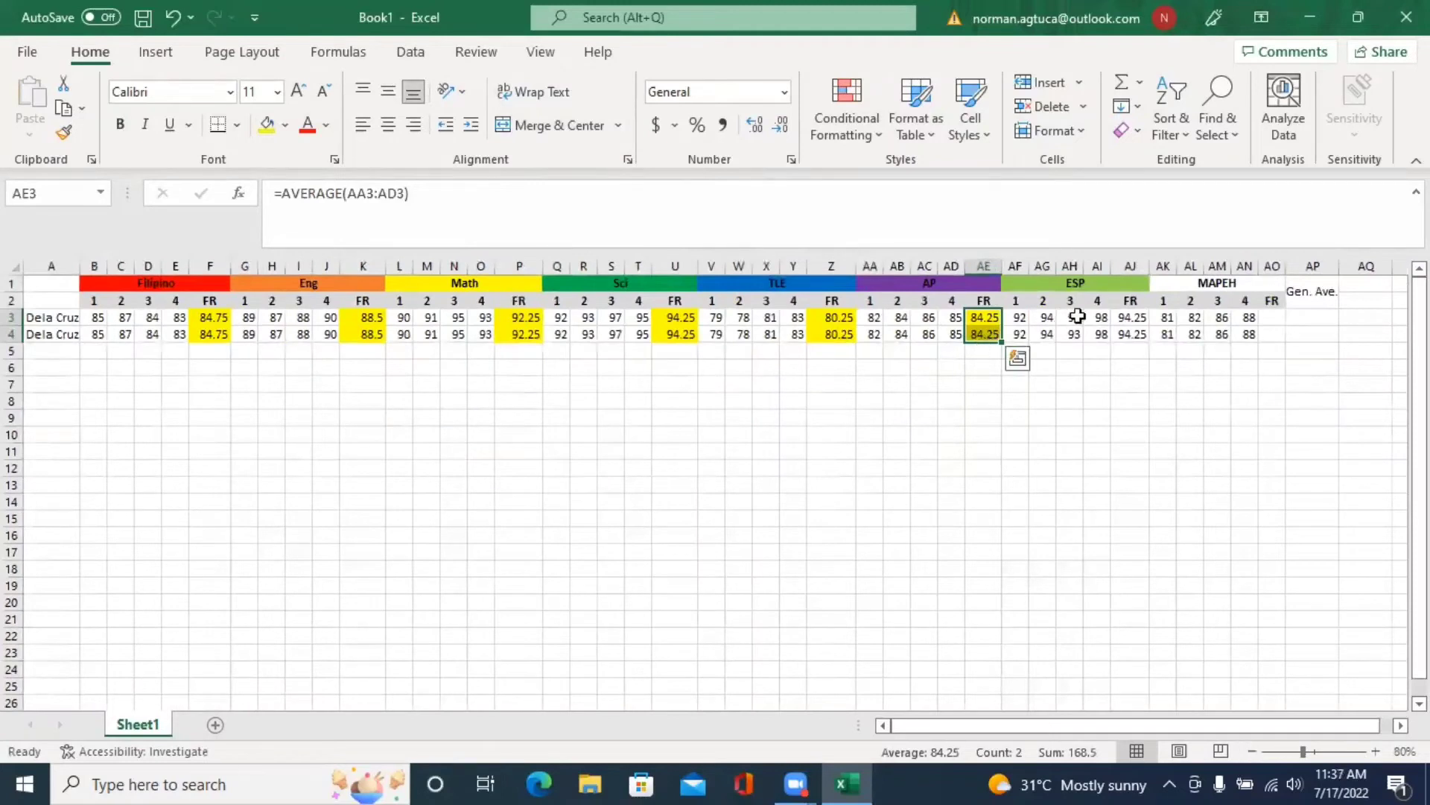
pyautogui.click(1128, 319)
pyautogui.hotkey('ctrl', 'v')
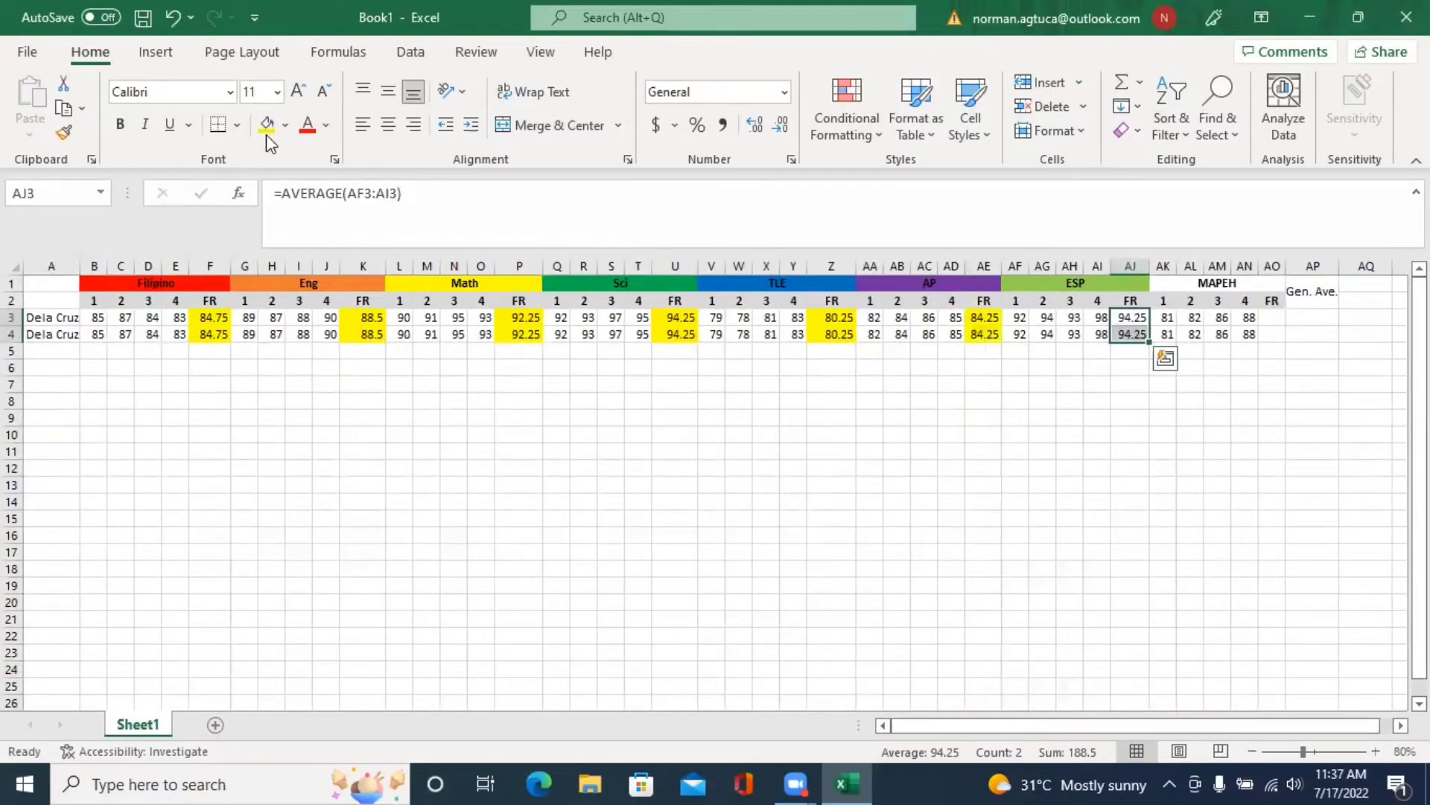
pyautogui.press('Escape')
pyautogui.click(290, 126)
pyautogui.hotkey('ctrl', 'c')
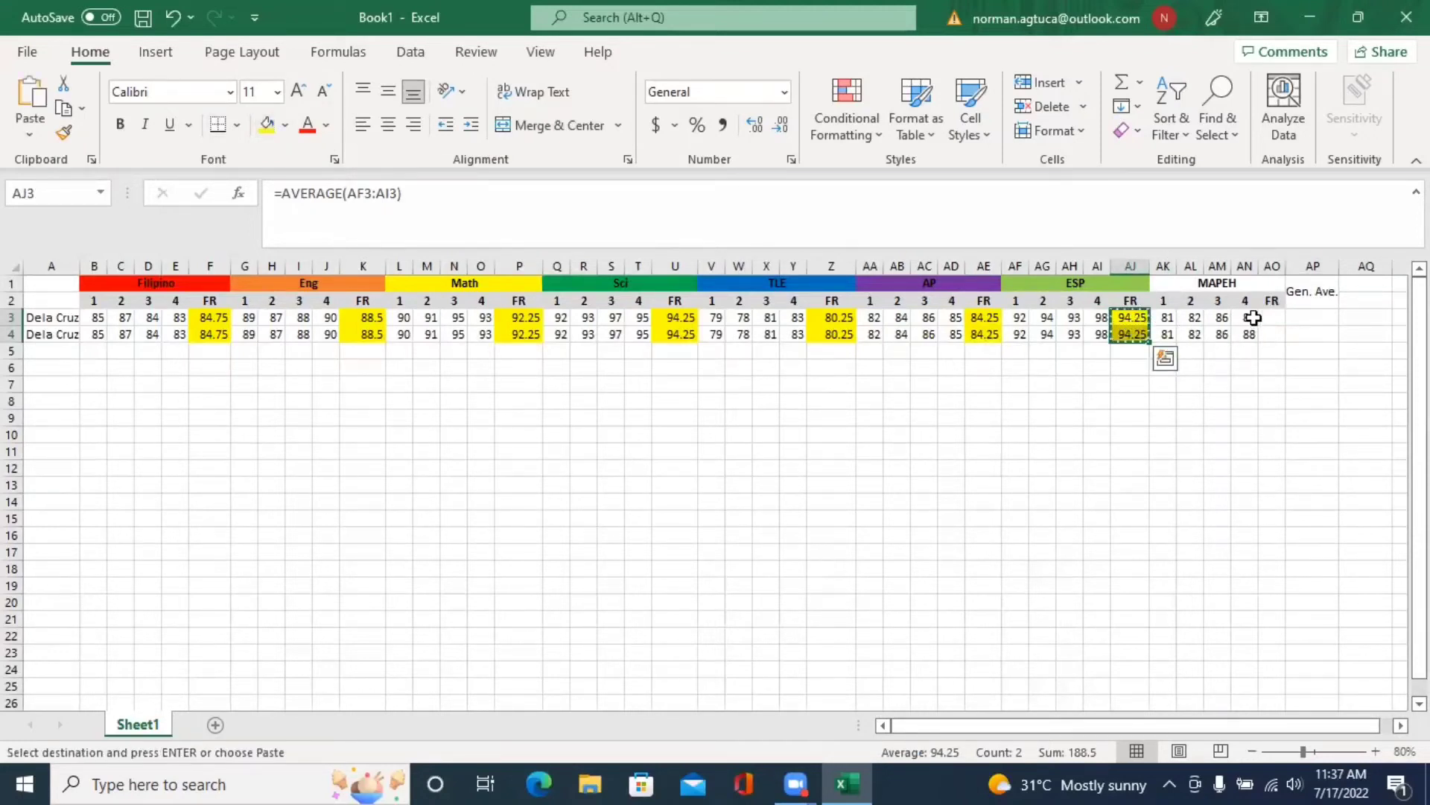
# - Paste the ESP averages into the MAPEH FR cells AO3:AO4 and widen column AO to show 84.25
pyautogui.hotkey('ctrl', 'q')
pyautogui.click(1271, 318)
pyautogui.moveTo(1271, 318); pyautogui.dragTo(1273, 335)
pyautogui.hotkey('ctrl', 'v')
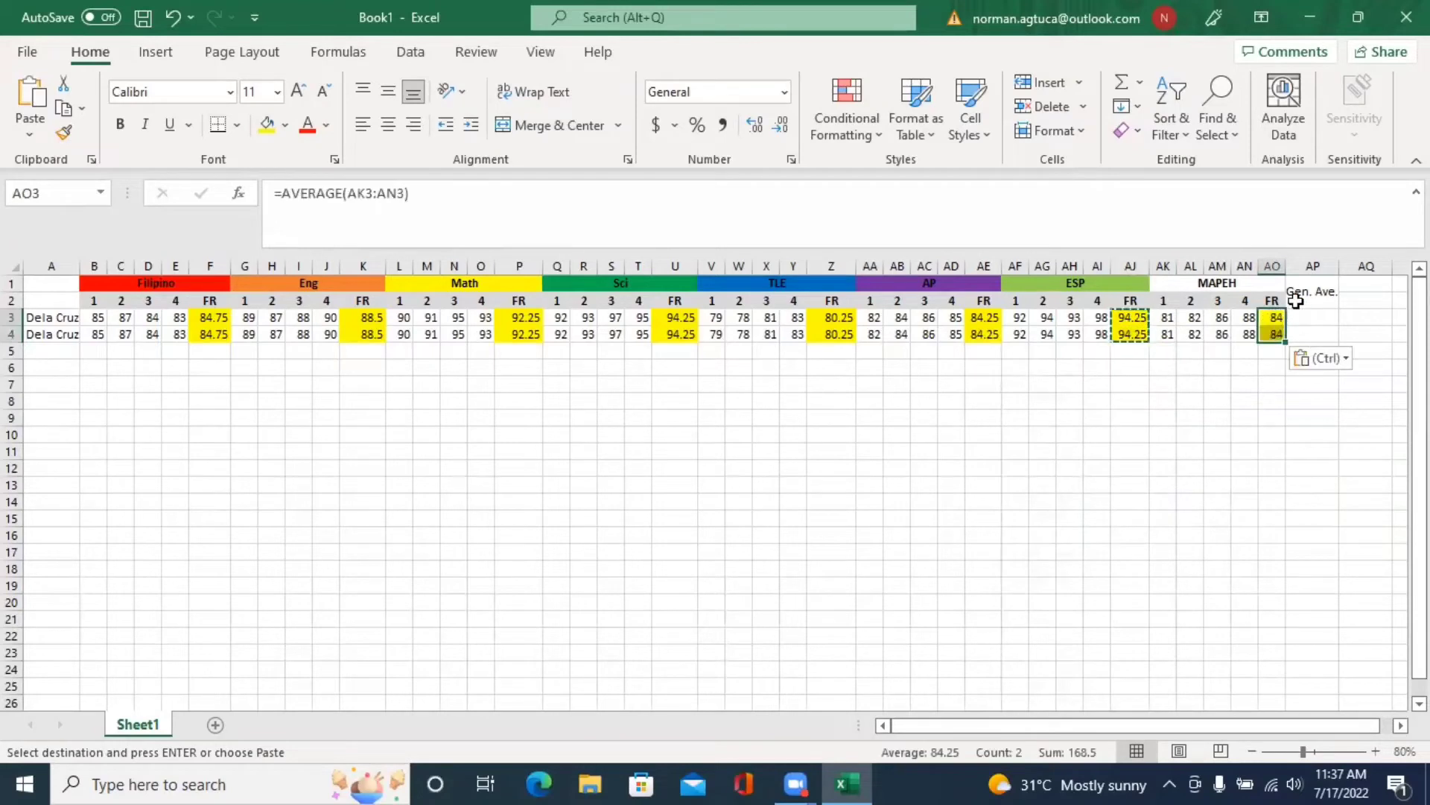
pyautogui.moveTo(1282, 266); pyautogui.dragTo(1302, 266)
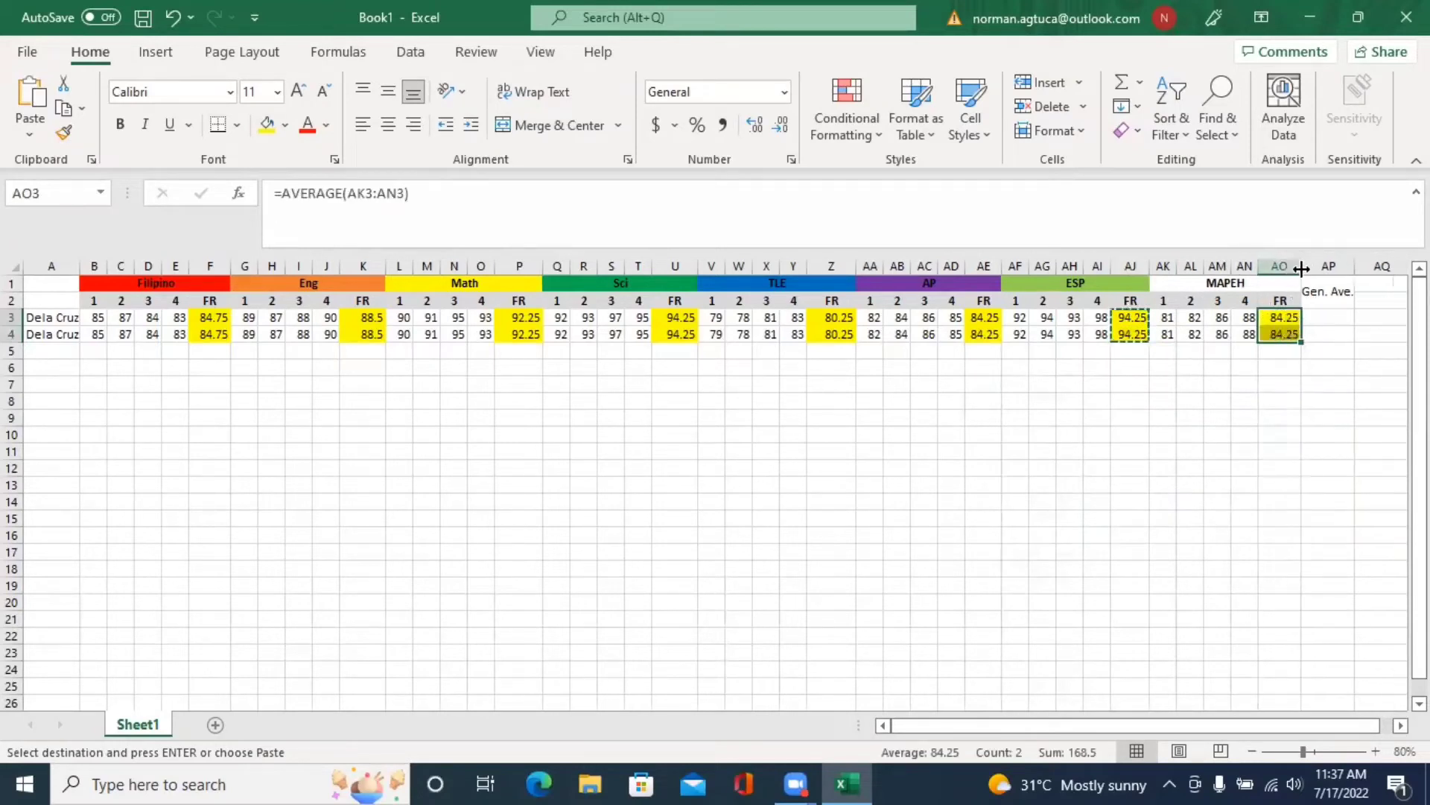
# - Enter =AVERAGE(F3,K3,P3,U3,Z3,AE3,AJ3,AO3) in AP3 for the first student's Gen. Ave
pyautogui.click(1319, 319)
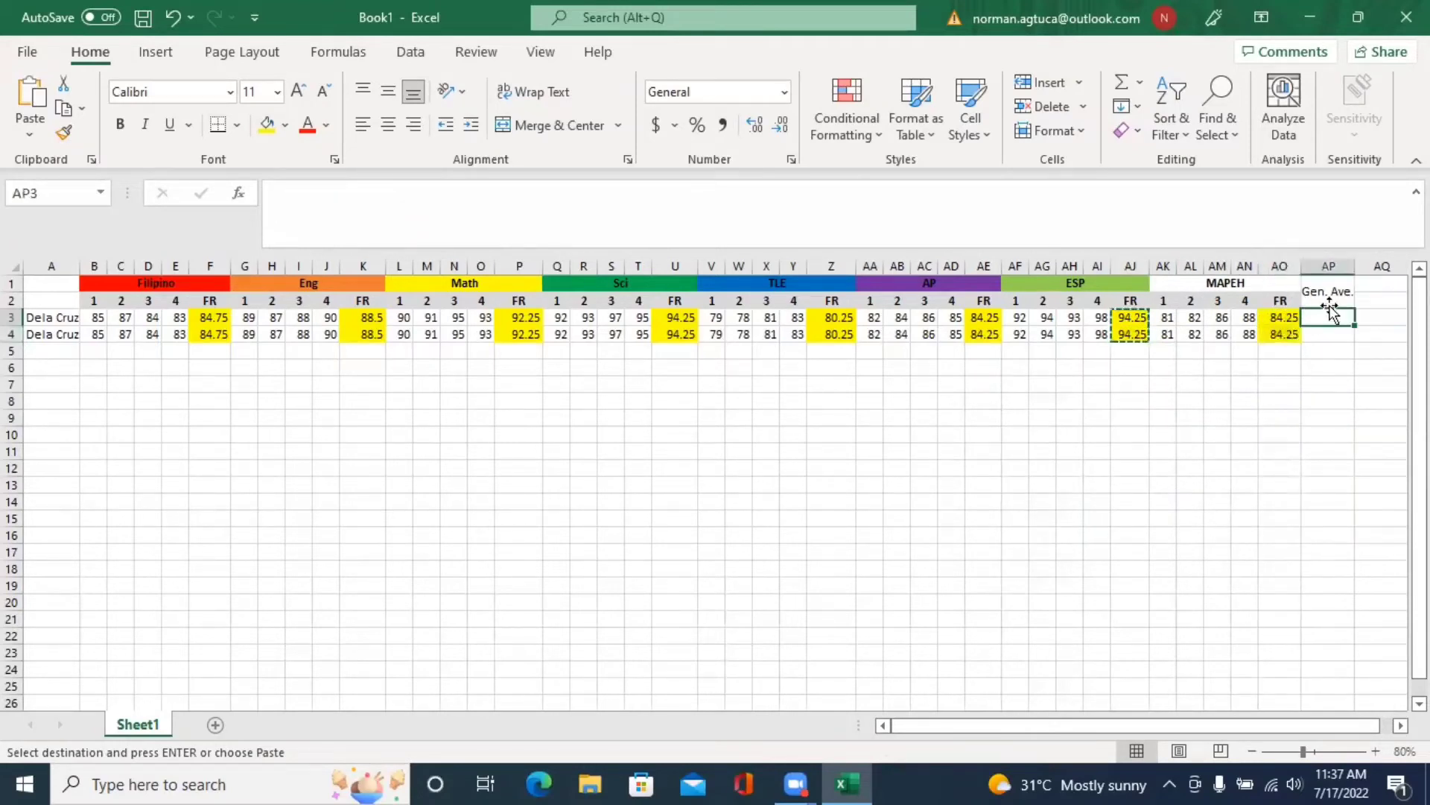
pyautogui.write('=')
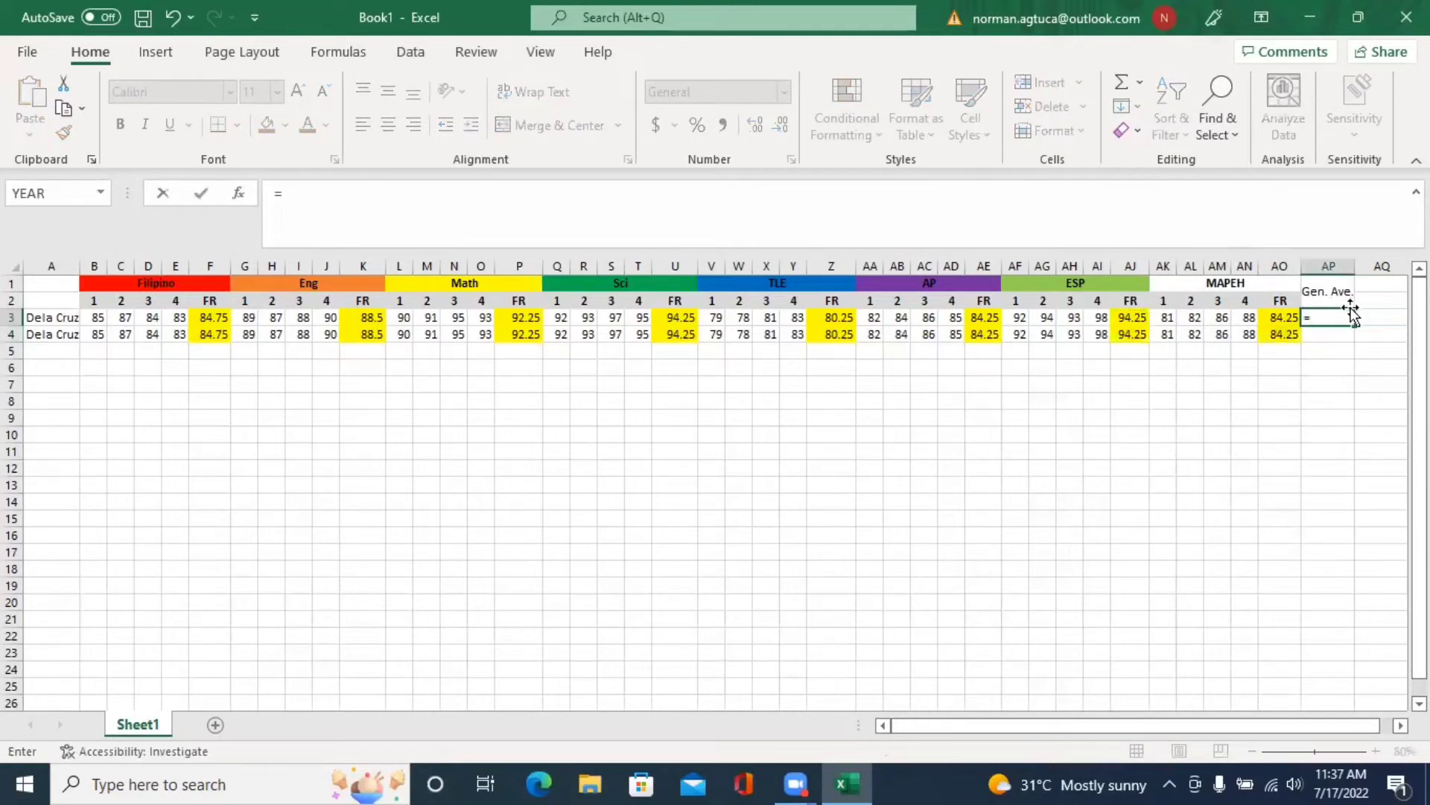
pyautogui.write('av')
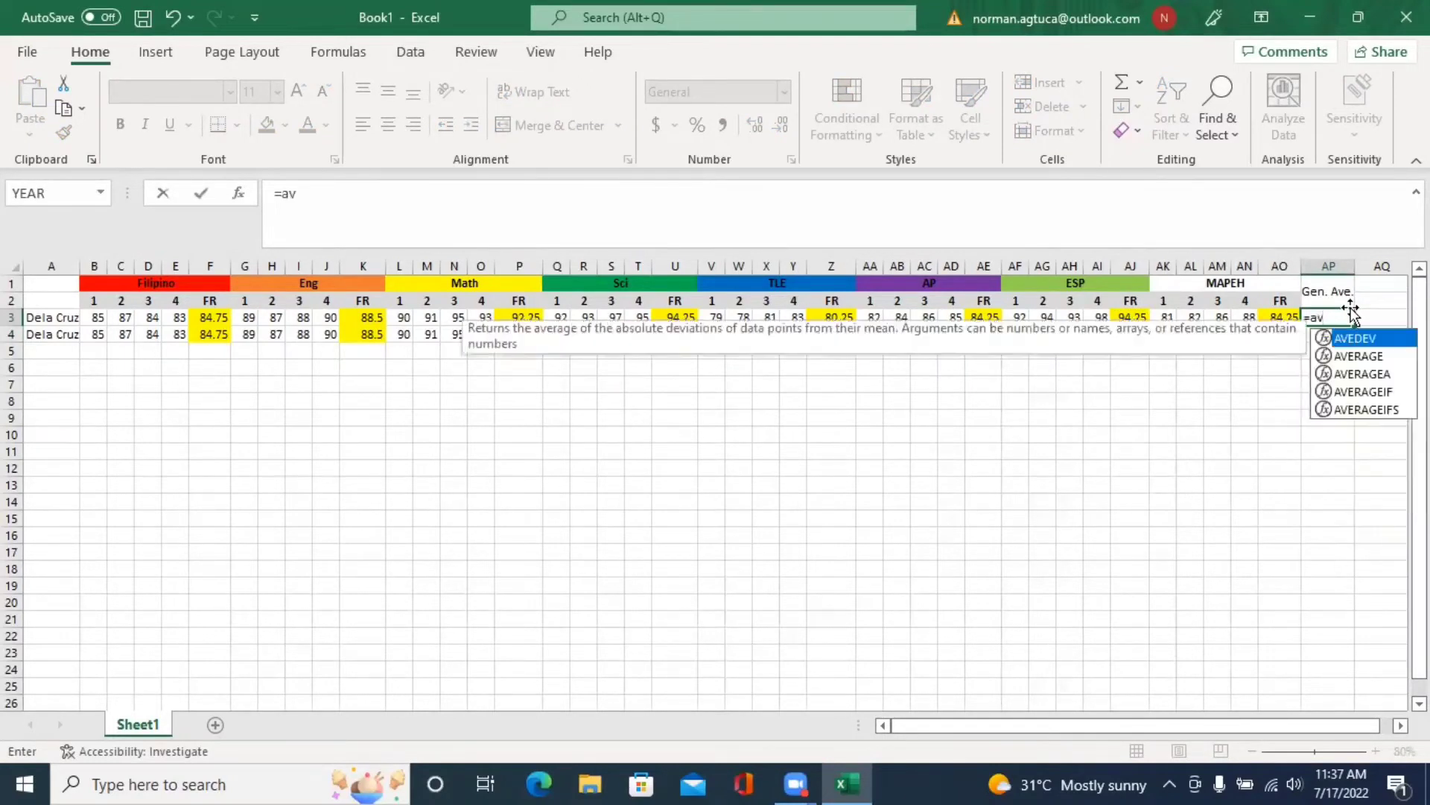
pyautogui.write('erage(')
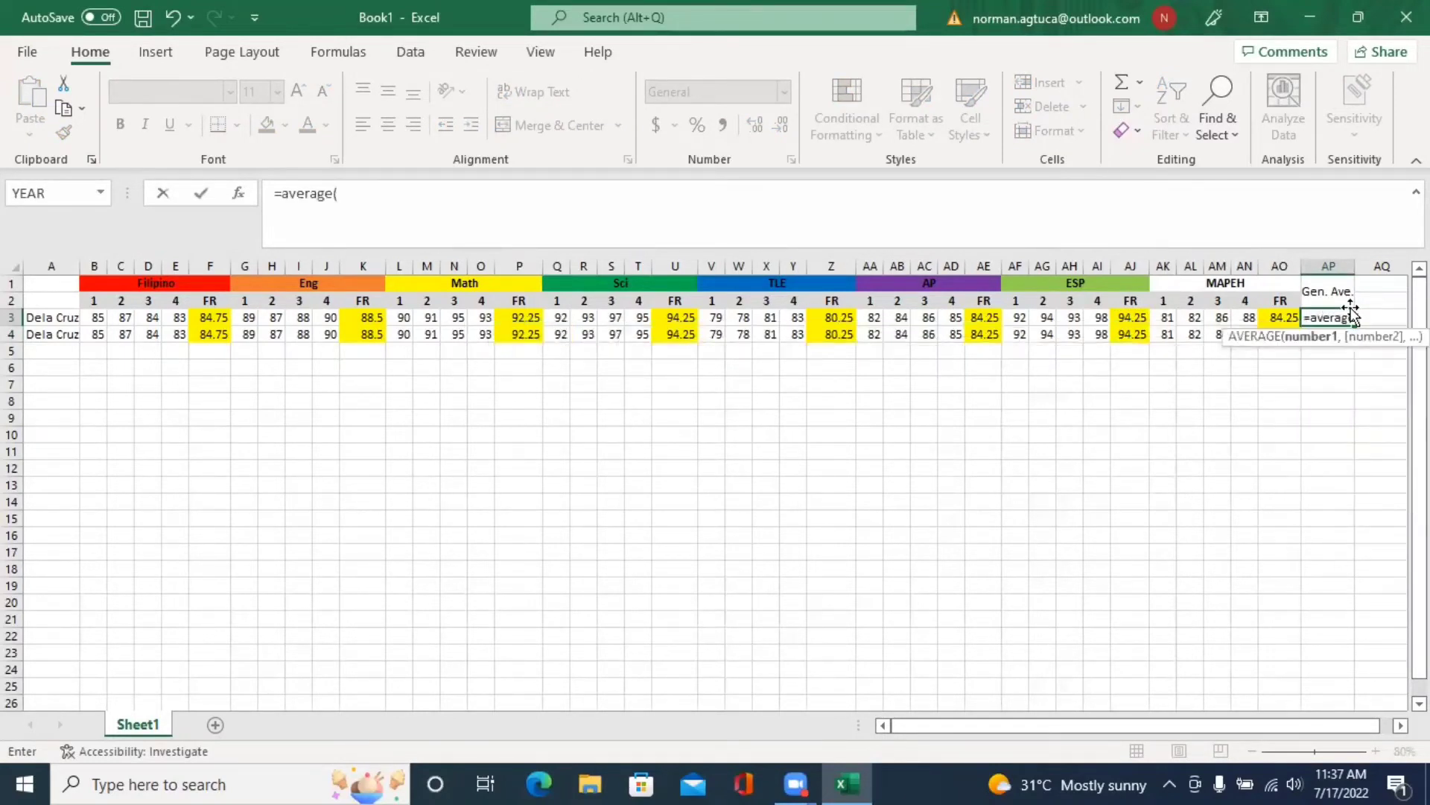
pyautogui.click(218, 314)
pyautogui.write(',')
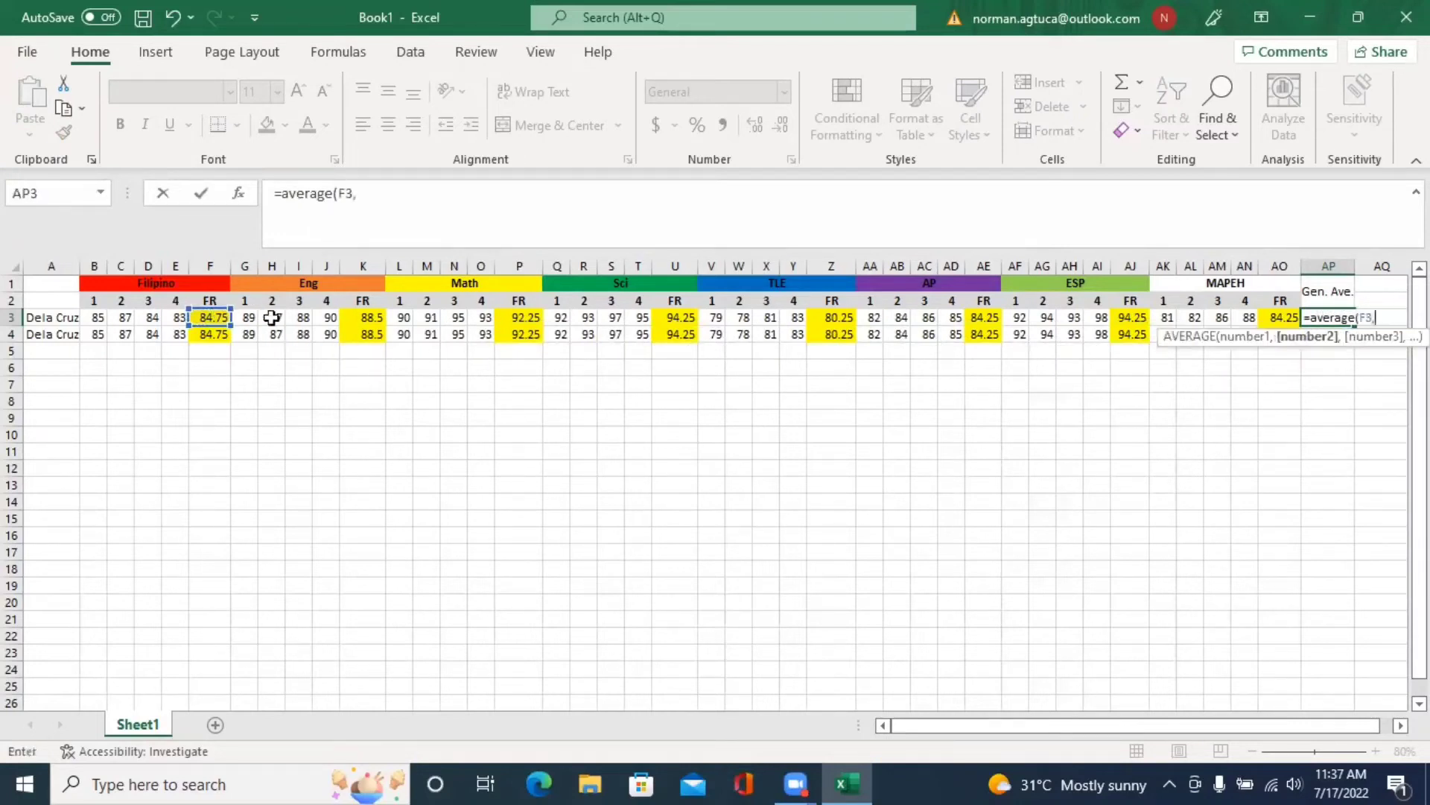
pyautogui.write(',')
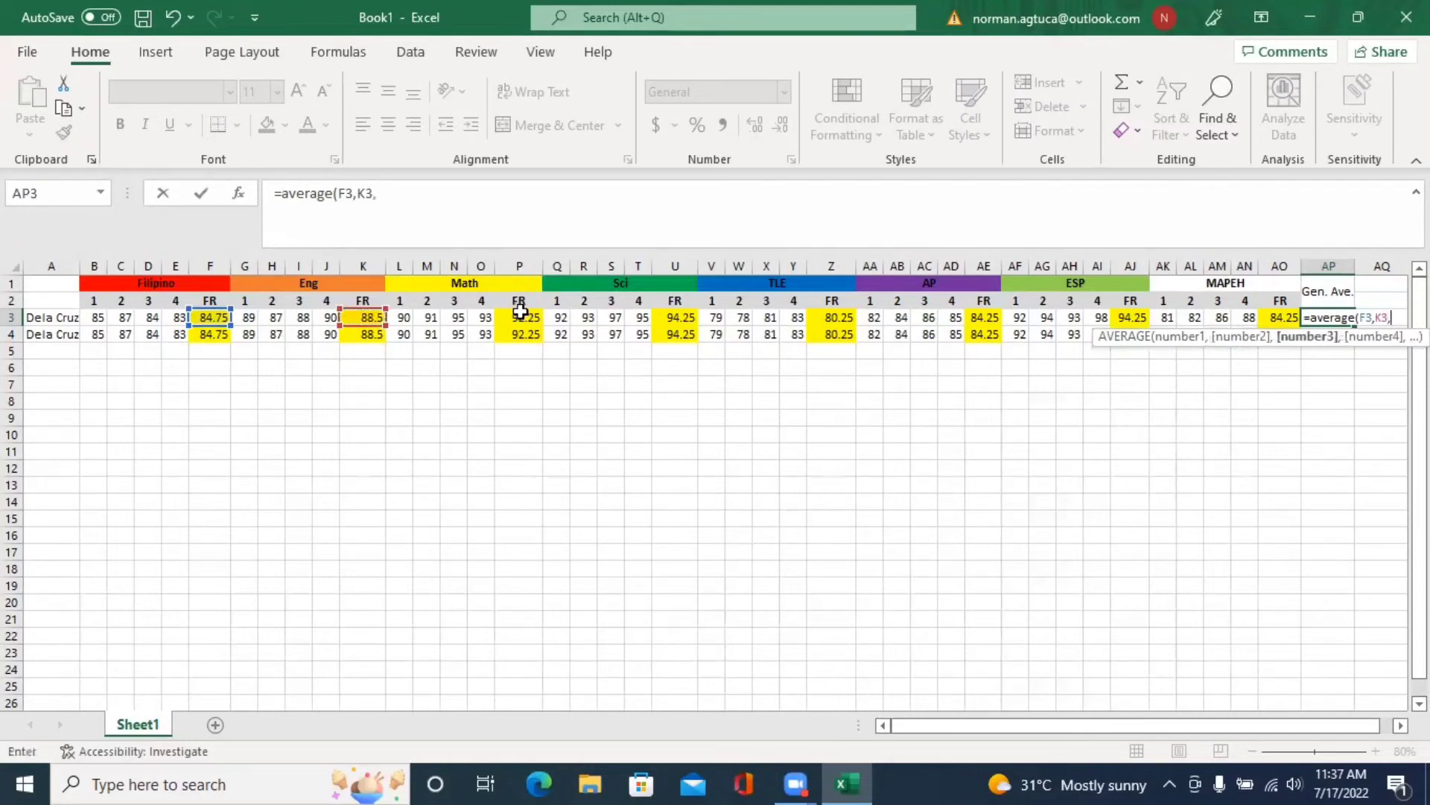
pyautogui.click(519, 317)
pyautogui.write(',')
pyautogui.click(680, 318)
pyautogui.write(',')
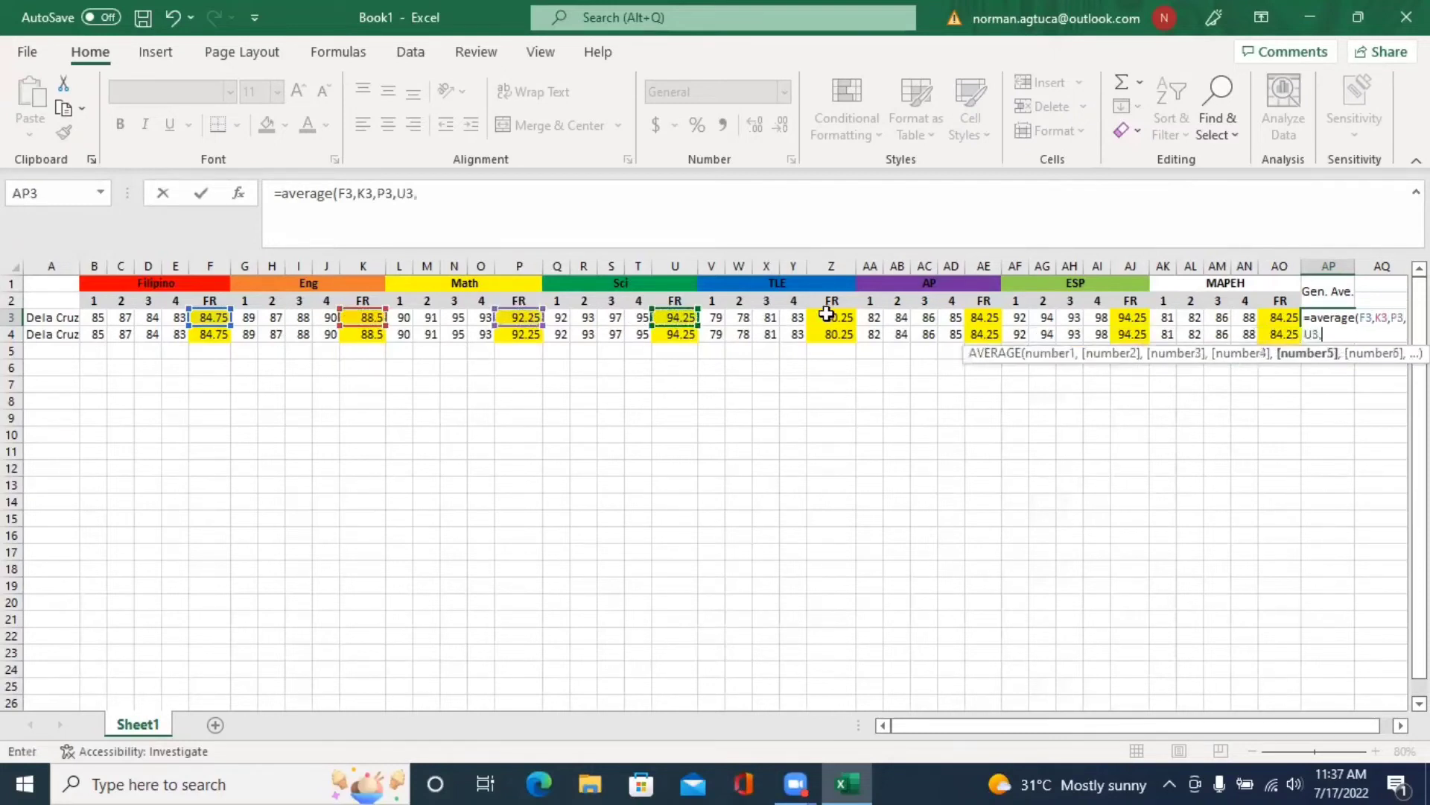
pyautogui.click(831, 317)
pyautogui.write(',')
pyautogui.click(983, 317)
pyautogui.write(',')
pyautogui.click(1129, 316)
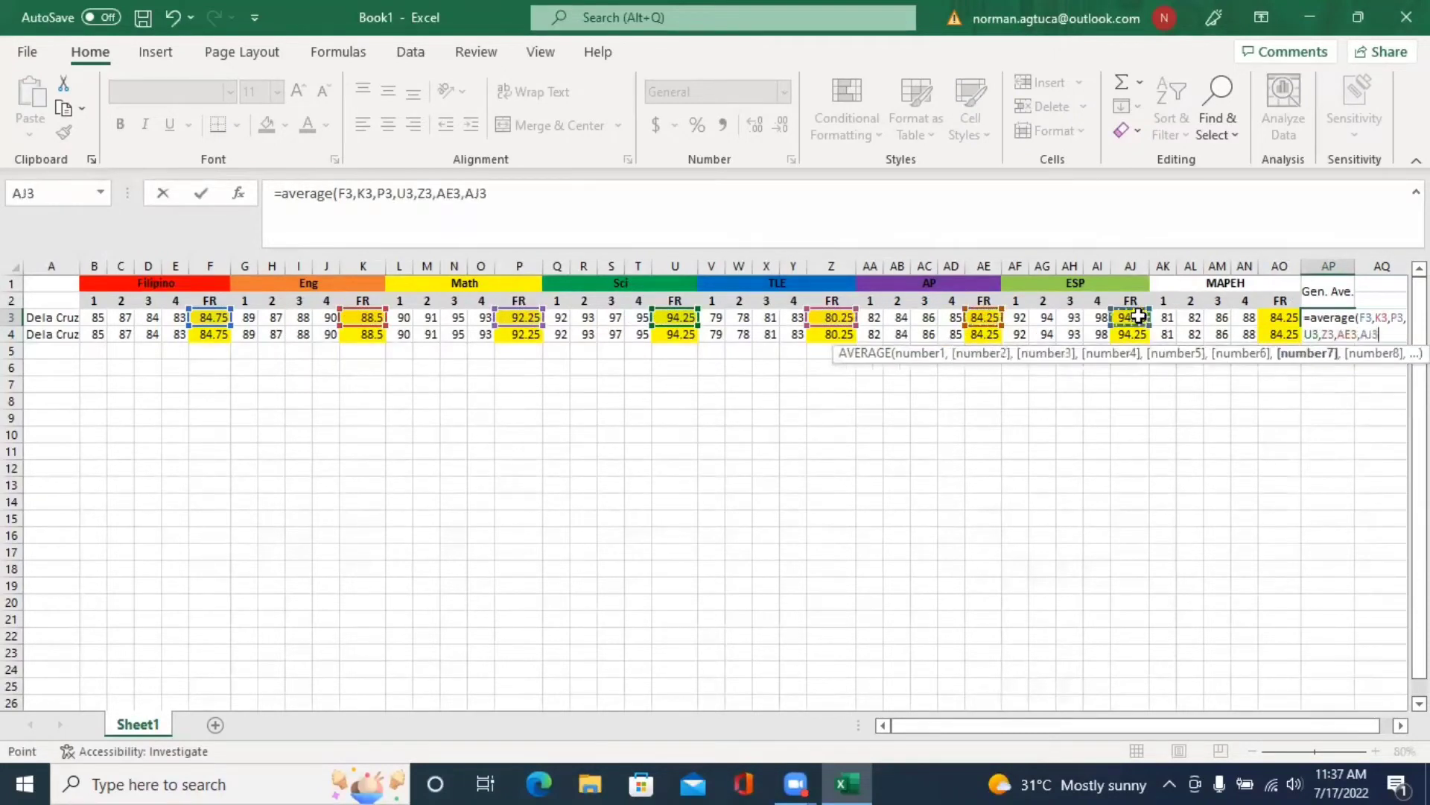
pyautogui.write(',')
pyautogui.click(1275, 317)
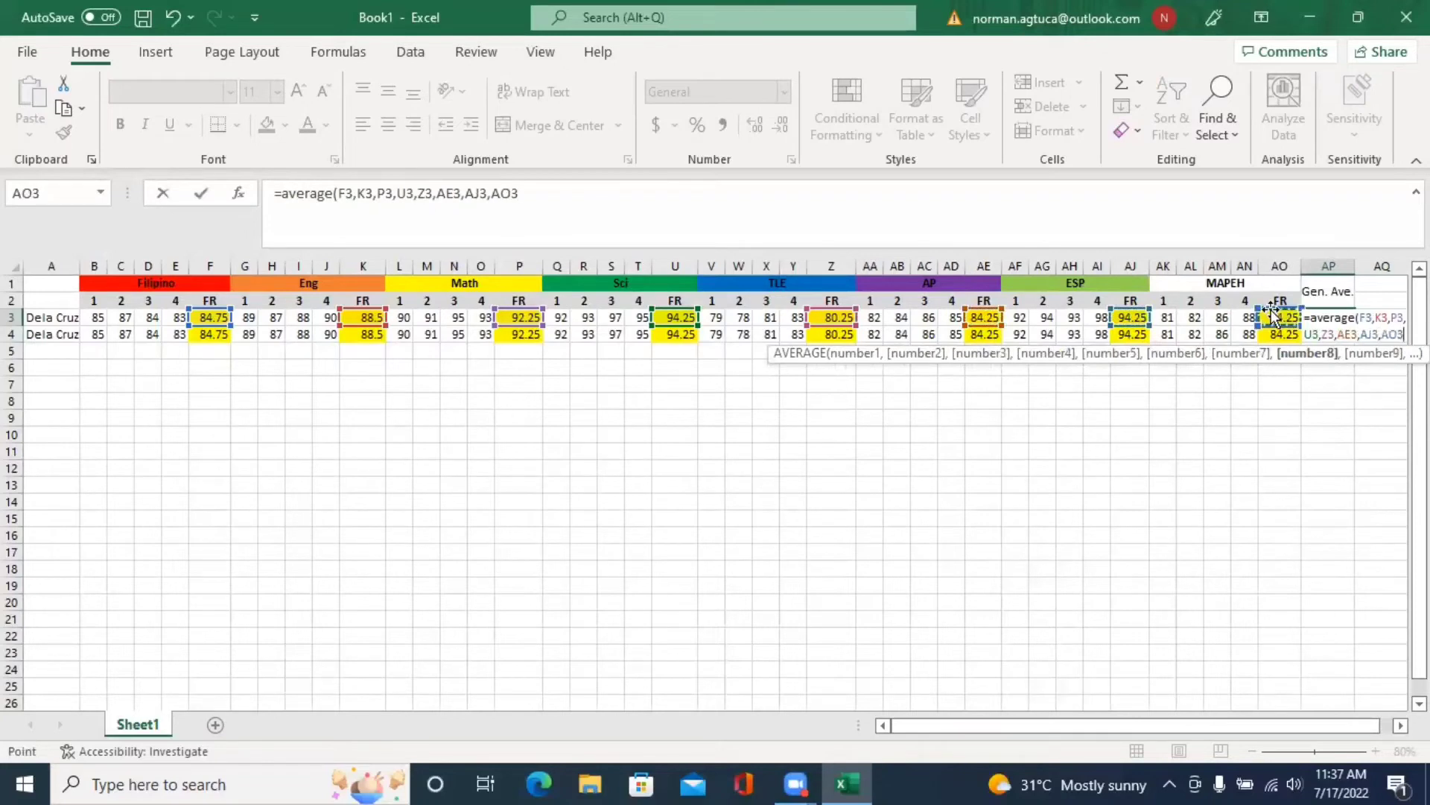
pyautogui.write(')')
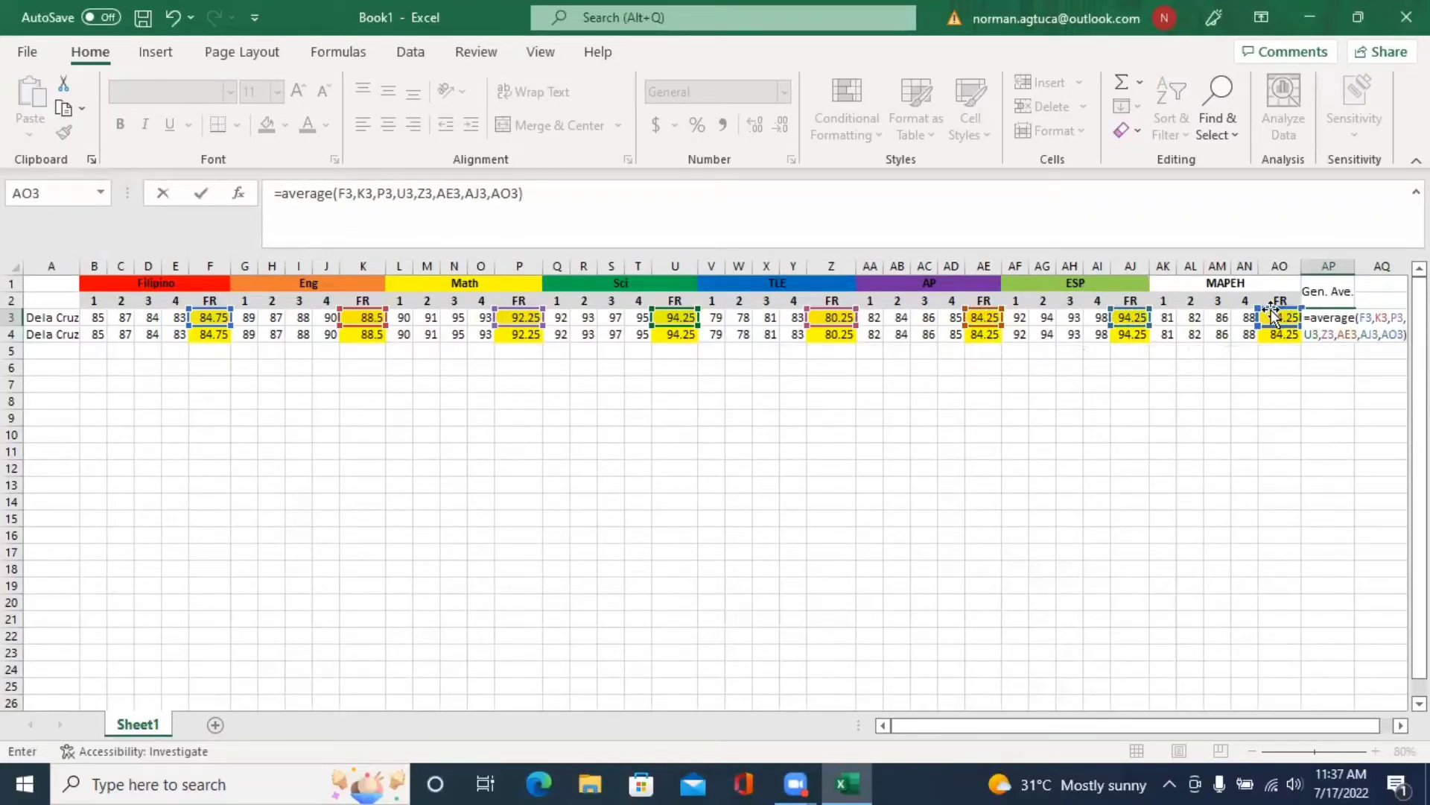
pyautogui.press('Return')
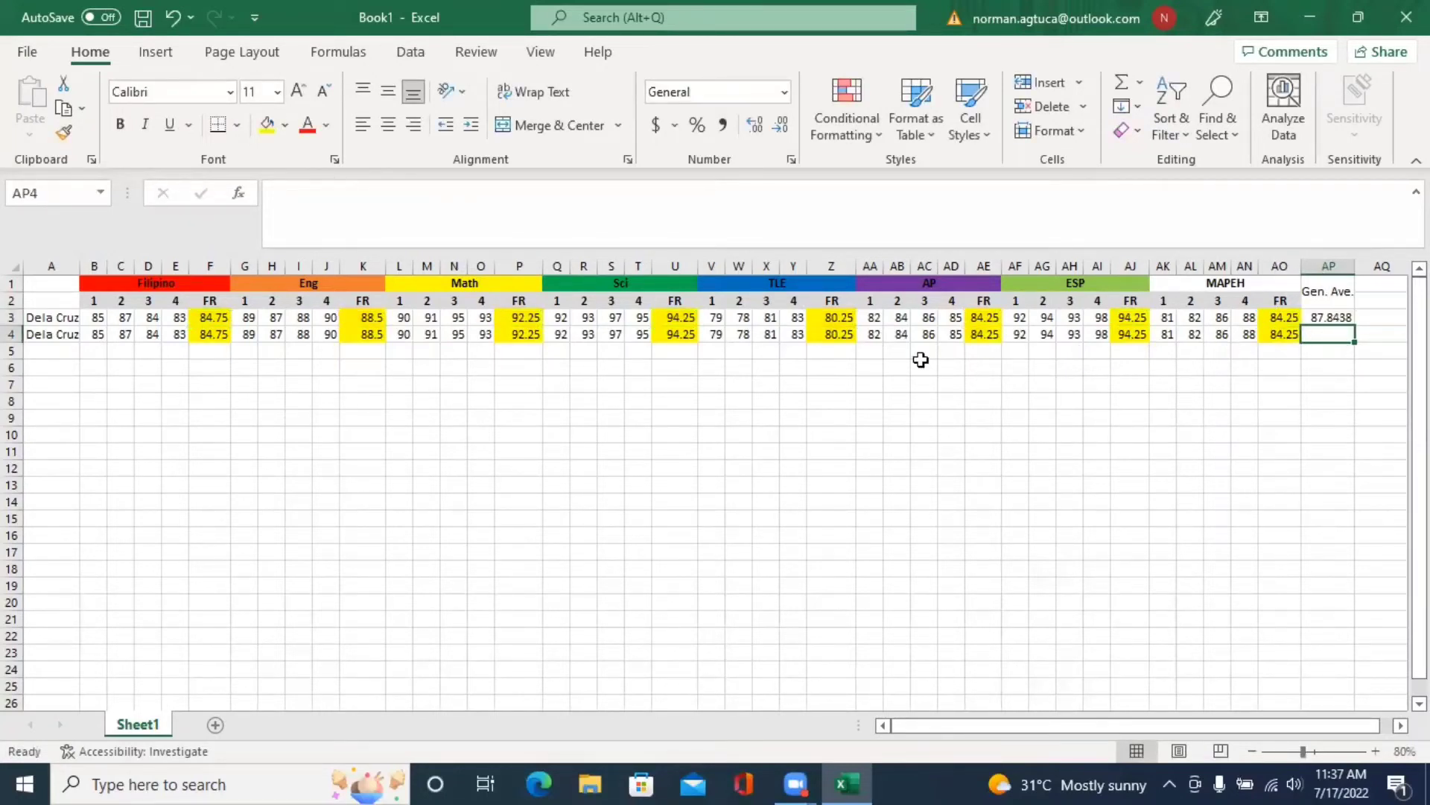
# - Copy the AP3 Gen. Ave. formula into AP4 so both students show 87.8438
pyautogui.click(218, 341)
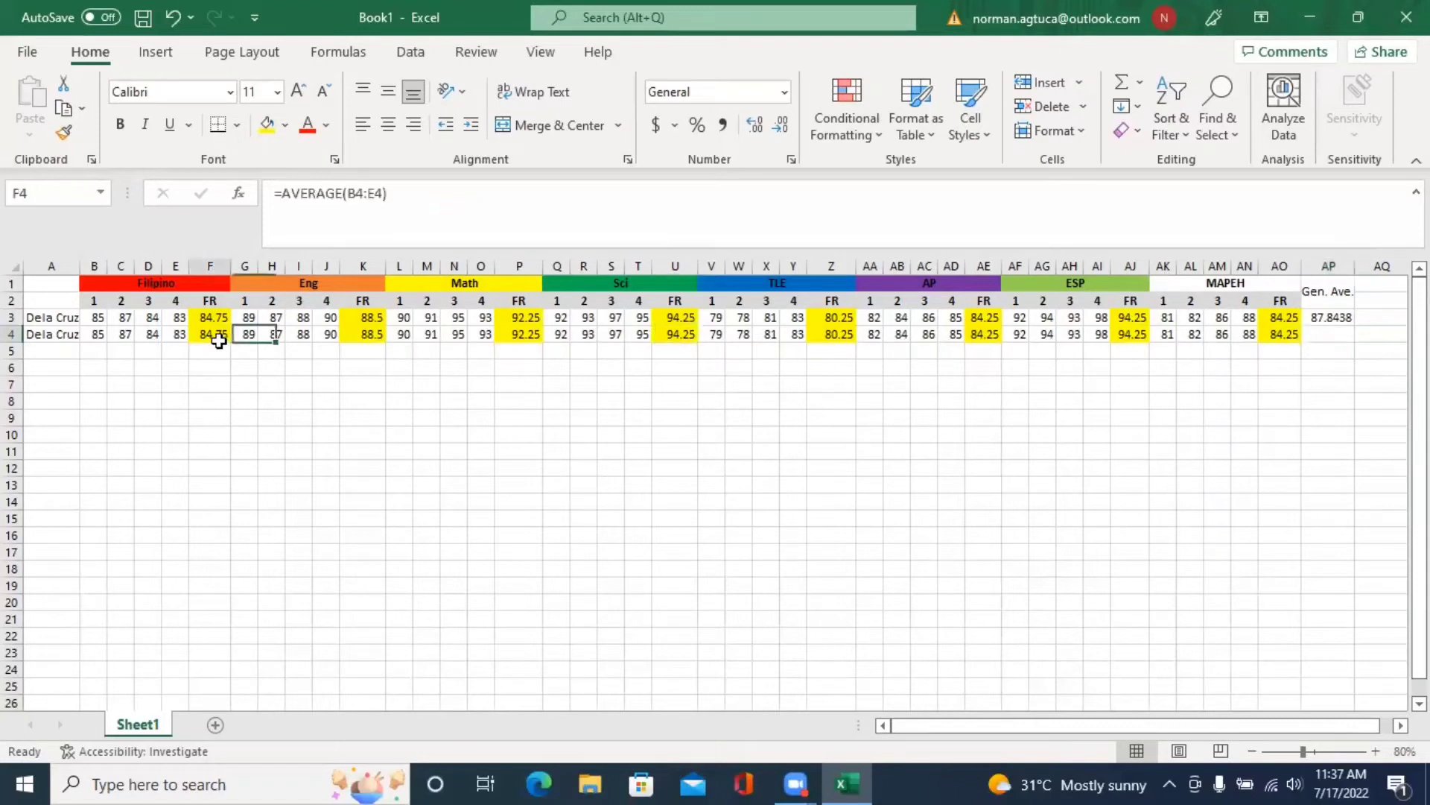
pyautogui.hotkey('ctrl', 'c')
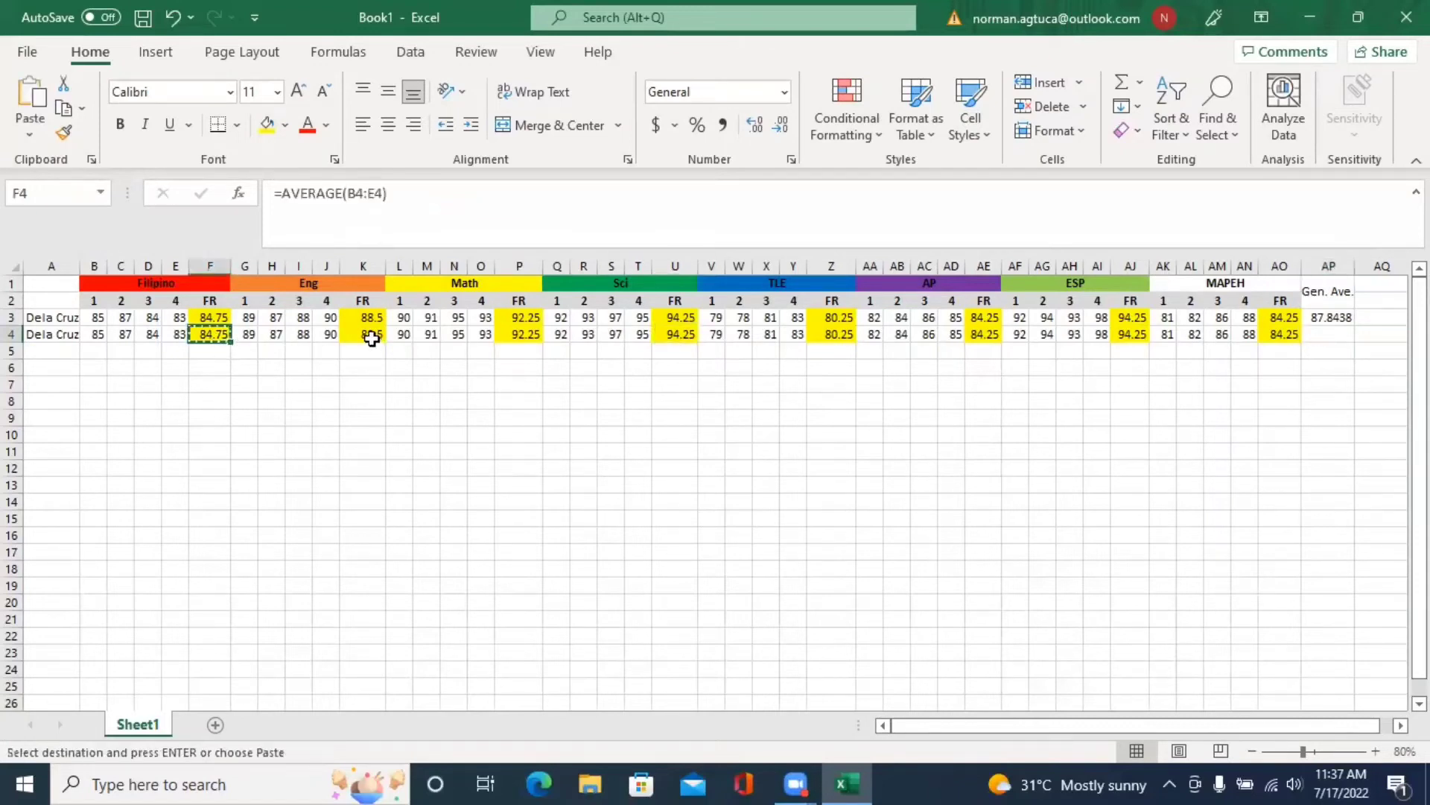
pyautogui.hotkey('ctrl', 'z')
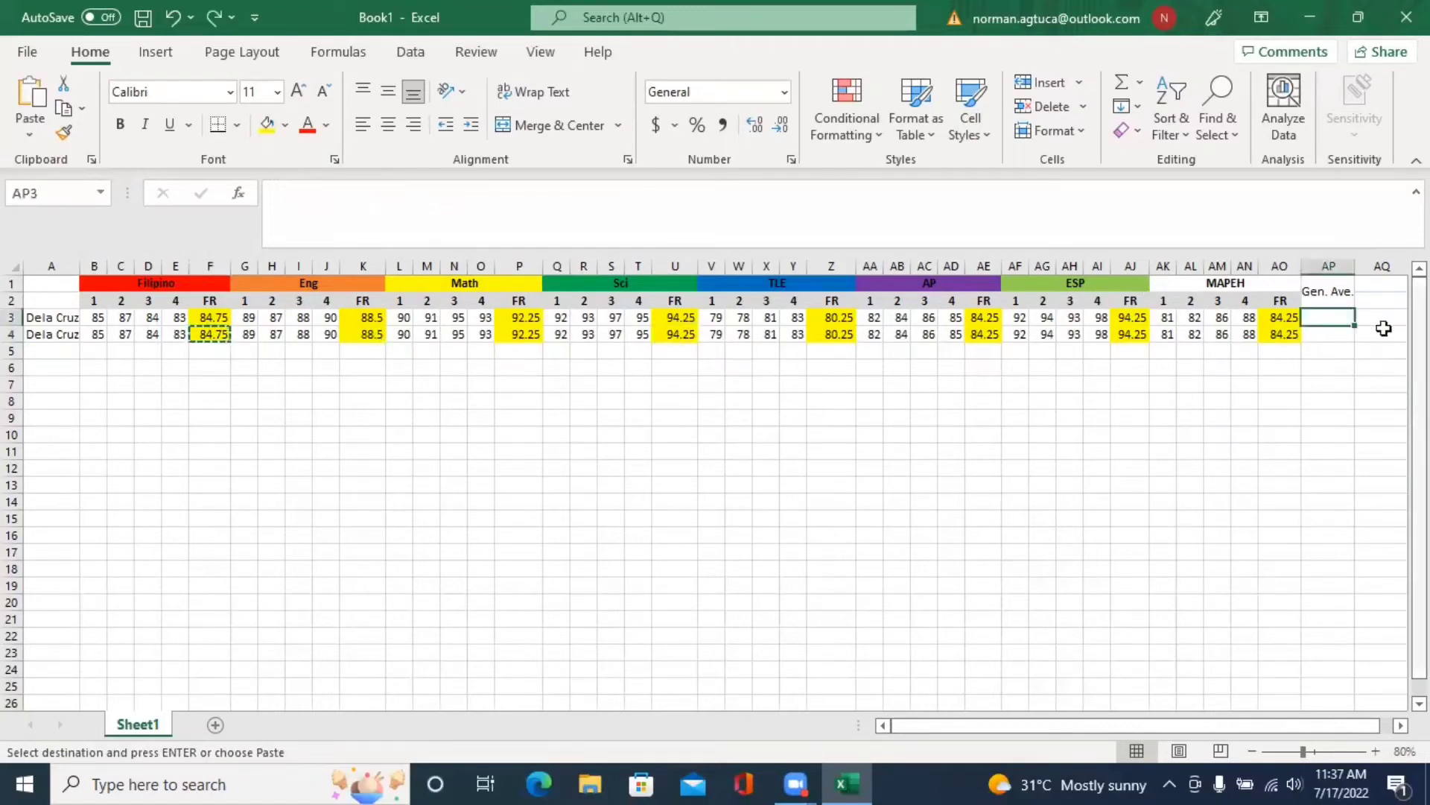
pyautogui.hotkey('ctrl', 'y')
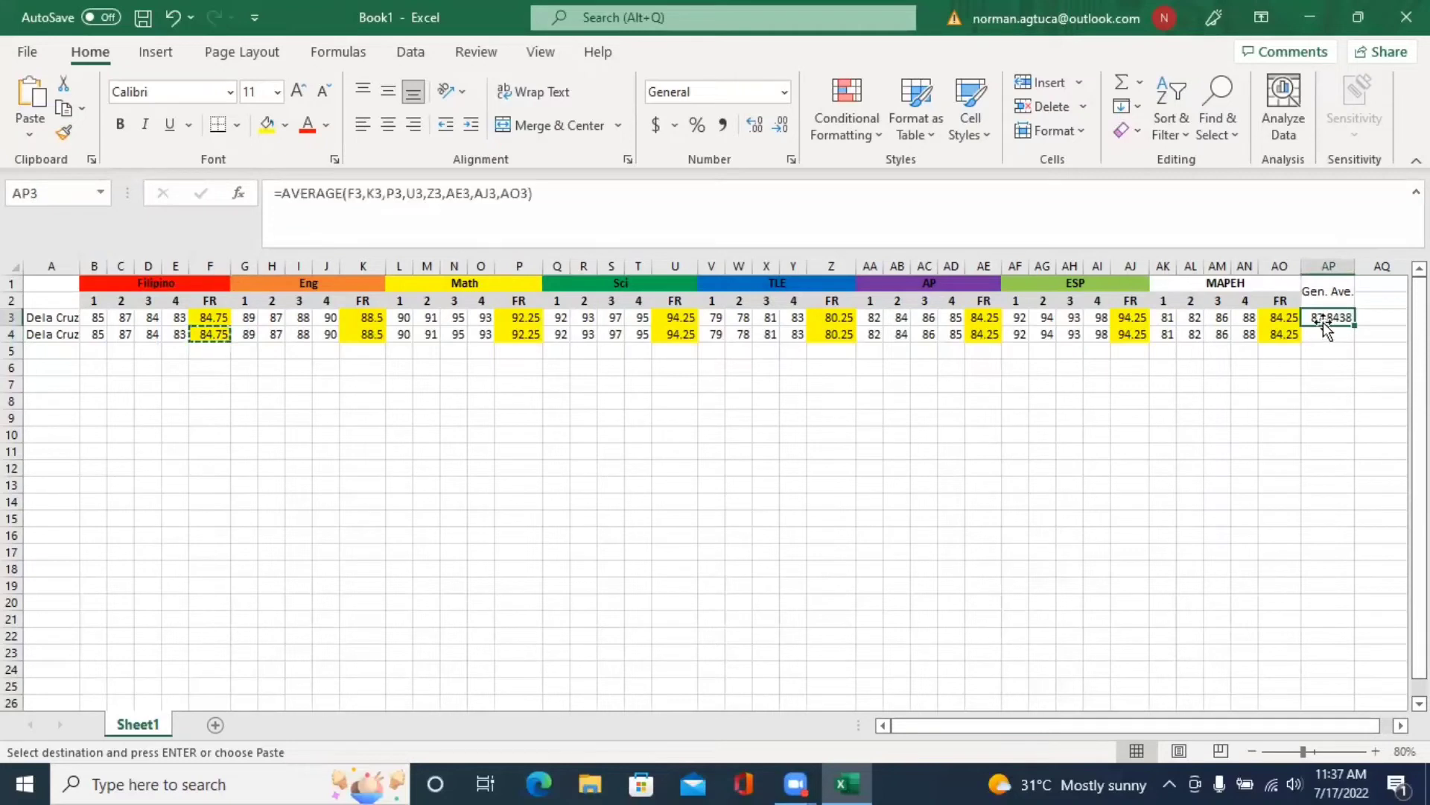
pyautogui.hotkey('ctrl', 'c')
pyautogui.click(1340, 336)
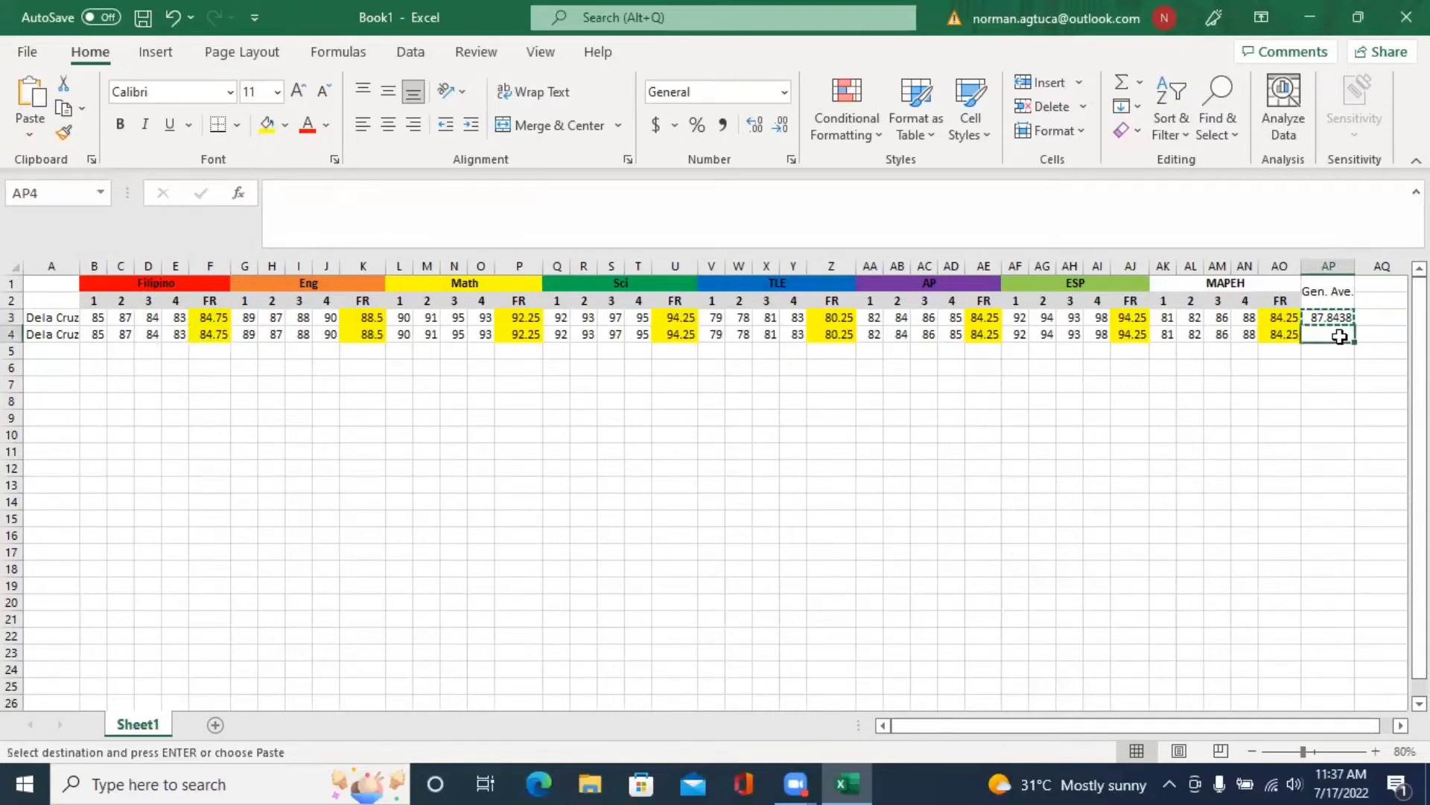
pyautogui.hotkey('ctrl', 'v')
pyautogui.click(1370, 417)
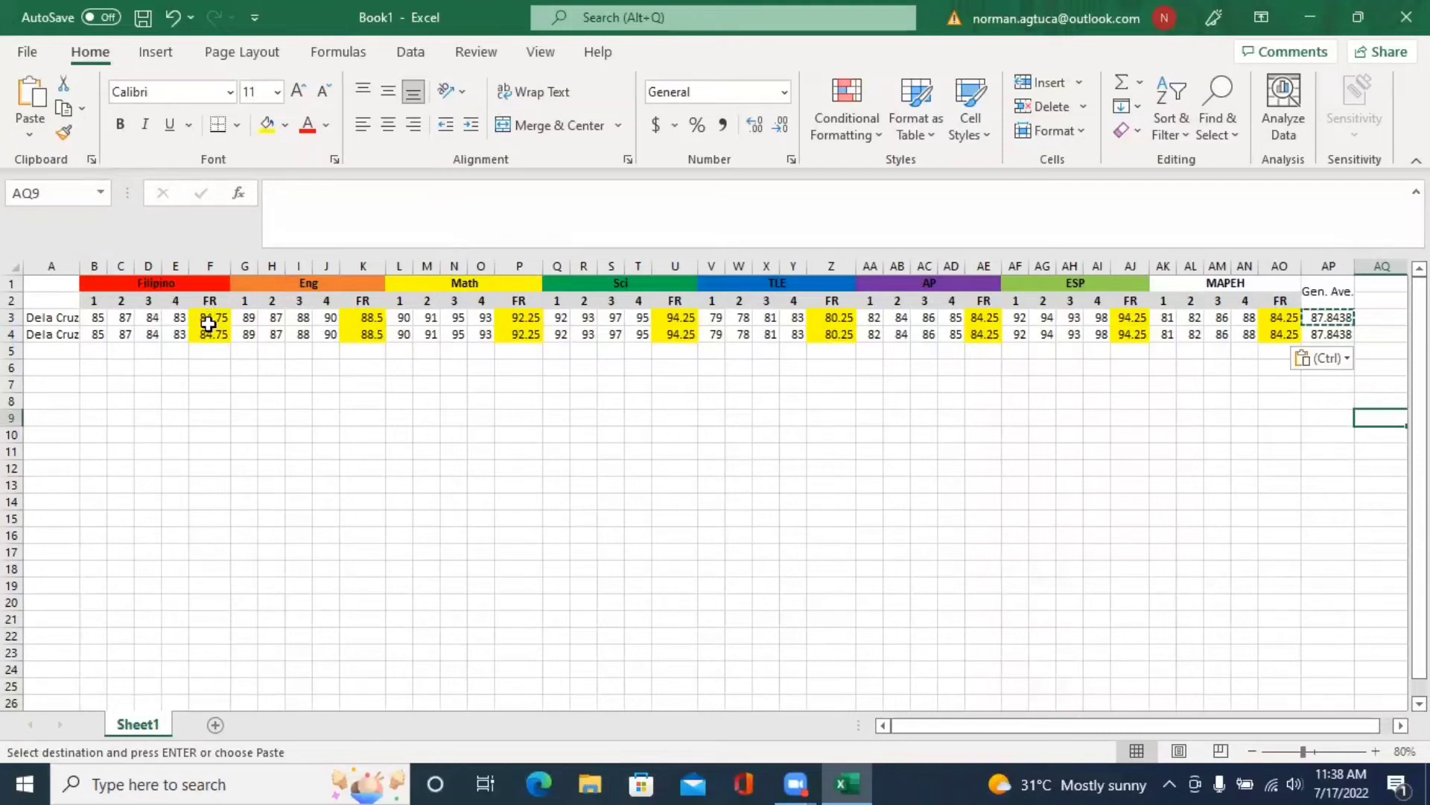
# - Rewrite F3 as =ROUND(AVERAGE(B3:E3),0), adding the missing 0 after the too-few-arguments warning
pyautogui.click(215, 321)
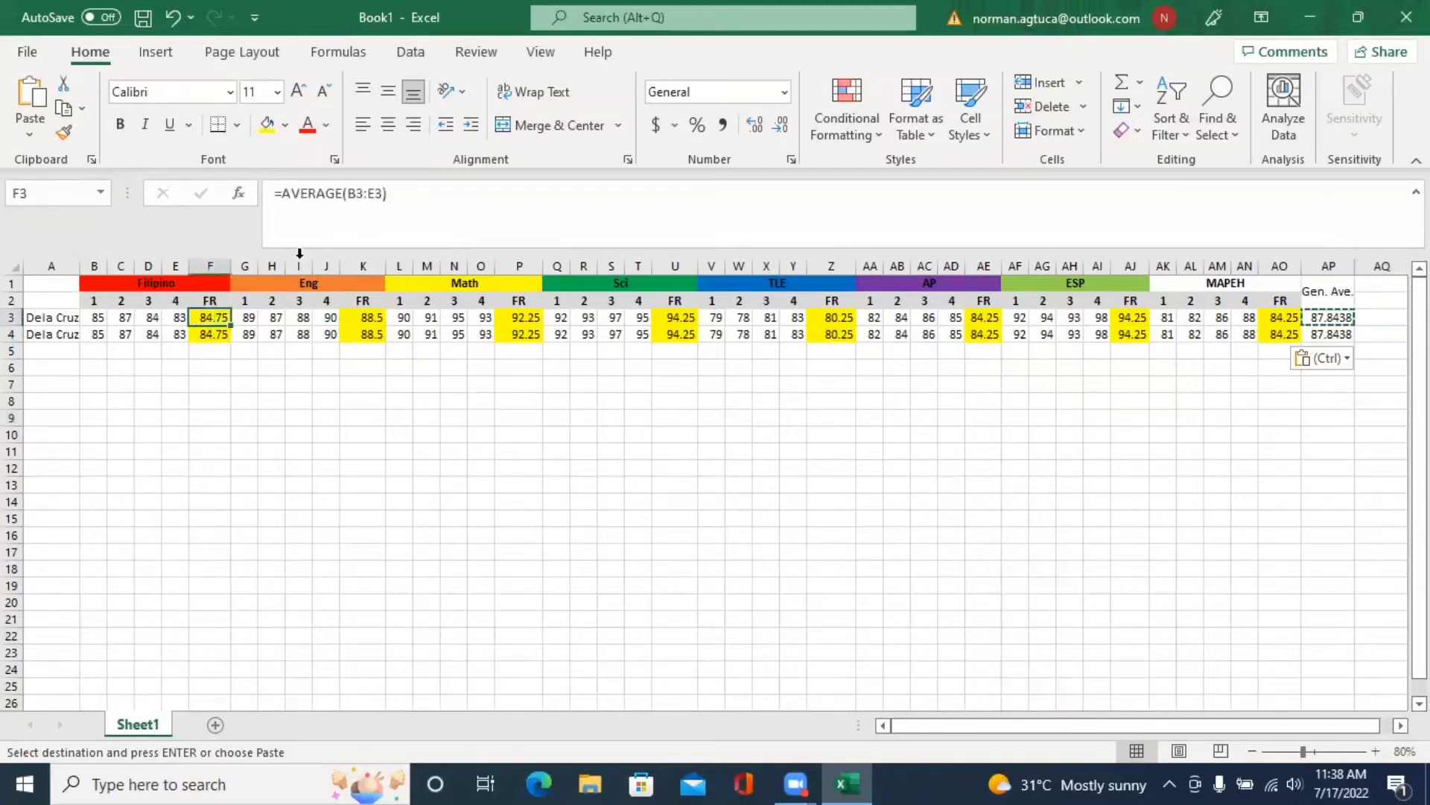
pyautogui.click(282, 188)
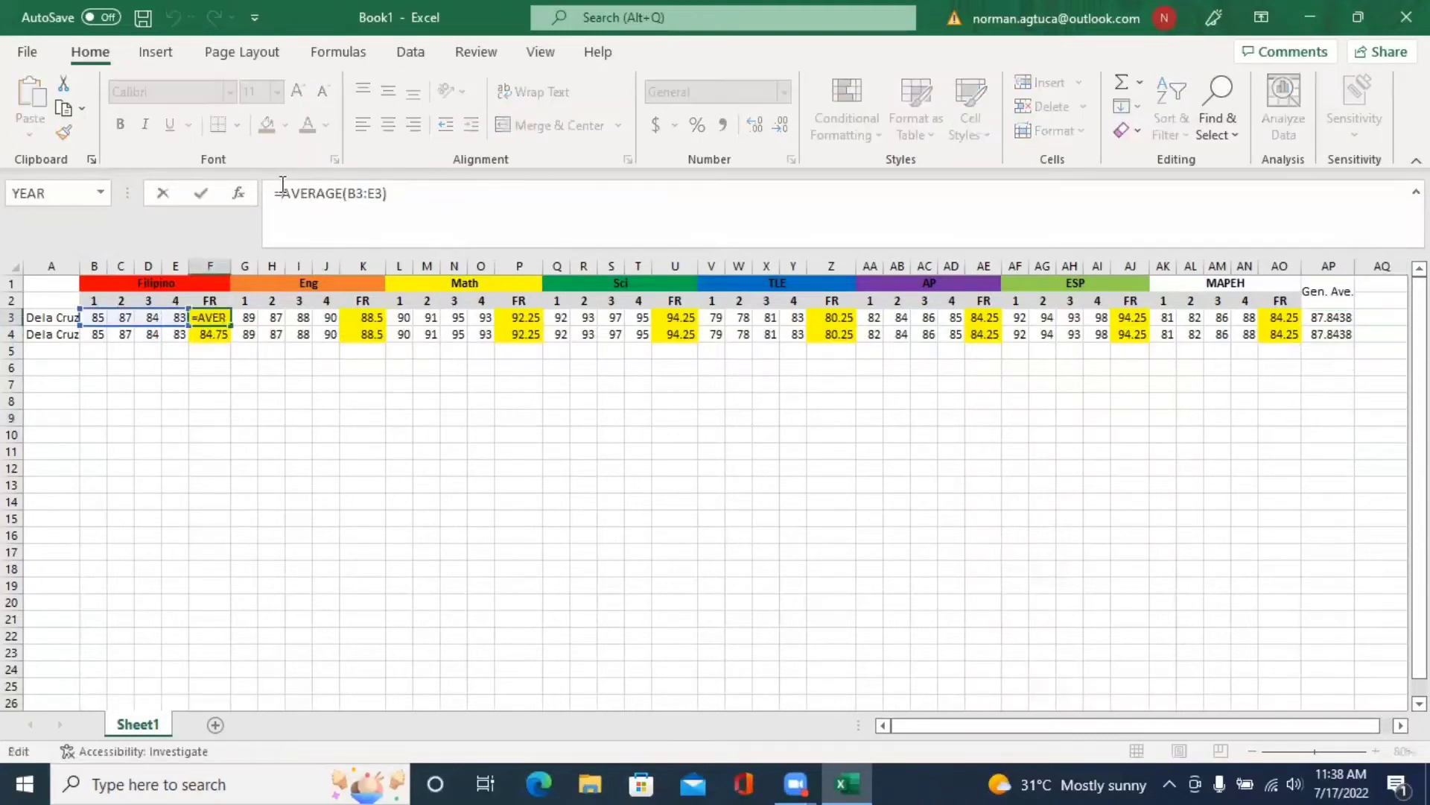
pyautogui.write('round')
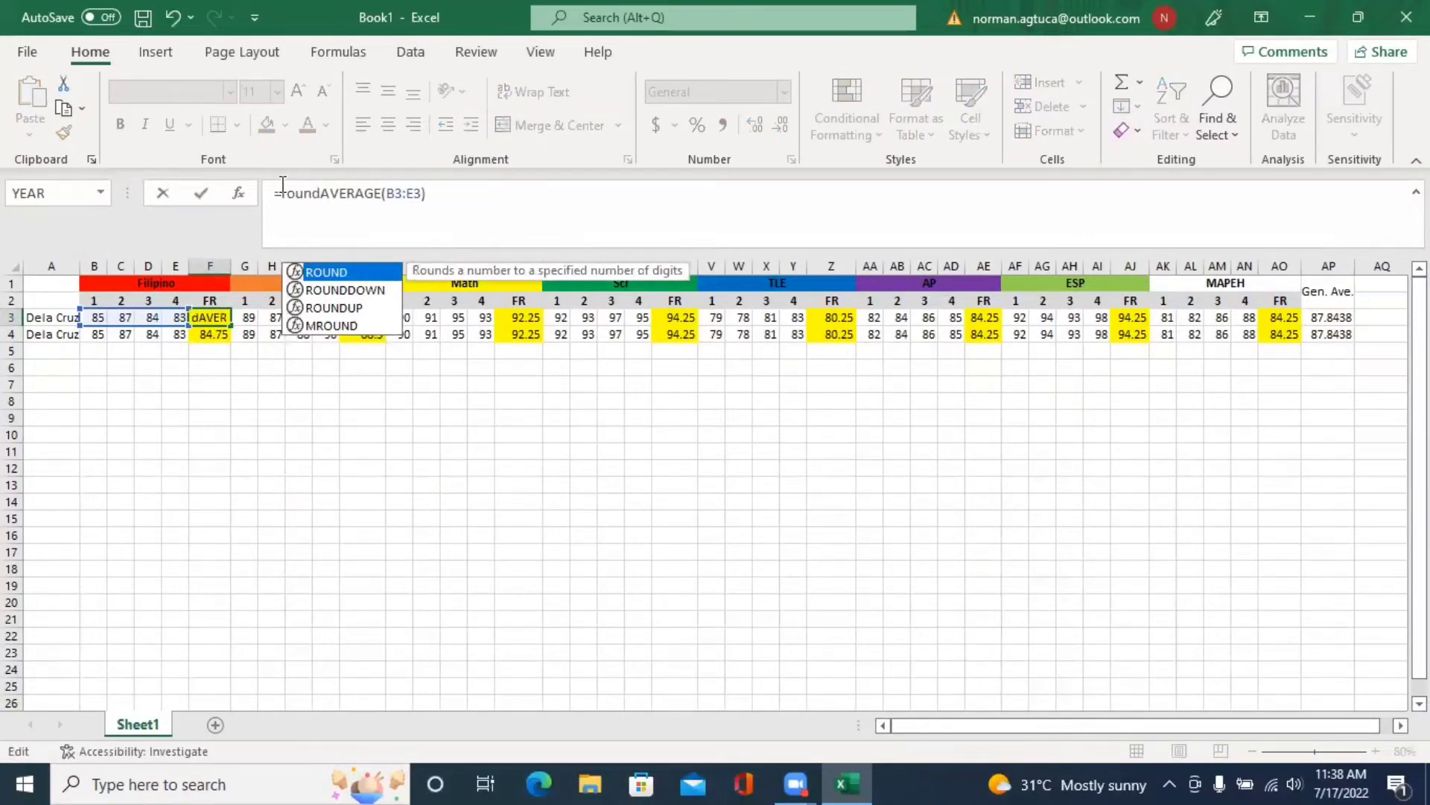
pyautogui.write('(')
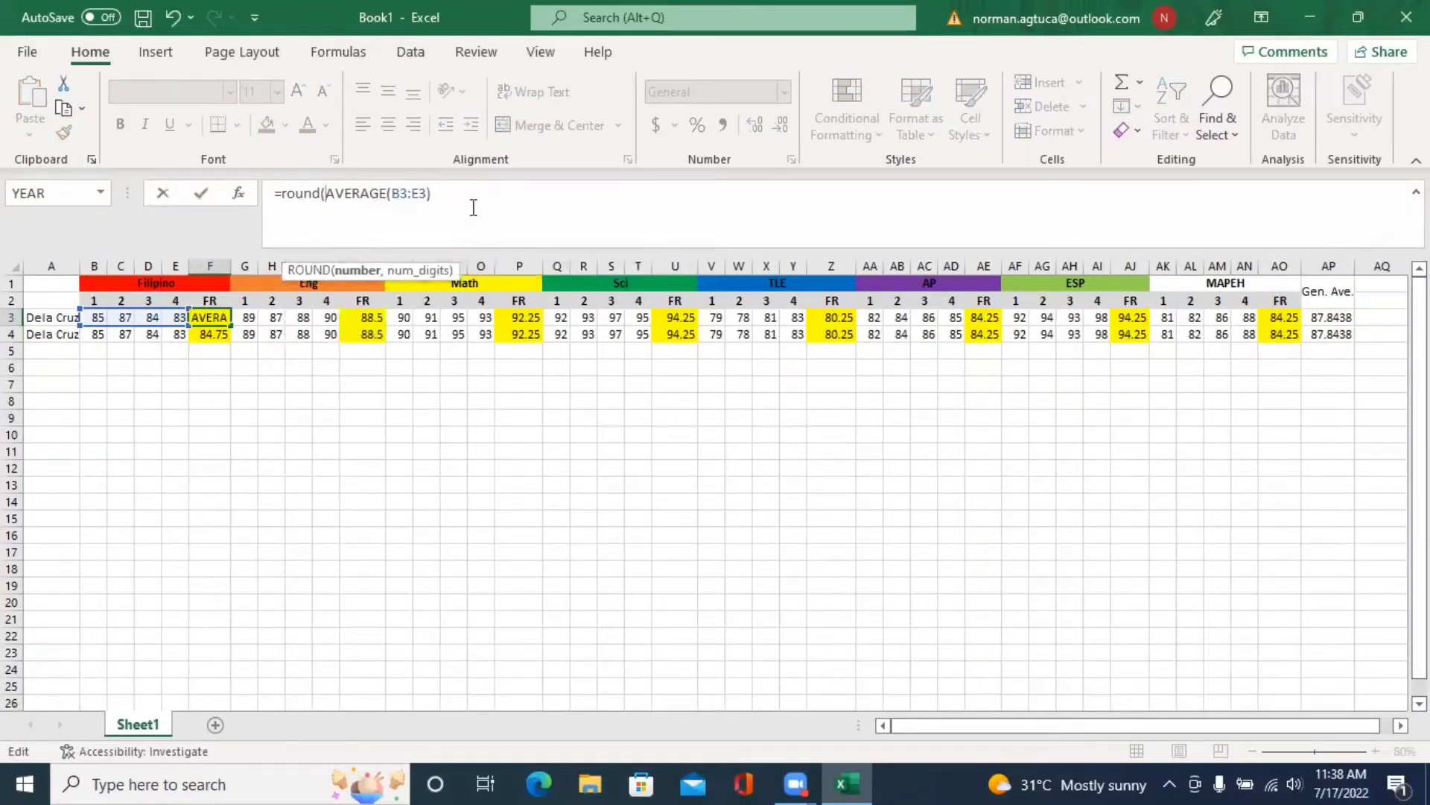
pyautogui.hotkey('shift', 'End')
pyautogui.click(475, 201)
pyautogui.write(')')
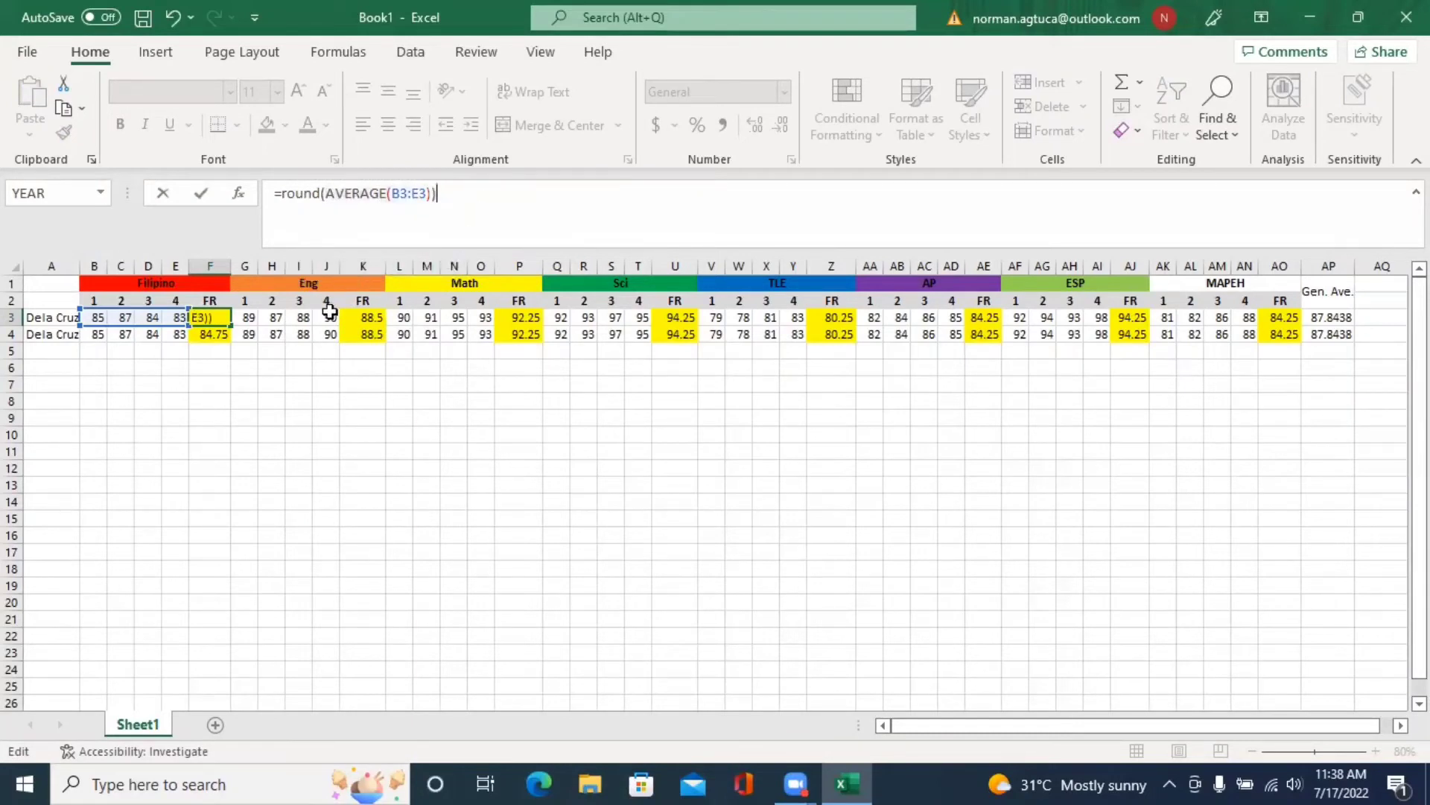
pyautogui.click(399, 382)
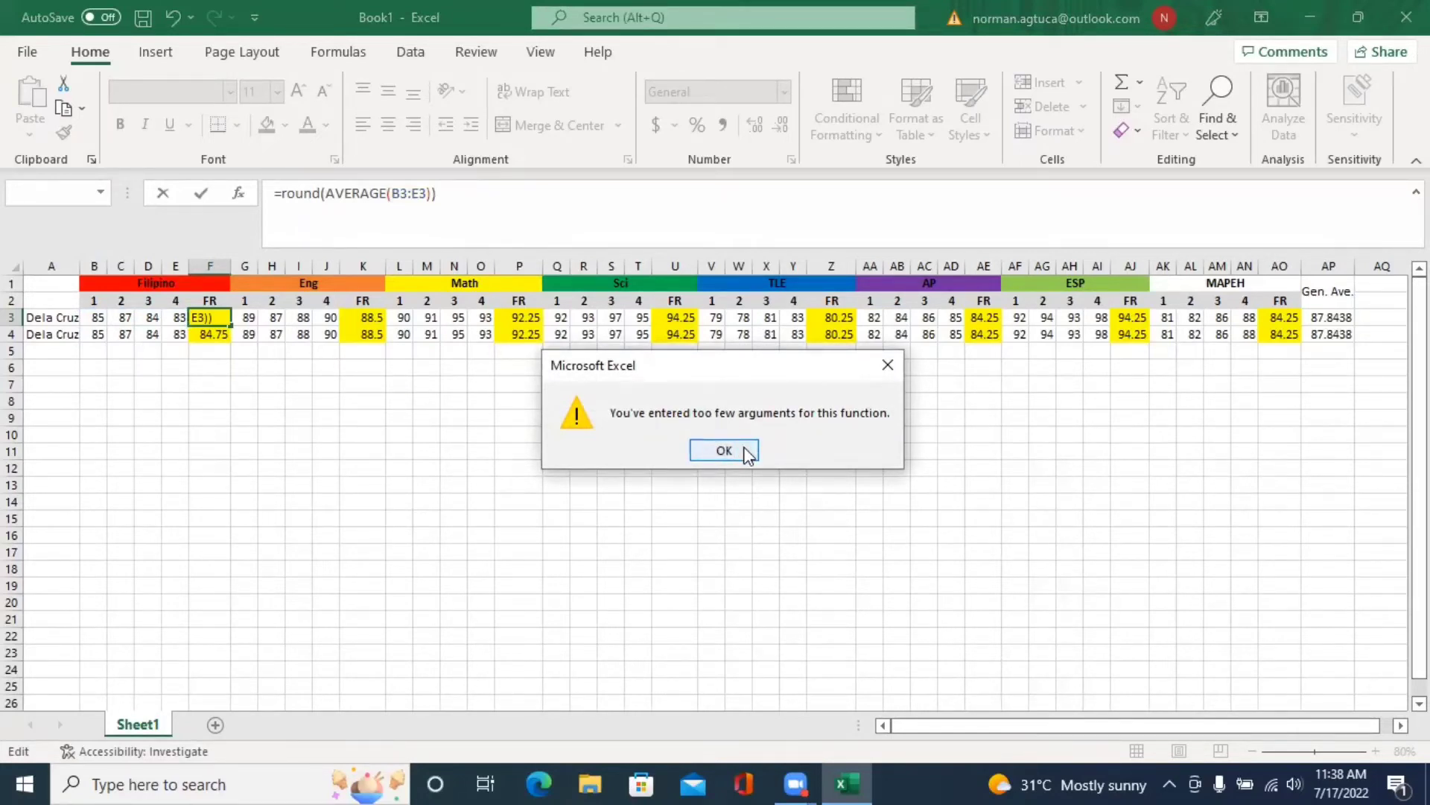
pyautogui.click(748, 454)
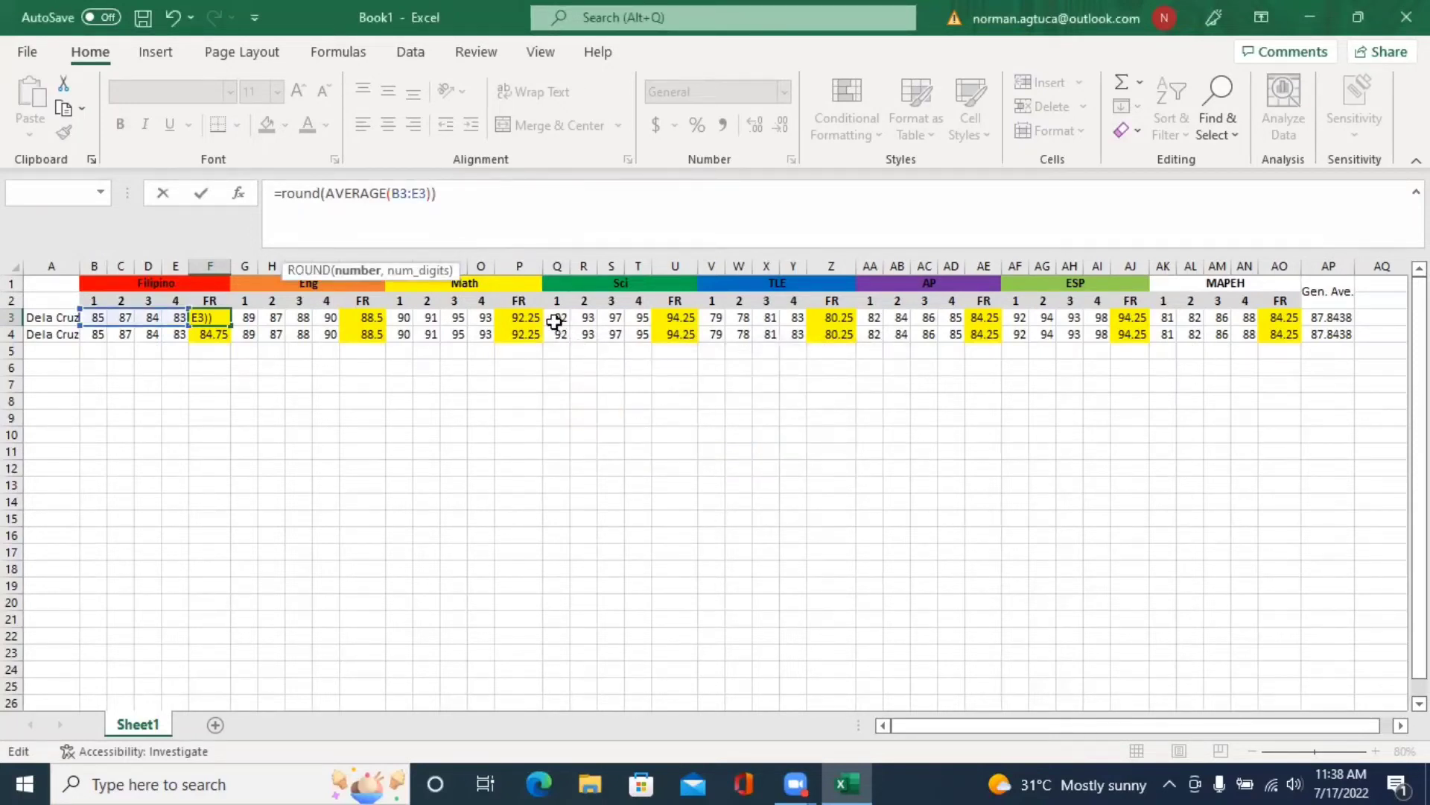
pyautogui.click(444, 193)
pyautogui.click(433, 195)
pyautogui.write(',0')
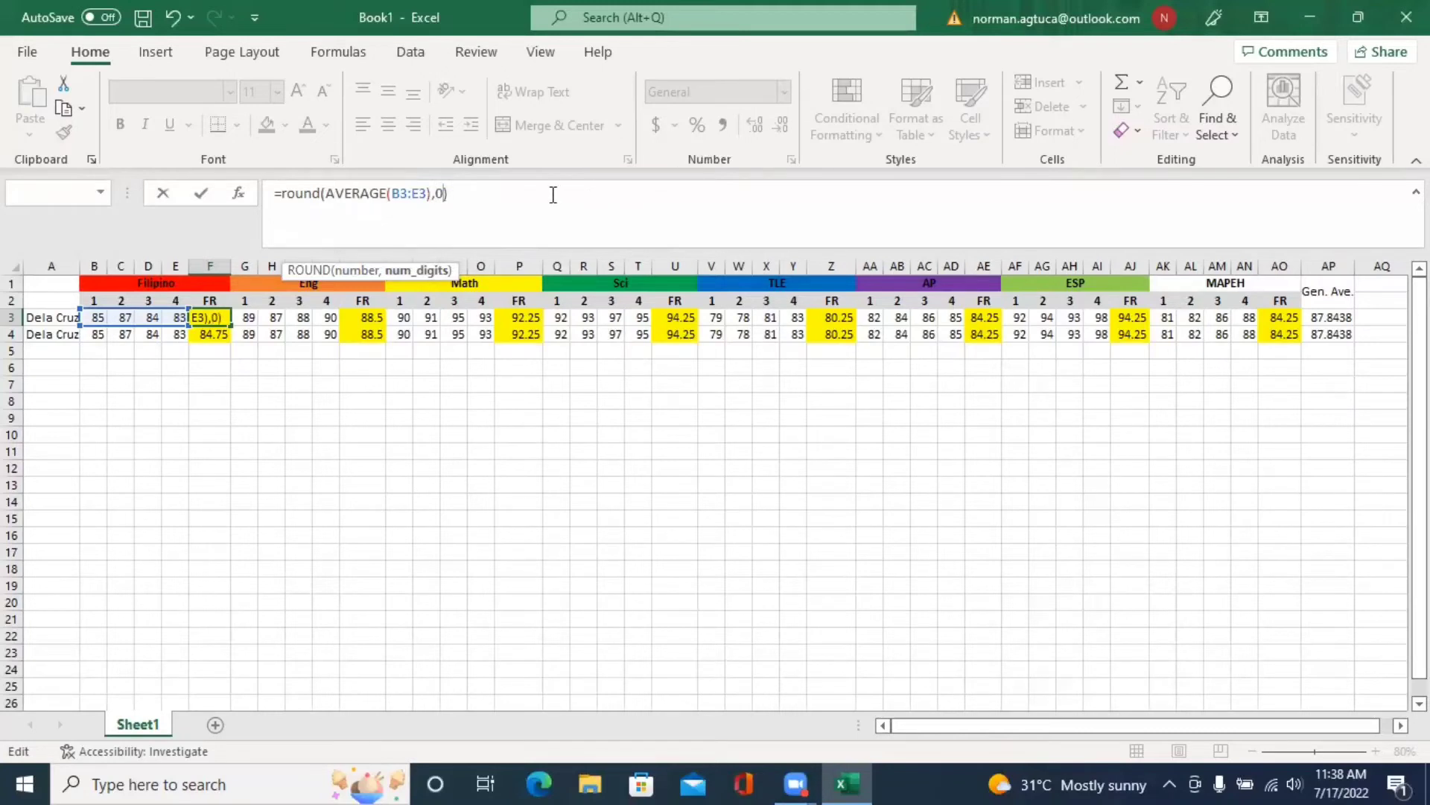
pyautogui.click(554, 194)
# - Commit F3's ROUND formula and copy it into K3, P3 and U3
pyautogui.press('Return')
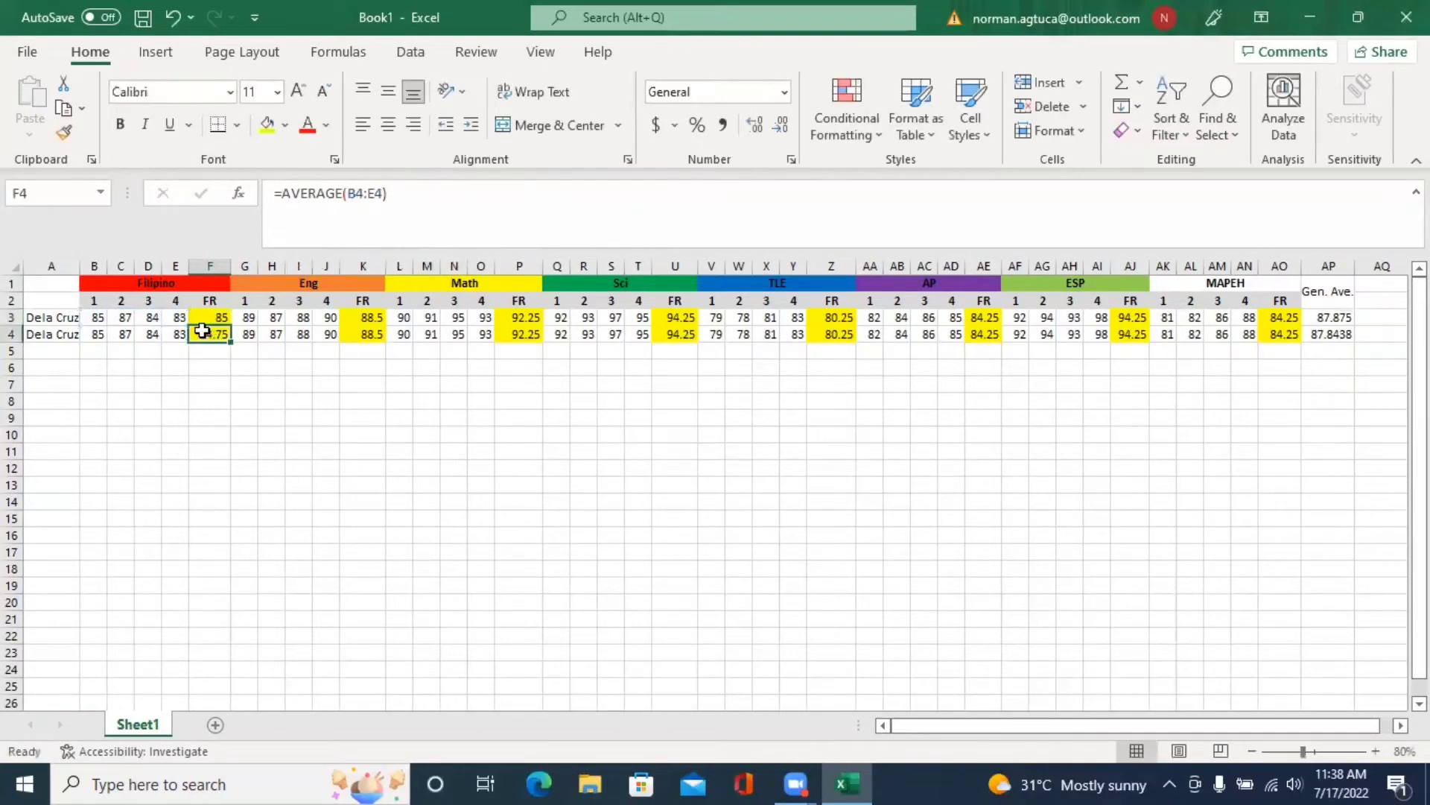
pyautogui.click(213, 319)
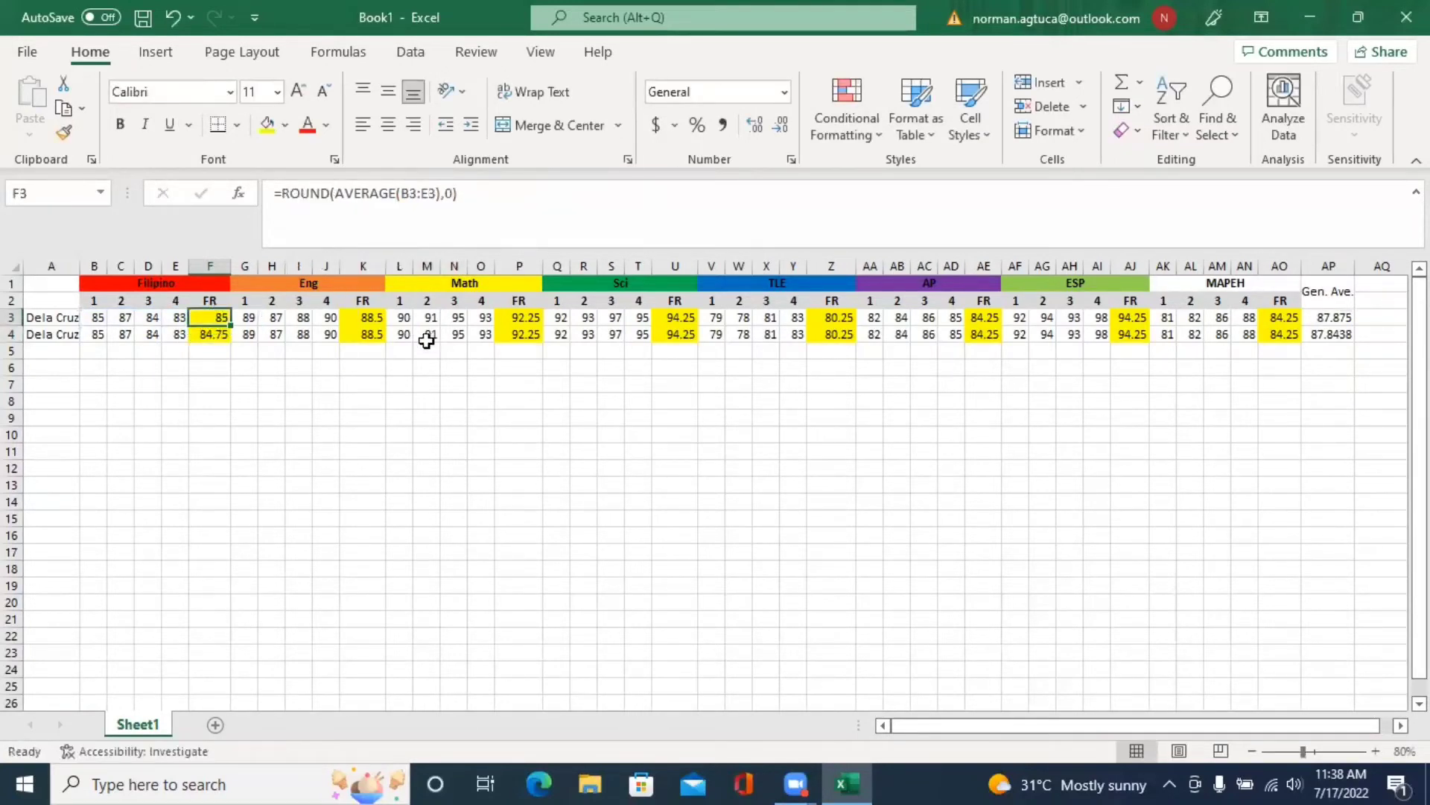
pyautogui.hotkey('ctrl', 'c')
pyautogui.click(372, 314)
pyautogui.hotkey('ctrl', 'v')
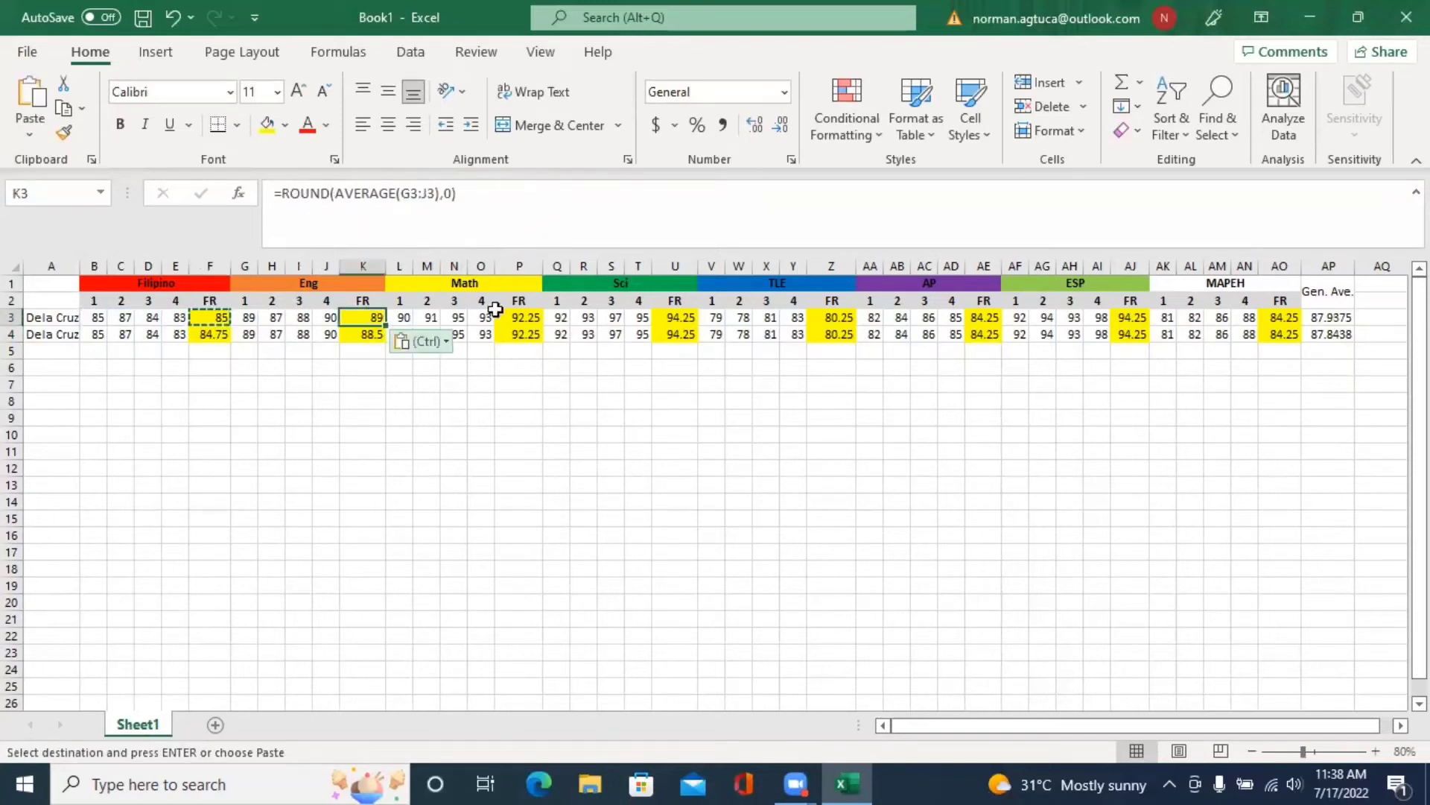
pyautogui.click(529, 317)
pyautogui.hotkey('ctrl', 'v')
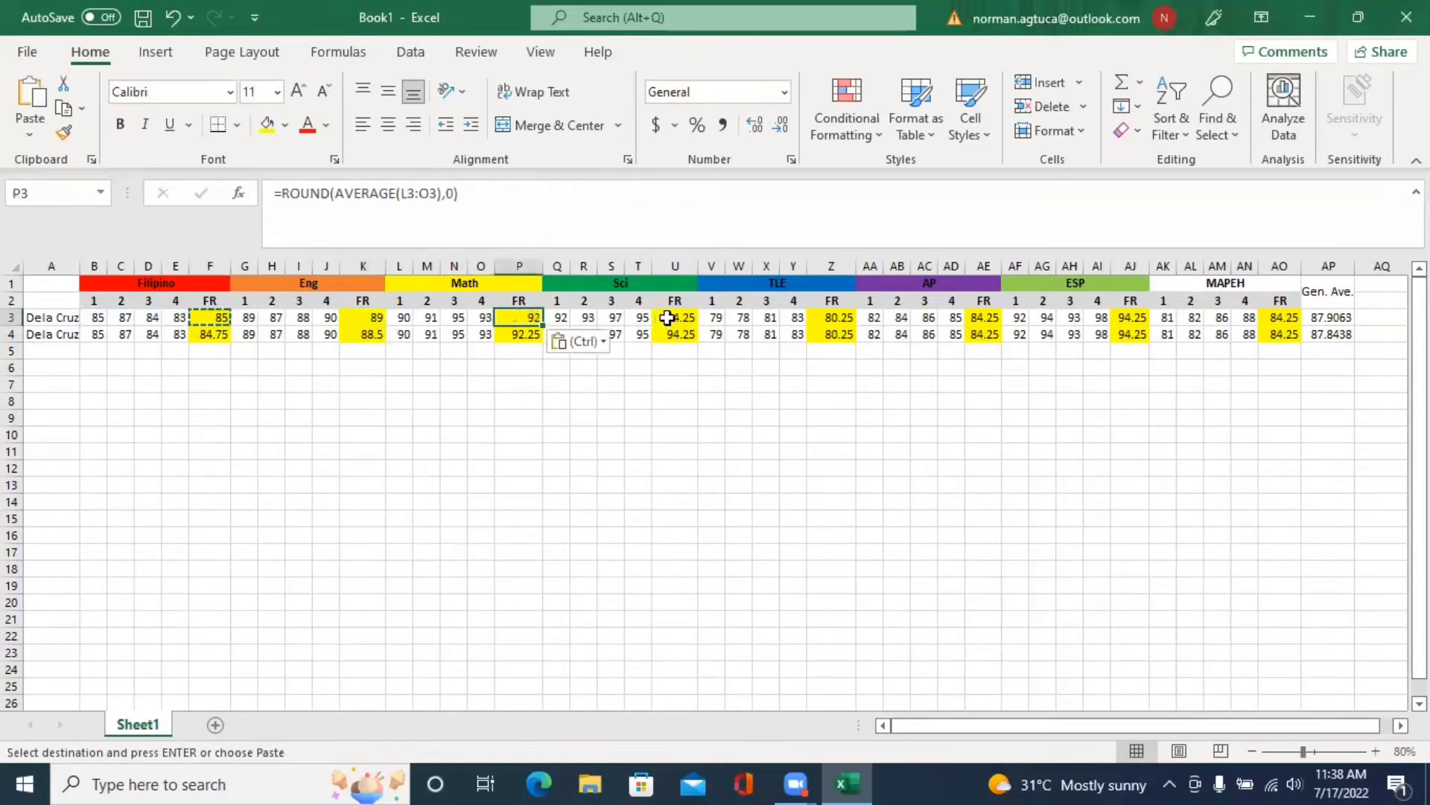
pyautogui.click(673, 317)
pyautogui.hotkey('ctrl', 'v')
pyautogui.press('ctrl')
pyautogui.click(840, 320)
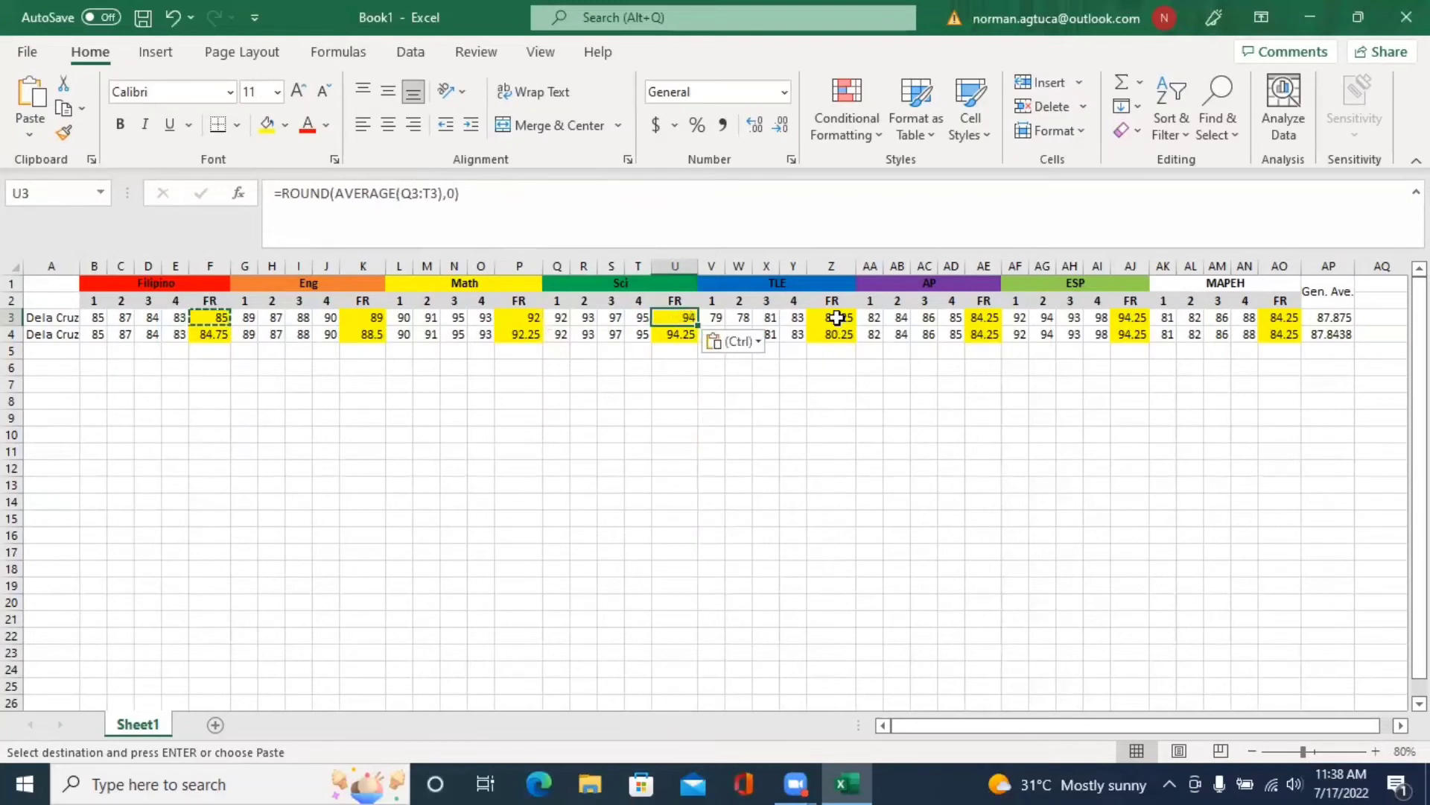
# - Paste the same rounded formula into Z3, AE3, AJ3 and AO3
pyautogui.click(840, 319)
pyautogui.hotkey('ctrl', 'v')
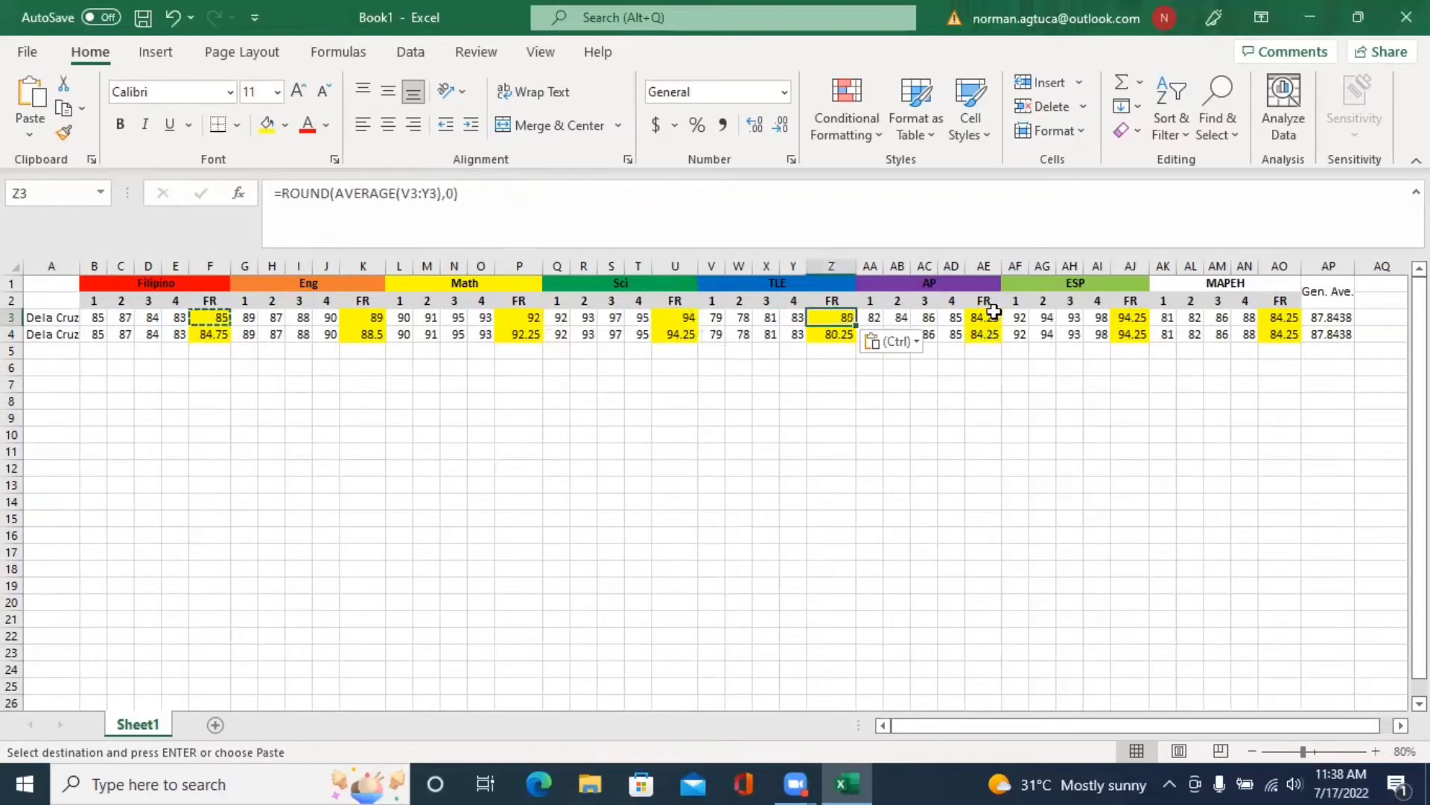
pyautogui.click(988, 317)
pyautogui.hotkey('ctrl', 'v')
pyautogui.click(1131, 316)
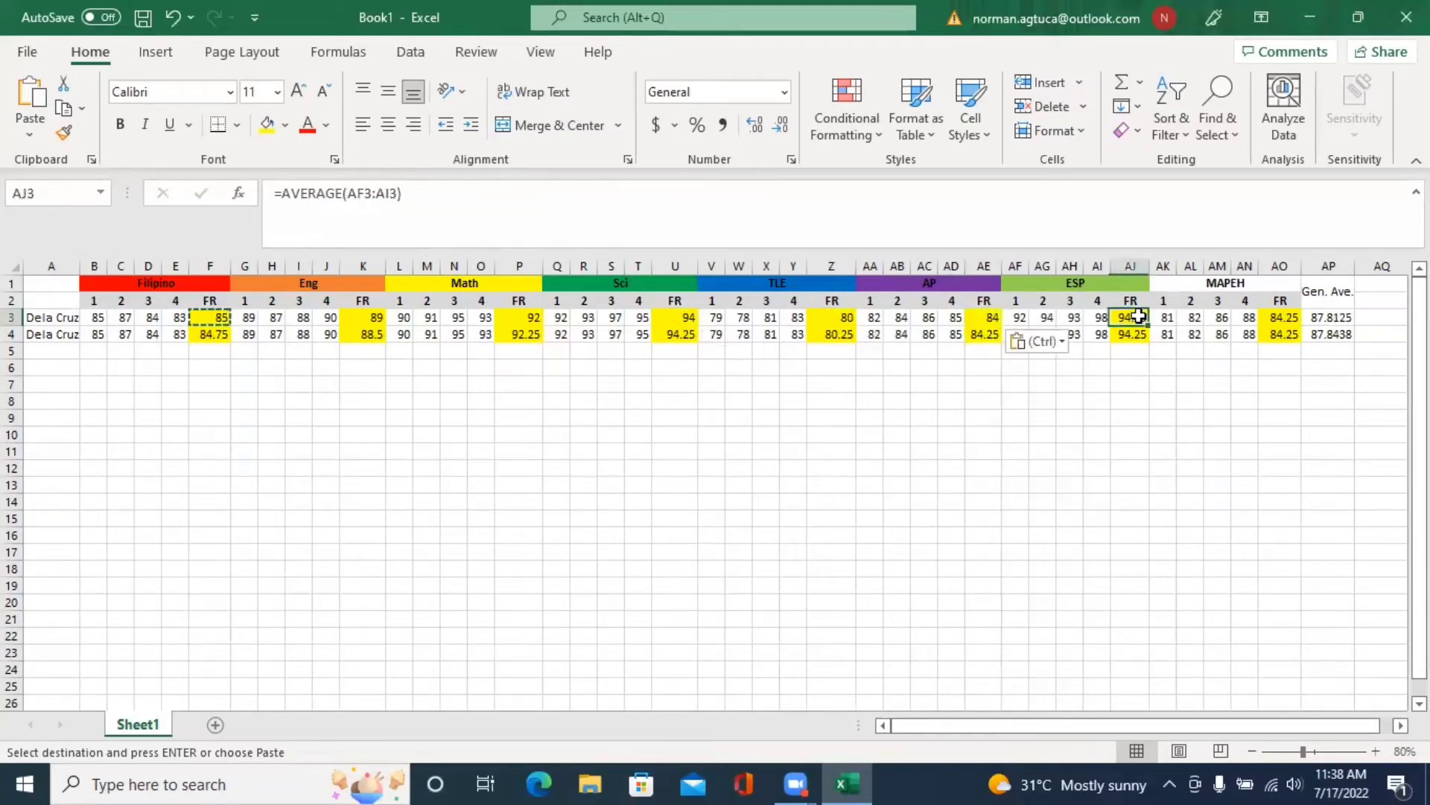
pyautogui.hotkey('ctrl', 'v')
pyautogui.click(1290, 319)
pyautogui.hotkey('ctrl', 'v')
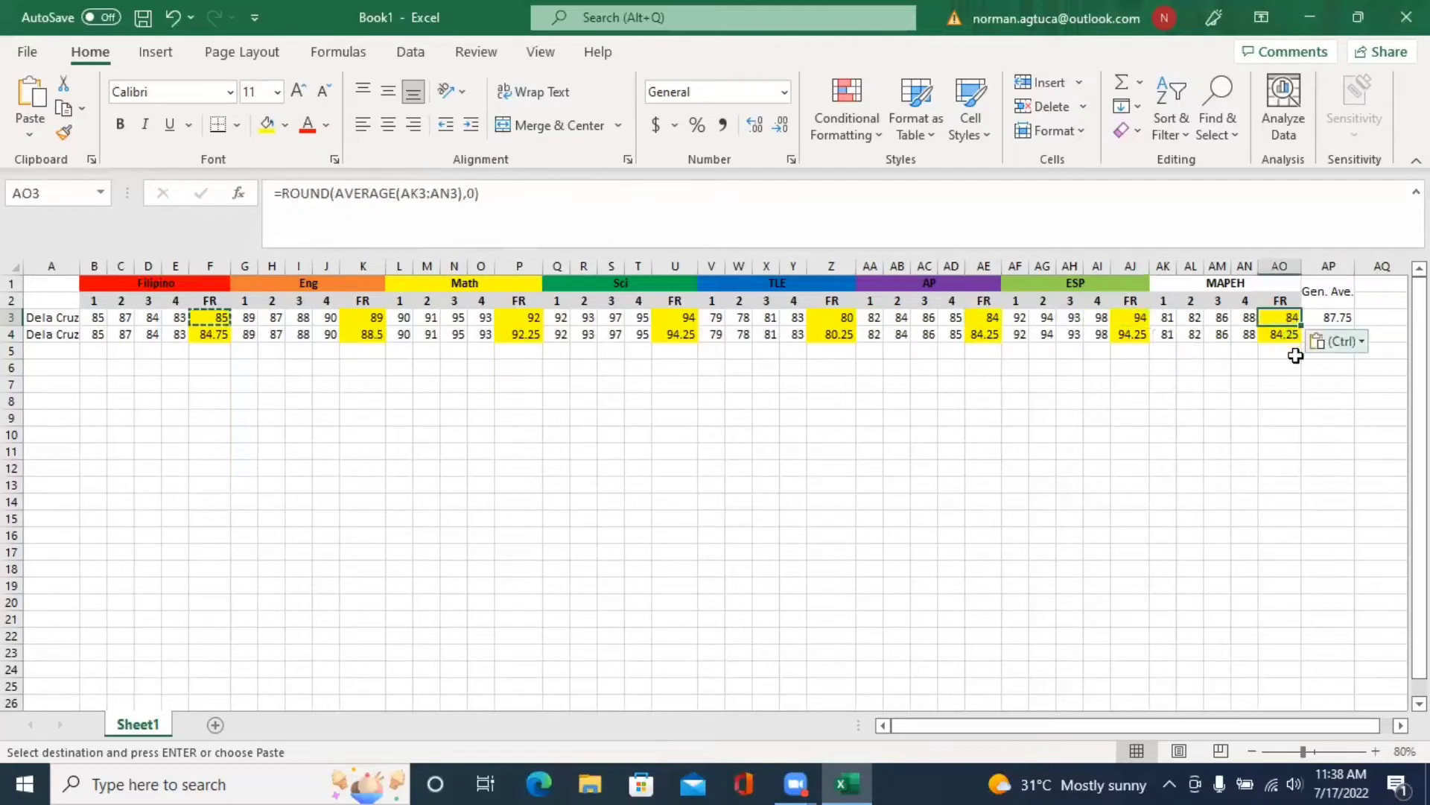
# - Check the pasted ratings and the MAPEH formula in AO4
pyautogui.click(1292, 348)
pyautogui.click(1279, 436)
pyautogui.click(1323, 415)
pyautogui.click(1381, 318)
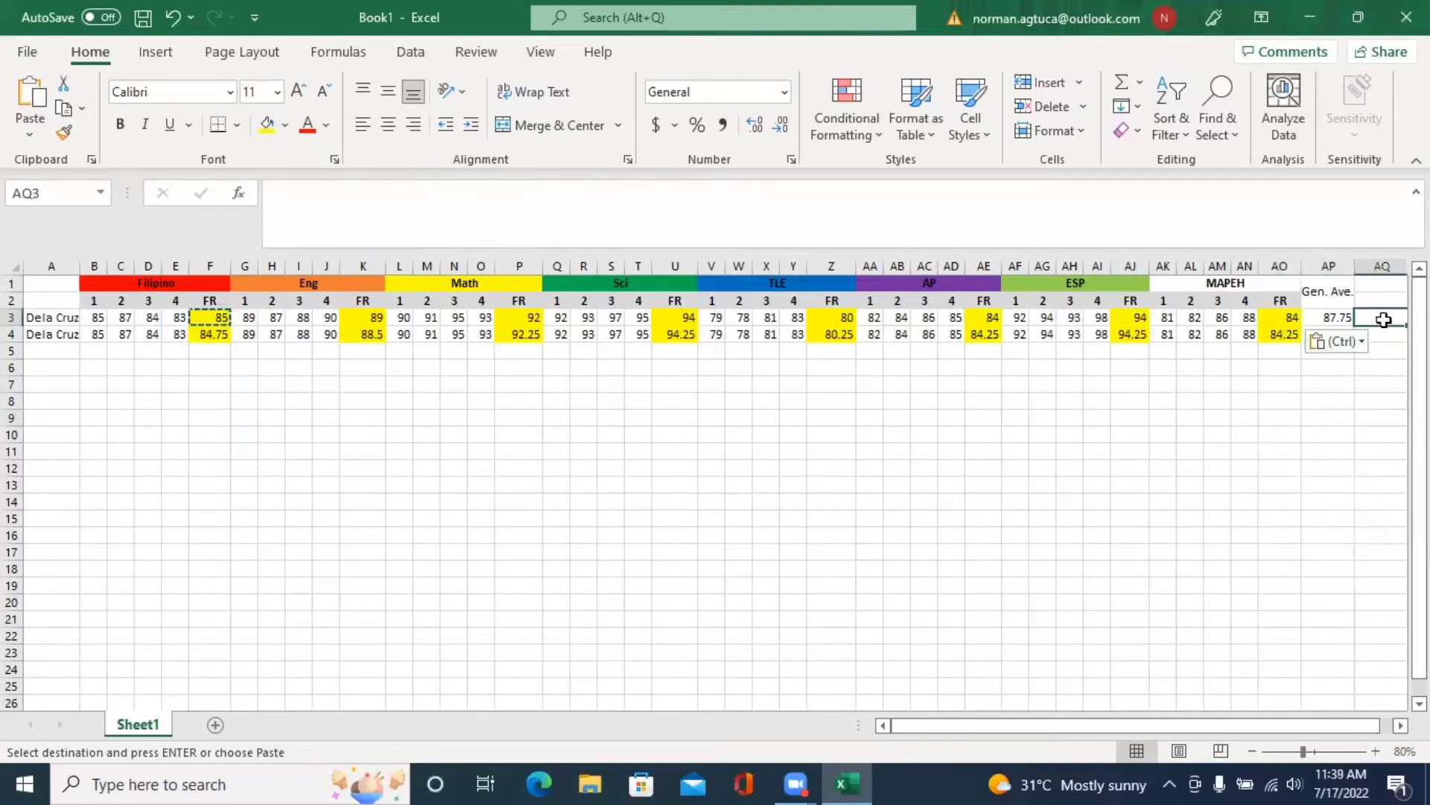
pyautogui.click(1295, 333)
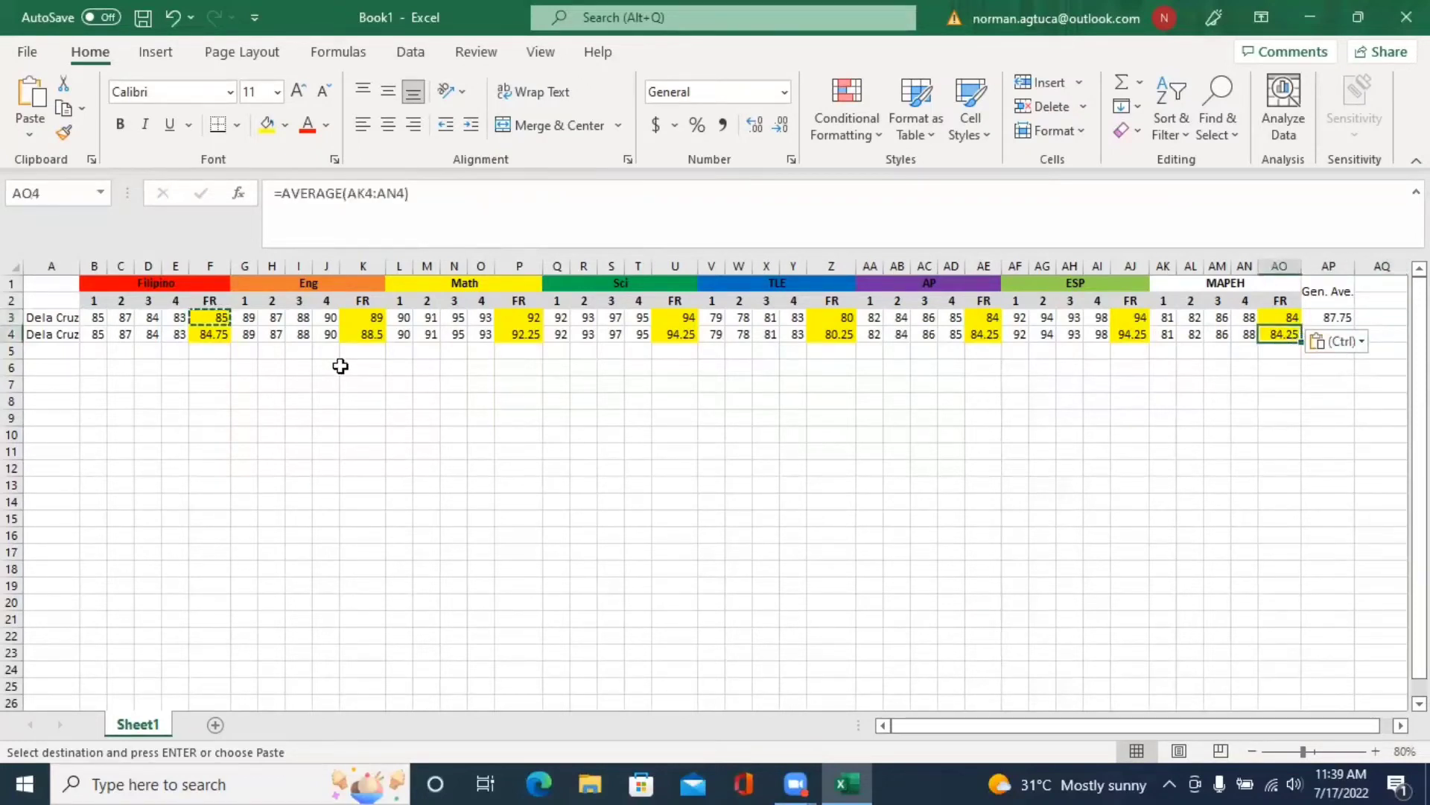
pyautogui.click(216, 335)
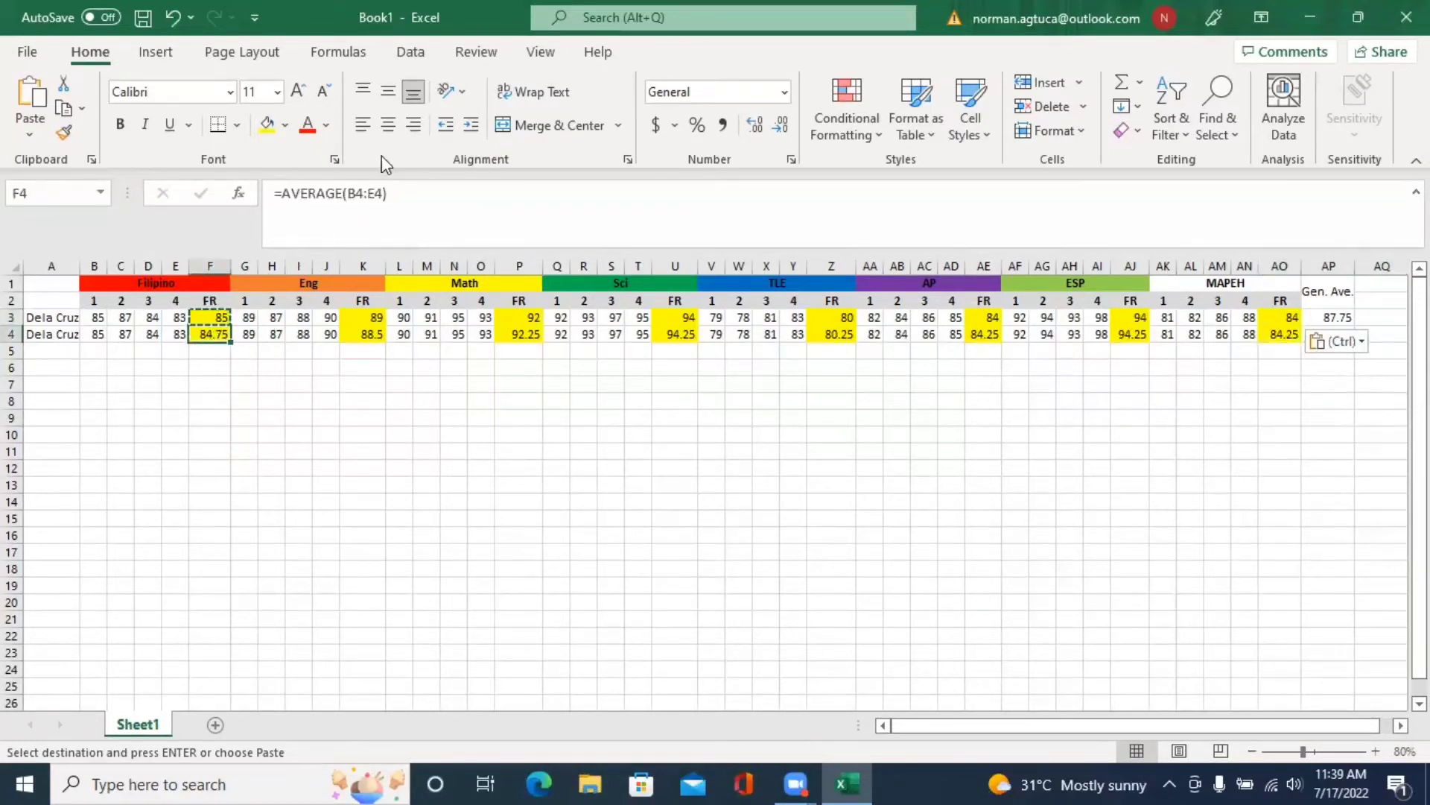
# - Remove decimals from row 4's Filipino, English, Math and Sci final ratings
pyautogui.click(780, 125)
pyautogui.click(780, 125)
pyautogui.click(373, 332)
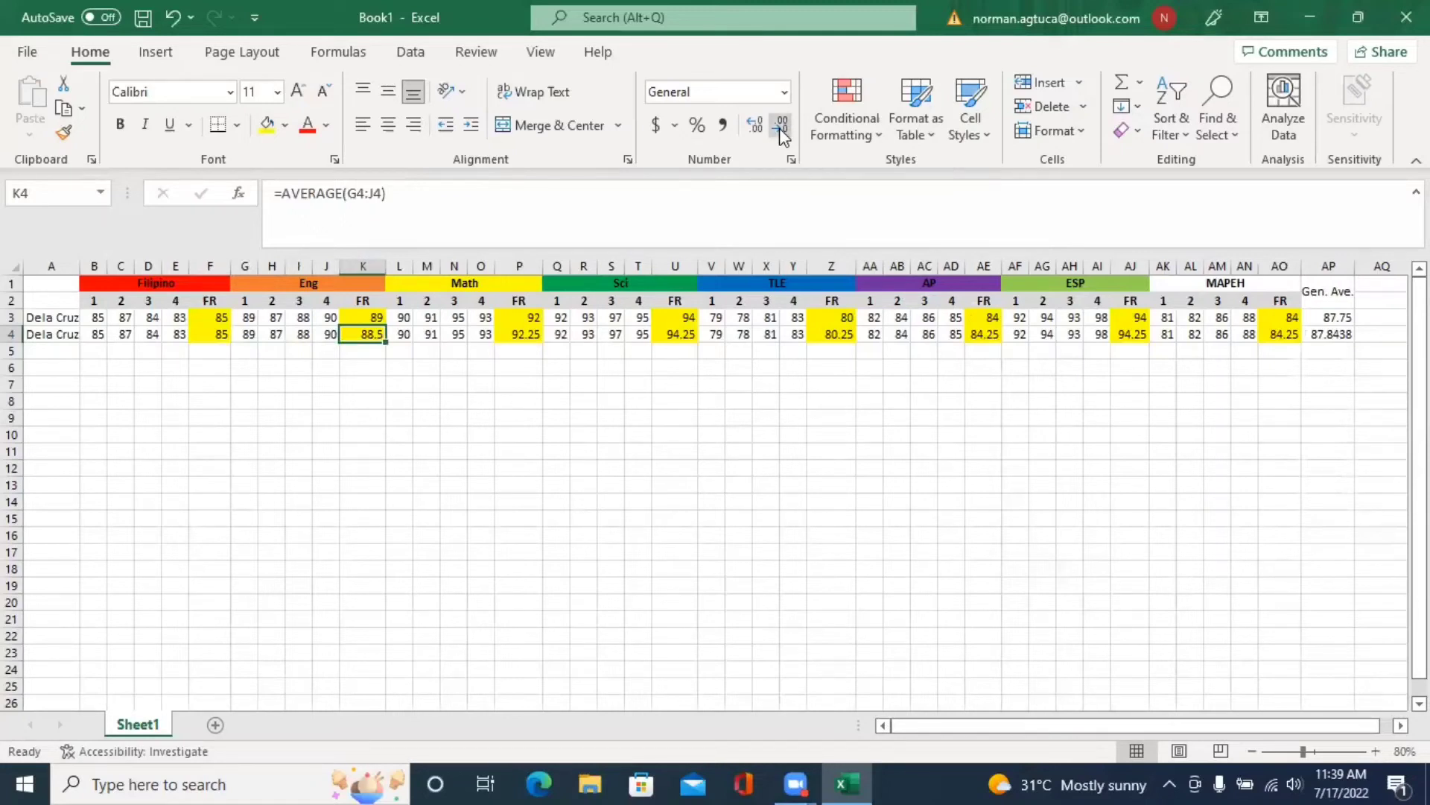
pyautogui.click(780, 124)
pyautogui.click(527, 333)
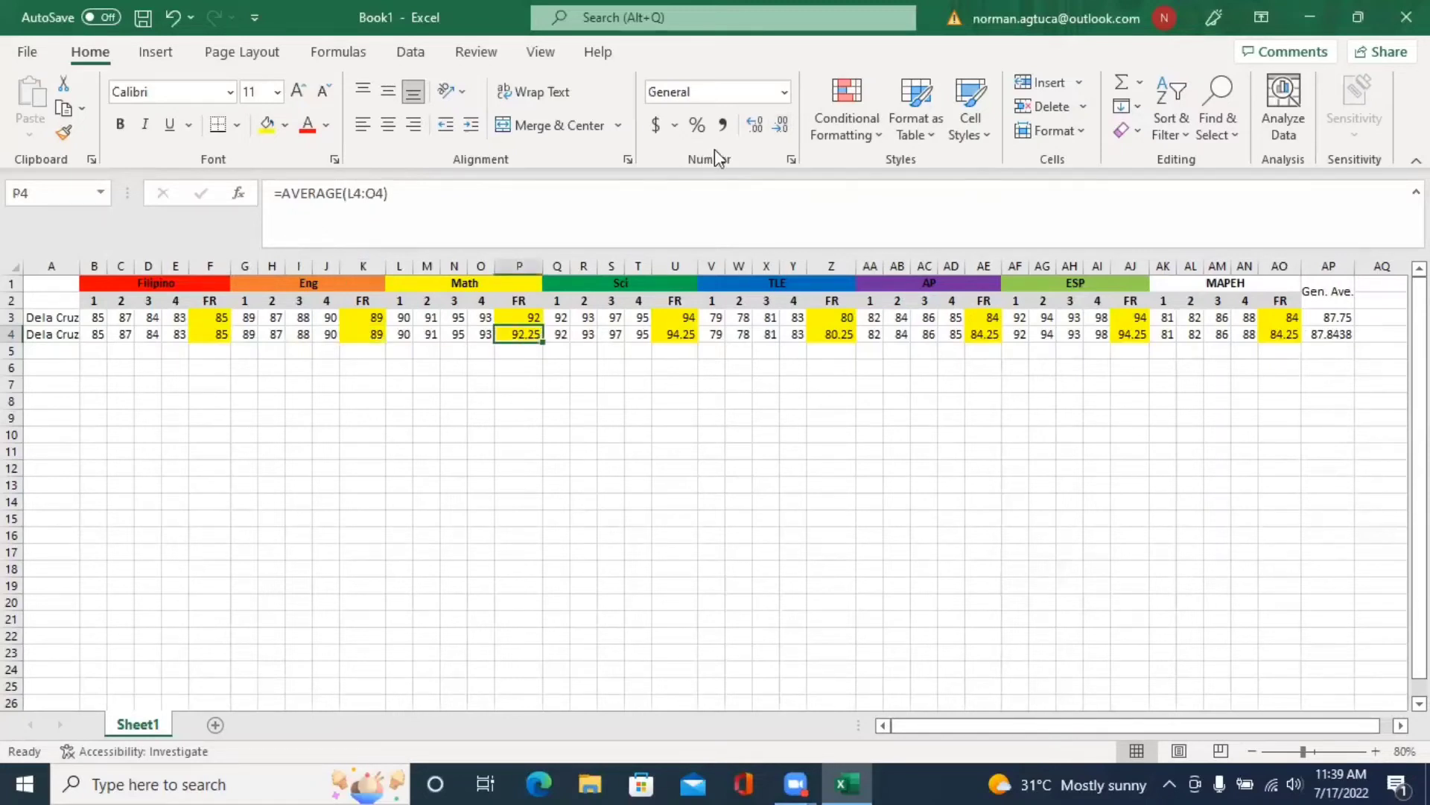
pyautogui.click(780, 125)
pyautogui.click(679, 333)
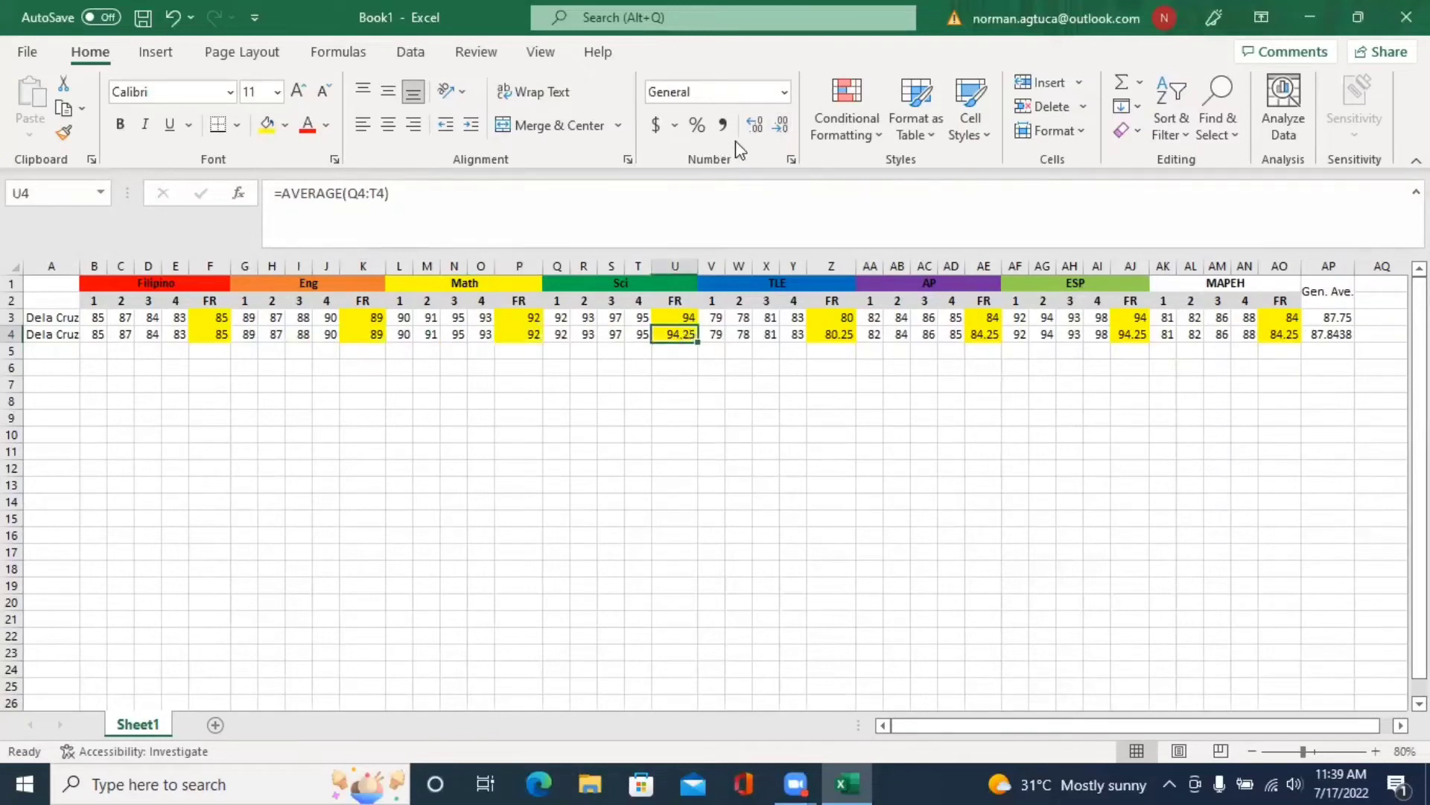
pyautogui.click(780, 124)
# - Remove decimals from row 4's TLE, AP, ESP and MAPEH final ratings (Z4, AE4, AJ4, AO4)
pyautogui.click(836, 333)
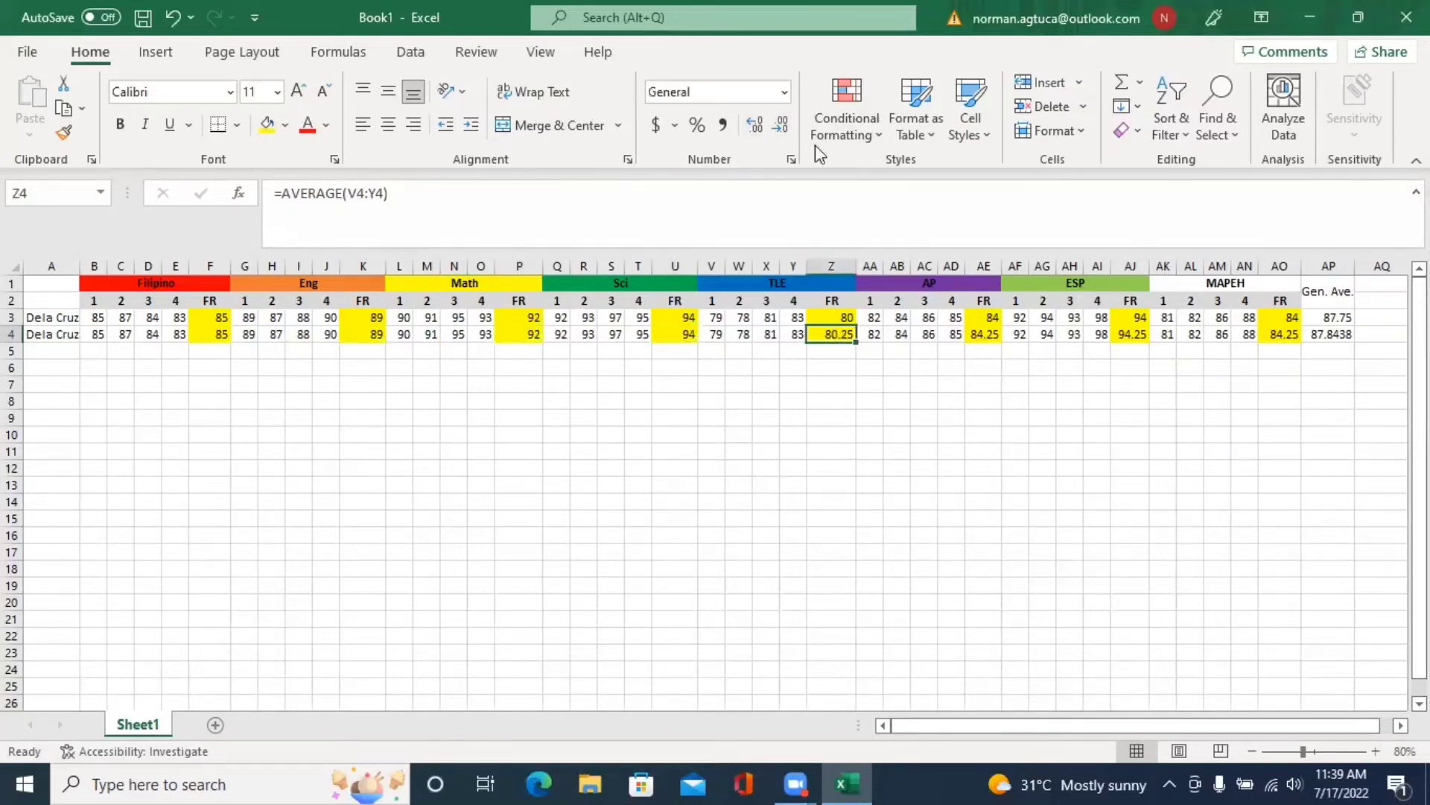
pyautogui.click(780, 124)
pyautogui.click(982, 333)
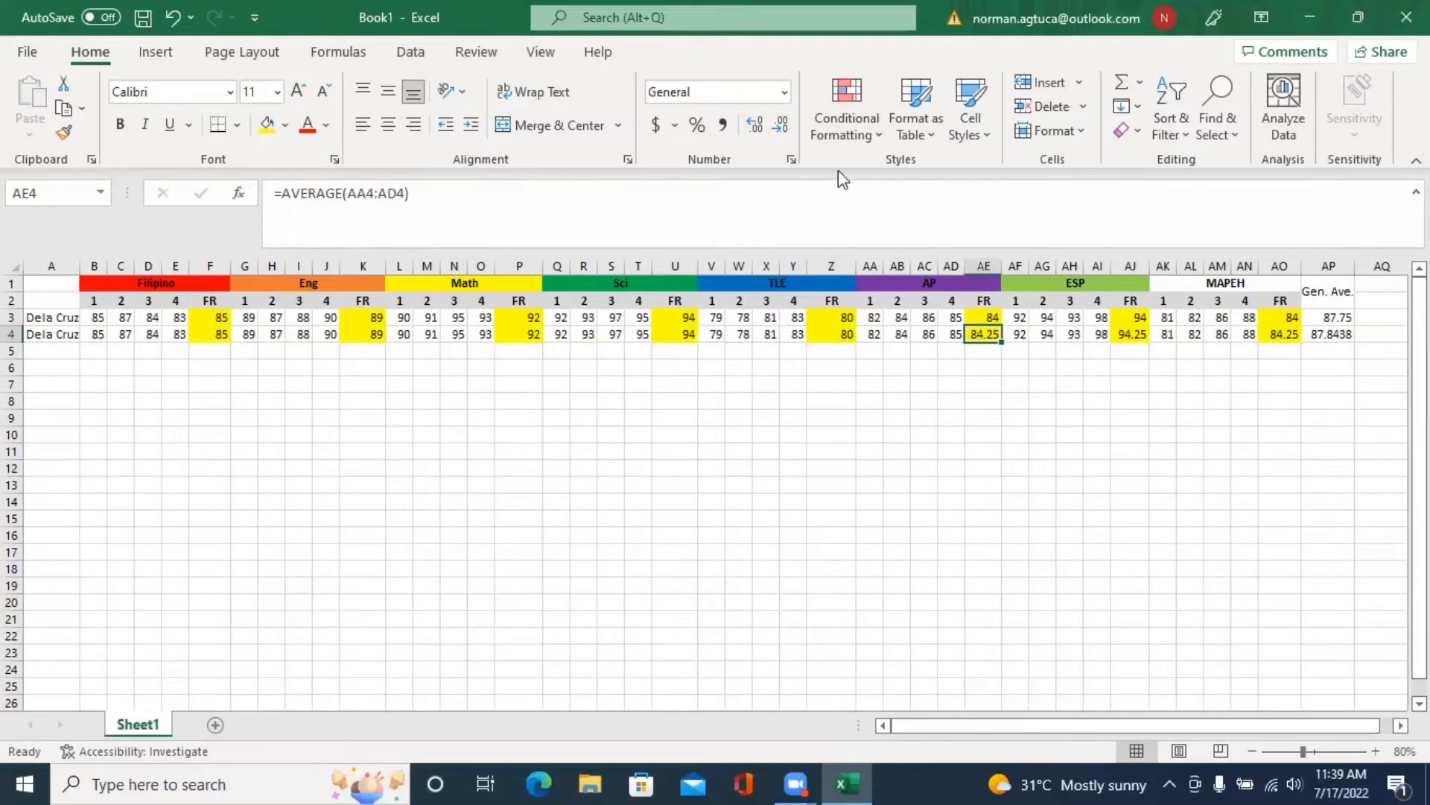
pyautogui.click(780, 124)
pyautogui.click(1131, 333)
pyautogui.click(780, 124)
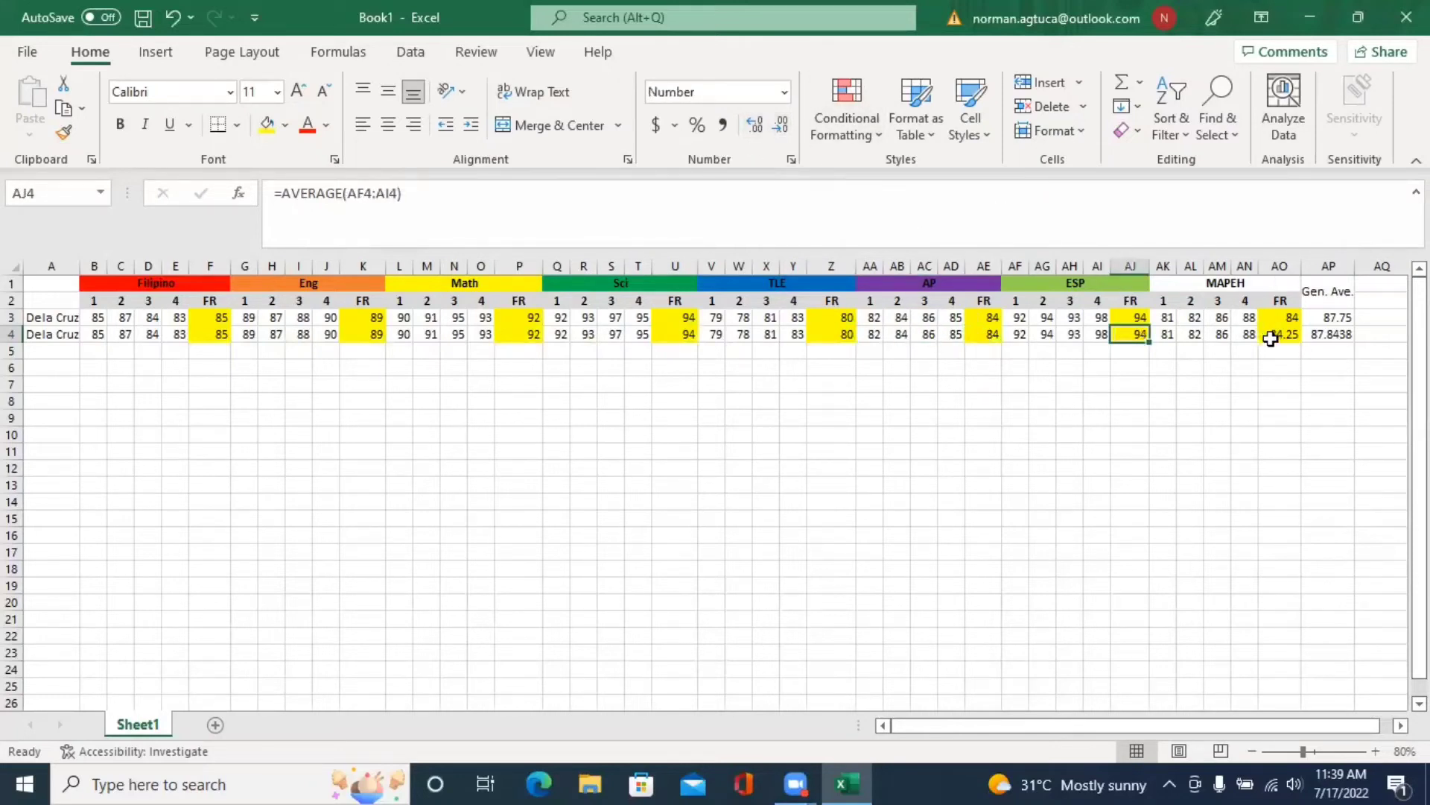
pyautogui.click(1278, 333)
pyautogui.click(780, 124)
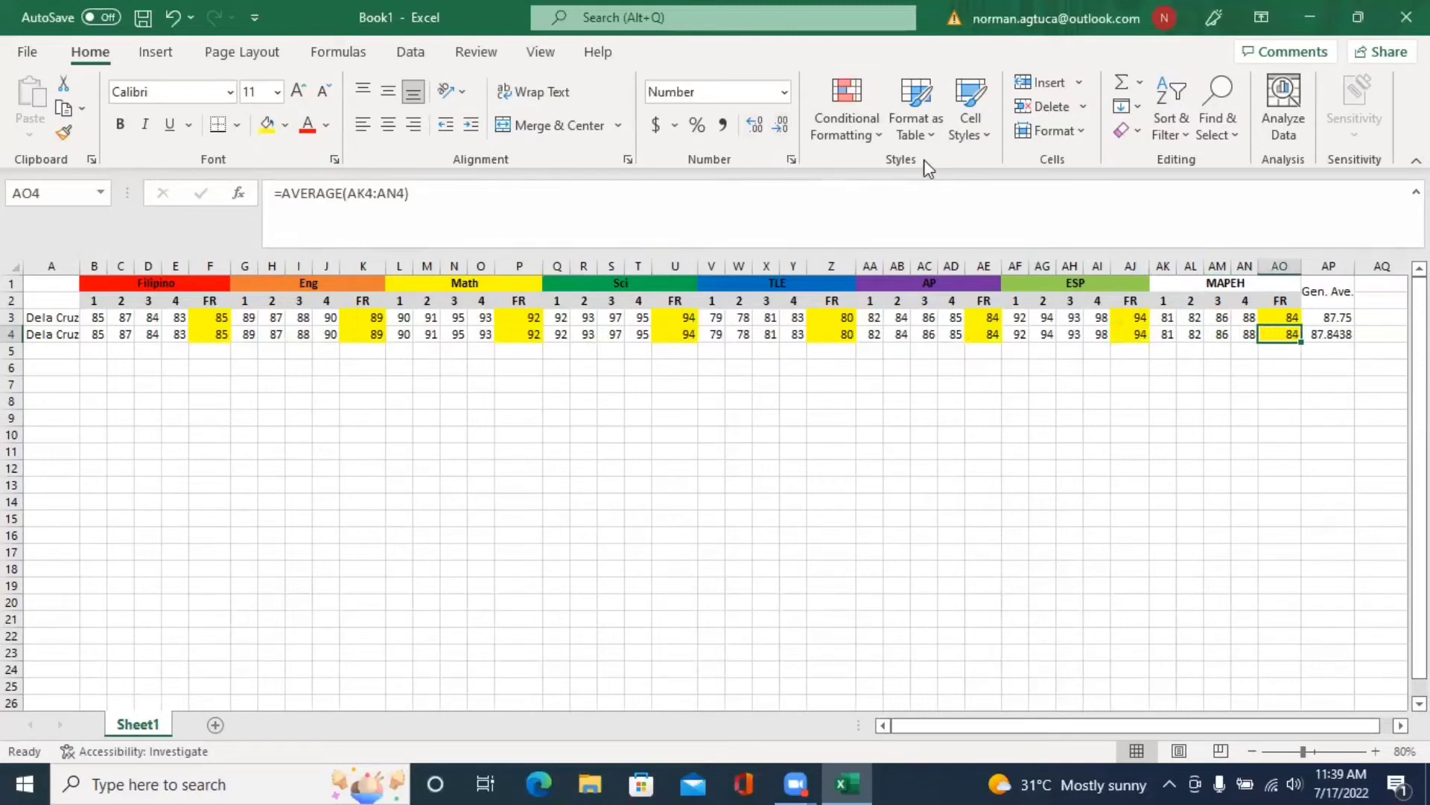
pyautogui.click(1345, 317)
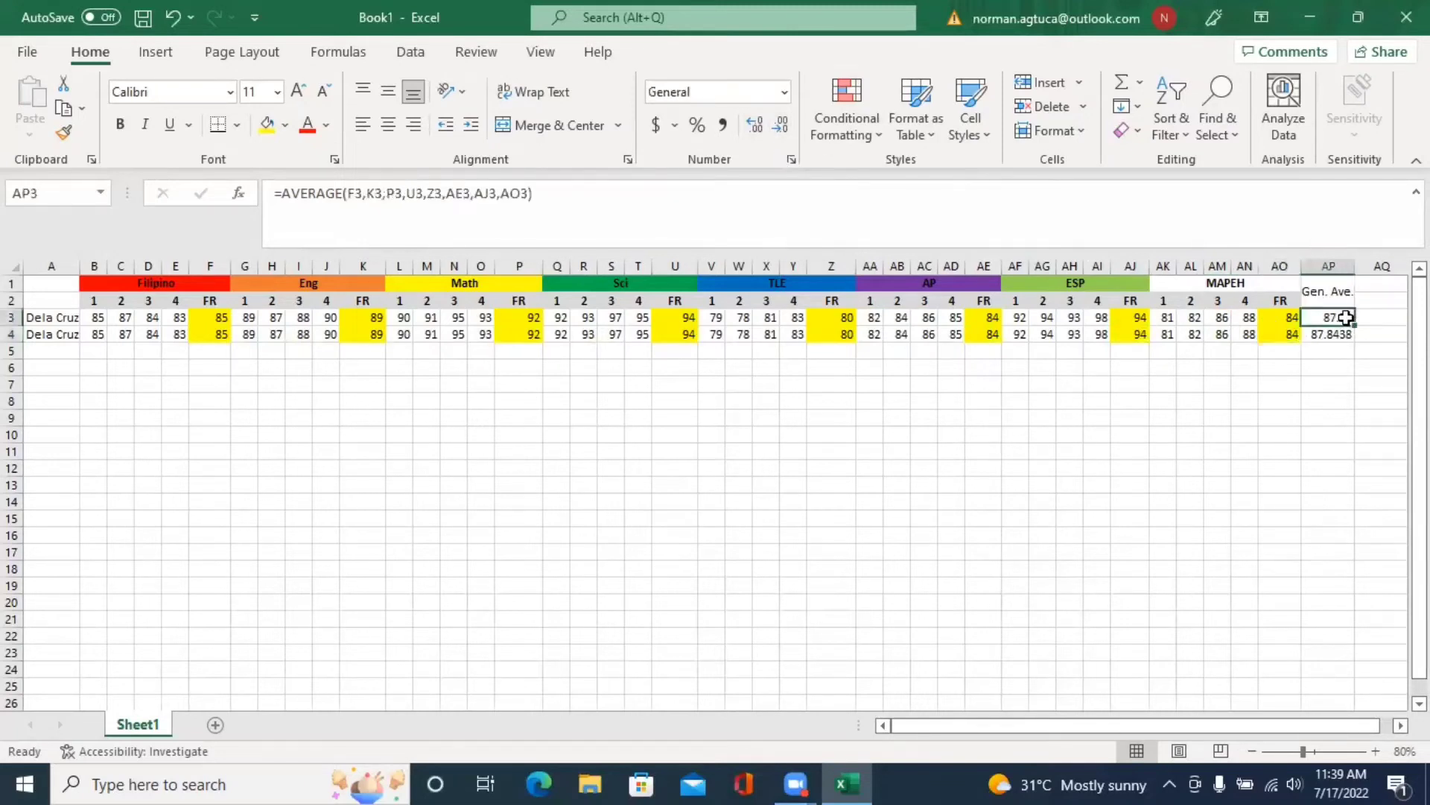
# - Wrap AP3's general average in ROUND(...,0) to show 88, and trim AP4's decimals
pyautogui.click(280, 188)
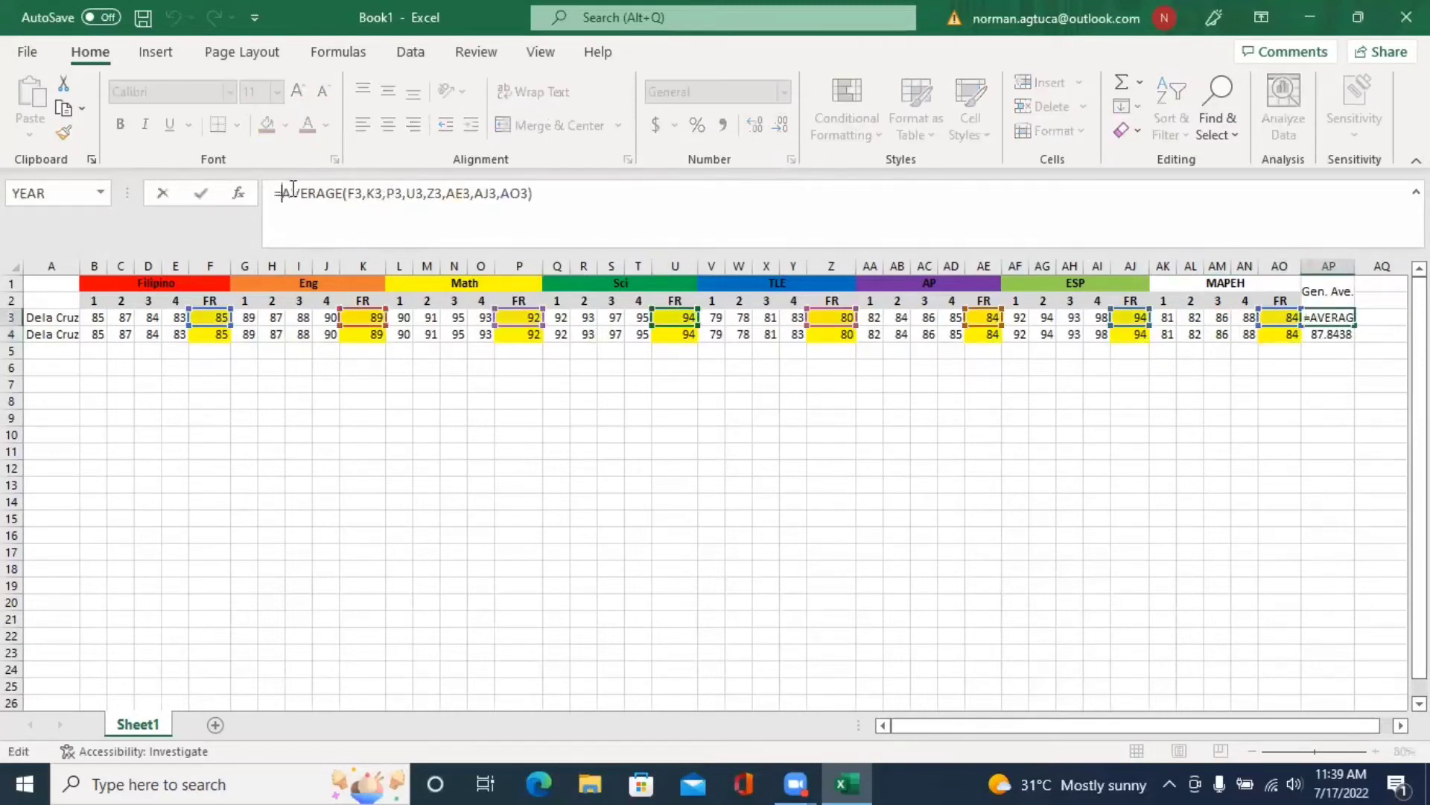
pyautogui.write('round(')
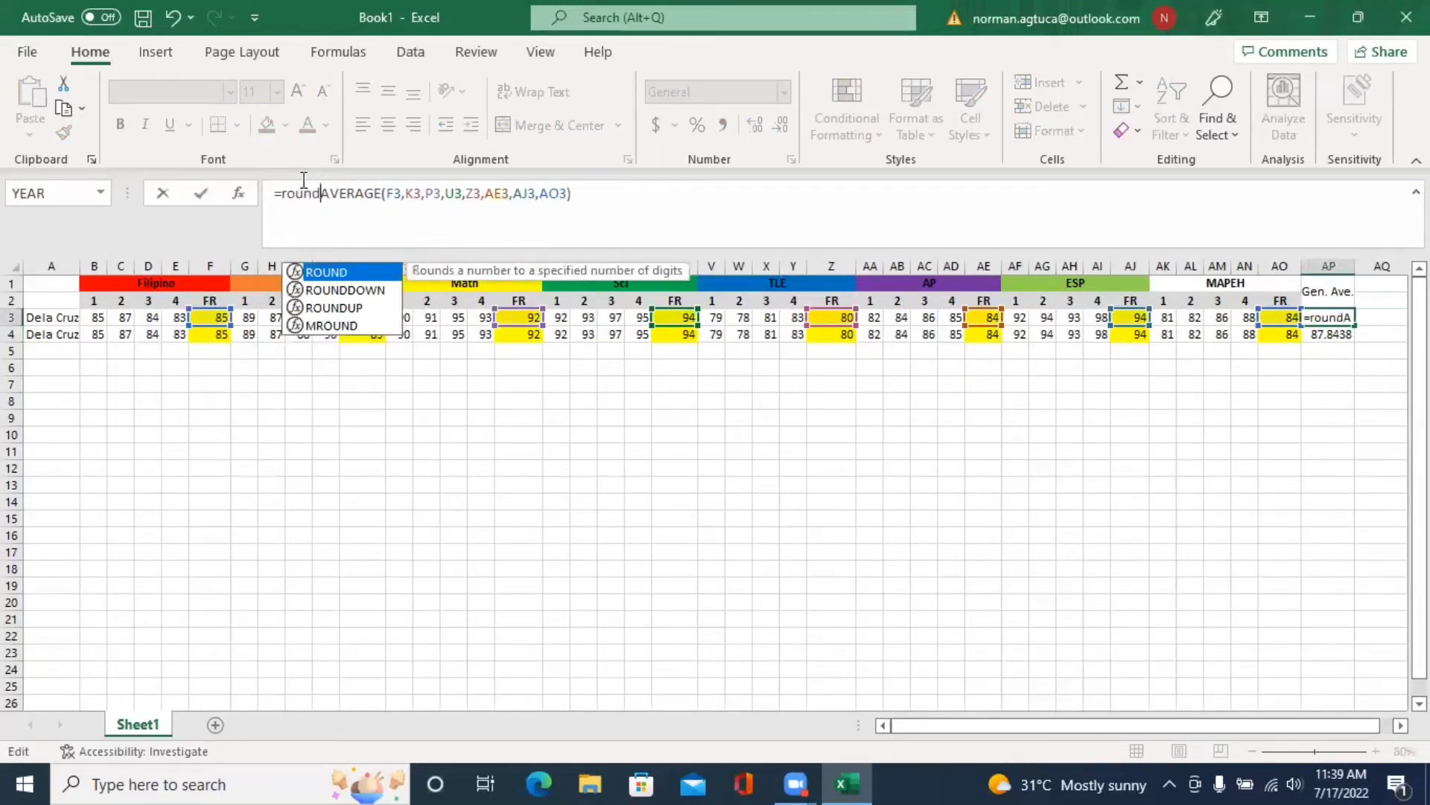
pyautogui.click(580, 200)
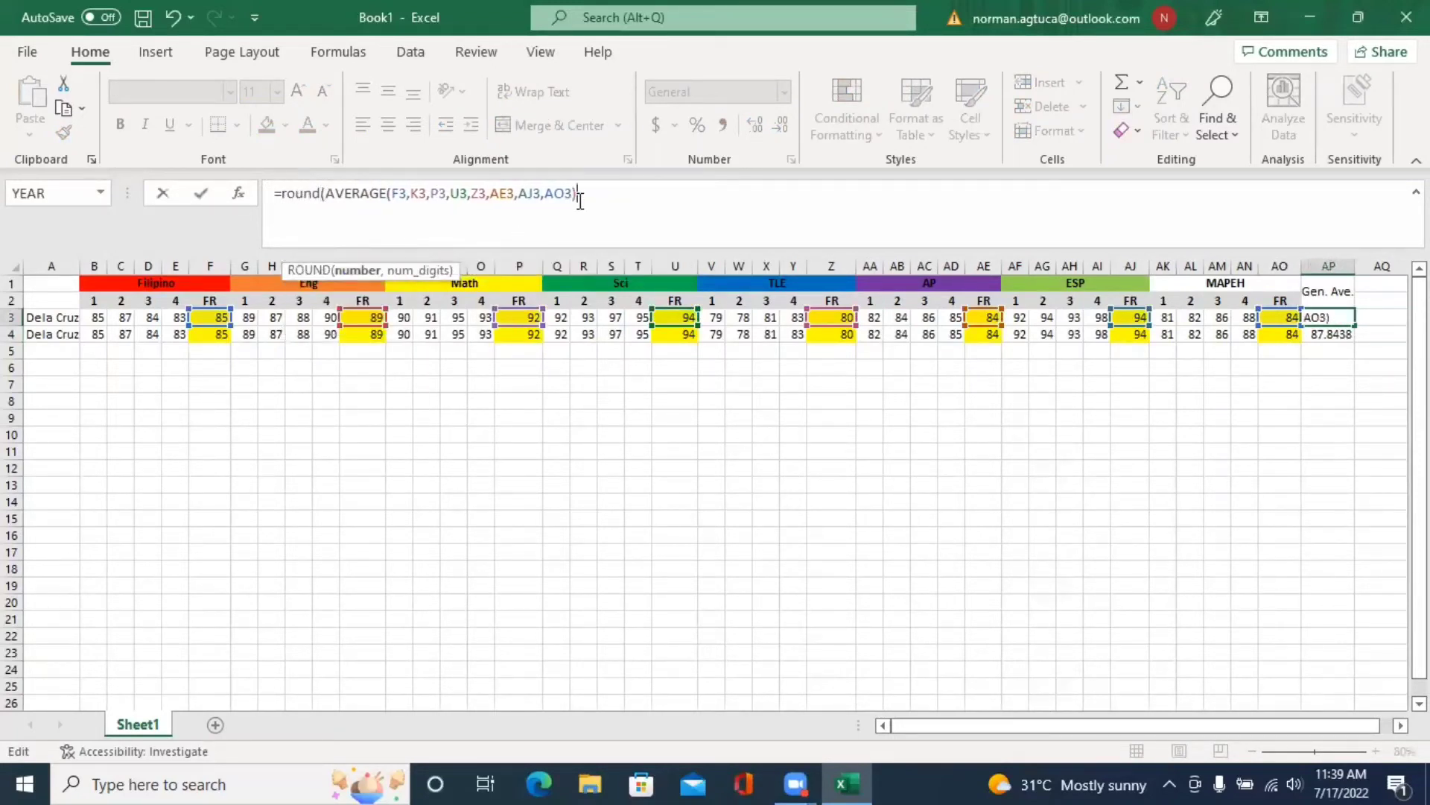
pyautogui.write(',0)')
pyautogui.press('Return')
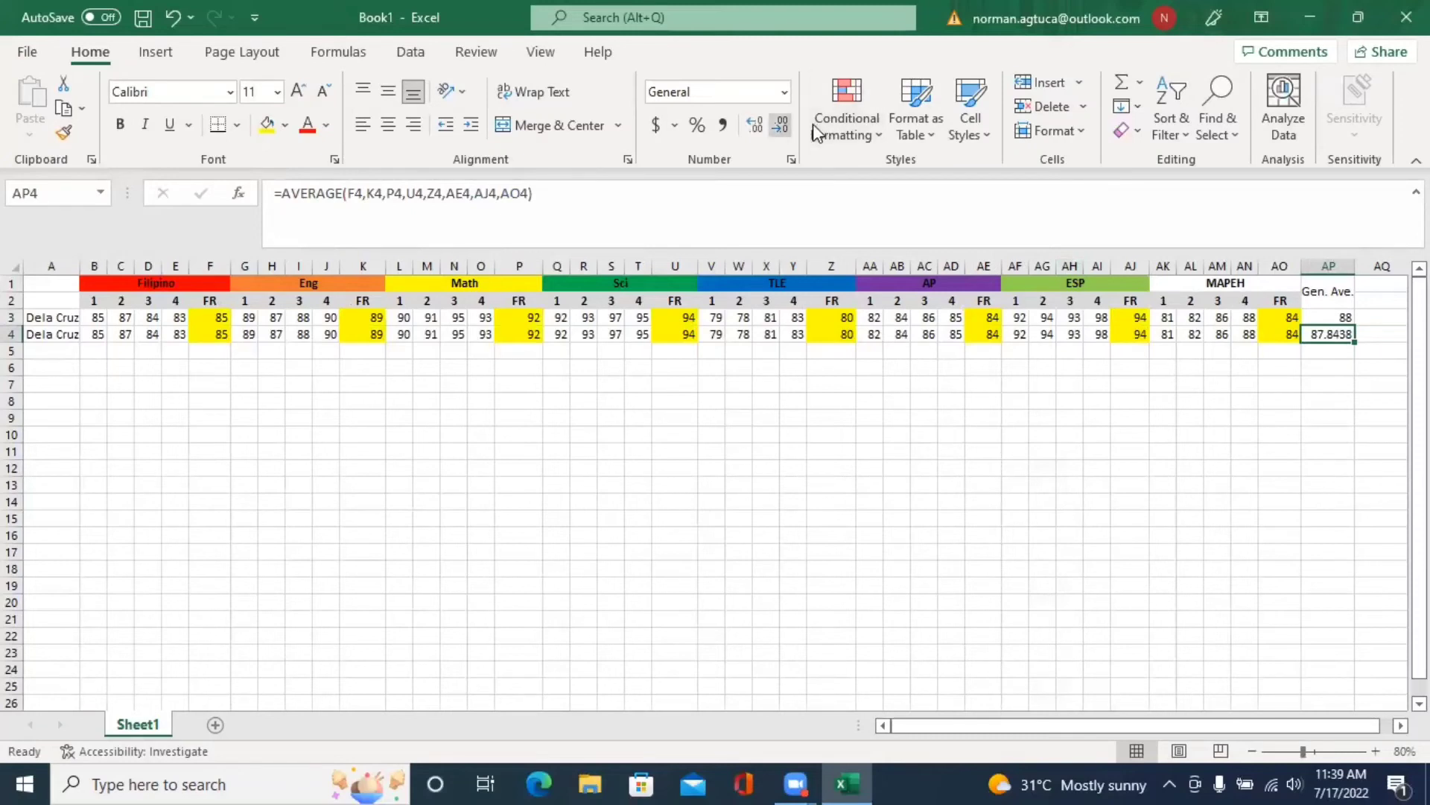
pyautogui.click(780, 124)
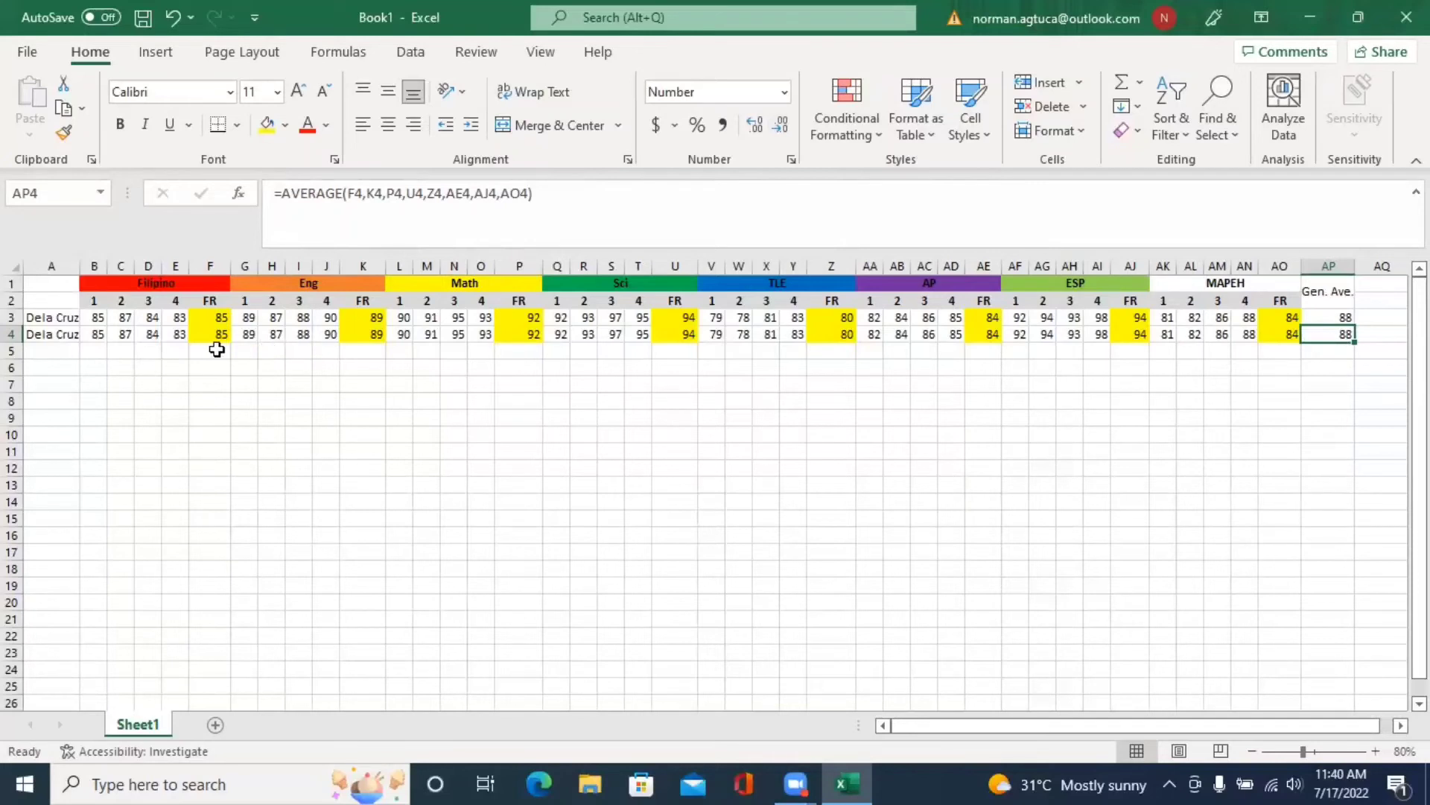
# - Enter 80 and 90 as the Filipino fourth-quarter grades in E3 and E4
pyautogui.click(175, 319)
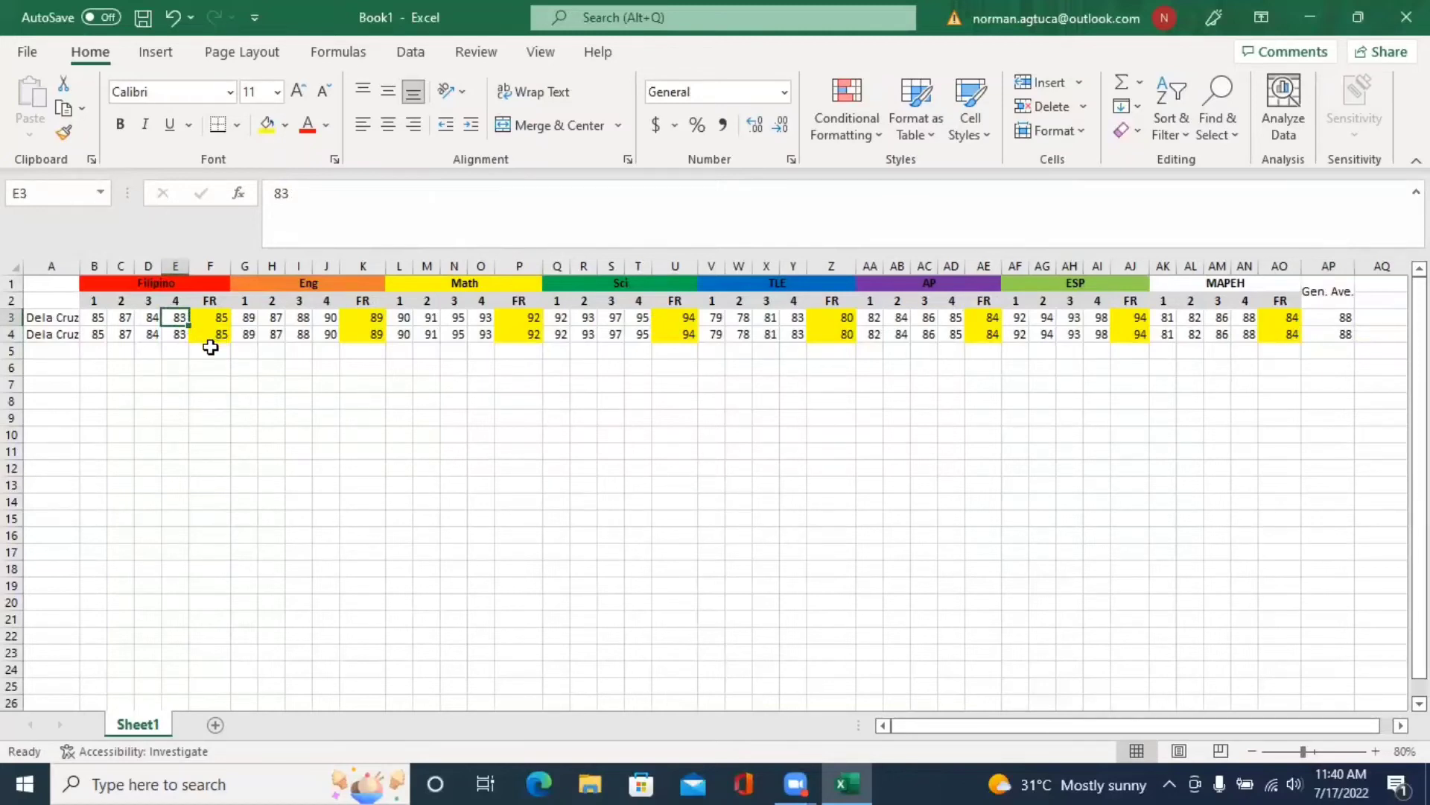
pyautogui.write('80')
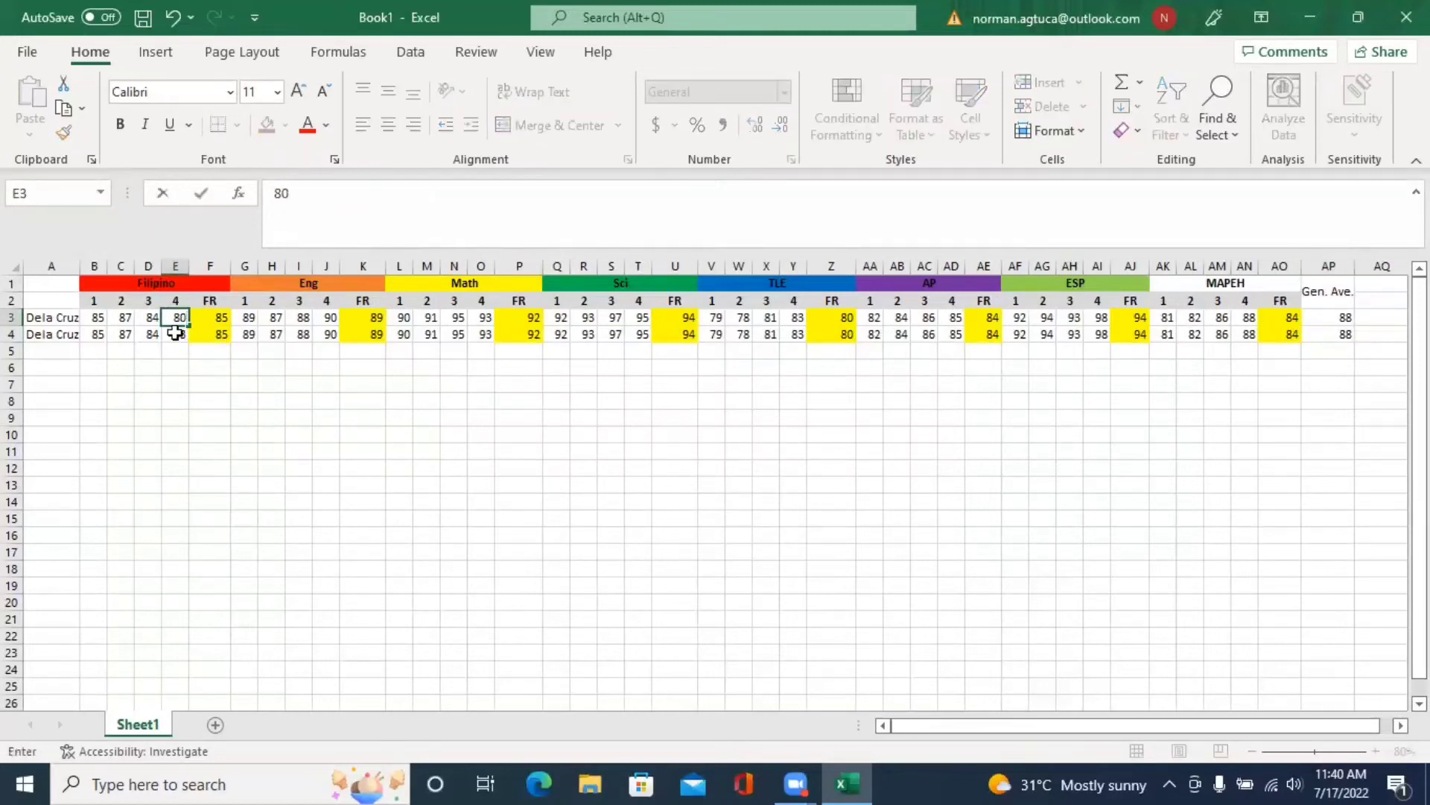
pyautogui.press('Return')
pyautogui.write('9')
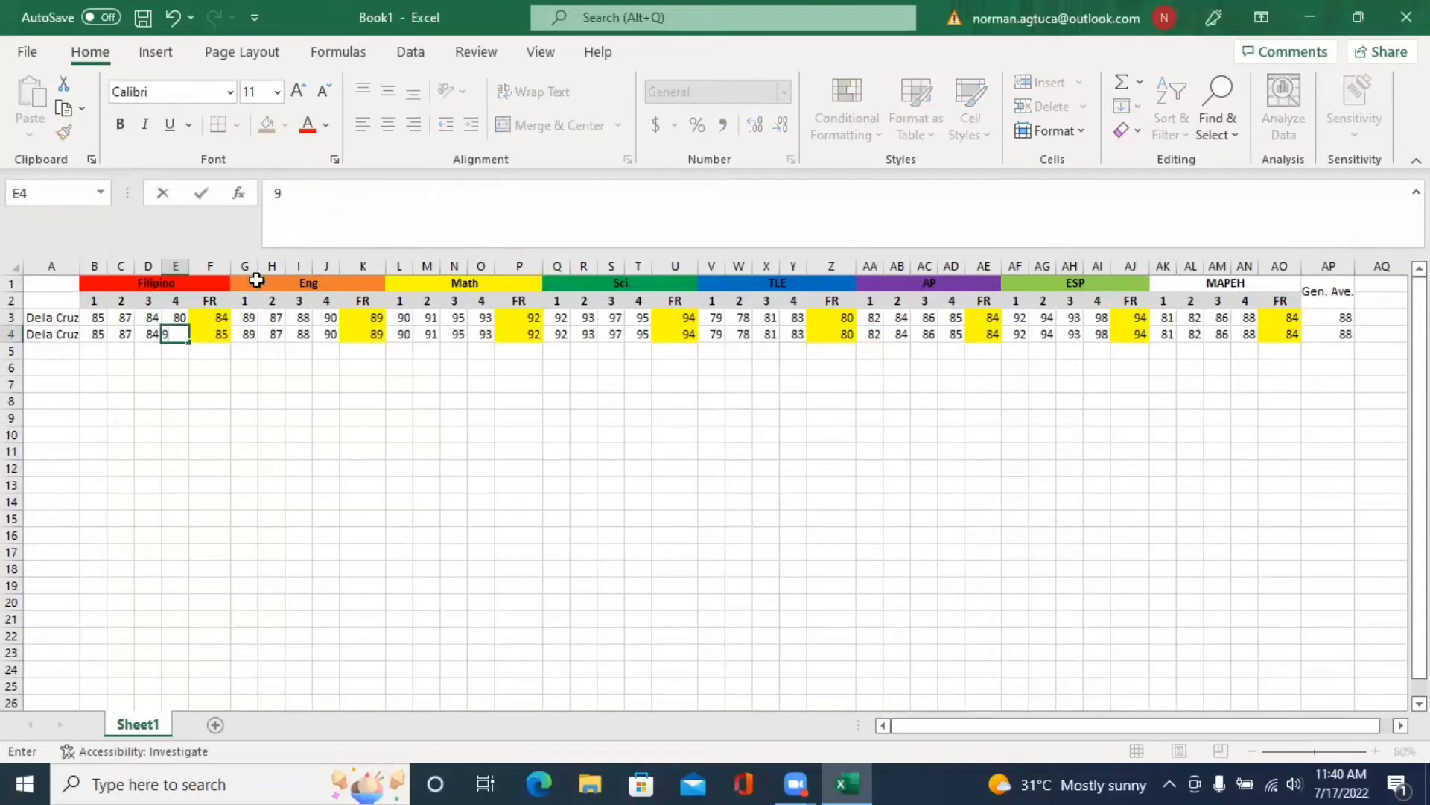
pyautogui.write('0')
pyautogui.press('Return')
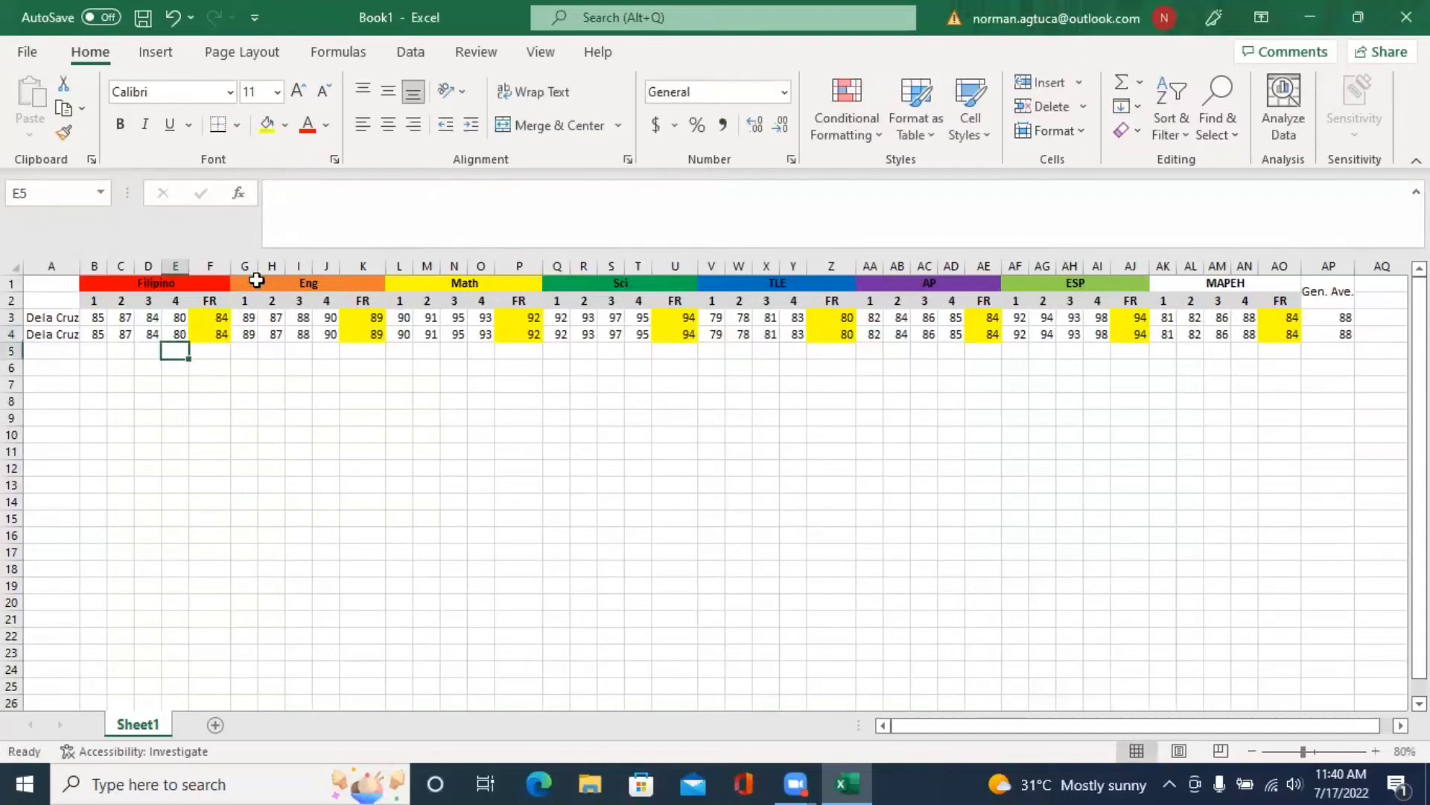
# - Set both third-quarter Filipino grades in D3 and D4 to 82
pyautogui.click(176, 320)
pyautogui.click(148, 317)
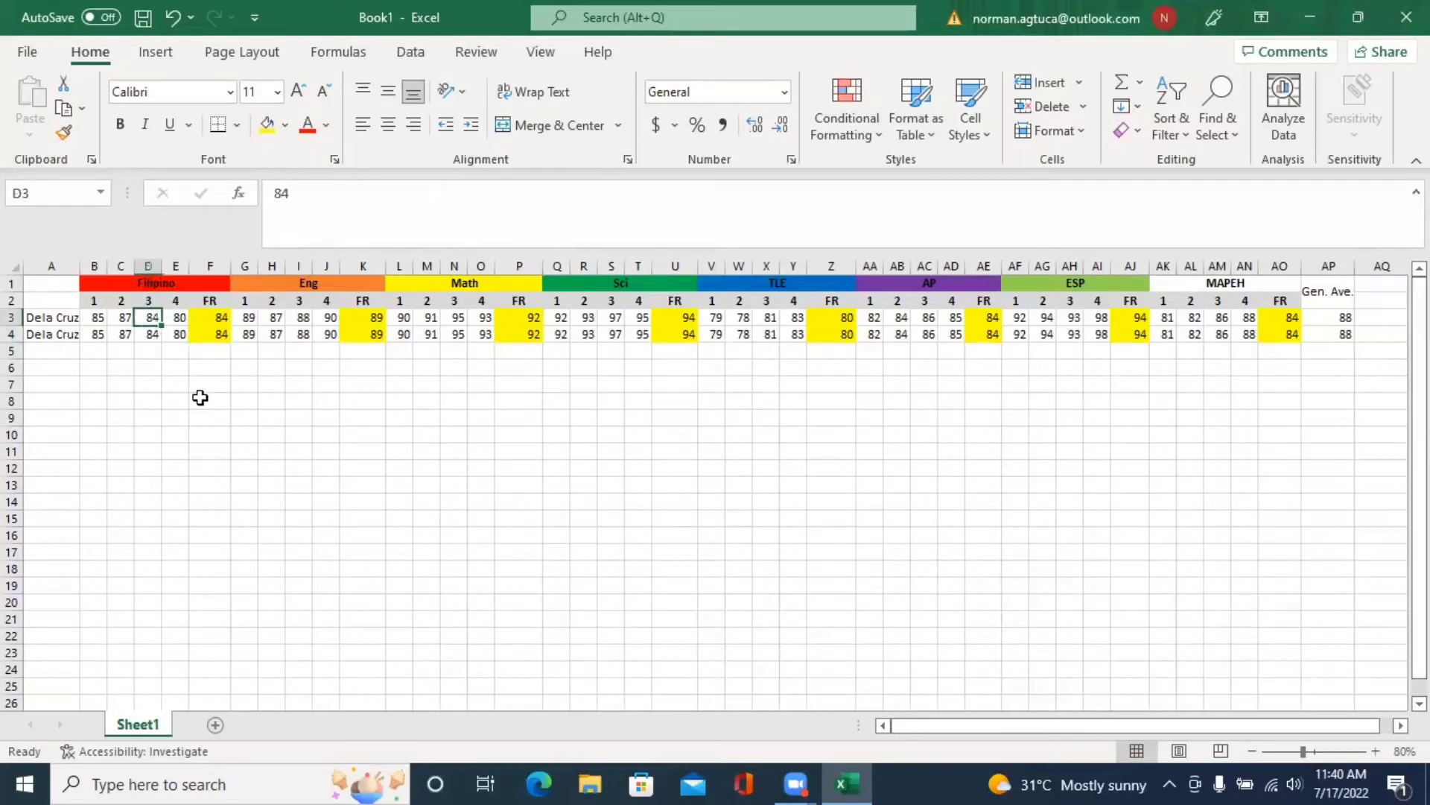
pyautogui.write('8')
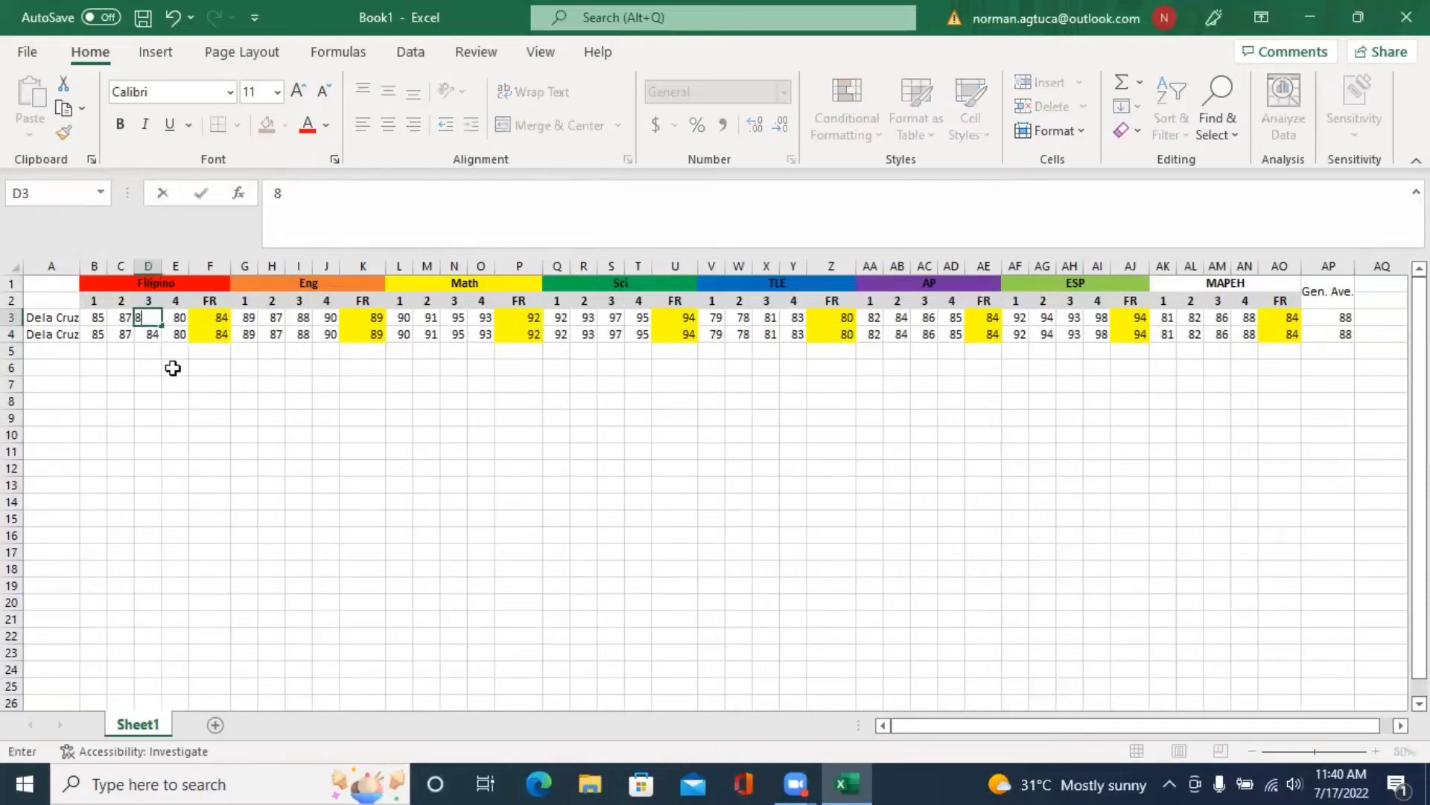
pyautogui.write('3')
pyautogui.press('Return')
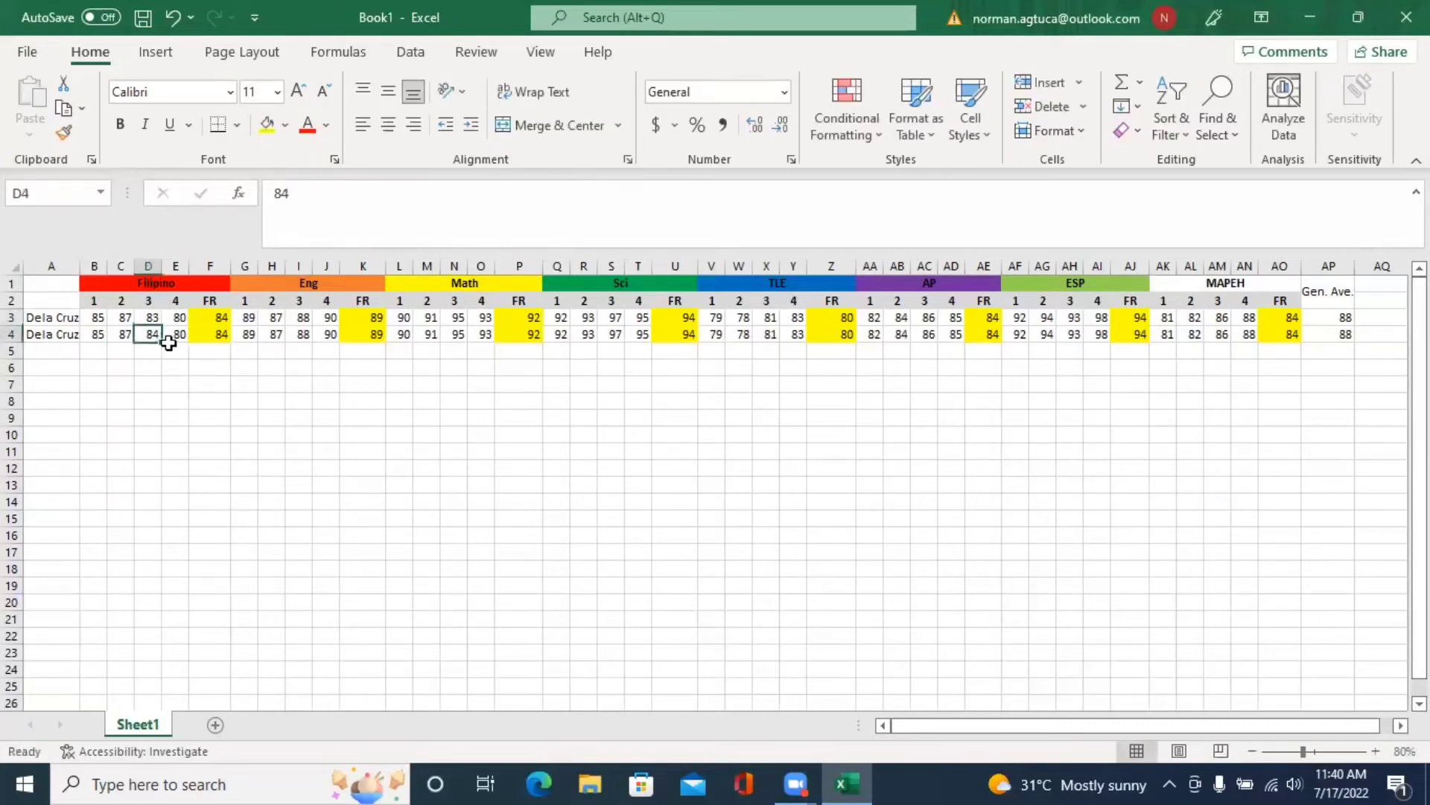
pyautogui.write('83')
pyautogui.click(210, 383)
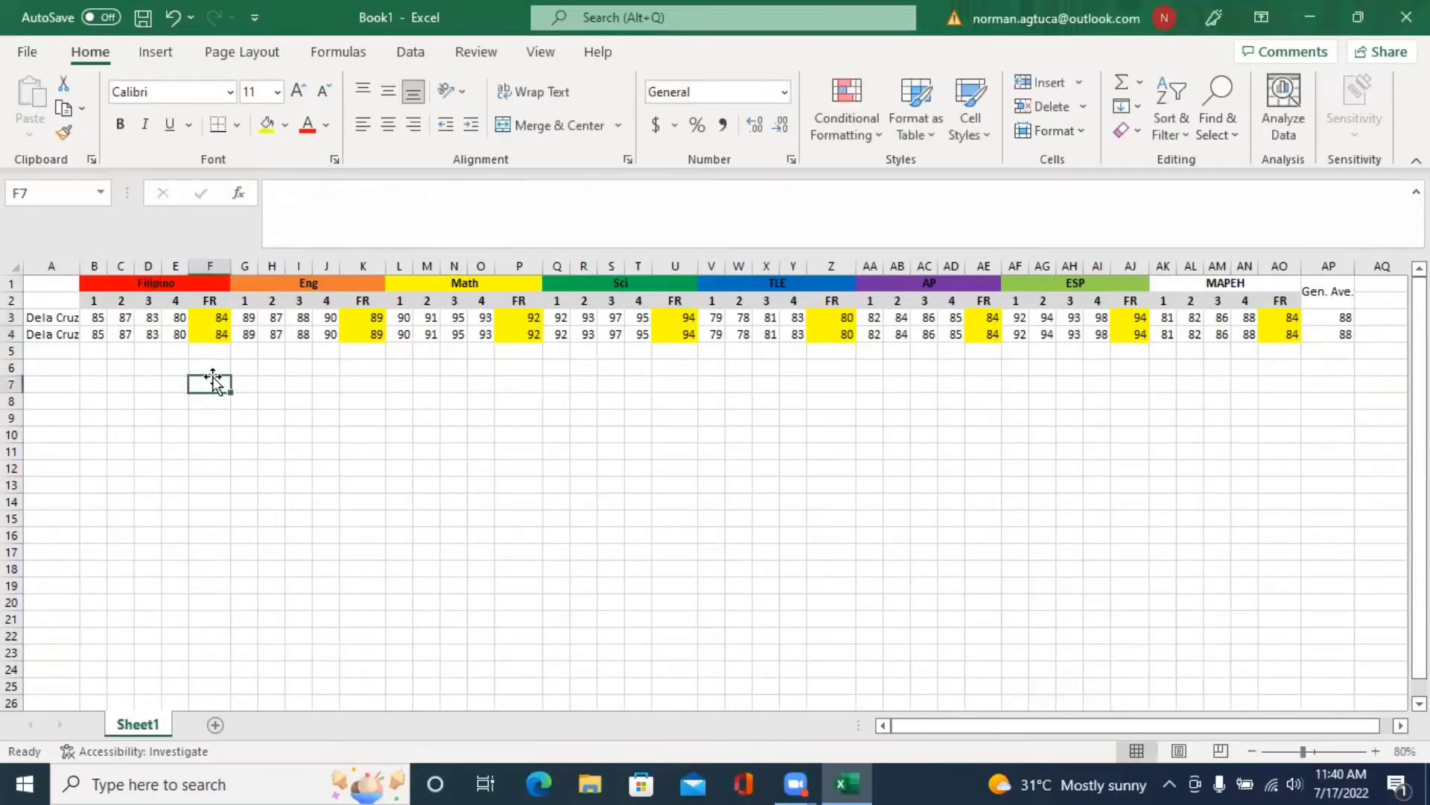
pyautogui.click(152, 319)
pyautogui.write('82')
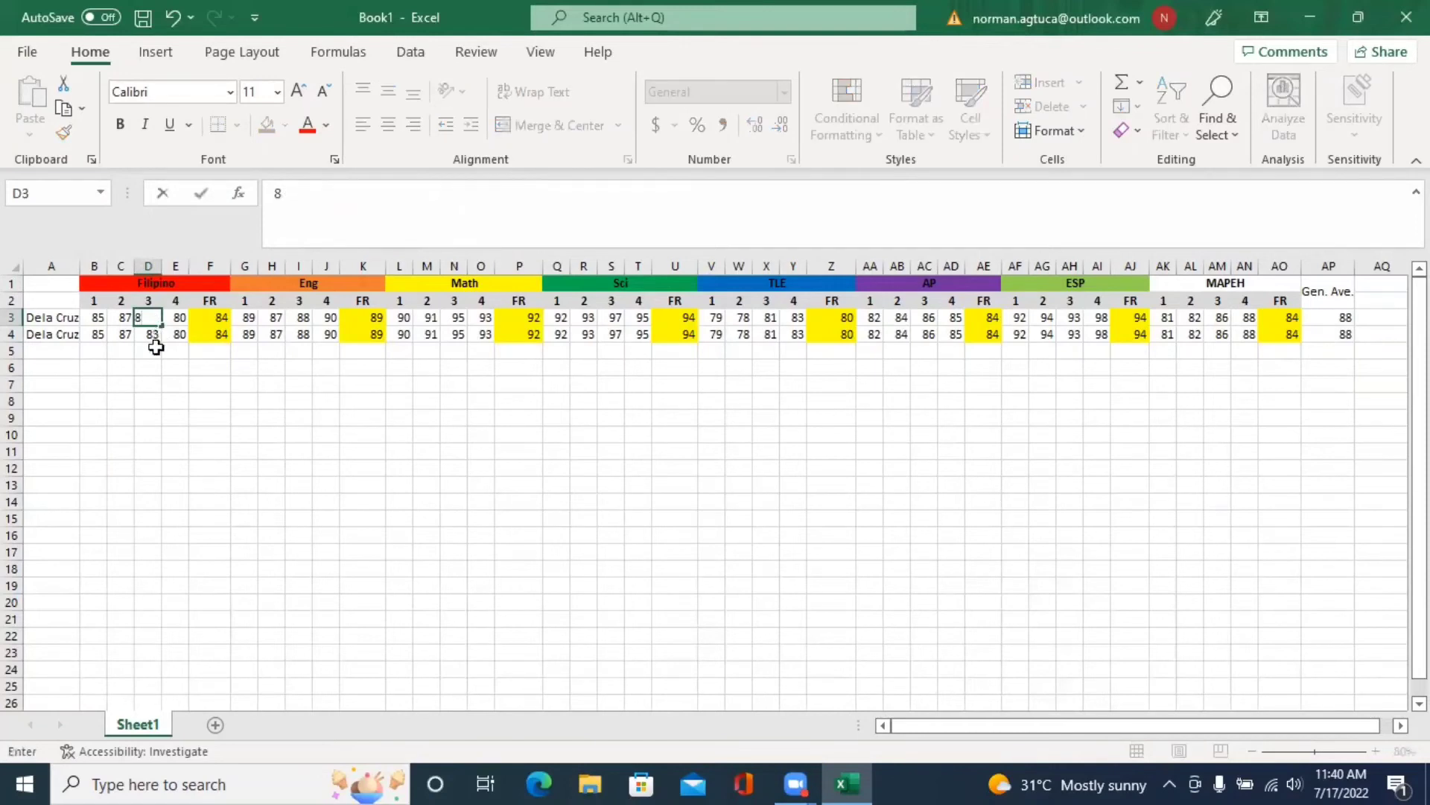
pyautogui.click(190, 380)
pyautogui.click(148, 334)
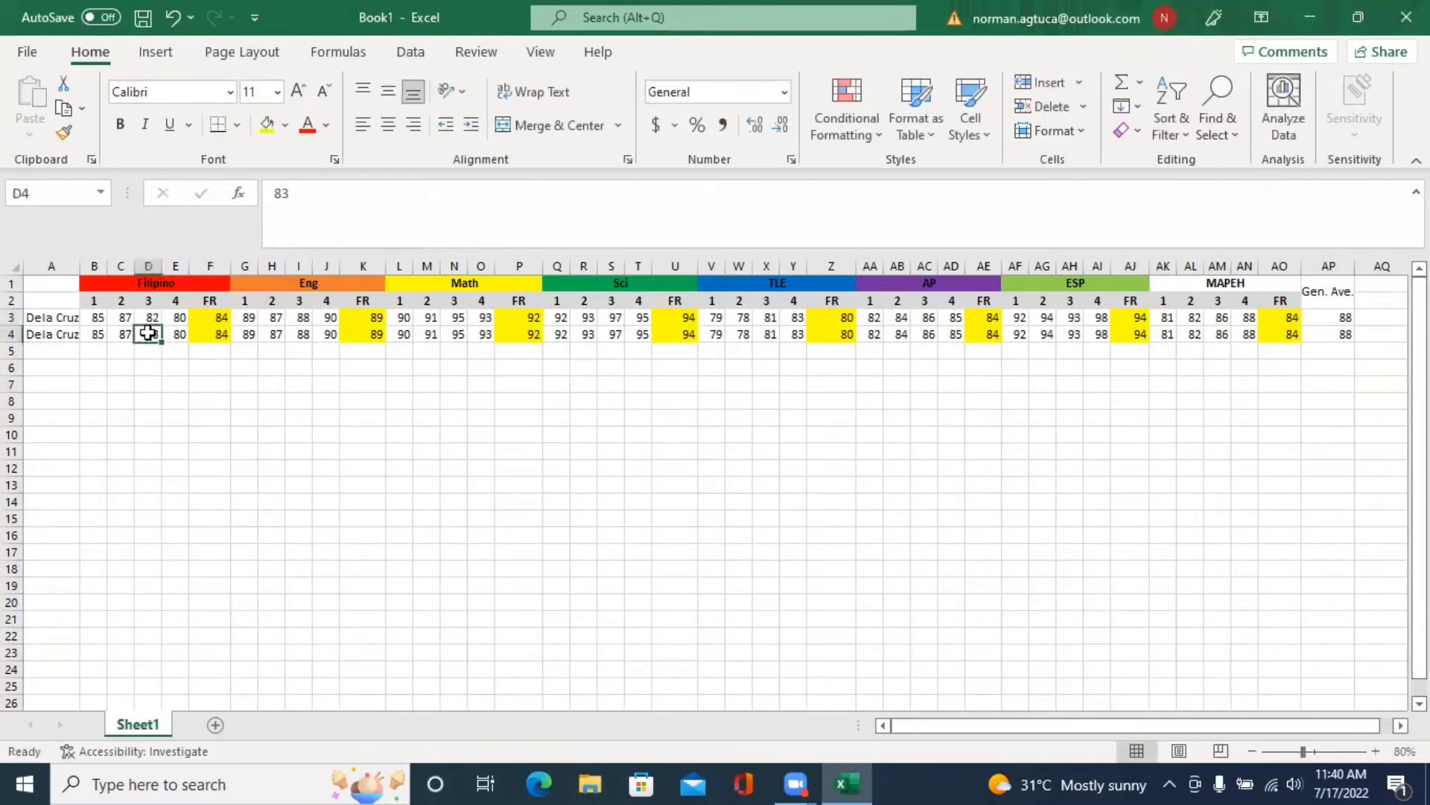
pyautogui.write('82')
pyautogui.click(252, 447)
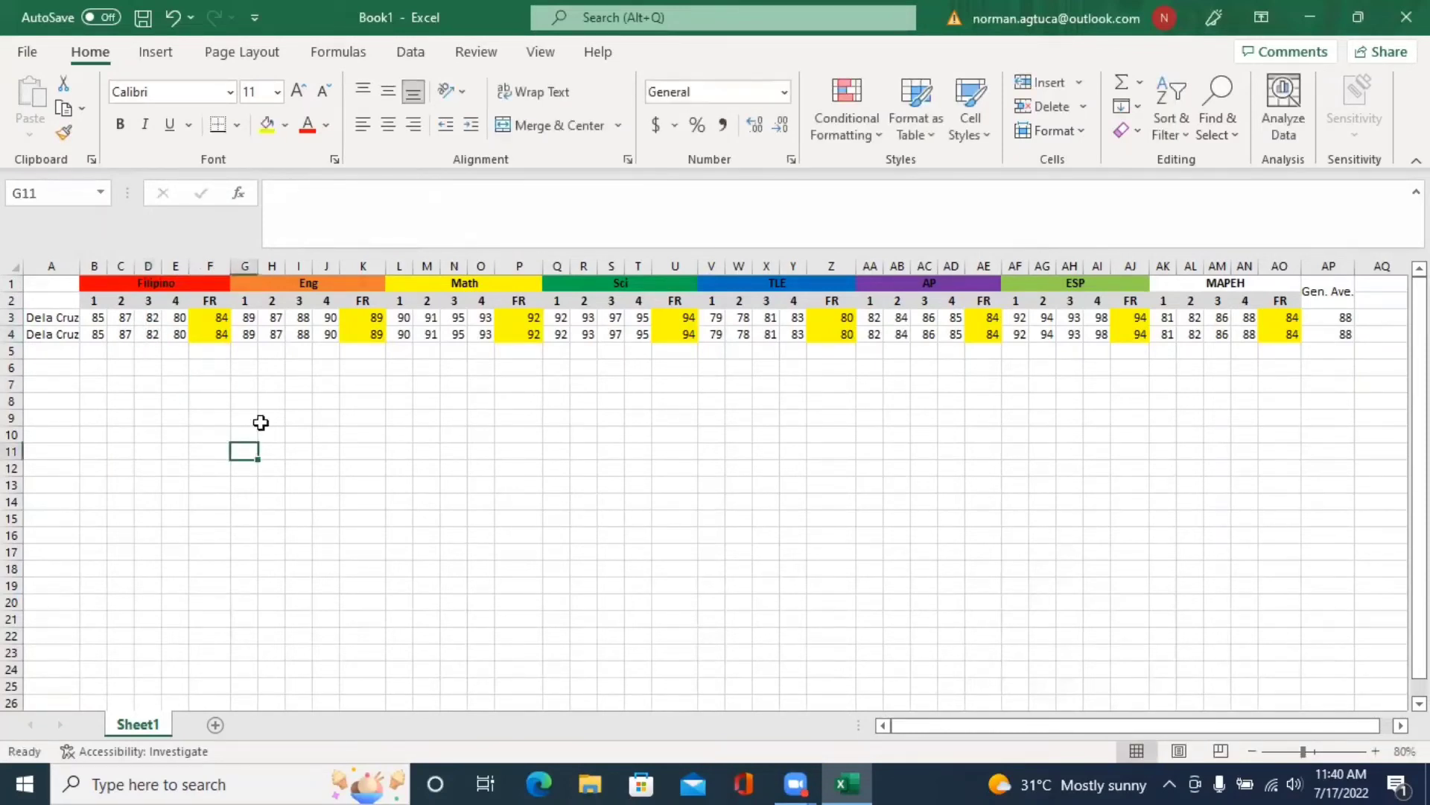
# - Enter 81 in C3 and C4, replacing an initial 80
pyautogui.click(121, 320)
pyautogui.write('80')
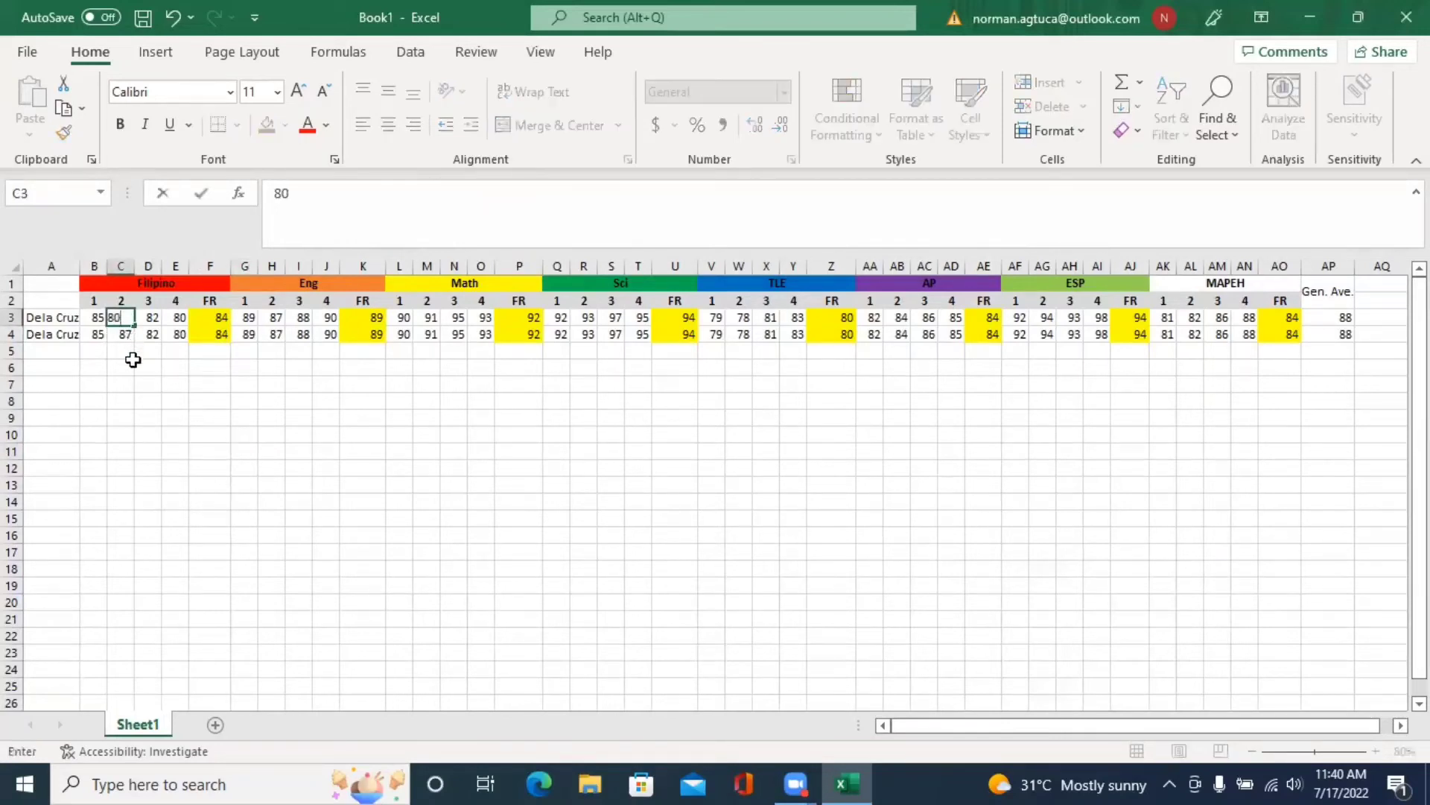
pyautogui.click(126, 337)
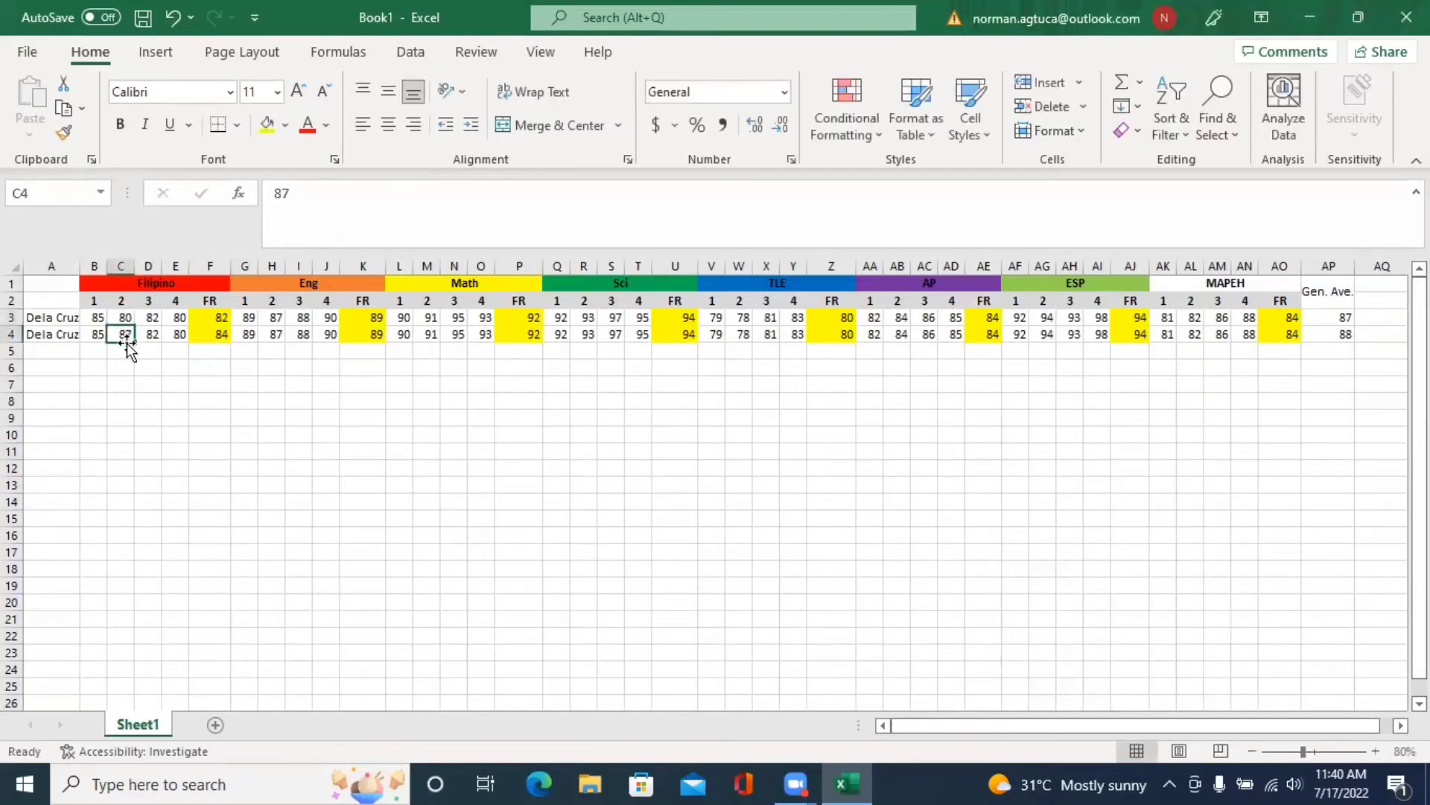
pyautogui.write('80')
pyautogui.click(326, 417)
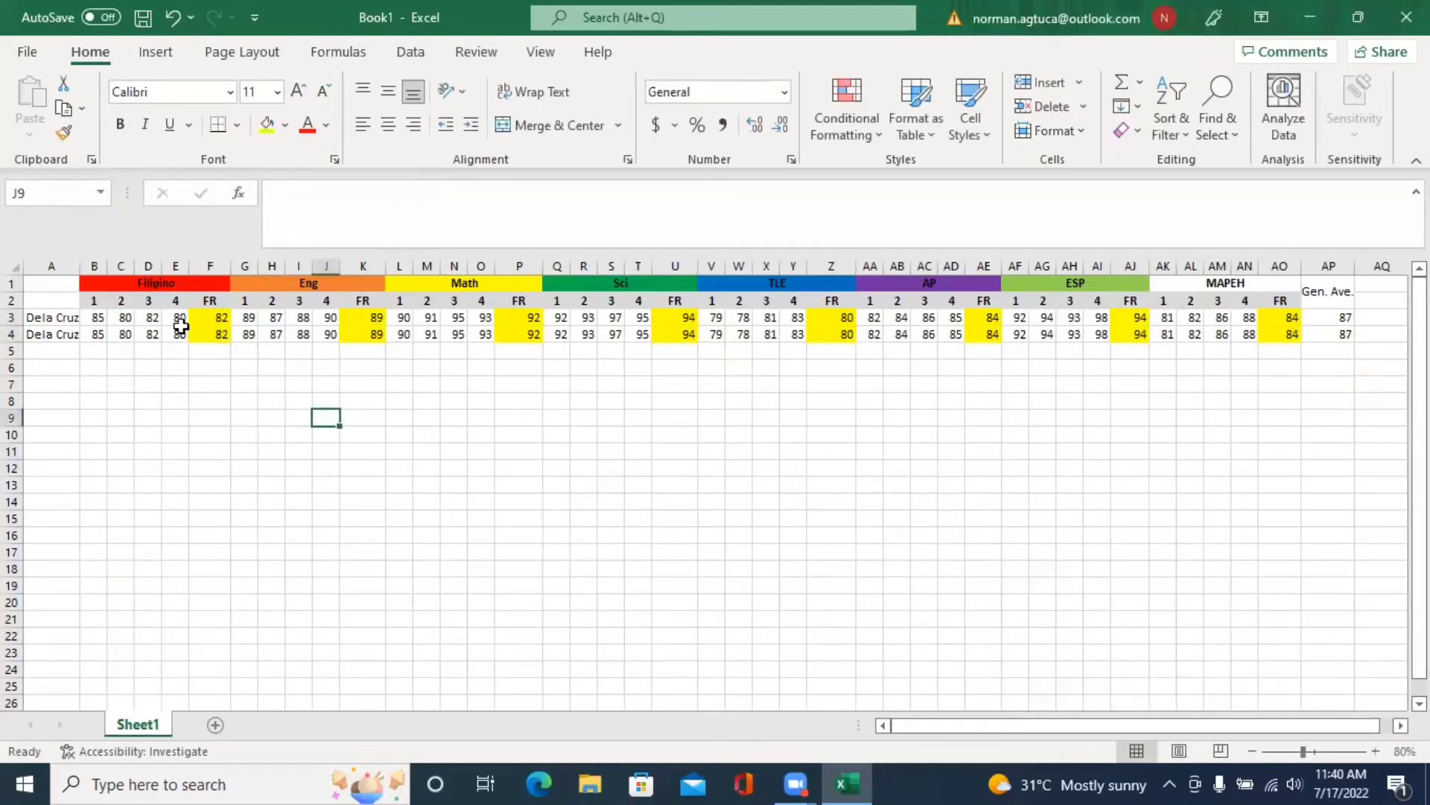
pyautogui.click(123, 317)
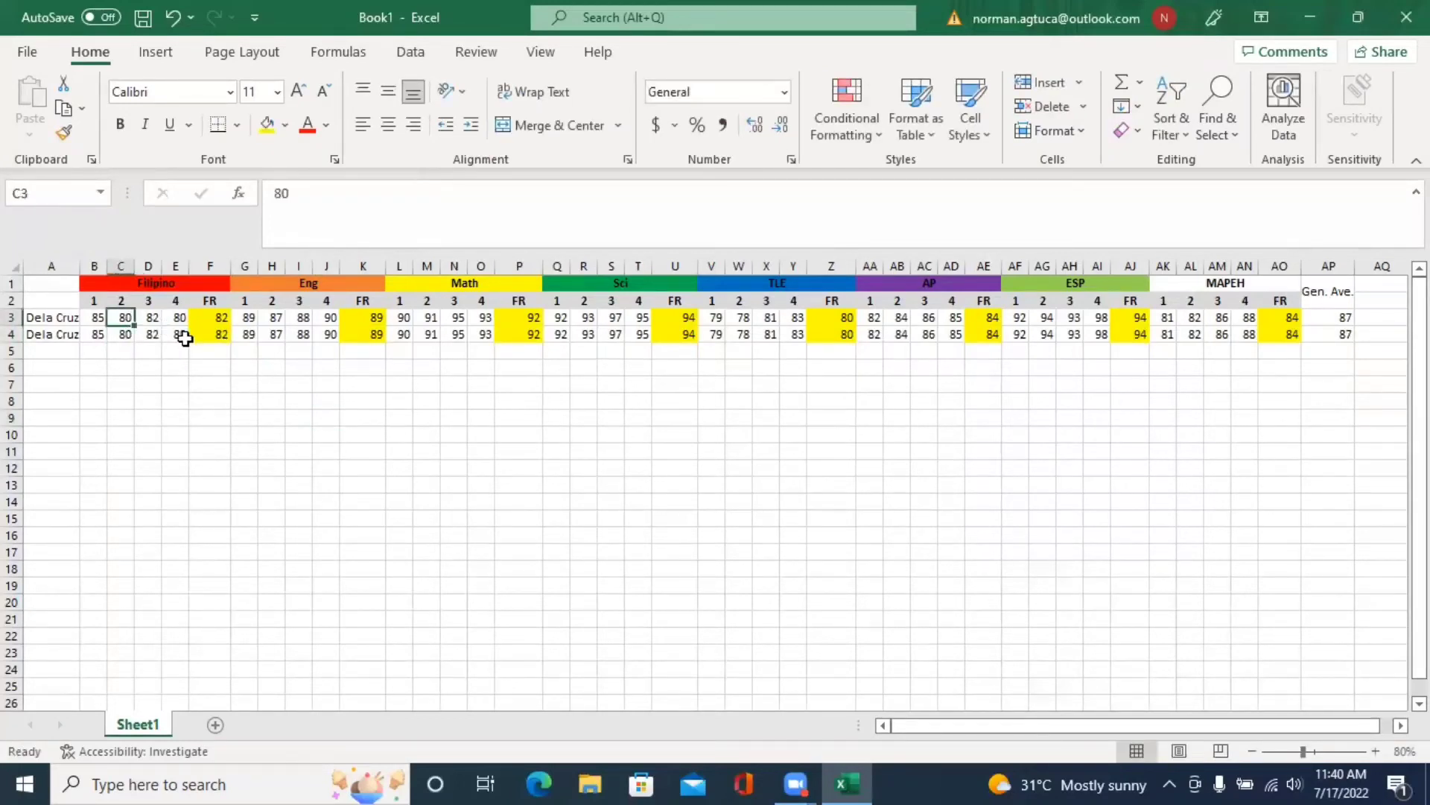
pyautogui.write('81')
pyautogui.click(121, 333)
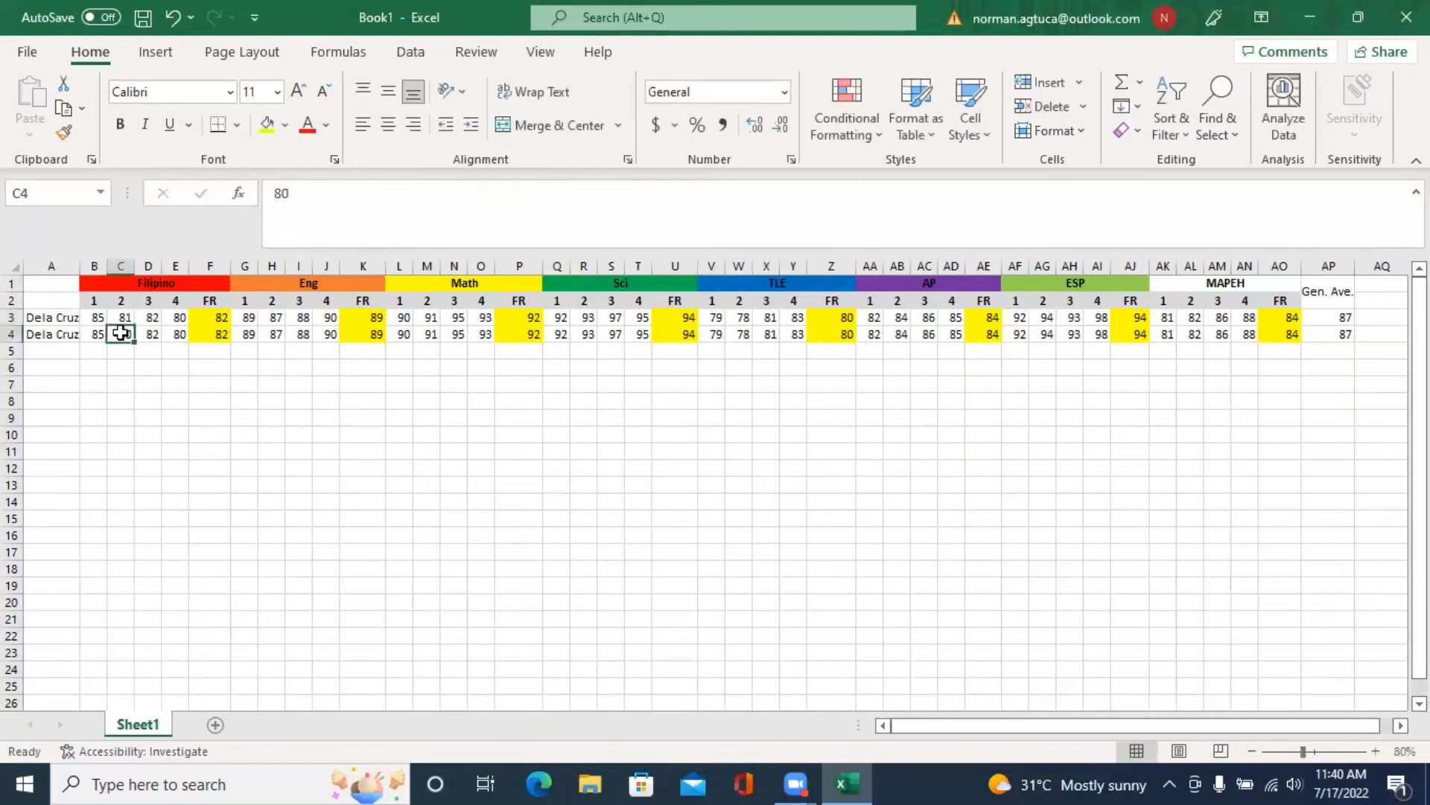
pyautogui.write('81')
pyautogui.click(357, 452)
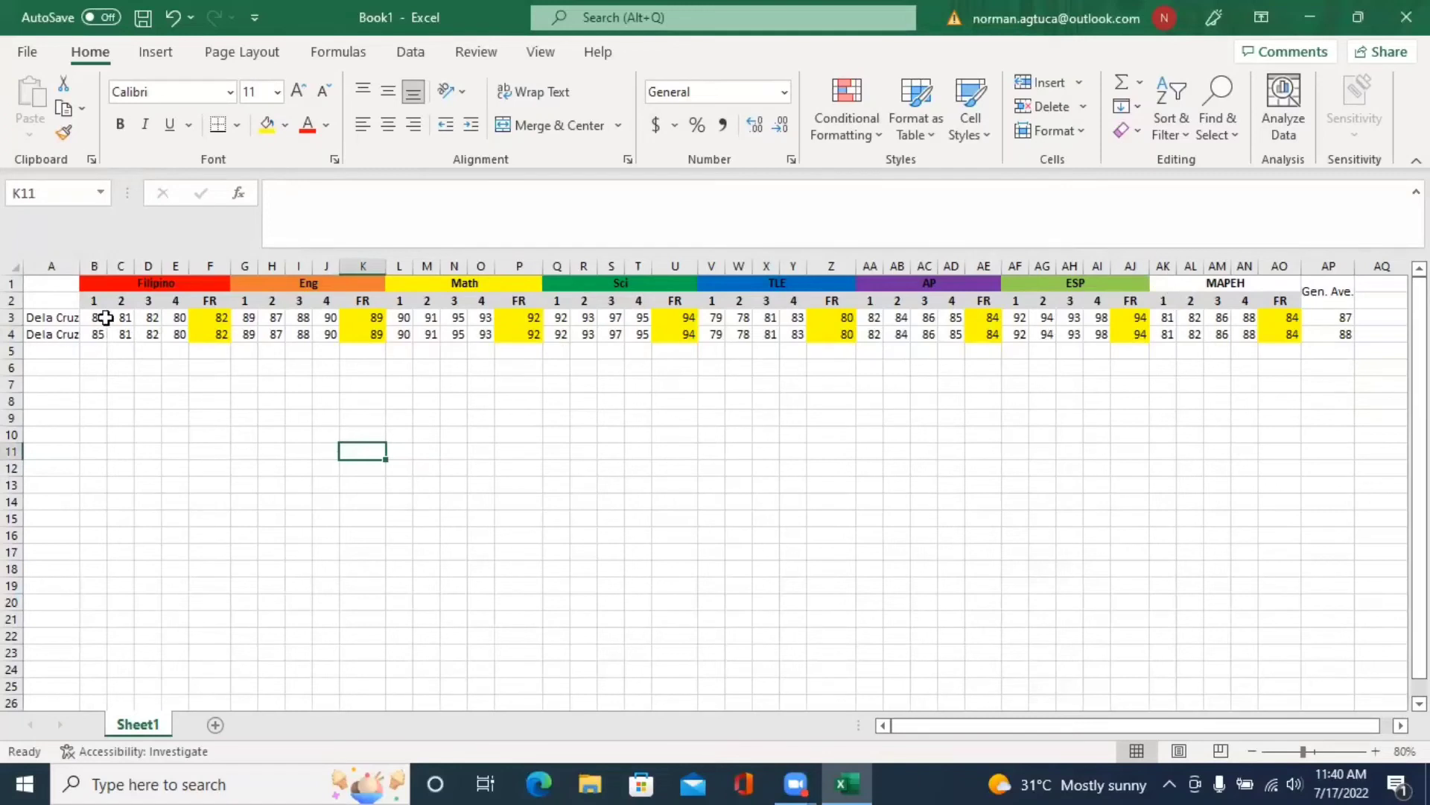
pyautogui.moveTo(95, 316); pyautogui.dragTo(122, 317)
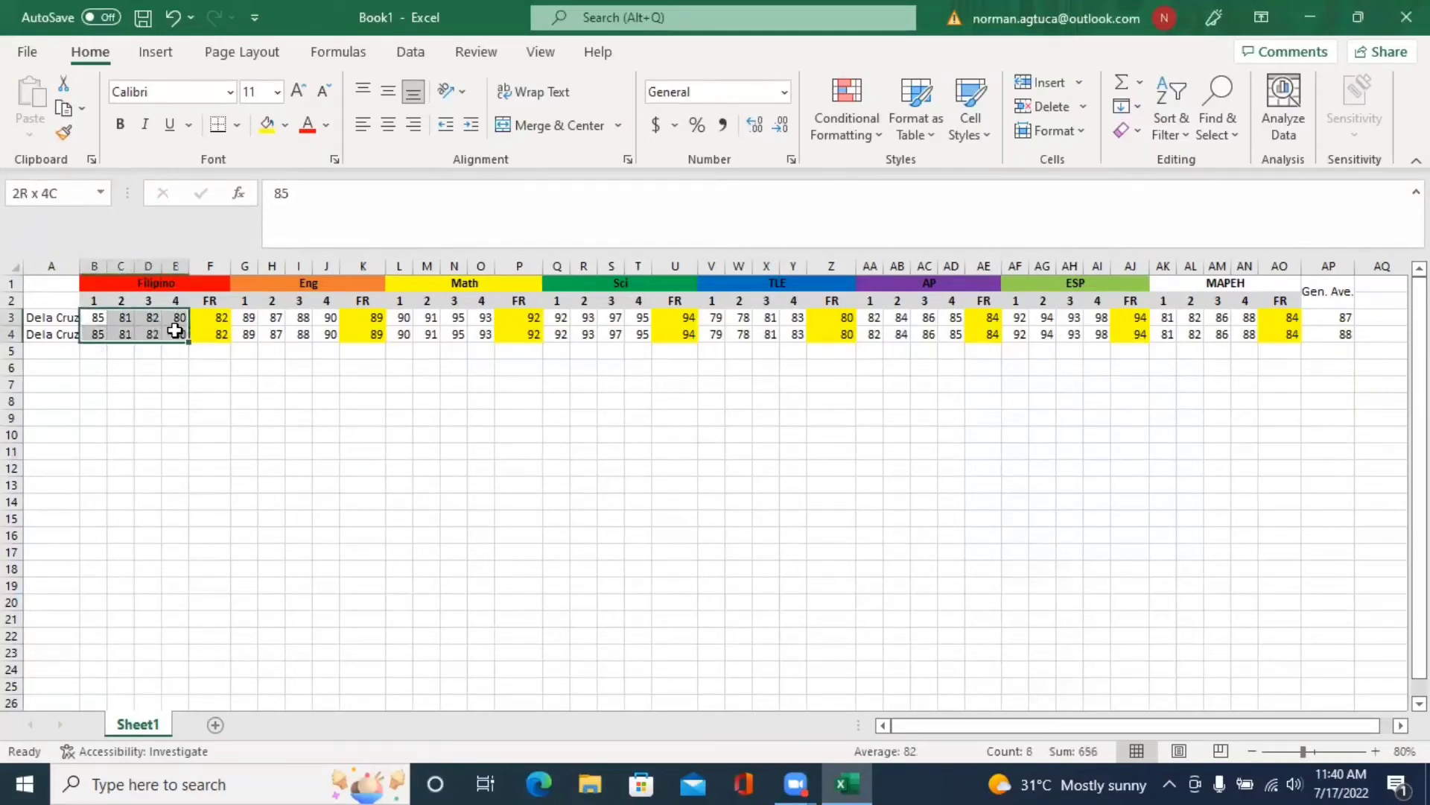
pyautogui.moveTo(175, 330); pyautogui.dragTo(176, 332)
pyautogui.click(219, 316)
pyautogui.hotkey('ctrl', 'c')
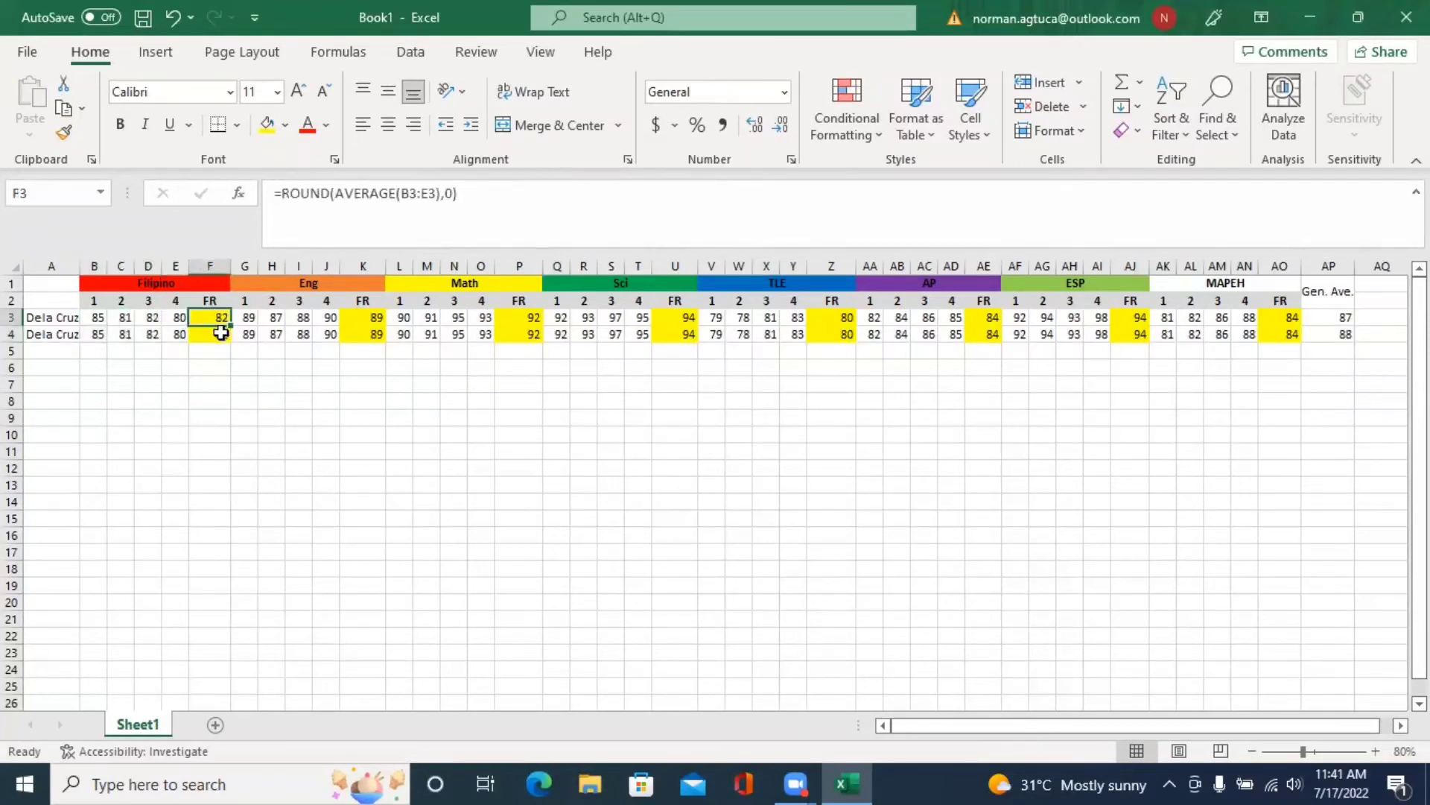
pyautogui.click(377, 318)
pyautogui.hotkey('ctrl', 'v')
pyautogui.moveTo(525, 317); pyautogui.dragTo(525, 333)
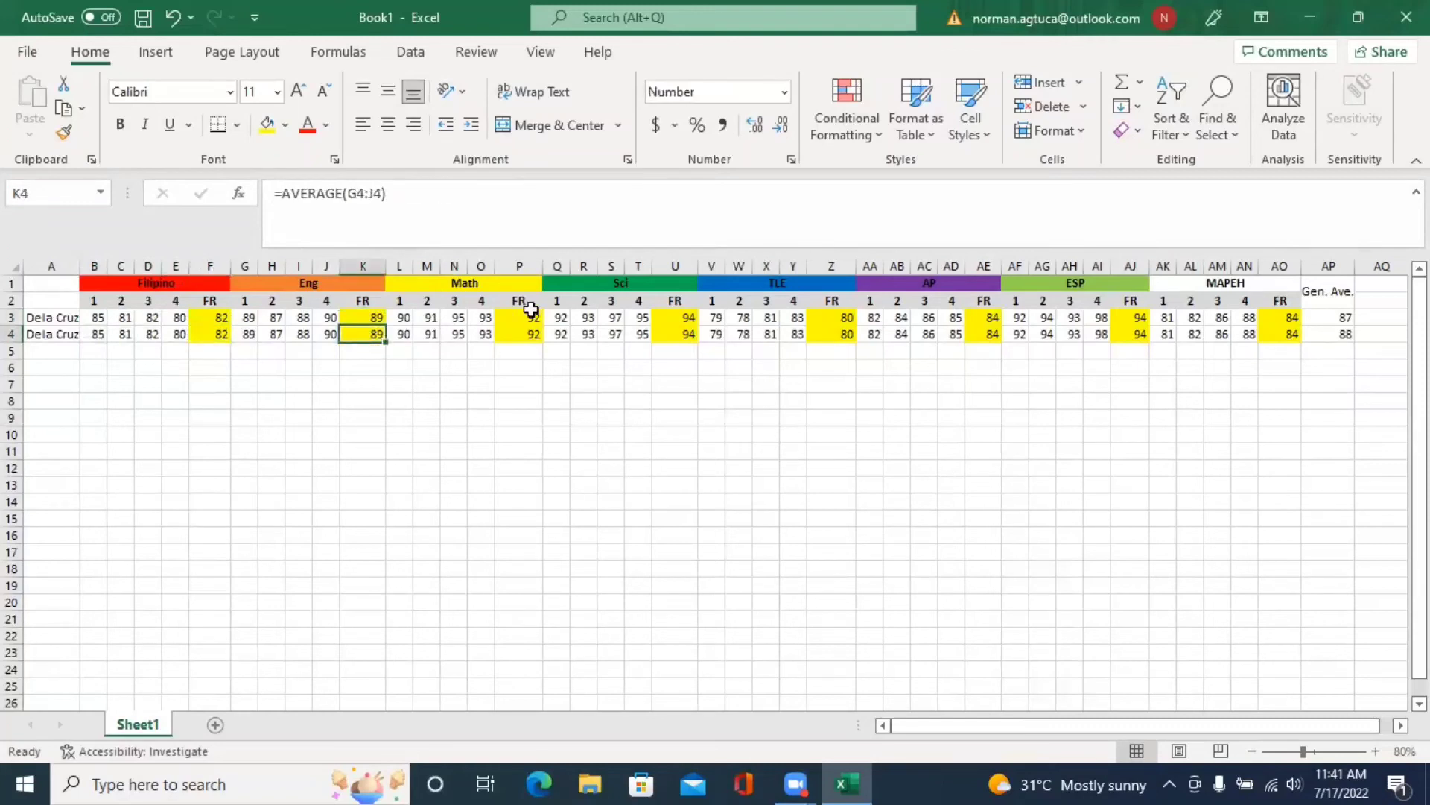
pyautogui.hotkey('ctrl', 'v')
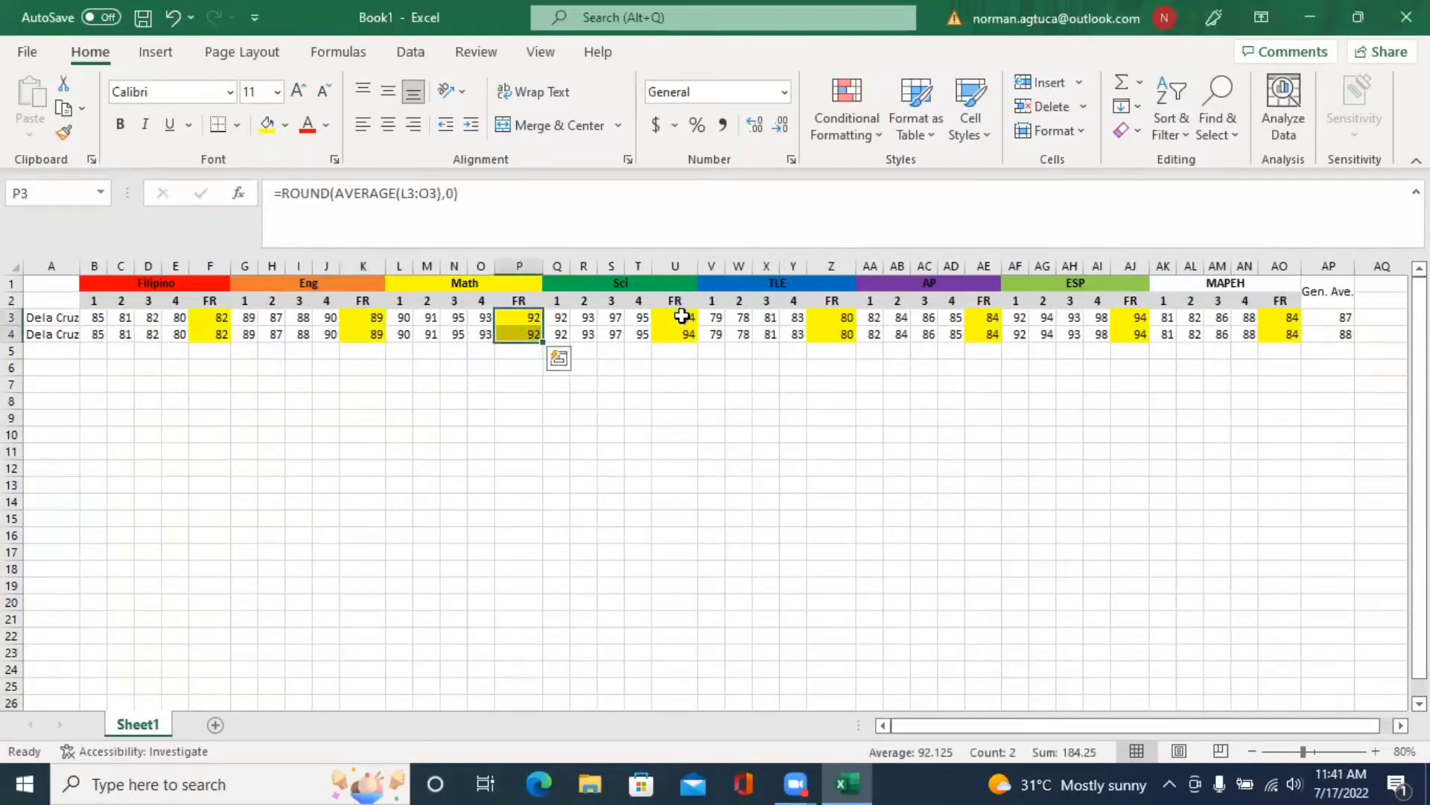
pyautogui.moveTo(680, 318); pyautogui.dragTo(681, 334)
pyautogui.hotkey('ctrl', 'v')
pyautogui.moveTo(1341, 322); pyautogui.dragTo(1341, 335)
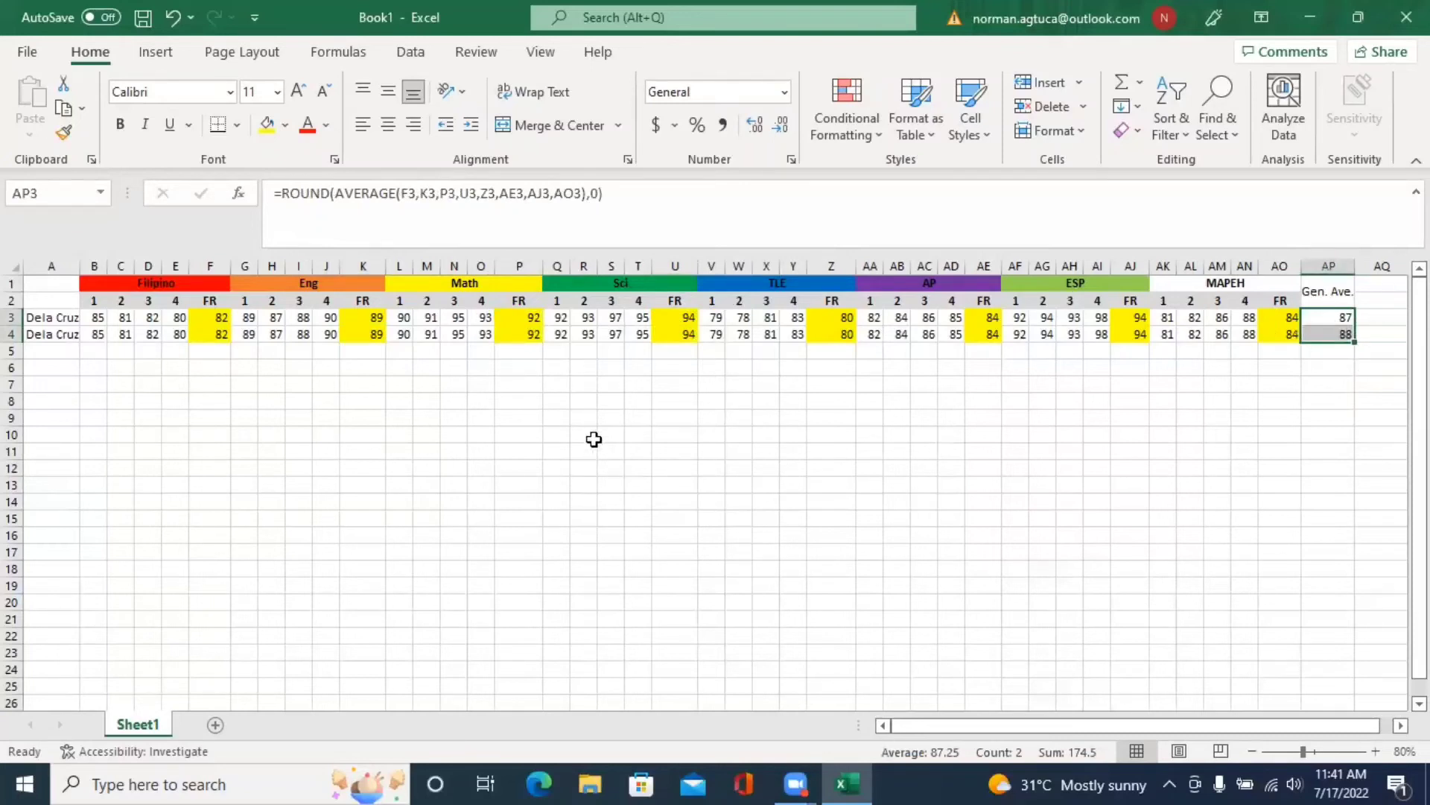
pyautogui.click(207, 334)
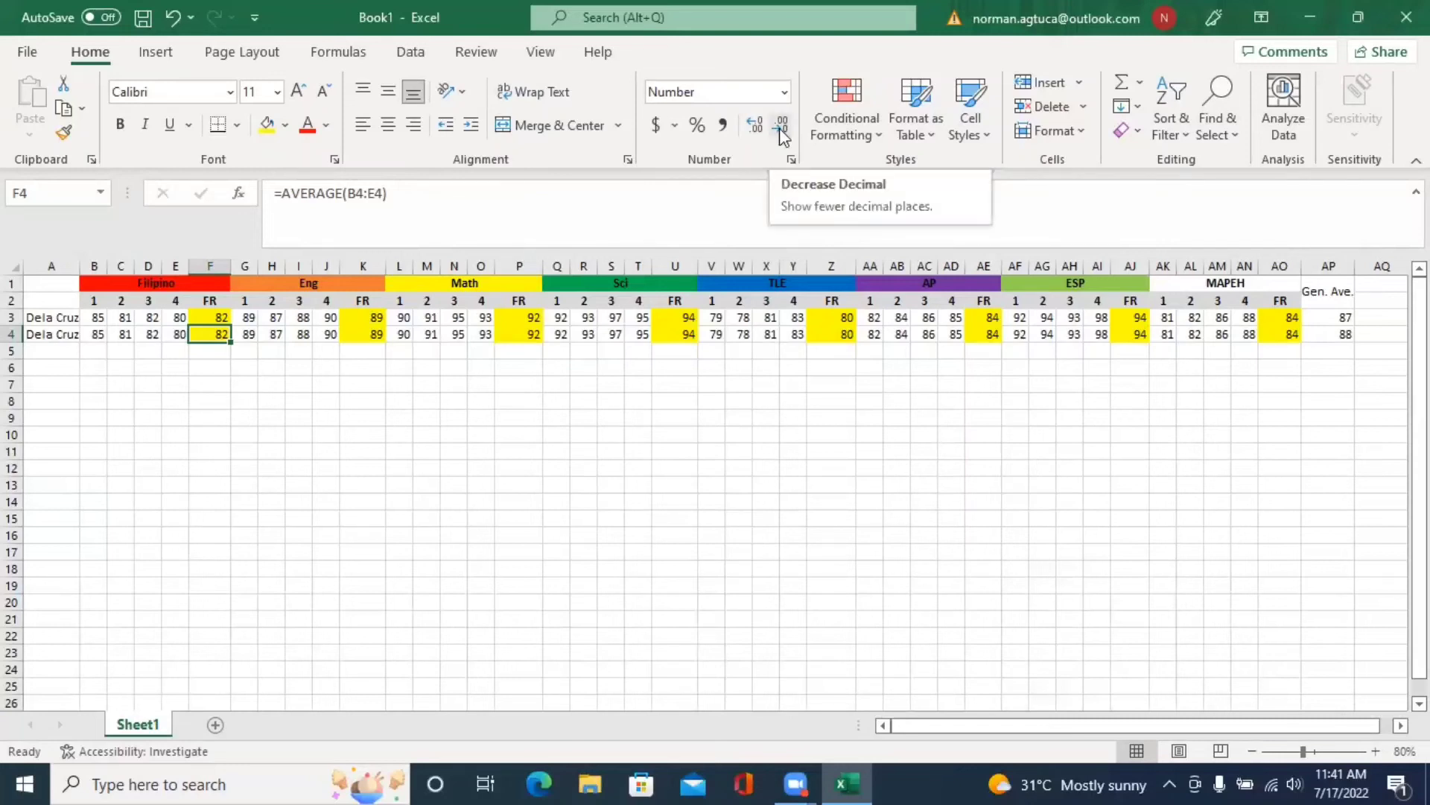
# - Inspect AP4's general average formula and show F4's Filipino rating as 82.00
pyautogui.click(782, 127)
pyautogui.click(1350, 334)
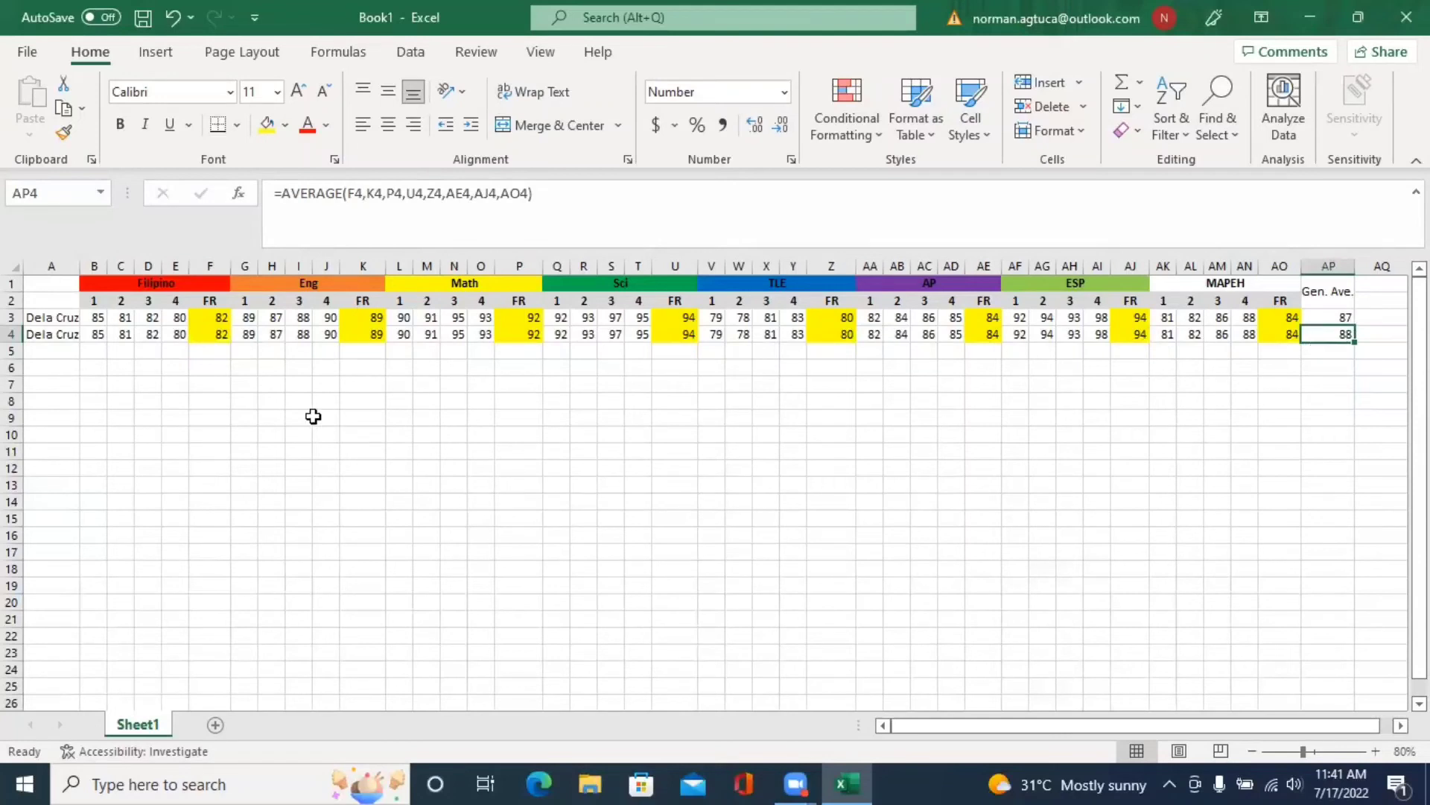
pyautogui.click(216, 336)
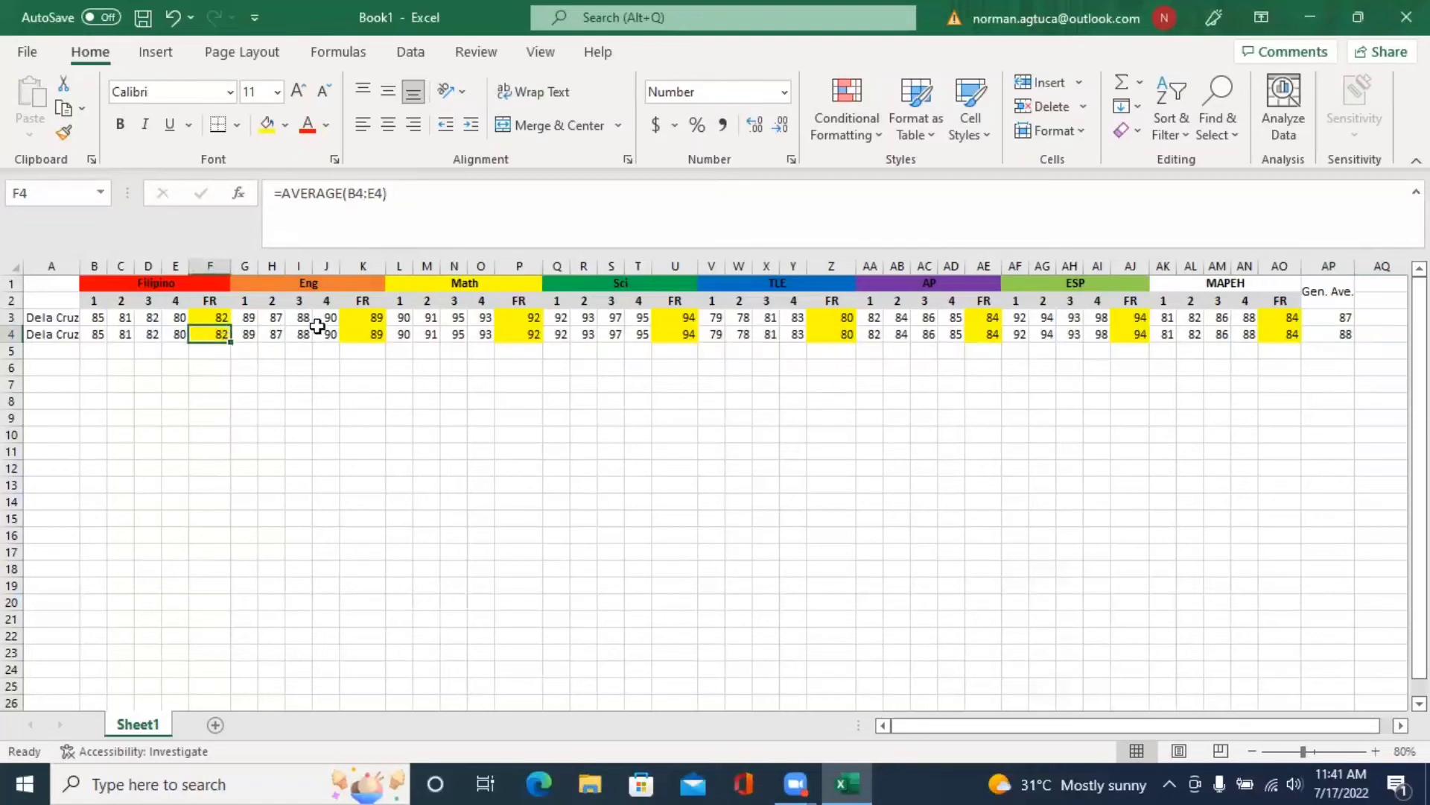
pyautogui.click(754, 126)
pyautogui.click(754, 125)
# - Show row 4's English 88.50, Math 92.25 and Science 94.25 with two decimals
pyautogui.click(370, 333)
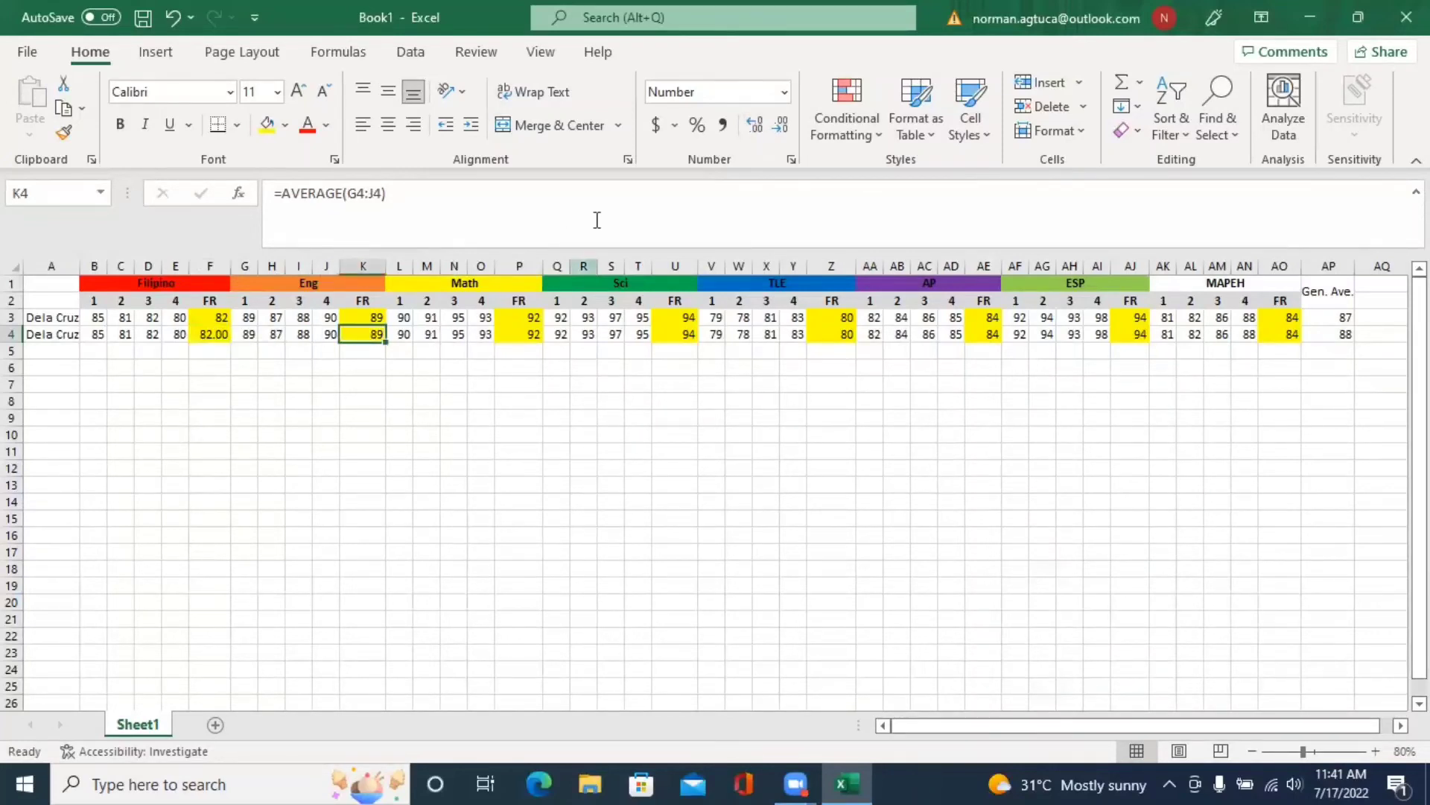
pyautogui.click(754, 125)
pyautogui.click(754, 125)
pyautogui.click(532, 335)
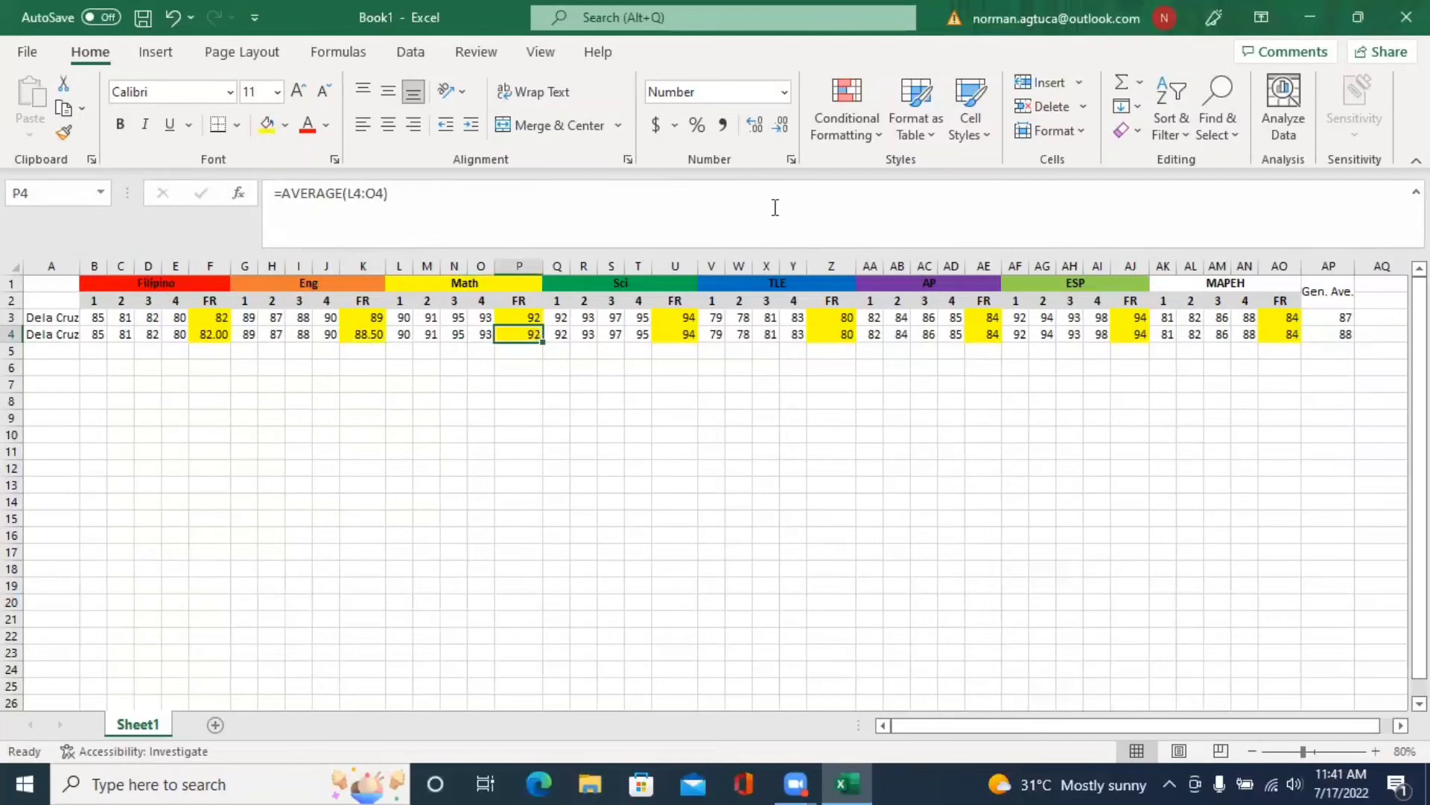
pyautogui.click(766, 127)
pyautogui.click(766, 127)
pyautogui.click(671, 337)
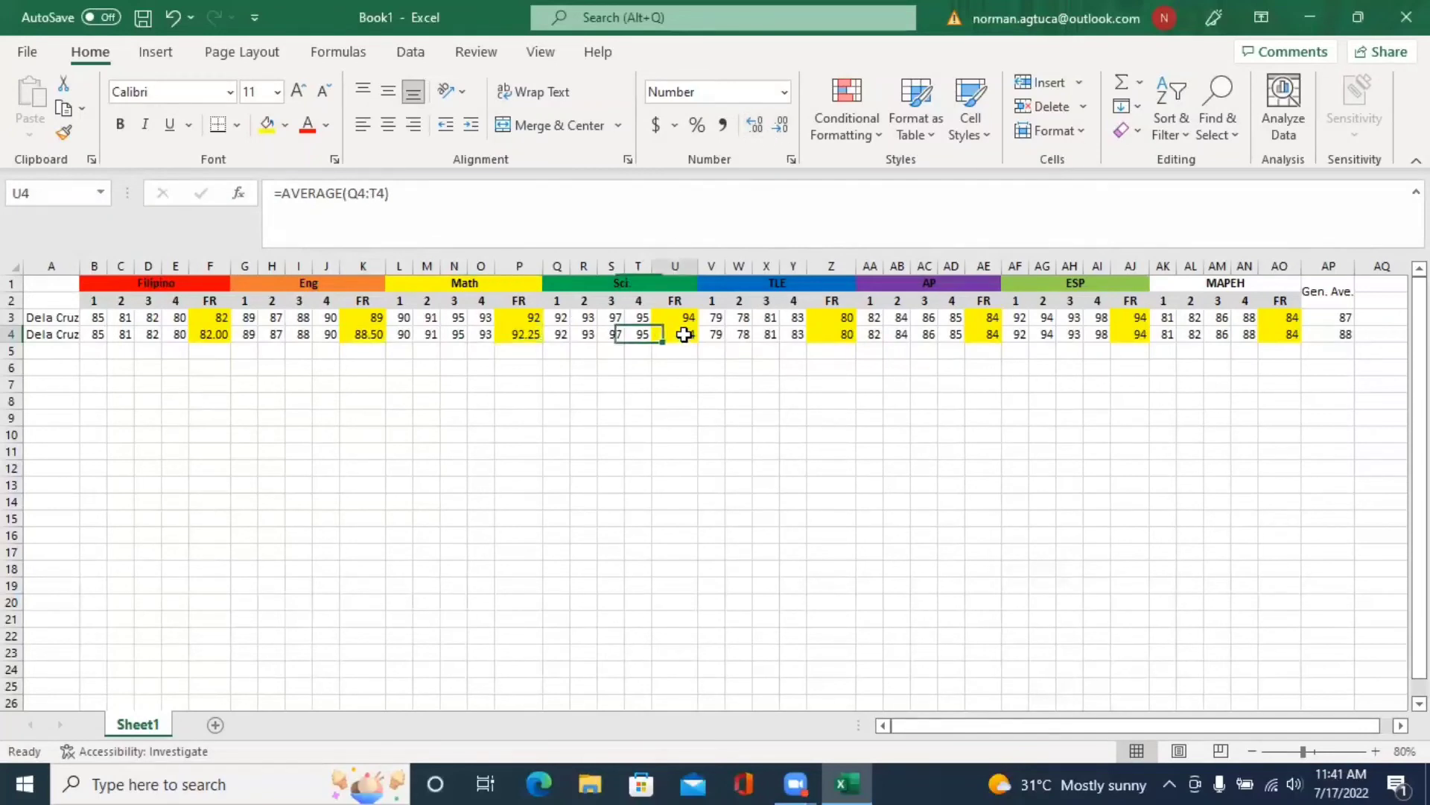
pyautogui.click(757, 124)
pyautogui.click(757, 124)
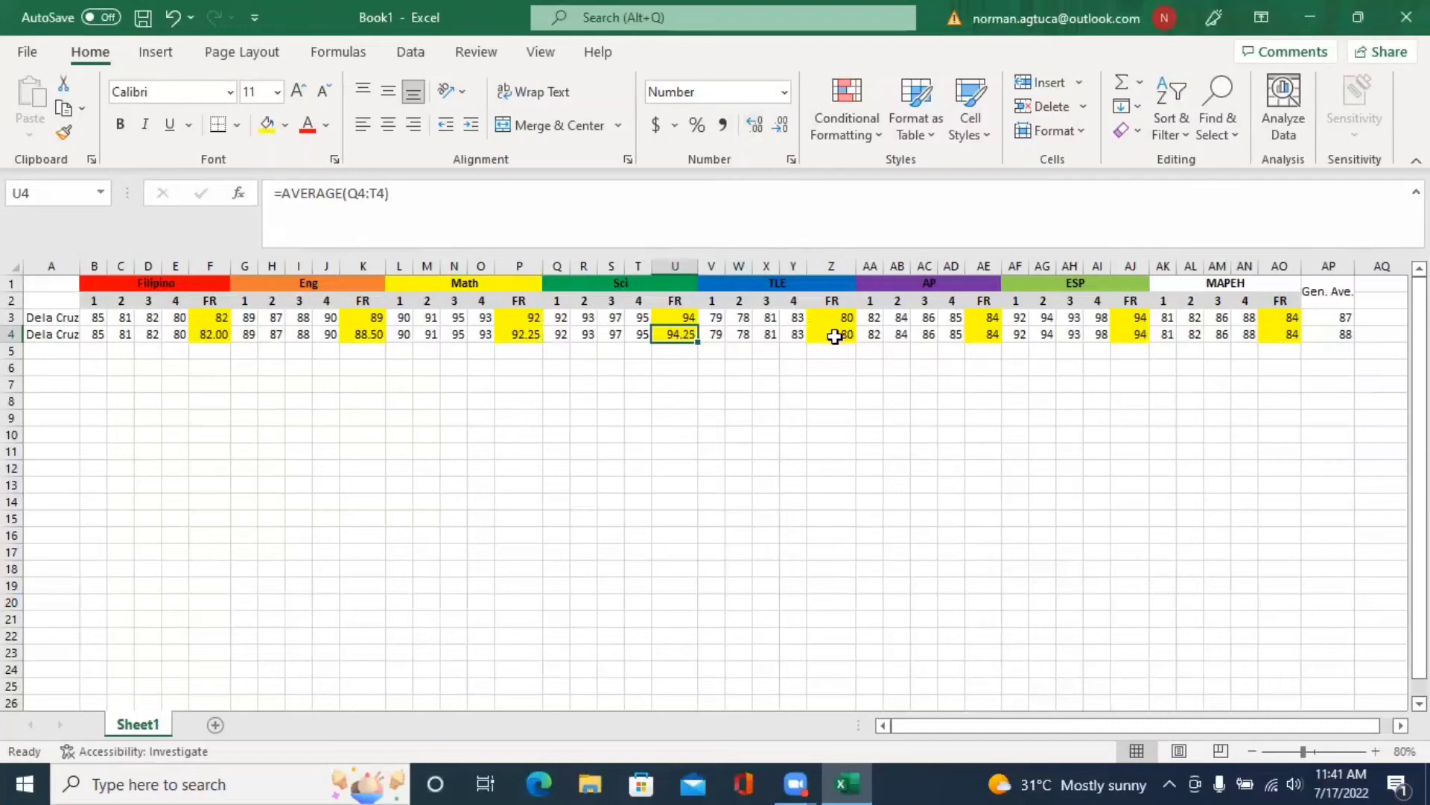
pyautogui.click(839, 336)
pyautogui.click(757, 123)
pyautogui.click(757, 124)
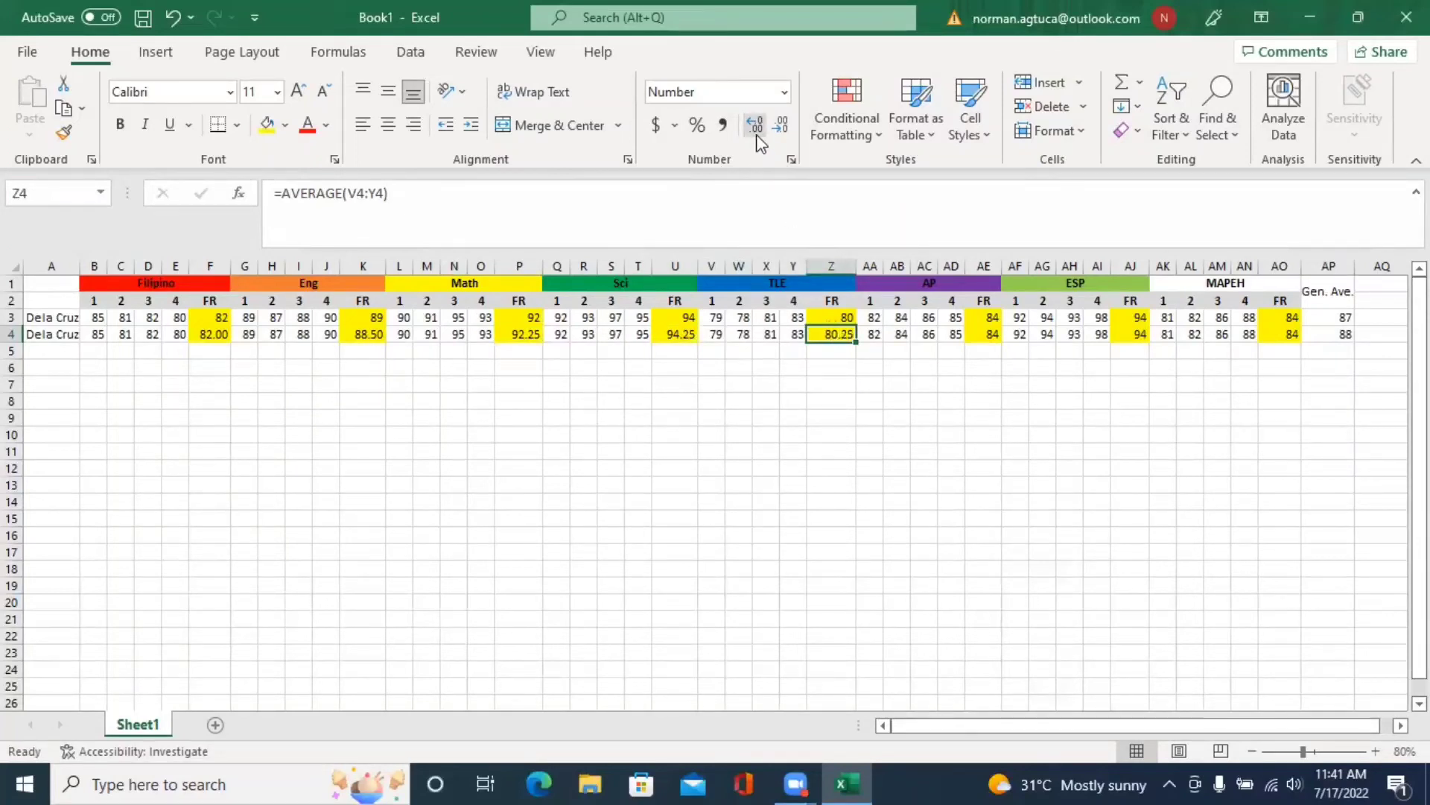
pyautogui.doubleClick(27, 319)
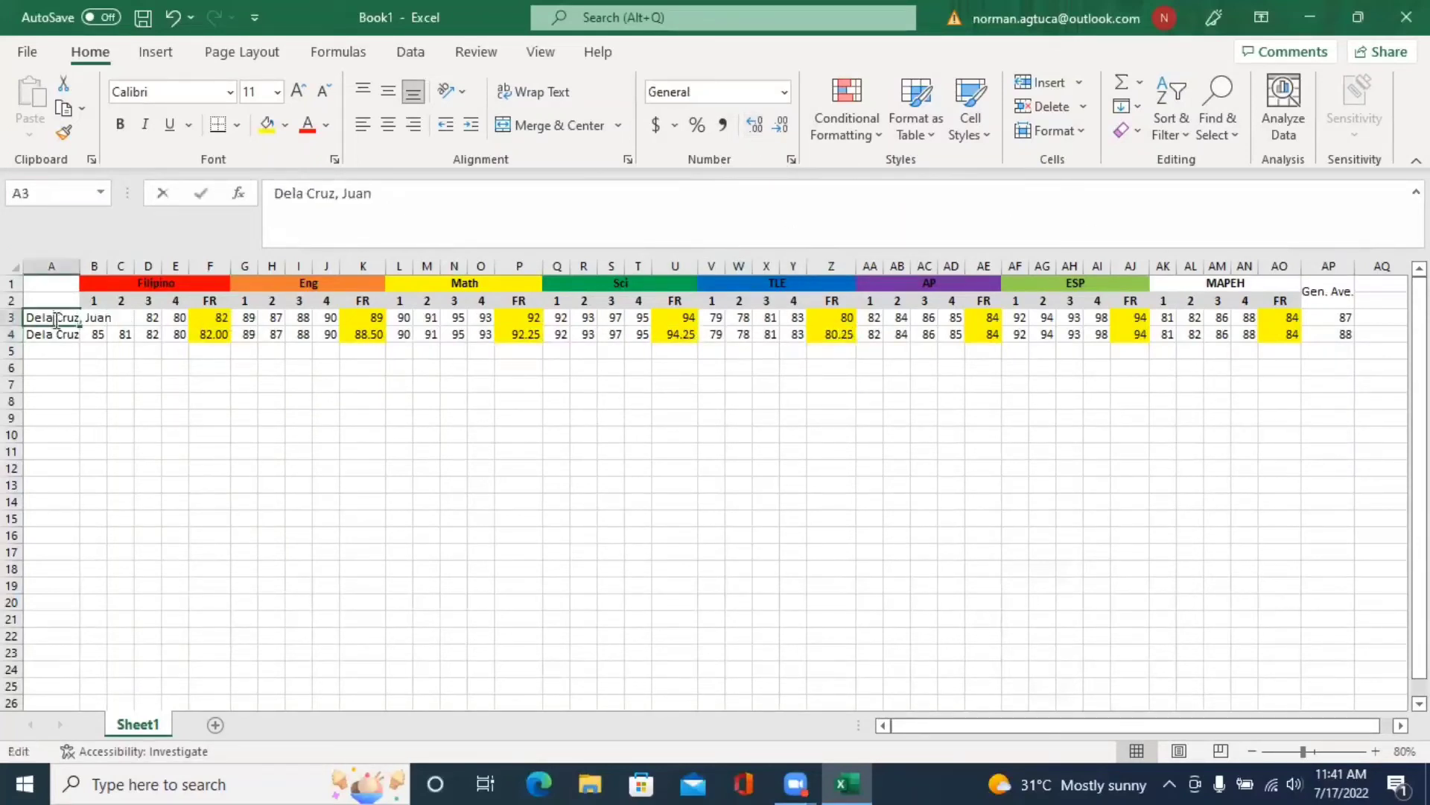
pyautogui.press('Return')
pyautogui.click(15, 317)
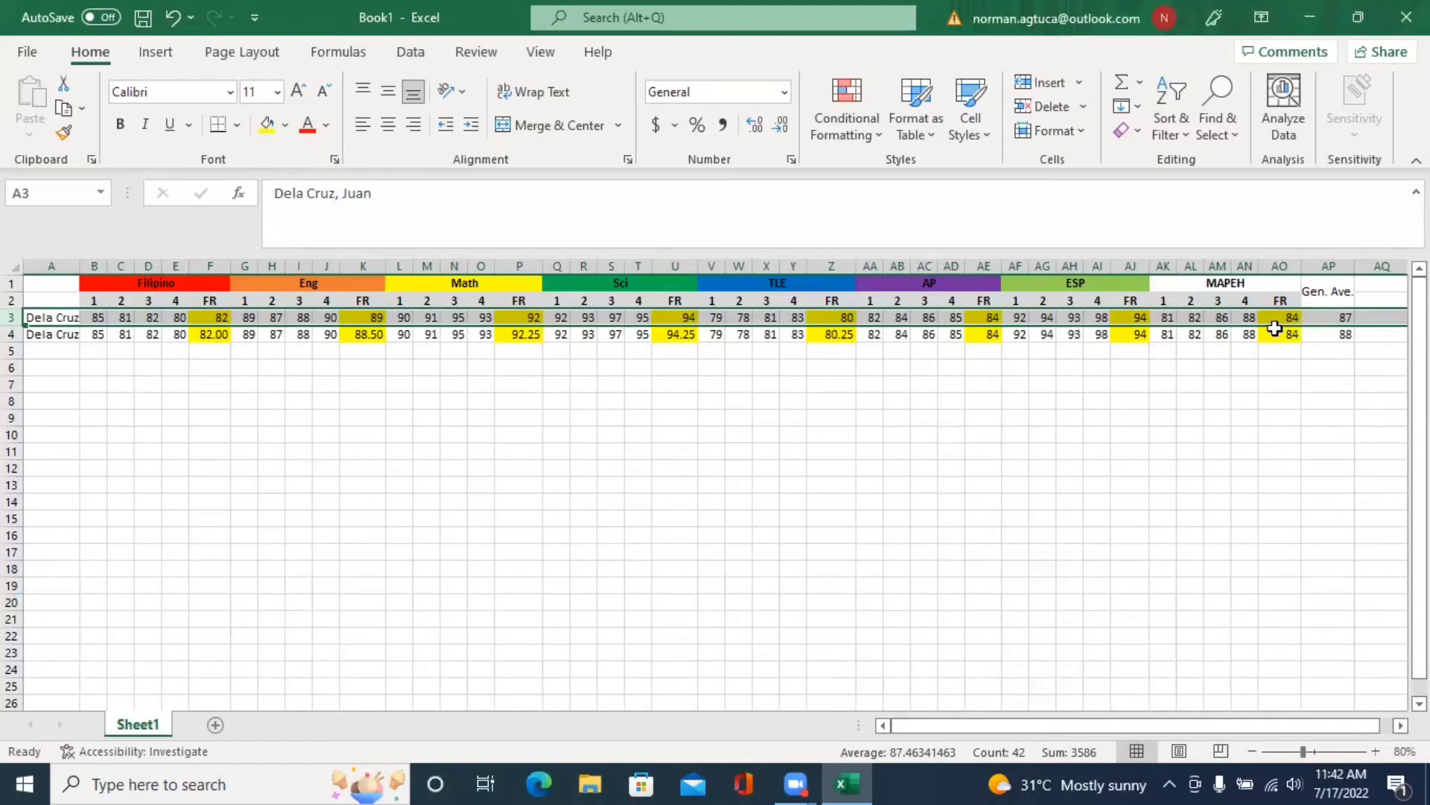
pyautogui.click(204, 319)
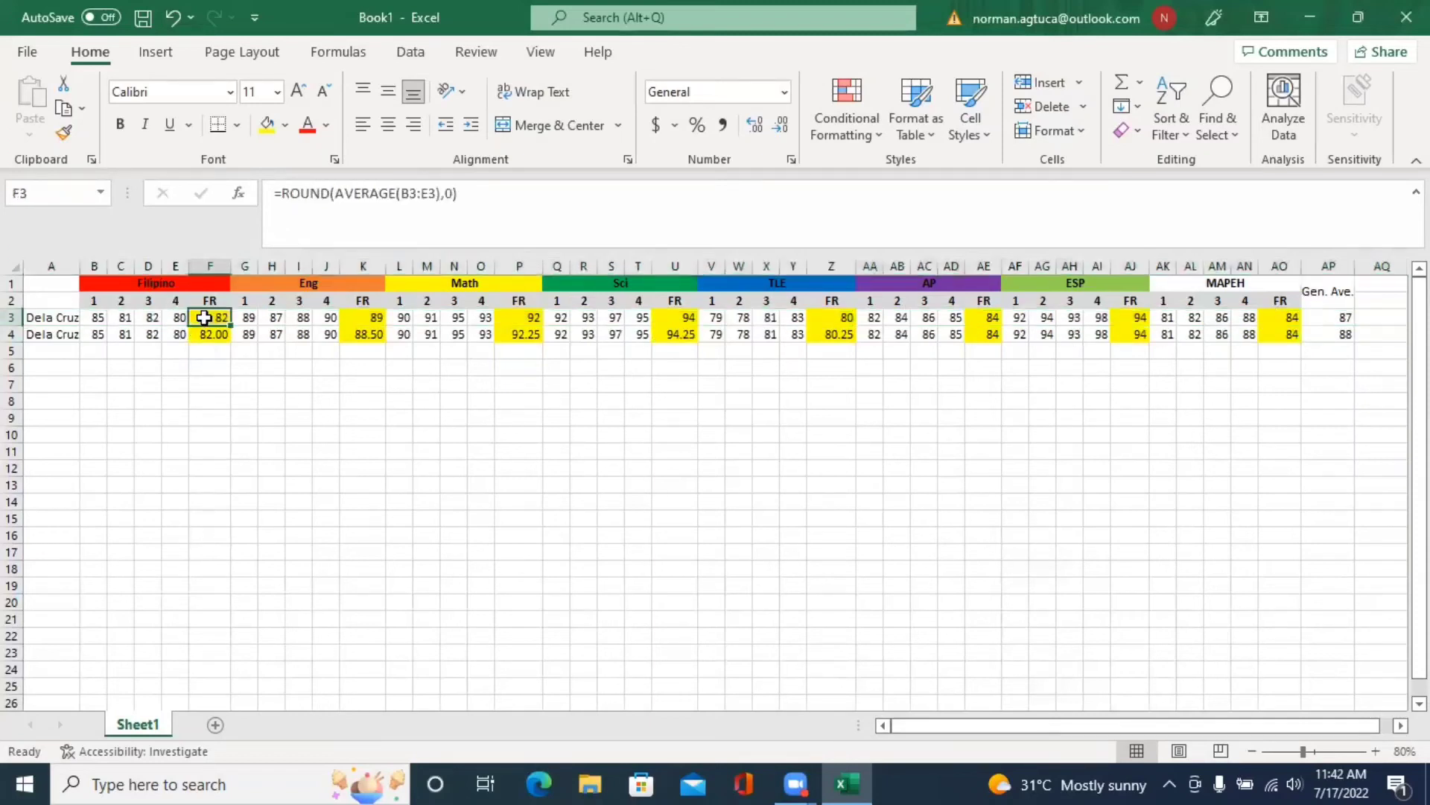
pyautogui.click(282, 193)
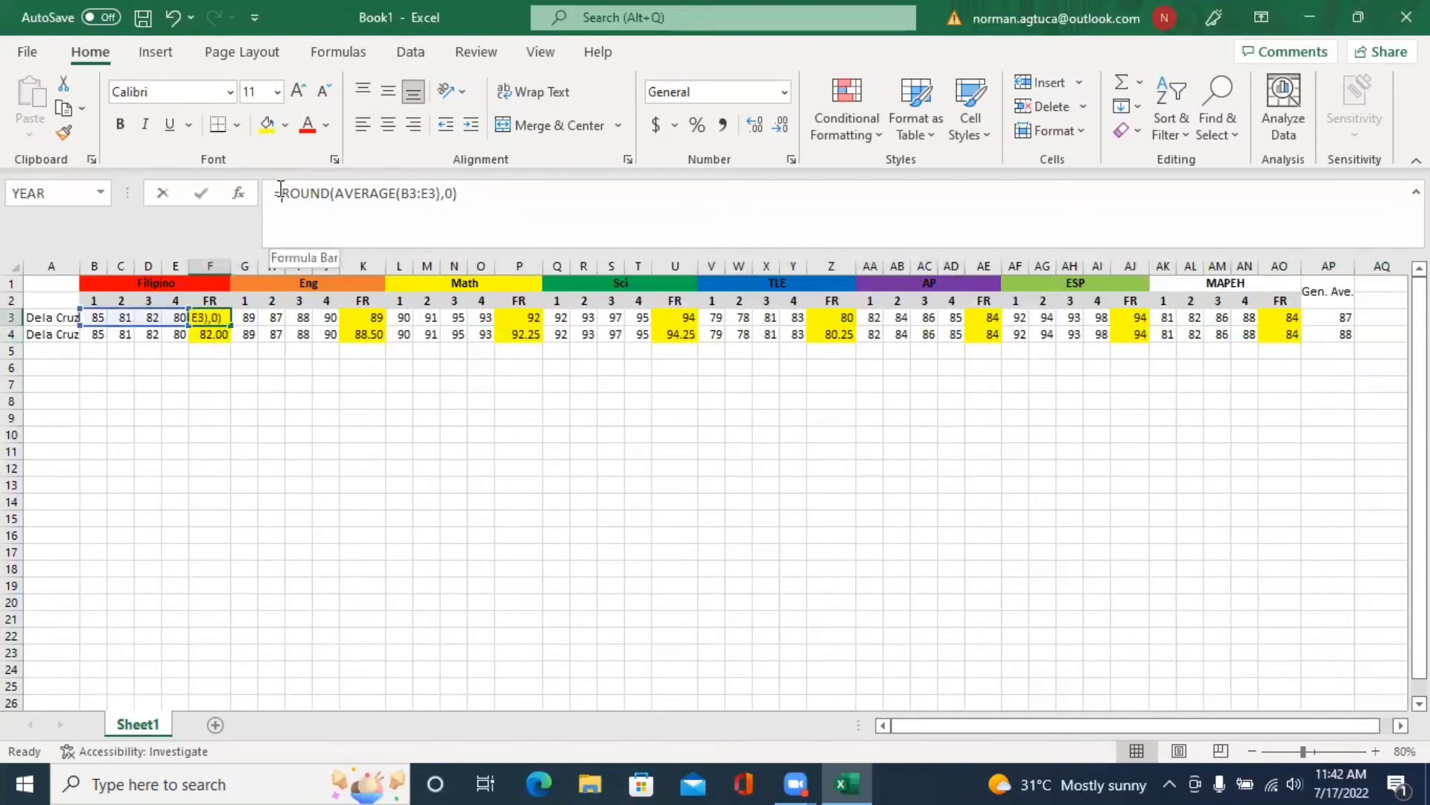
pyautogui.moveTo(282, 193); pyautogui.dragTo(332, 193)
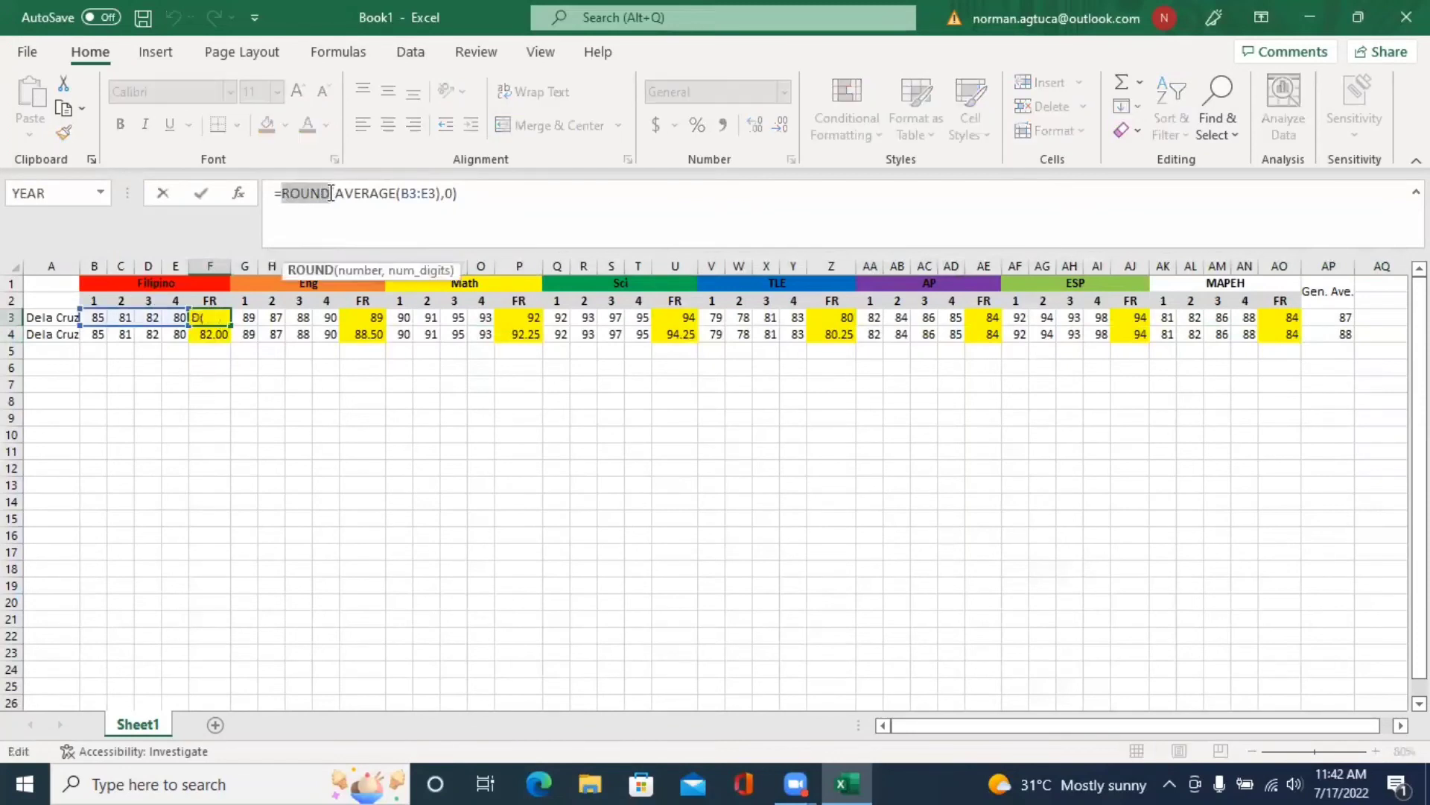
pyautogui.click(336, 194)
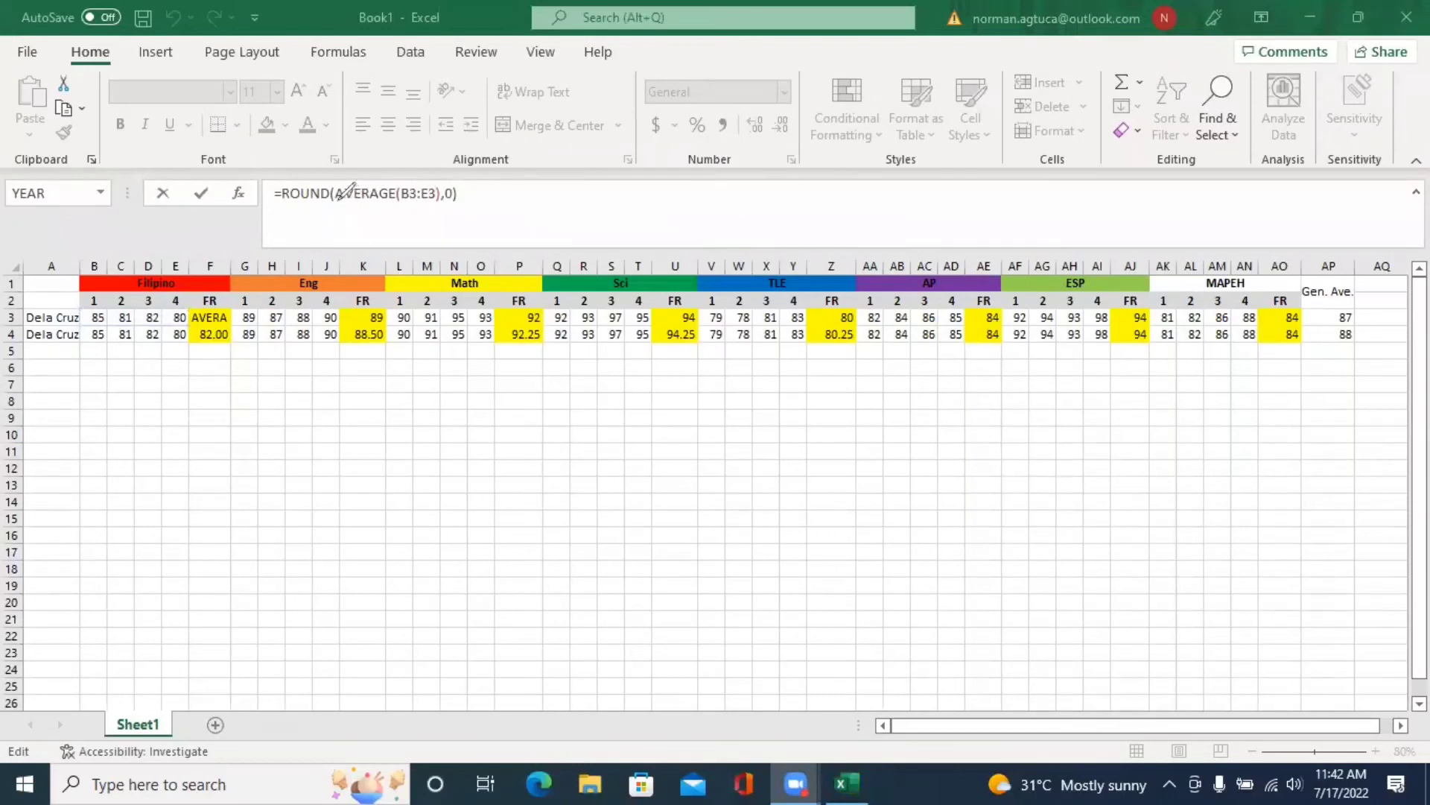
pyautogui.moveTo(335, 200); pyautogui.dragTo(438, 206)
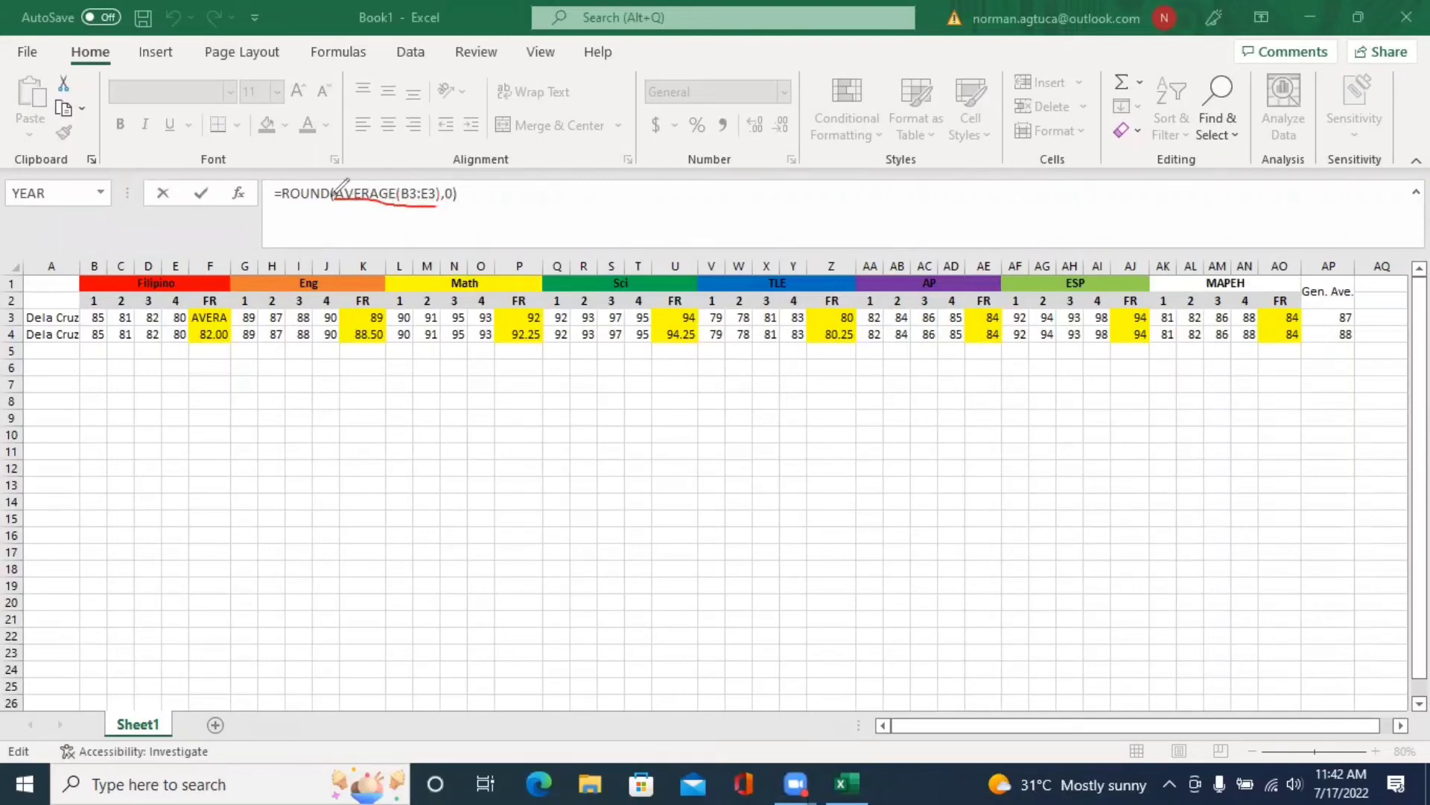
pyautogui.moveTo(284, 200)
pyautogui.mouseDown()
pyautogui.moveTo(333, 200)
pyautogui.moveTo(330, 178)
pyautogui.moveTo(277, 181)
pyautogui.moveTo(292, 199)
pyautogui.mouseUp()
pyautogui.moveTo(450, 182)
pyautogui.mouseDown()
pyautogui.moveTo(453, 209)
pyautogui.moveTo(447, 184)
pyautogui.mouseUp()
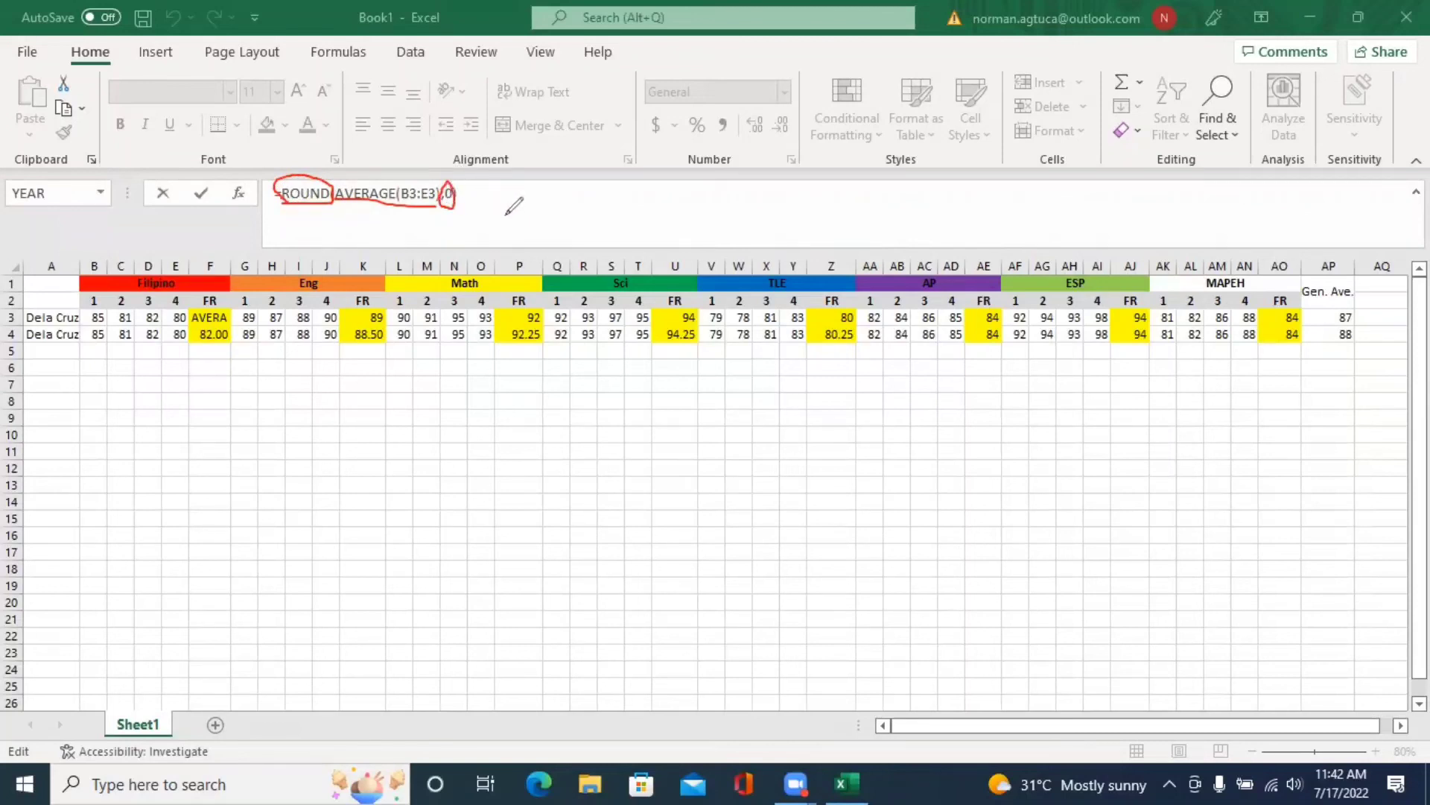